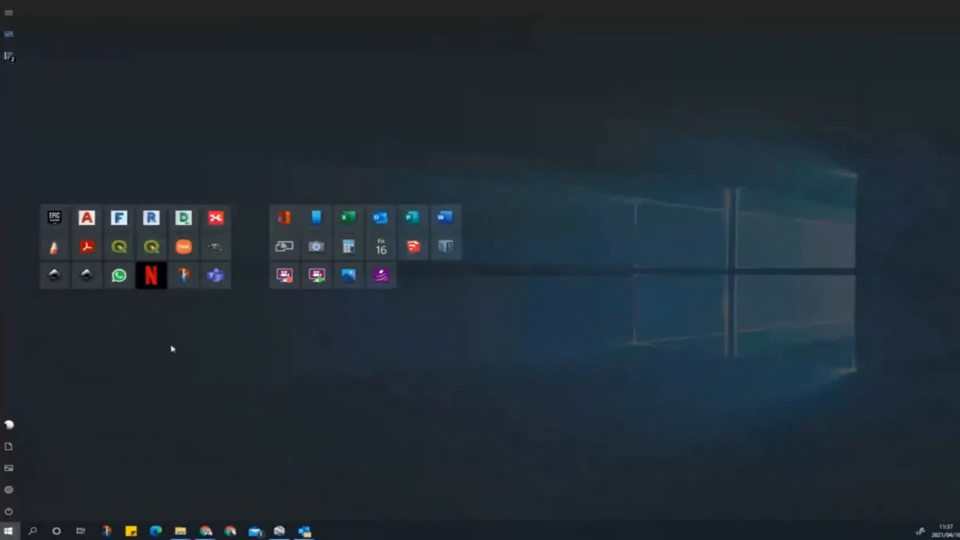
Step: Start GIMP and open the animated GIF output_NCbxgp.gif from the Photos folder on the Desktop
{"action": "left_click", "coordinate": [226, 249]}
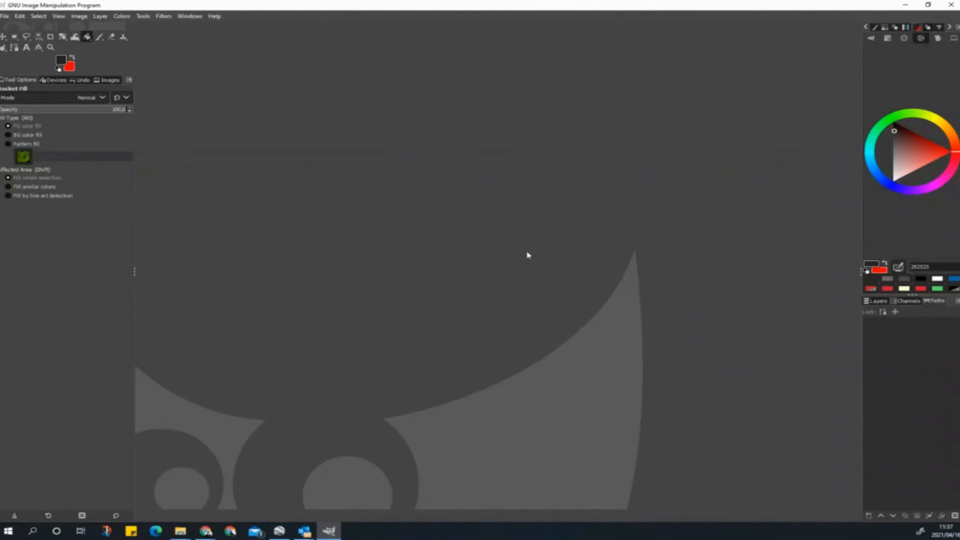
{"action": "left_click", "coordinate": [4, 16]}
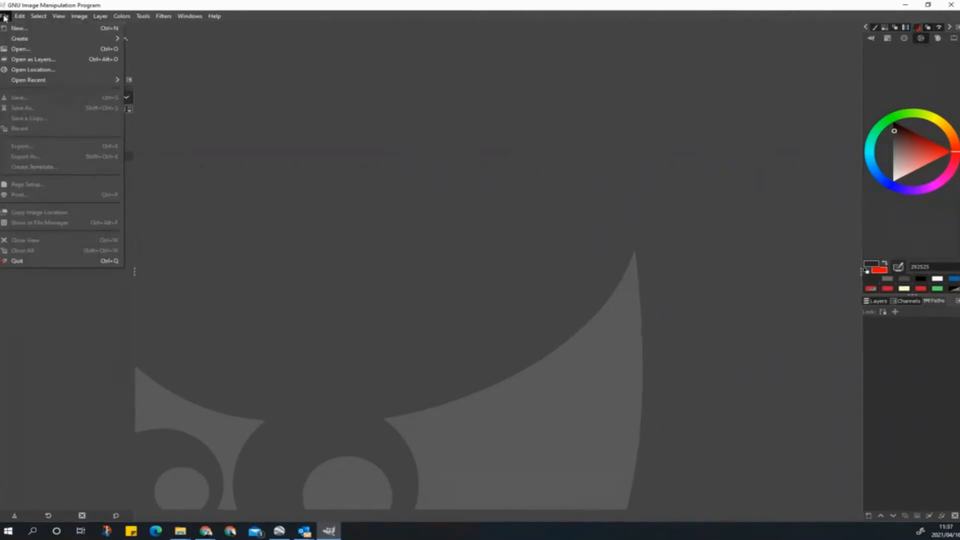
{"action": "left_click", "coordinate": [23, 48]}
{"action": "scroll", "coordinate": [199, 177], "scroll_direction": "down", "scroll_amount": 3}
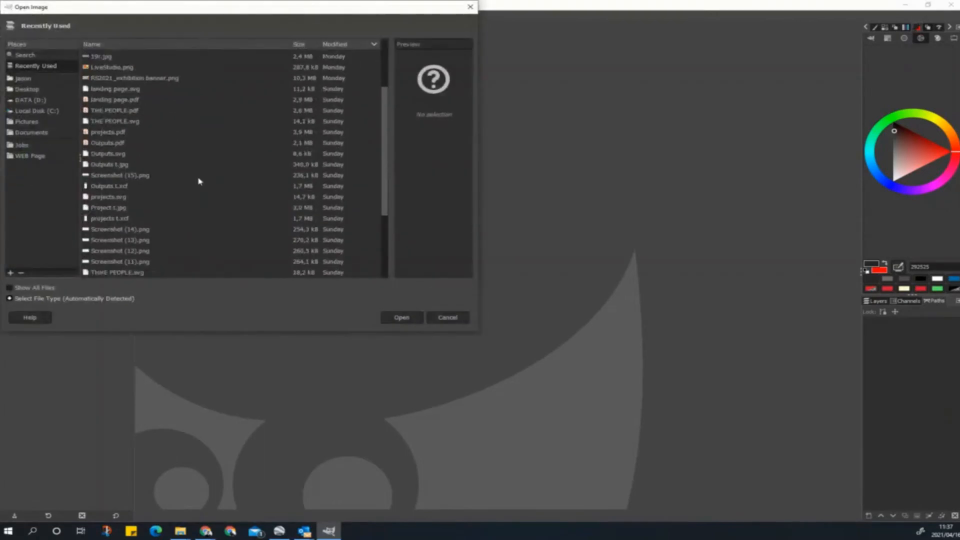
{"action": "scroll", "coordinate": [199, 178], "scroll_direction": "up", "scroll_amount": 3}
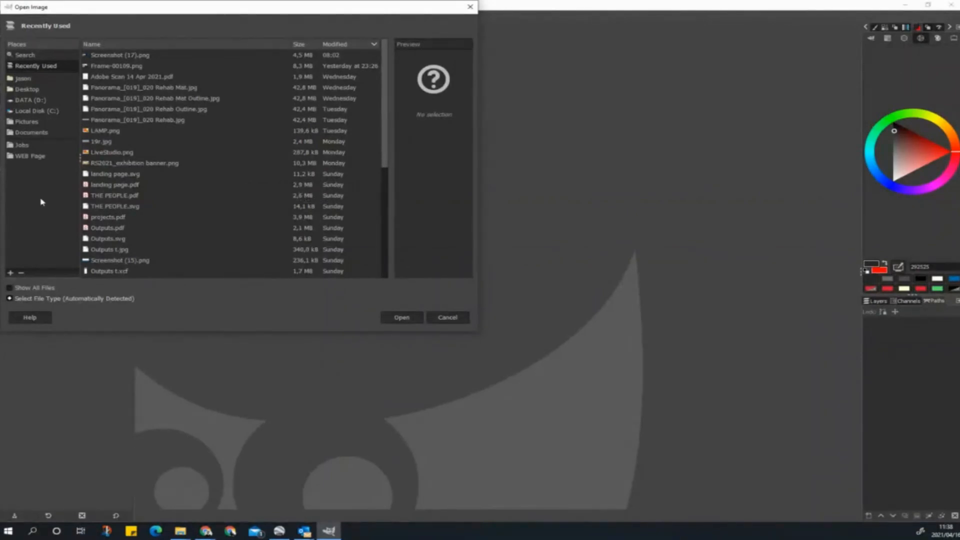
{"action": "left_click", "coordinate": [27, 90]}
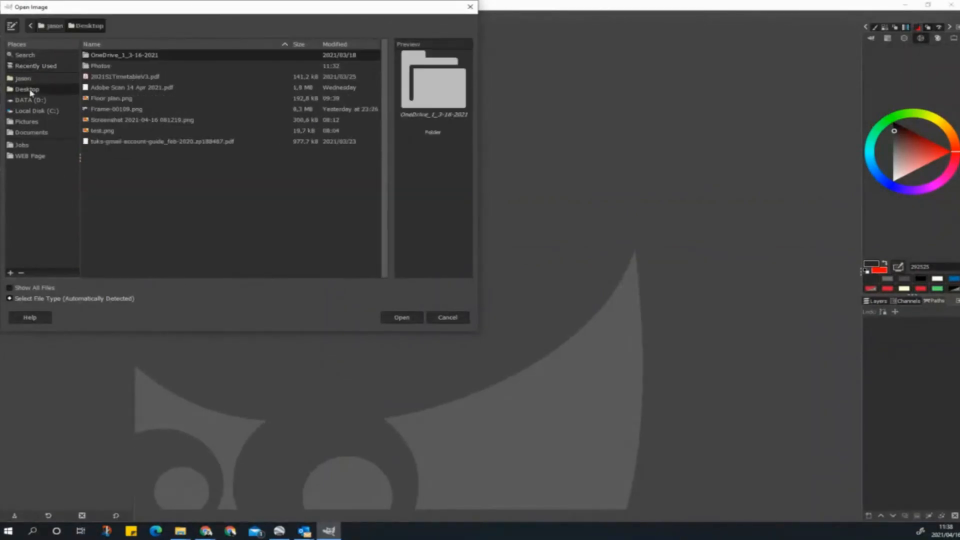
{"action": "double_click", "coordinate": [104, 66]}
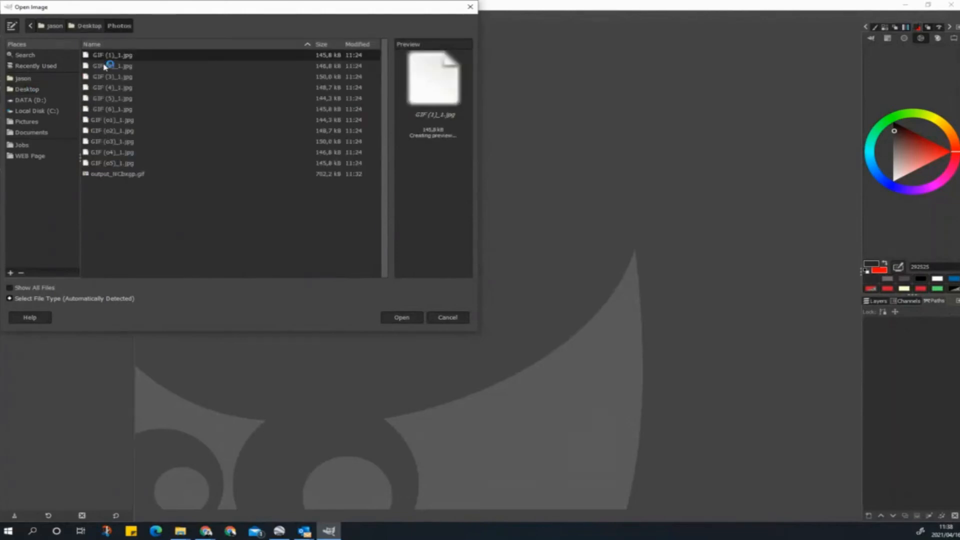
{"action": "left_click", "coordinate": [135, 176]}
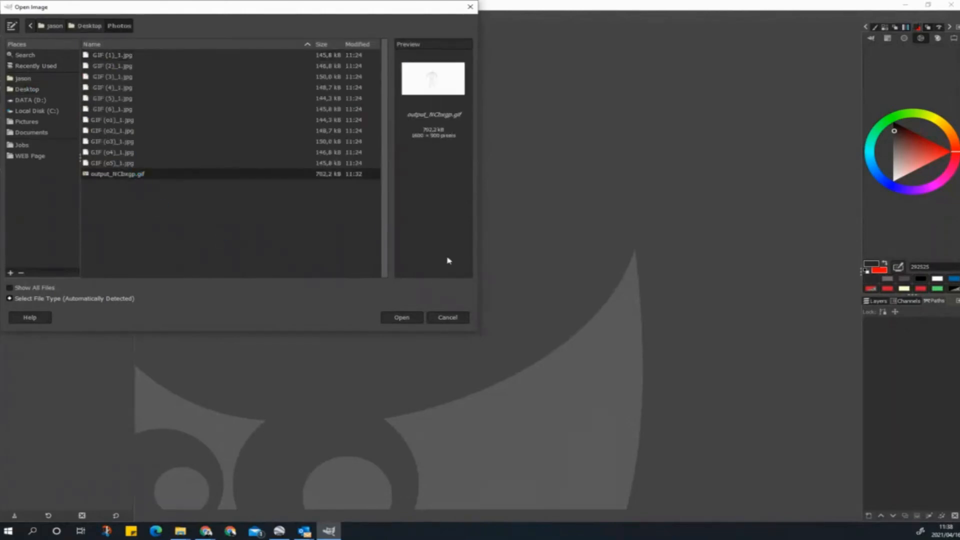
{"action": "left_click", "coordinate": [400, 317]}
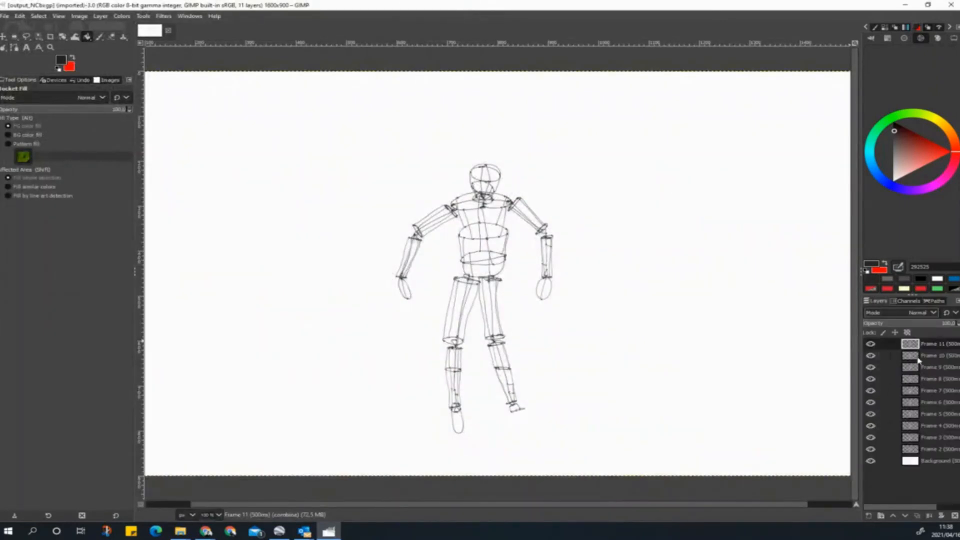
Step: Hide the frame layers one at a time from Frame 11 down to Frame 2 to step through the animation
{"action": "left_click", "coordinate": [911, 357]}
{"action": "left_click", "coordinate": [909, 369]}
{"action": "left_click", "coordinate": [906, 345]}
{"action": "left_click", "coordinate": [871, 344]}
{"action": "left_click", "coordinate": [871, 356]}
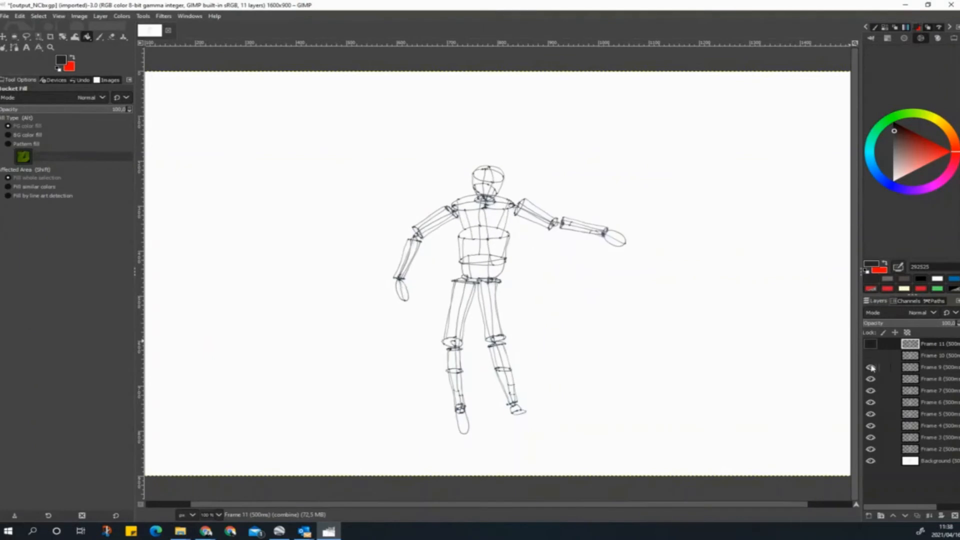
{"action": "left_click", "coordinate": [871, 368]}
{"action": "left_click", "coordinate": [870, 379]}
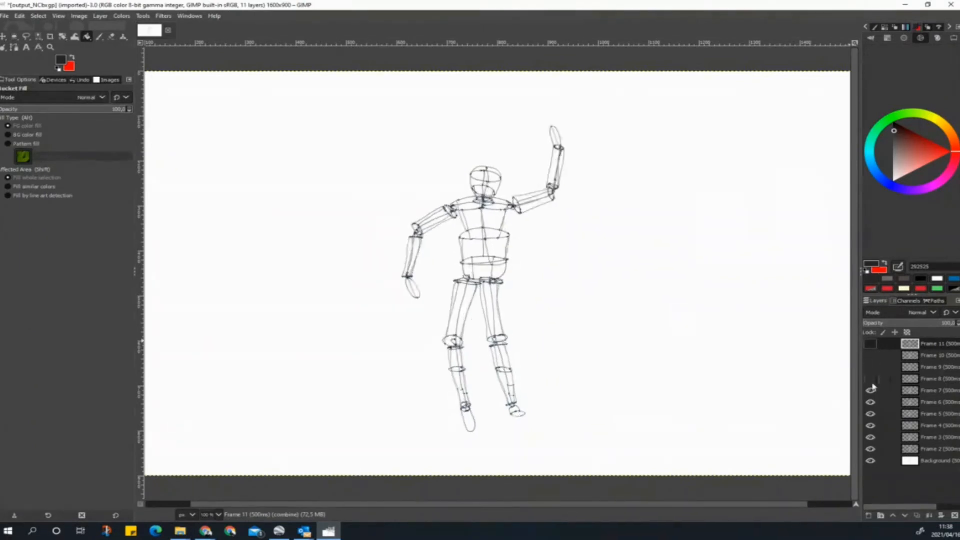
{"action": "left_click", "coordinate": [871, 390]}
{"action": "left_click", "coordinate": [871, 402]}
{"action": "left_click", "coordinate": [870, 414]}
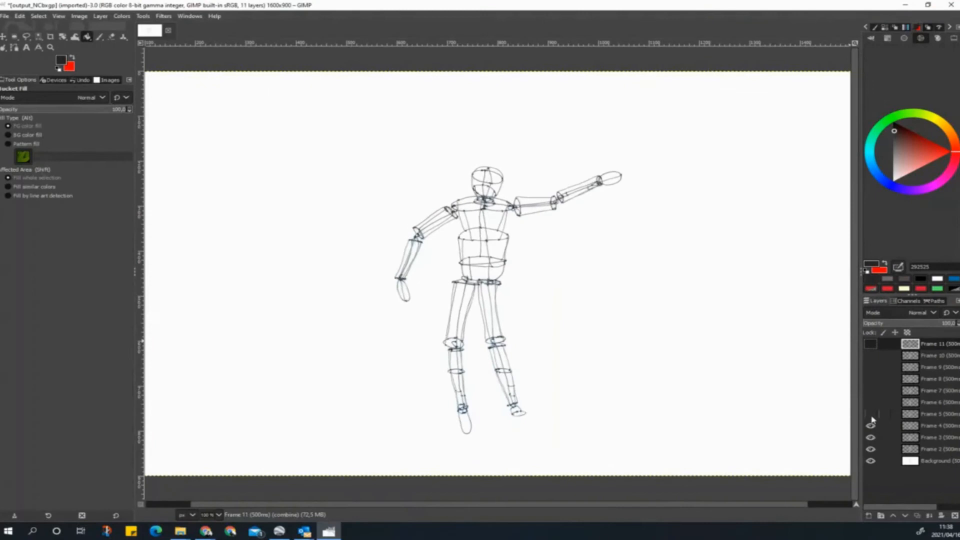
{"action": "left_click", "coordinate": [871, 426]}
{"action": "left_click", "coordinate": [871, 437]}
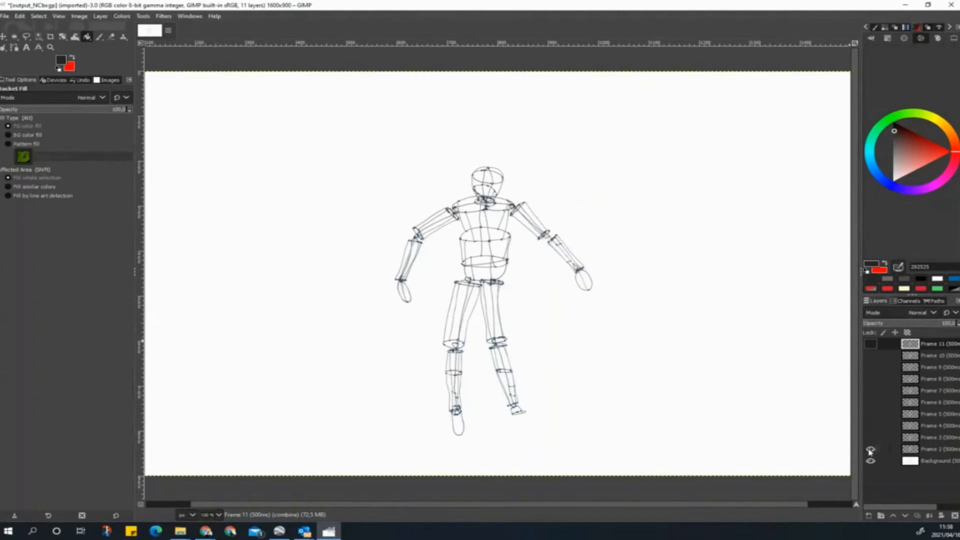
{"action": "left_click", "coordinate": [869, 450]}
Step: Show the frame layers again one at a time from Frame 2 up to Frame 11
{"action": "left_click", "coordinate": [869, 451]}
{"action": "left_click", "coordinate": [870, 437]}
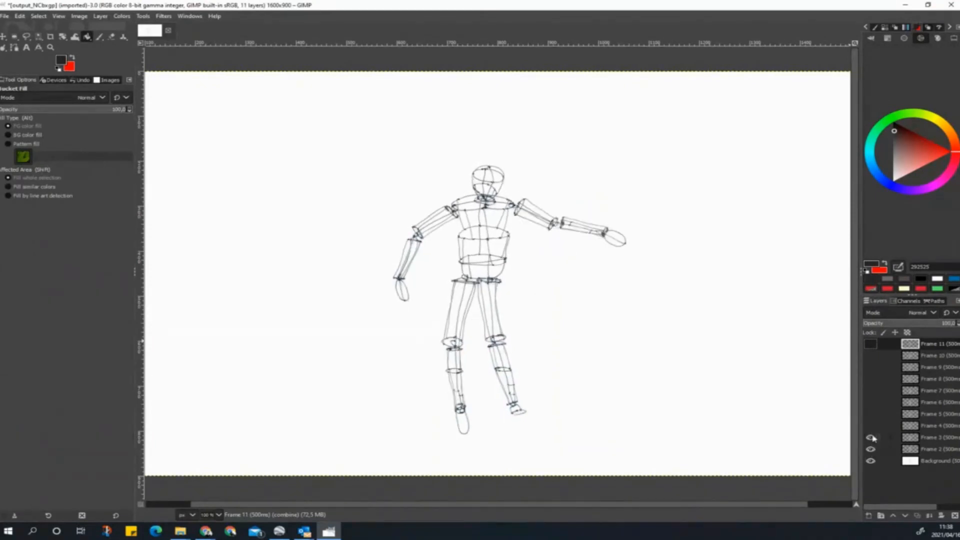
{"action": "left_click", "coordinate": [870, 425]}
{"action": "left_click", "coordinate": [870, 414]}
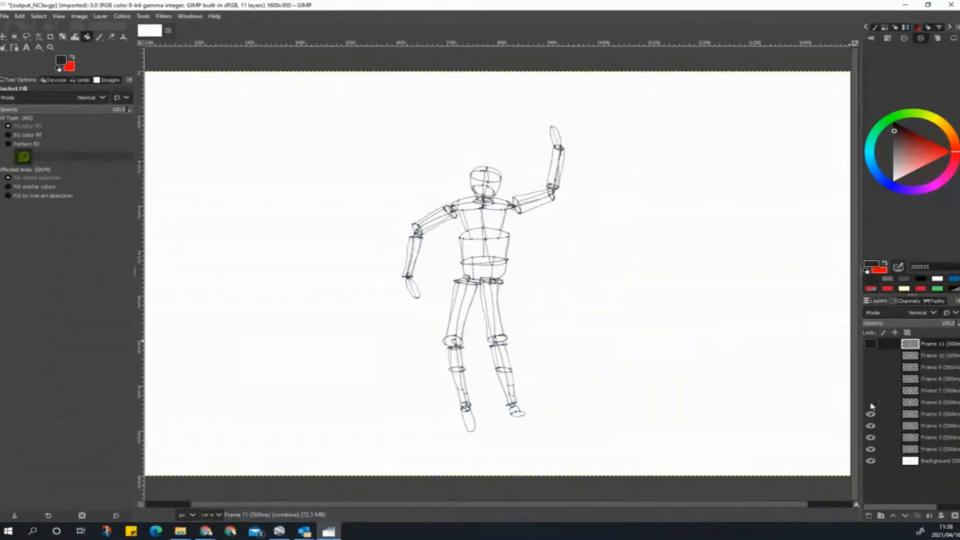
{"action": "left_click", "coordinate": [870, 403]}
{"action": "left_click", "coordinate": [870, 391]}
{"action": "left_click", "coordinate": [870, 379]}
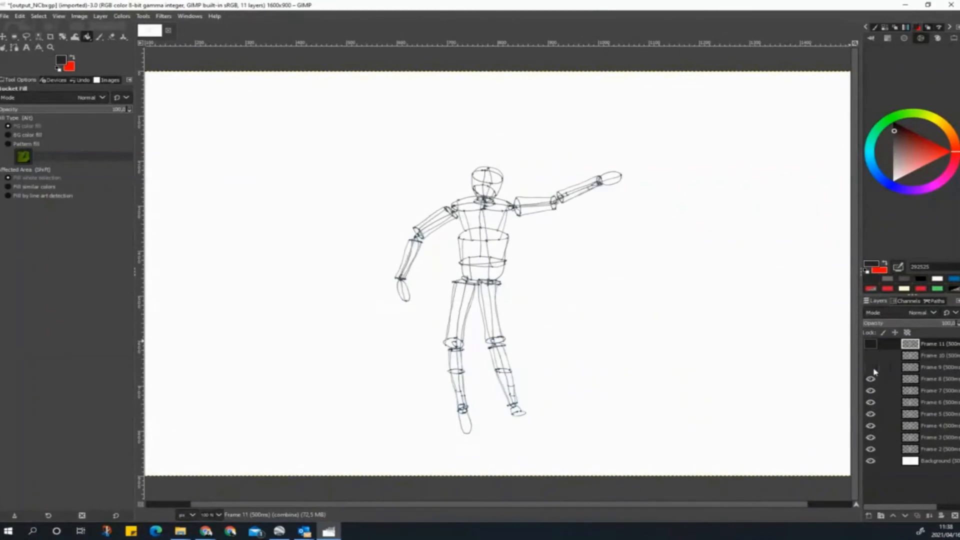
{"action": "left_click", "coordinate": [870, 366]}
{"action": "left_click", "coordinate": [870, 356]}
{"action": "left_click", "coordinate": [870, 344]}
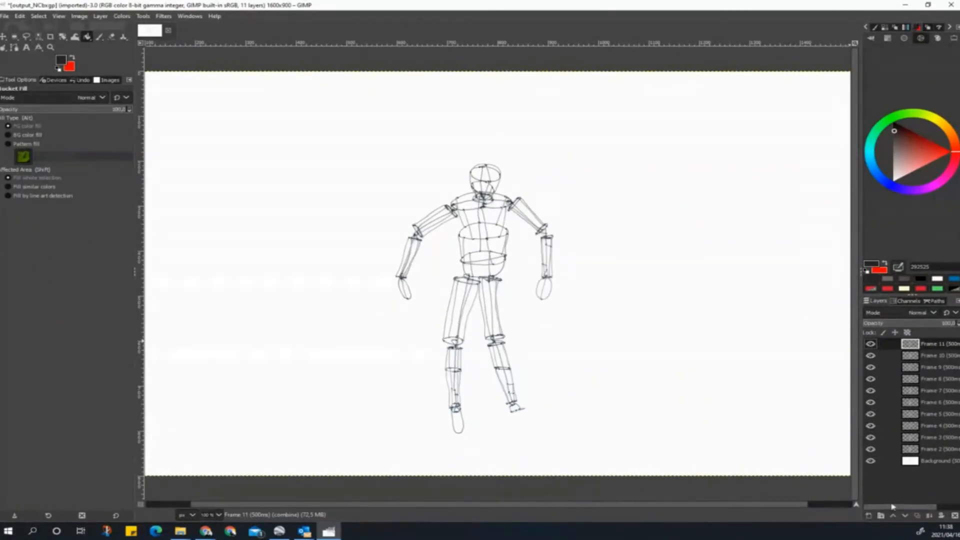
Step: Toggle the visibility of Frame 11 and Frame 10 to compare the poses, then leave both layers visible
{"action": "left_click_drag", "start_coordinate": [895, 507], "coordinate": [859, 510]}
{"action": "left_click", "coordinate": [869, 344]}
{"action": "left_click", "coordinate": [870, 356]}
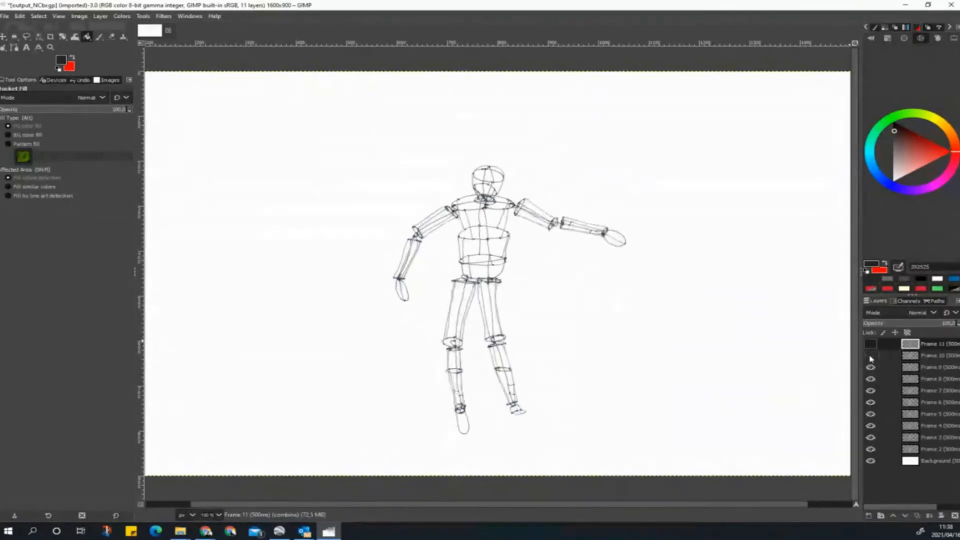
{"action": "left_click", "coordinate": [870, 344]}
{"action": "left_click", "coordinate": [870, 356]}
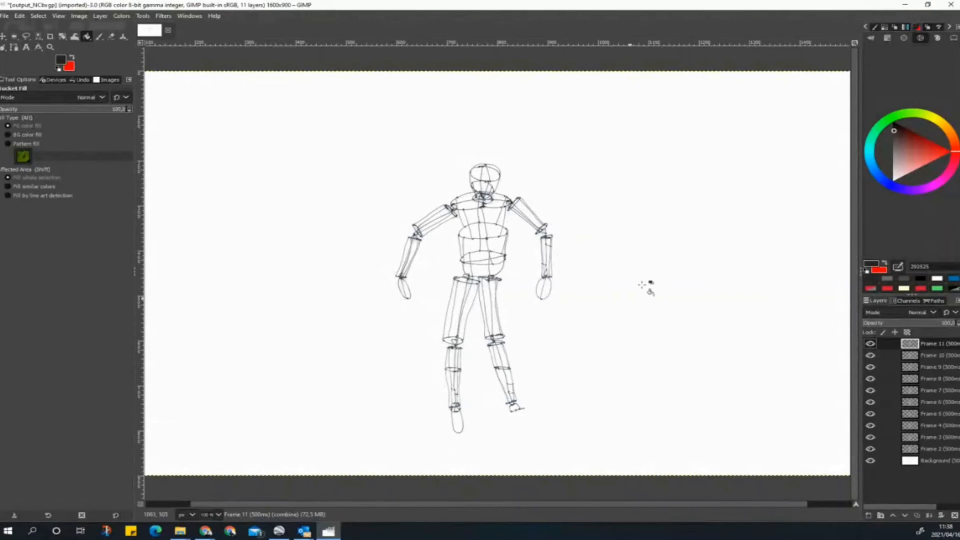
{"action": "left_click", "coordinate": [871, 356]}
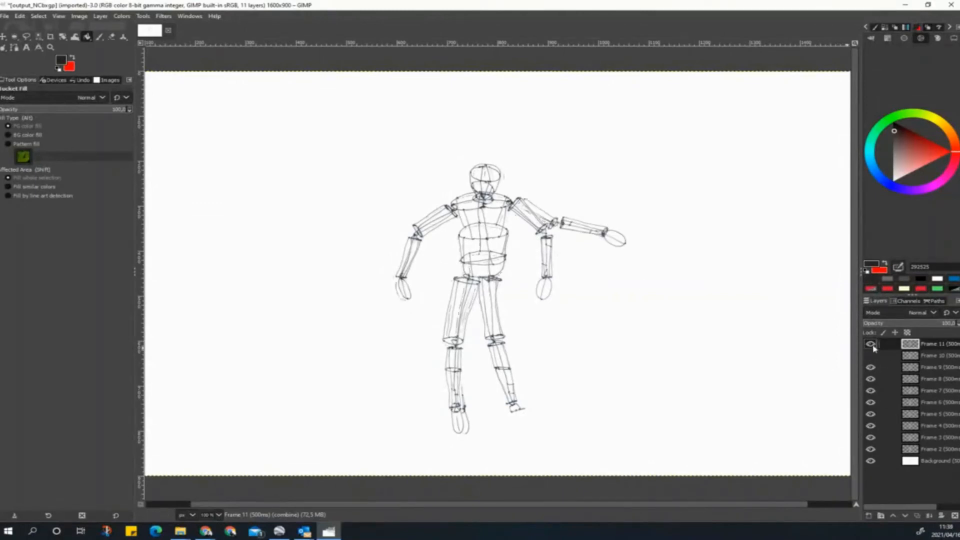
{"action": "left_click", "coordinate": [871, 344]}
{"action": "left_click", "coordinate": [871, 356]}
{"action": "left_click", "coordinate": [872, 344]}
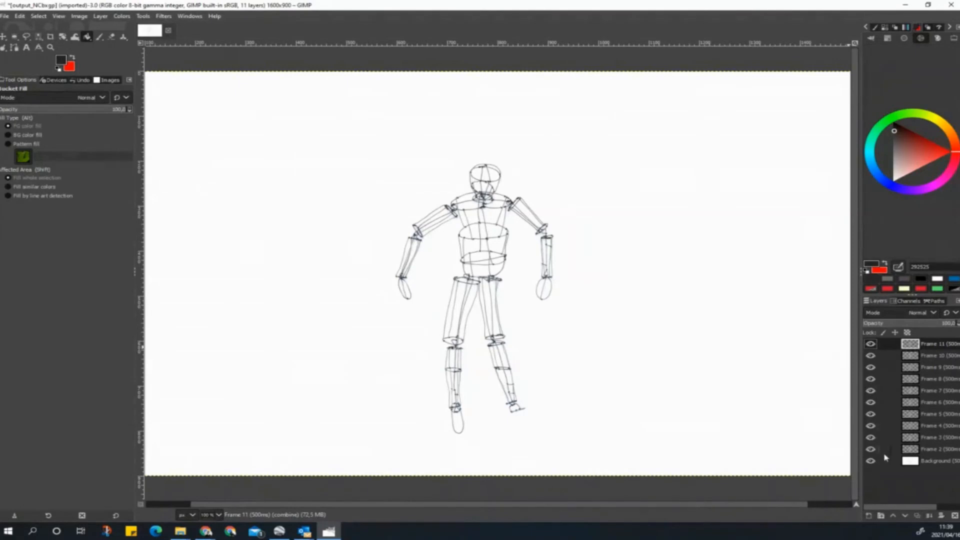
Step: Hide the Background layer and Frame 11 through Frame 3, leaving only Frame 2 visible over transparency
{"action": "left_click", "coordinate": [871, 461]}
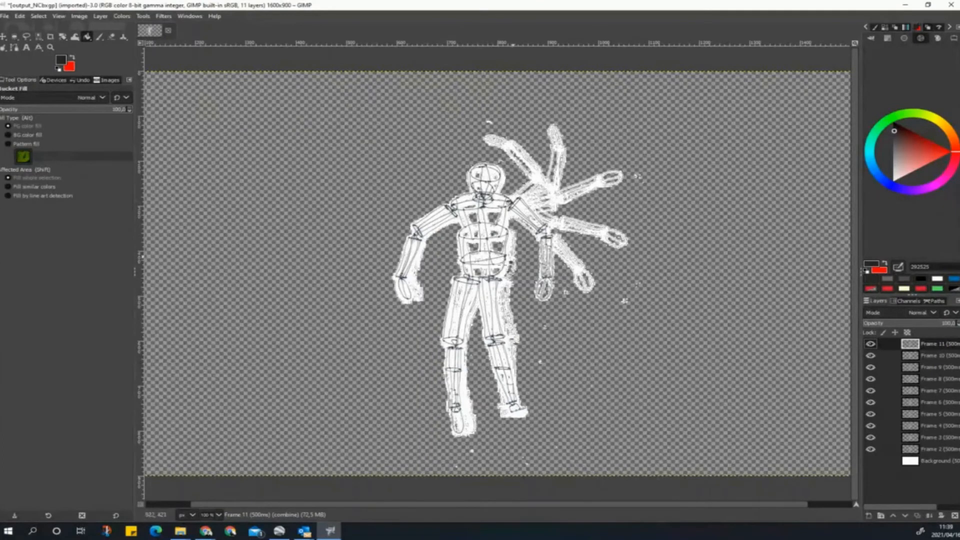
{"action": "left_click", "coordinate": [871, 344]}
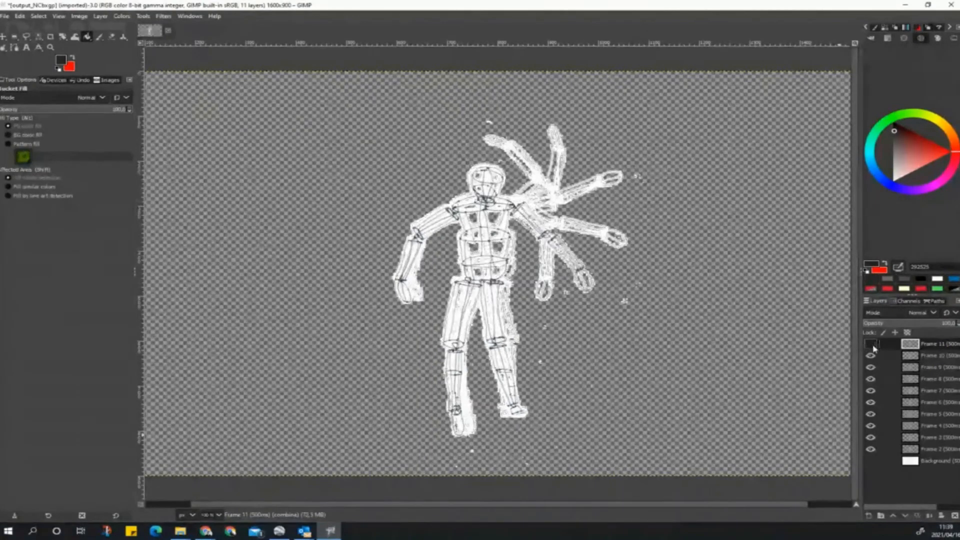
{"action": "left_click_drag", "start_coordinate": [873, 357], "coordinate": [872, 451]}
{"action": "left_click", "coordinate": [871, 449]}
{"action": "left_click", "coordinate": [871, 450]}
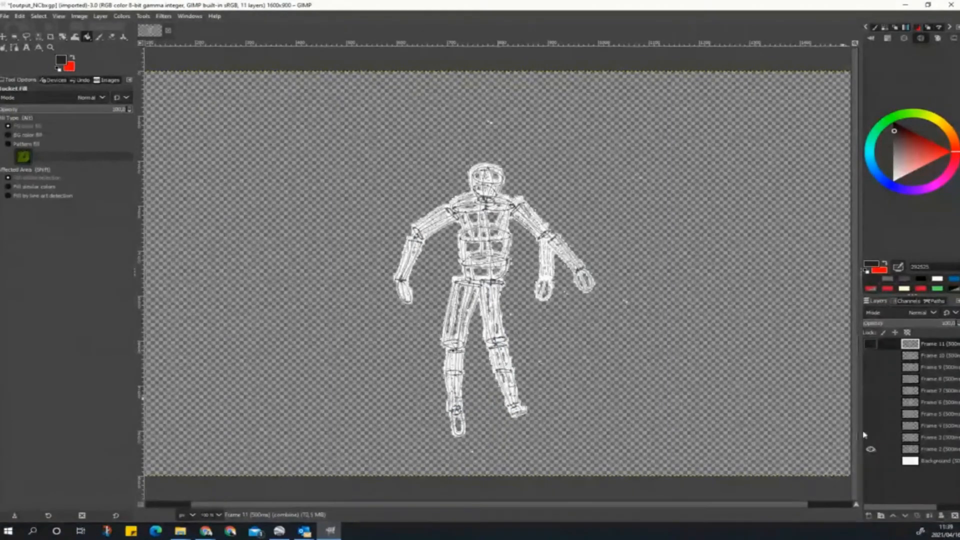
Step: Compare the Background layer with Frame 2 by toggling their visibility, ending with only the Background visible
{"action": "left_click", "coordinate": [870, 460]}
{"action": "left_click", "coordinate": [871, 450]}
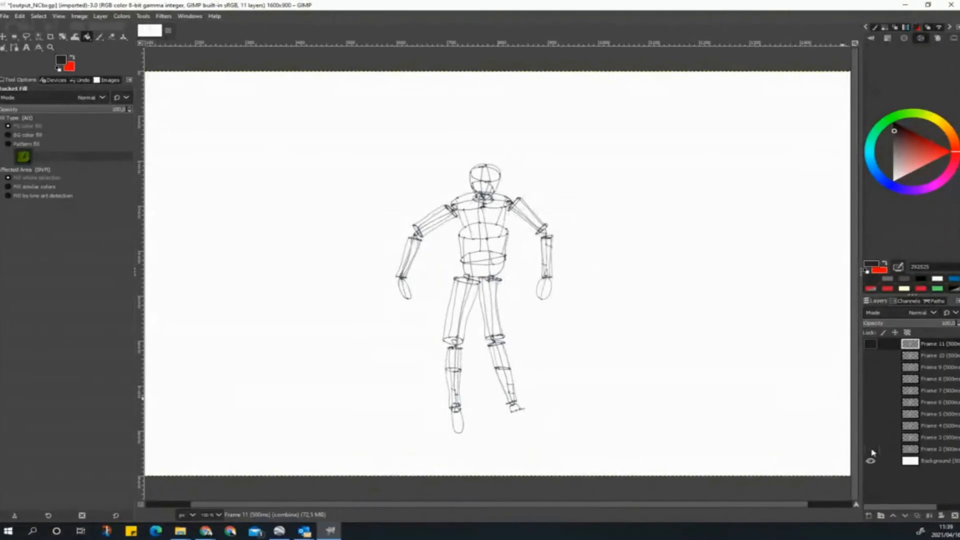
{"action": "left_click", "coordinate": [872, 449]}
{"action": "left_click", "coordinate": [871, 450]}
{"action": "left_click", "coordinate": [871, 460]}
{"action": "left_click", "coordinate": [870, 460]}
Step: Show every frame layer above the Background again, one by one from Frame 2 to Frame 11
{"action": "left_click", "coordinate": [870, 449]}
{"action": "left_click", "coordinate": [870, 438]}
{"action": "left_click", "coordinate": [870, 425]}
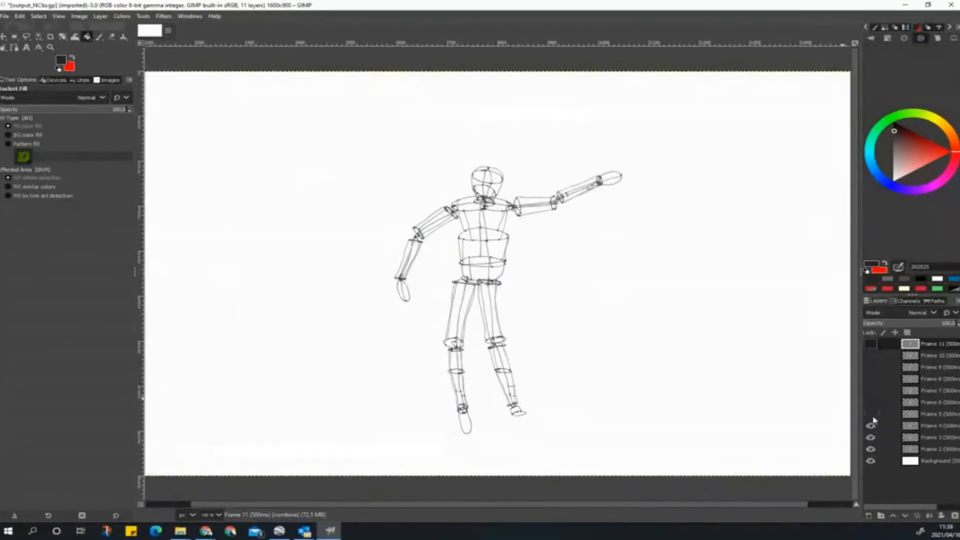
{"action": "left_click", "coordinate": [871, 414]}
{"action": "left_click", "coordinate": [871, 402]}
{"action": "left_click", "coordinate": [871, 390]}
{"action": "left_click", "coordinate": [871, 379]}
{"action": "left_click", "coordinate": [871, 366]}
{"action": "left_click", "coordinate": [871, 355]}
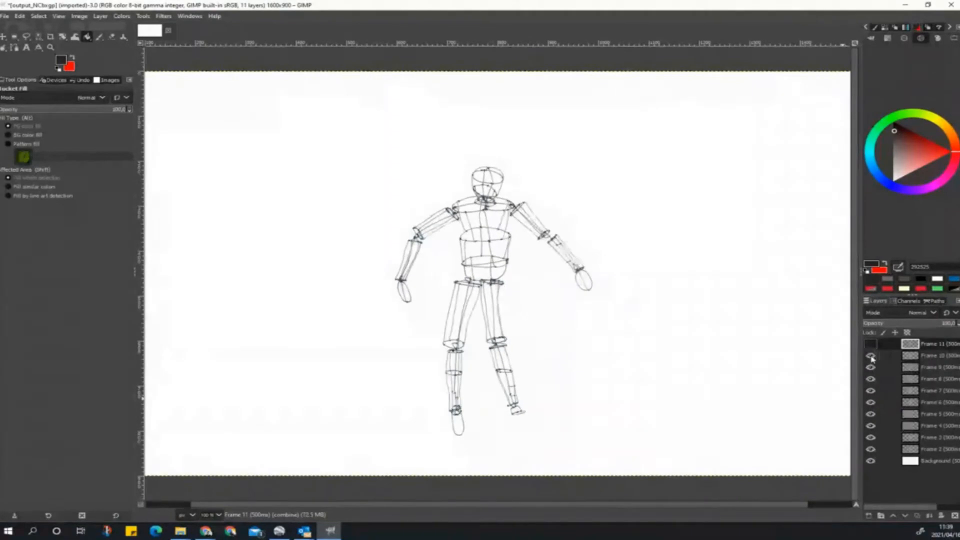
{"action": "left_click", "coordinate": [870, 344]}
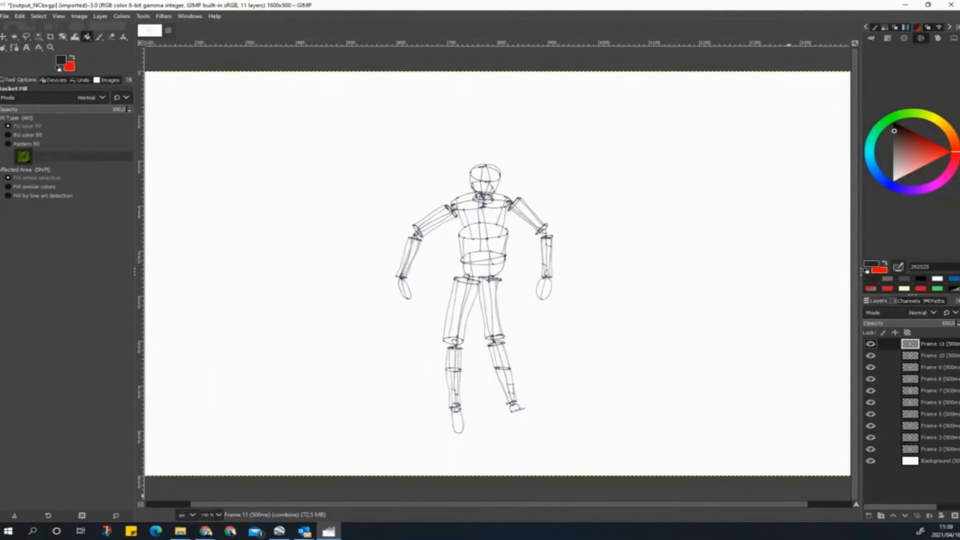
Step: Switch to Chrome and search for "gimp"
{"action": "type", "text": "gimp"}
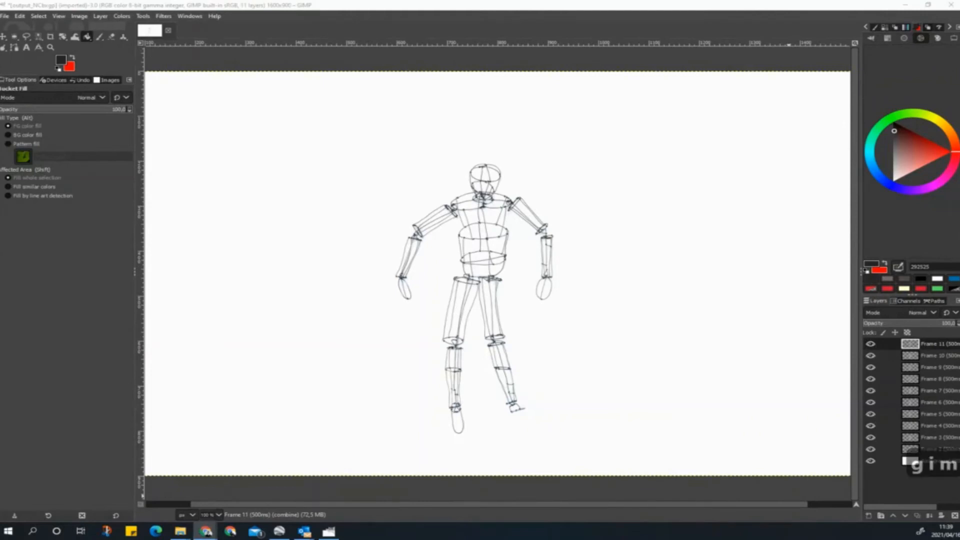
{"action": "key", "text": "Return"}
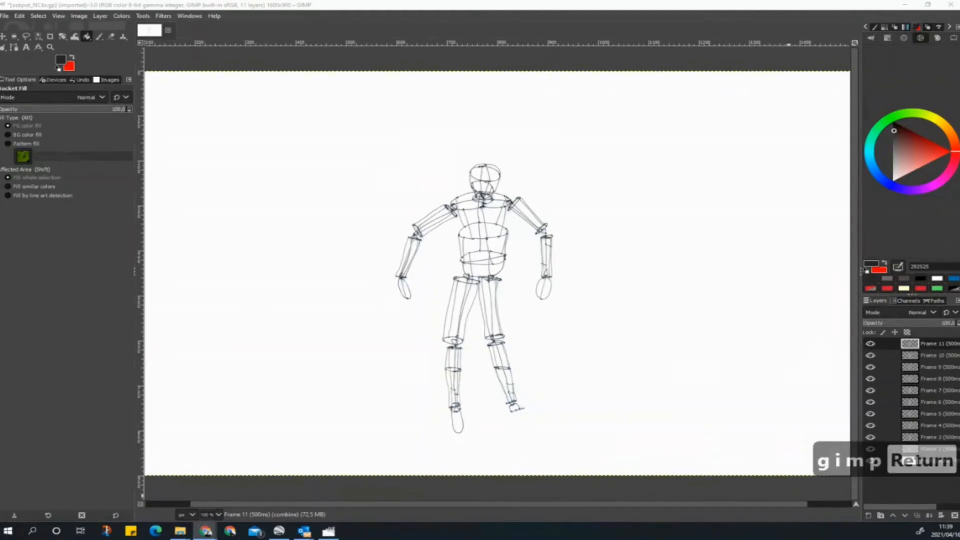
{"action": "mouse_move", "coordinate": [206, 531]}
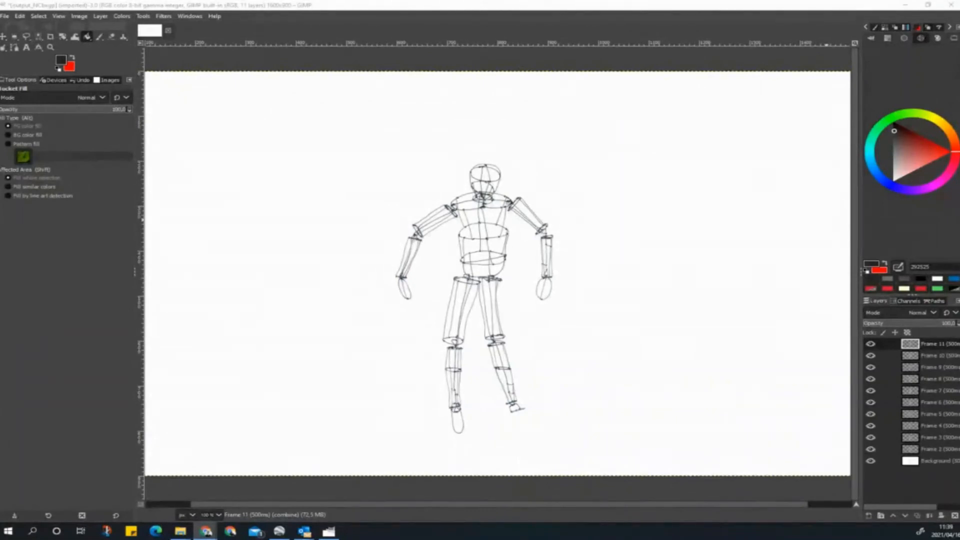
Step: In a new Chrome tab, go to the Blackboard Learn course list and open the OKU 100 Y1 2021 course
{"action": "key", "text": "alt+Tab"}
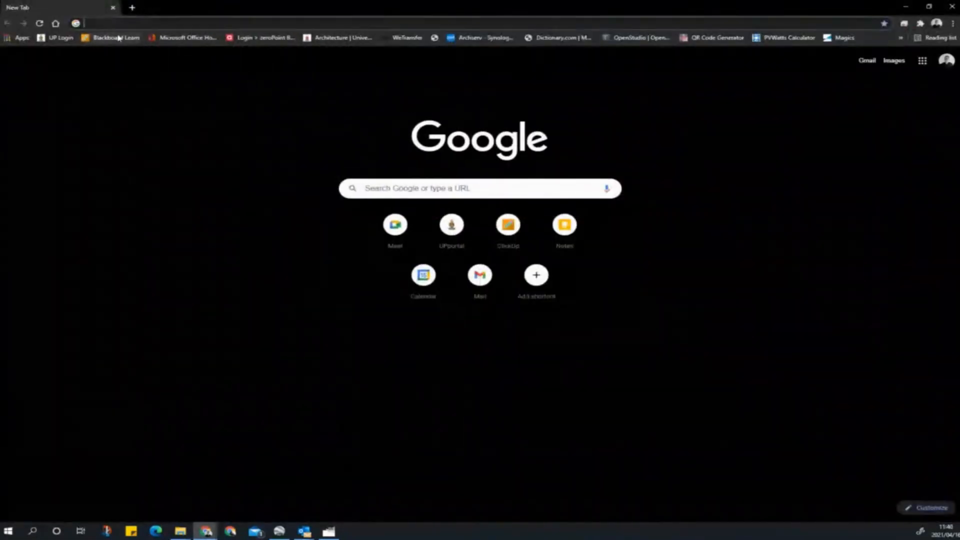
{"action": "left_click", "coordinate": [118, 37]}
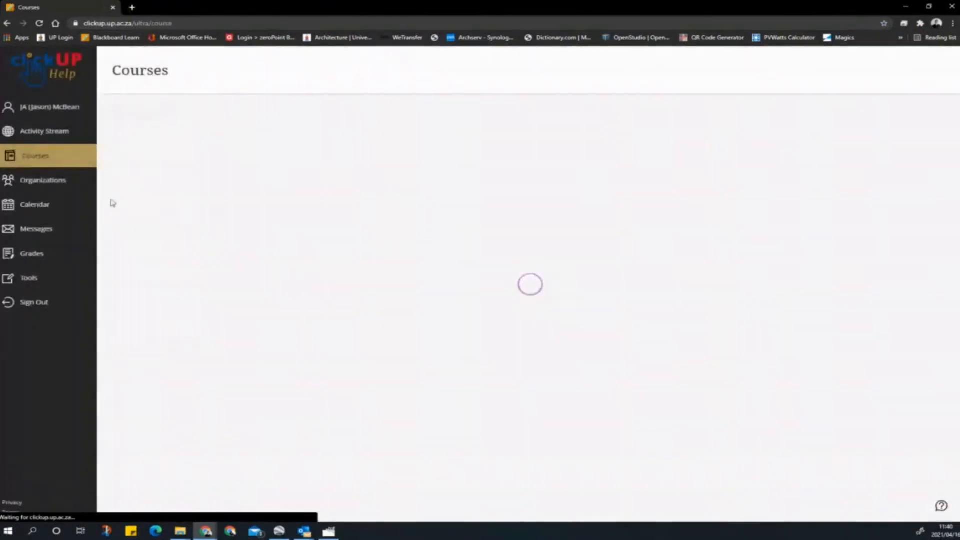
{"action": "left_click", "coordinate": [22, 160]}
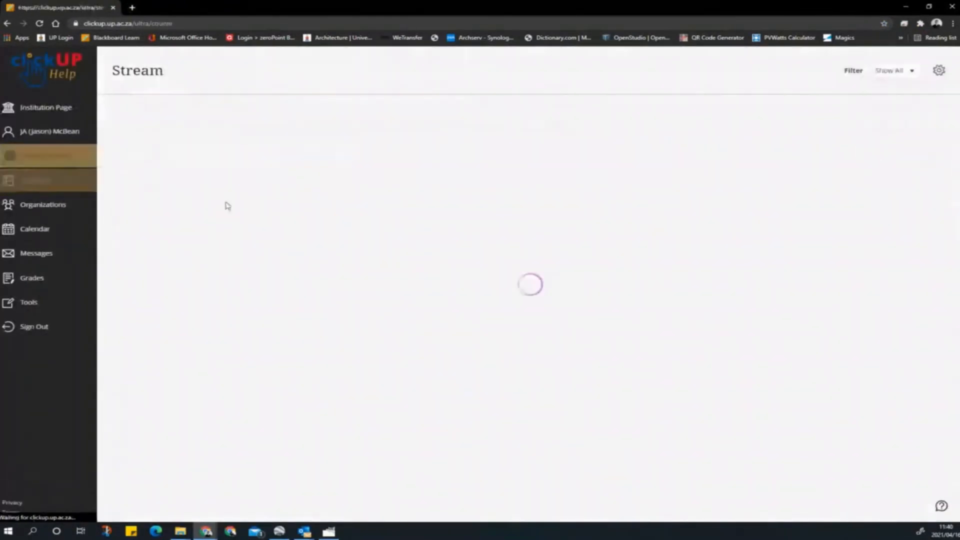
{"action": "left_click", "coordinate": [34, 181]}
{"action": "scroll", "coordinate": [225, 302], "scroll_direction": "down", "scroll_amount": 6}
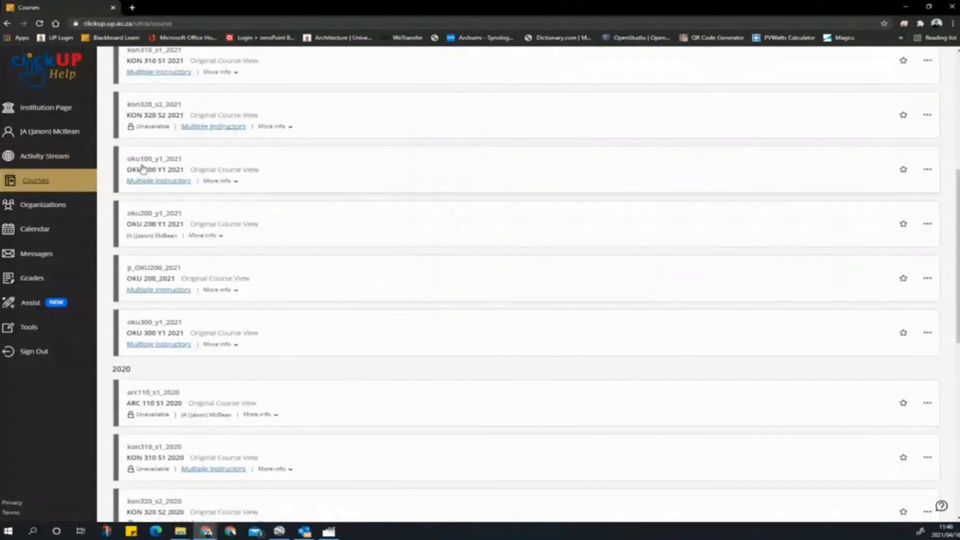
{"action": "left_click", "coordinate": [143, 170]}
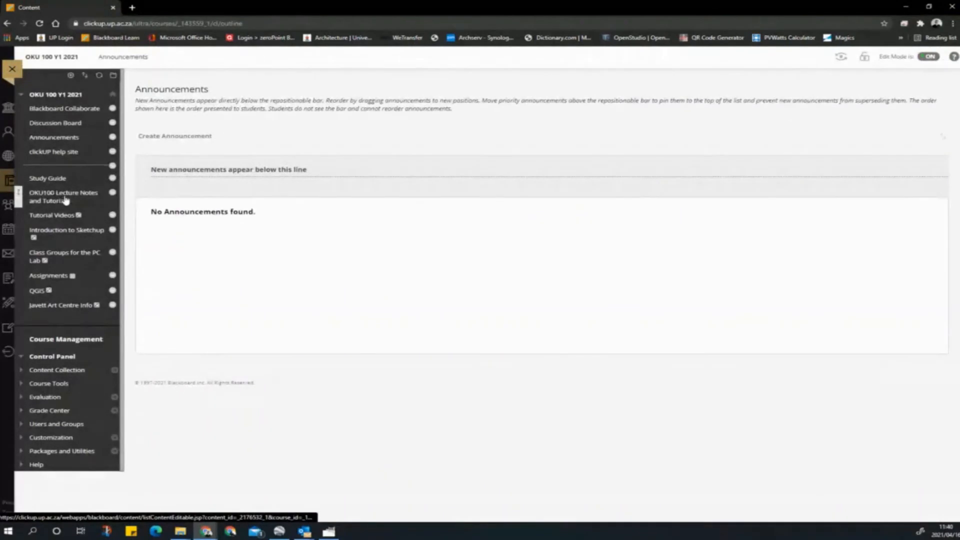
Step: Open the course's OKU100 Lecture Notes and Tutorials page and examine the GIMP and Inkscape downloads, tutorial videos and video editing links
{"action": "left_click", "coordinate": [64, 200]}
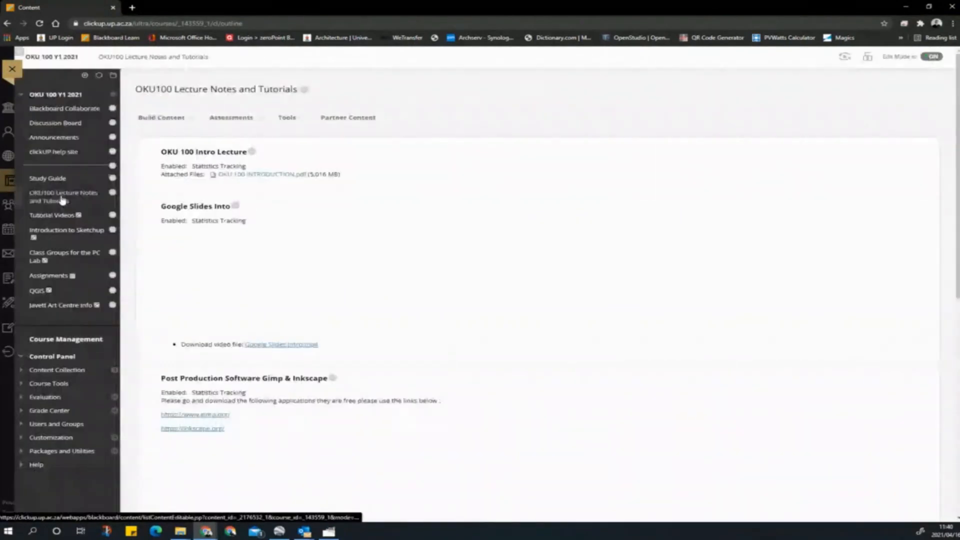
{"action": "scroll", "coordinate": [431, 190], "scroll_direction": "down", "scroll_amount": 1}
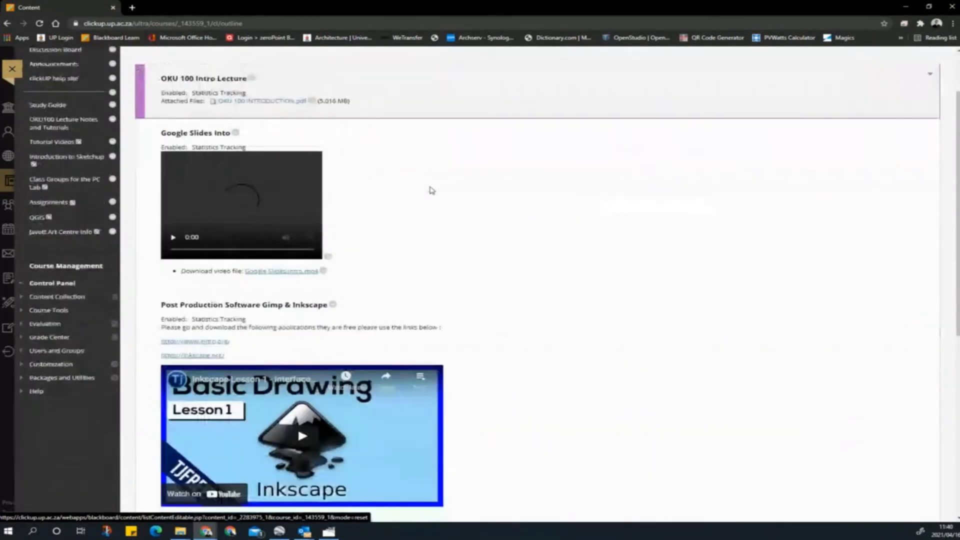
{"action": "scroll", "coordinate": [431, 190], "scroll_direction": "down", "scroll_amount": 2}
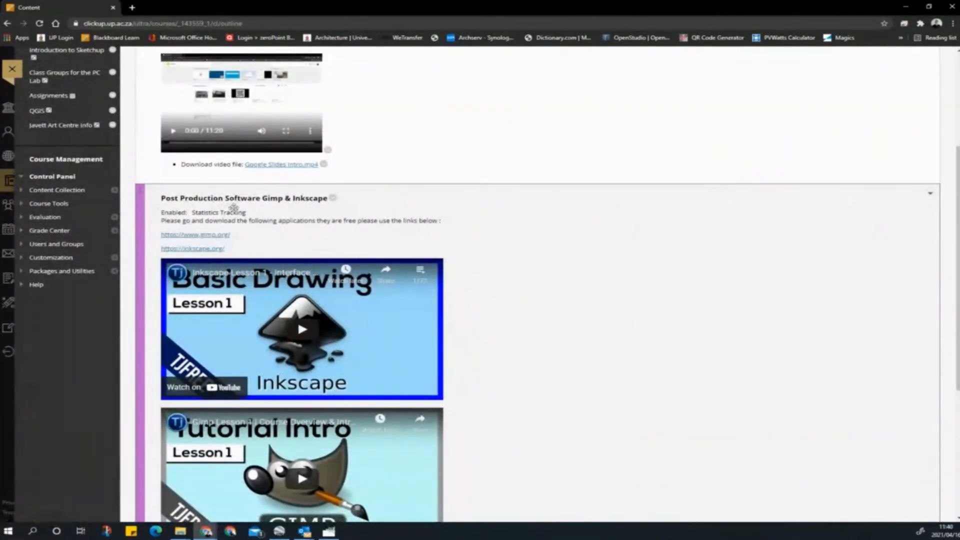
{"action": "scroll", "coordinate": [243, 212], "scroll_direction": "down", "scroll_amount": 2}
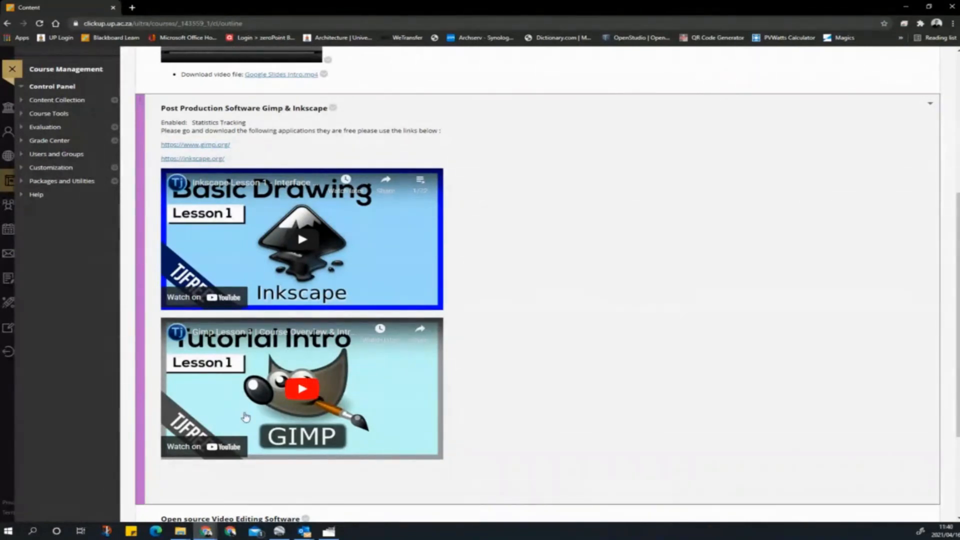
{"action": "scroll", "coordinate": [424, 302], "scroll_direction": "up", "scroll_amount": 6}
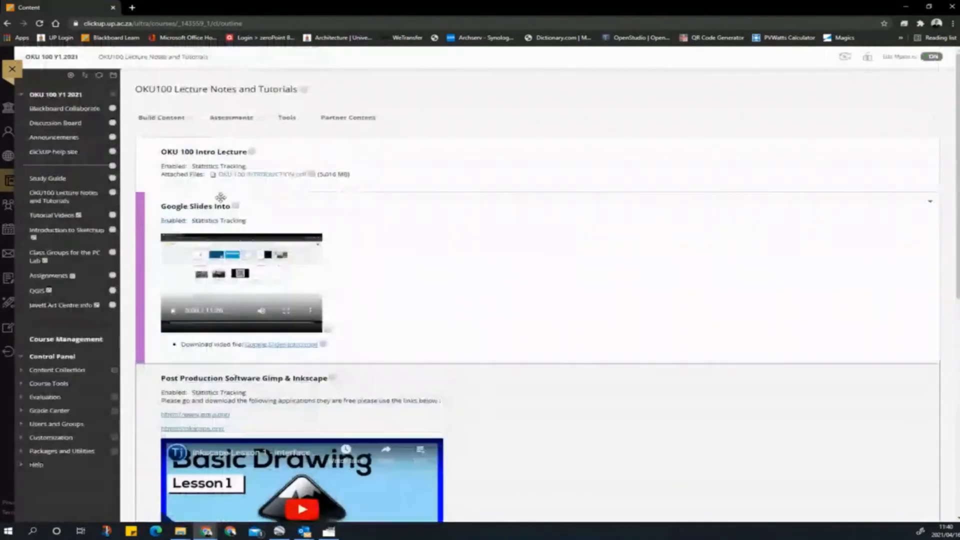
{"action": "scroll", "coordinate": [347, 334], "scroll_direction": "down", "scroll_amount": 4}
{"action": "scroll", "coordinate": [317, 299], "scroll_direction": "down", "scroll_amount": 4}
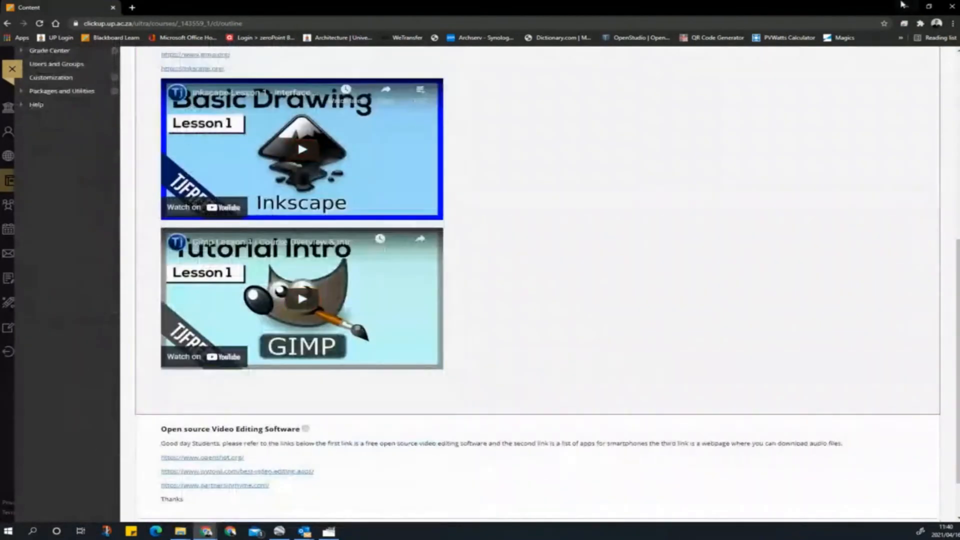
{"action": "scroll", "coordinate": [263, 441], "scroll_direction": "down", "scroll_amount": 1}
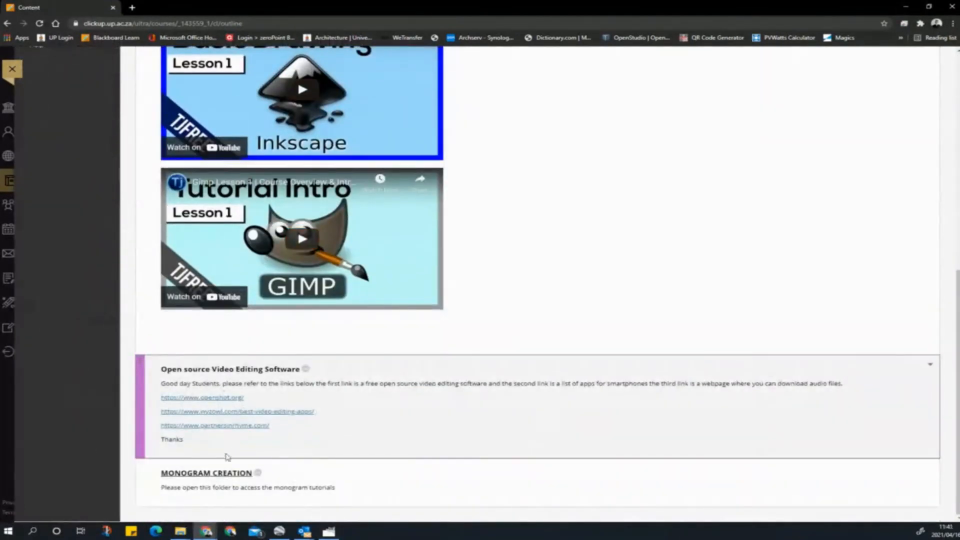
Step: Switch back to GIMP, select Frame 8, and hide all other layers including the Background to inspect that frame alone
{"action": "left_click", "coordinate": [905, 7]}
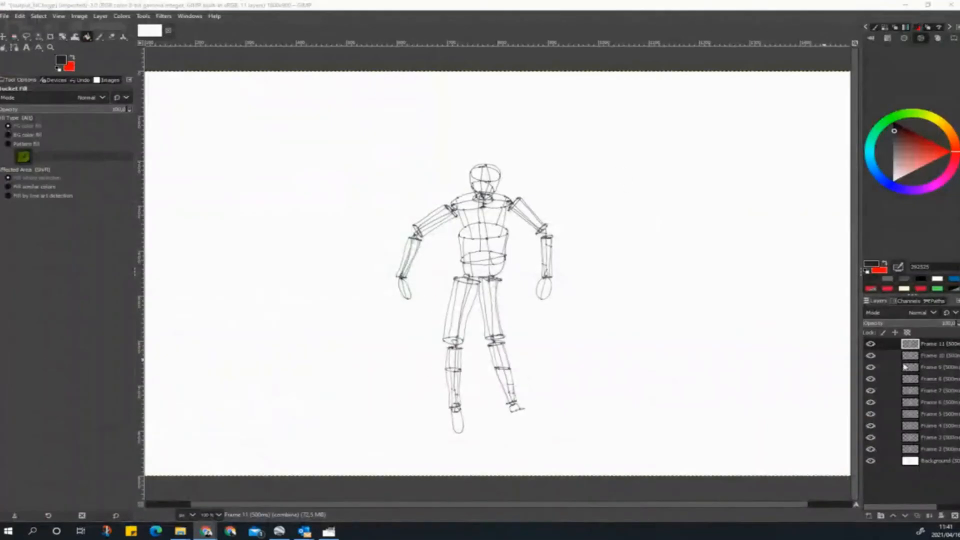
{"action": "left_click", "coordinate": [914, 379]}
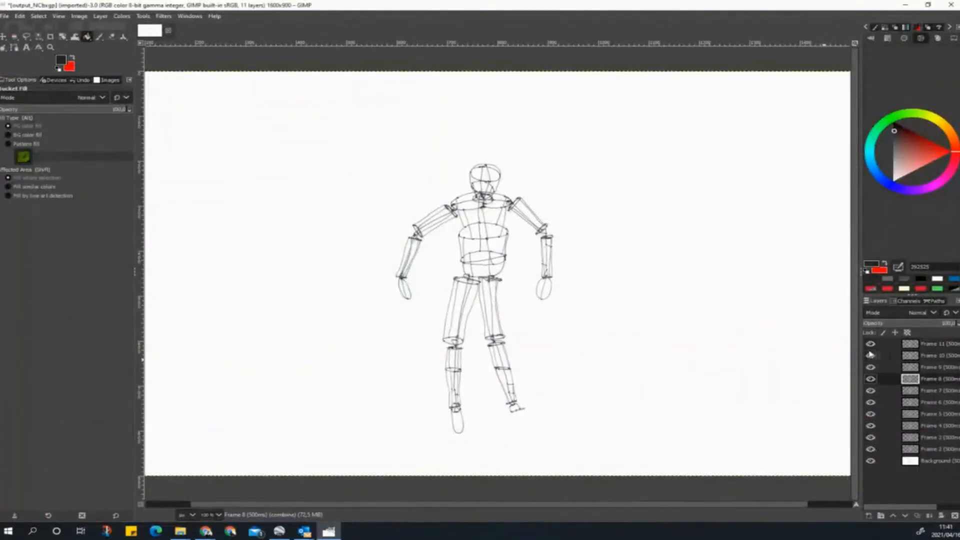
{"action": "left_click", "coordinate": [871, 355]}
{"action": "left_click", "coordinate": [870, 366]}
{"action": "left_click", "coordinate": [870, 344]}
{"action": "left_click", "coordinate": [871, 391]}
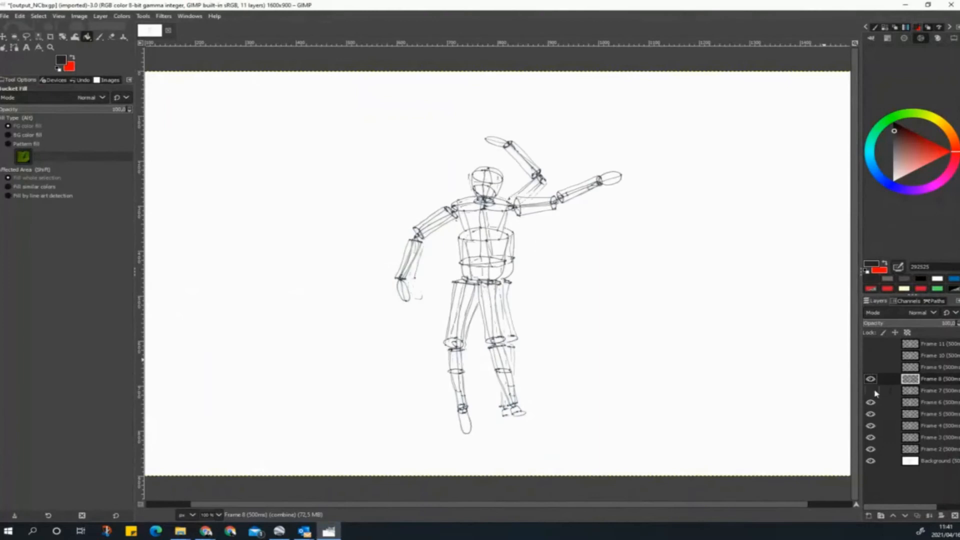
{"action": "left_click", "coordinate": [871, 402]}
{"action": "left_click", "coordinate": [871, 415]}
{"action": "left_click", "coordinate": [872, 426]}
{"action": "left_click", "coordinate": [872, 437]}
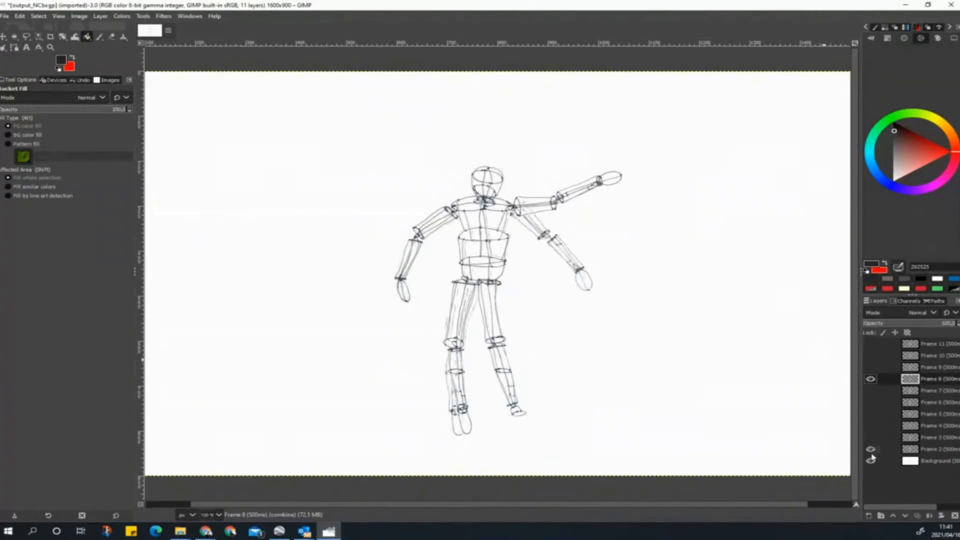
{"action": "left_click", "coordinate": [872, 450]}
{"action": "left_click", "coordinate": [870, 461]}
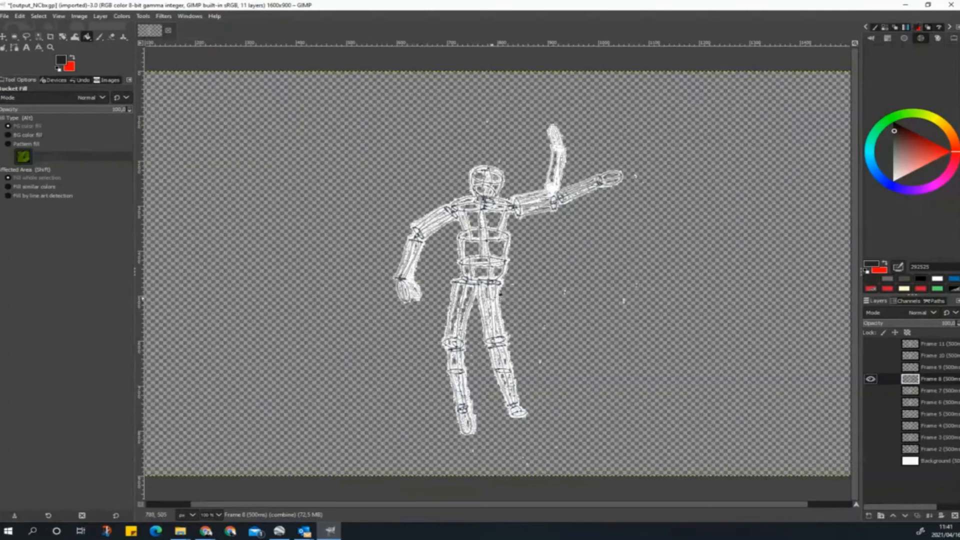
{"action": "scroll", "coordinate": [488, 321], "scroll_direction": "up", "scroll_amount": 6}
{"action": "scroll", "coordinate": [489, 321], "scroll_direction": "down", "scroll_amount": 4}
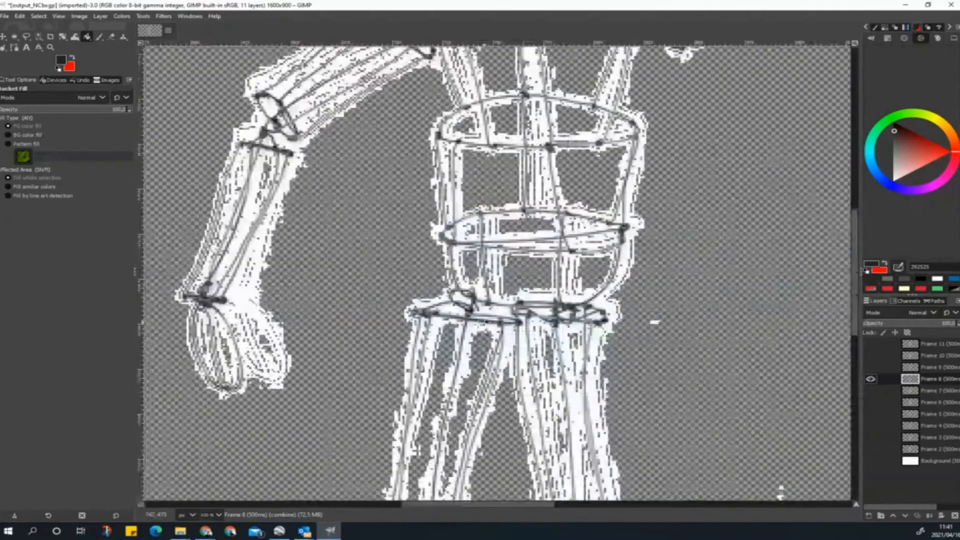
{"action": "scroll", "coordinate": [401, 331], "scroll_direction": "down", "scroll_amount": 4}
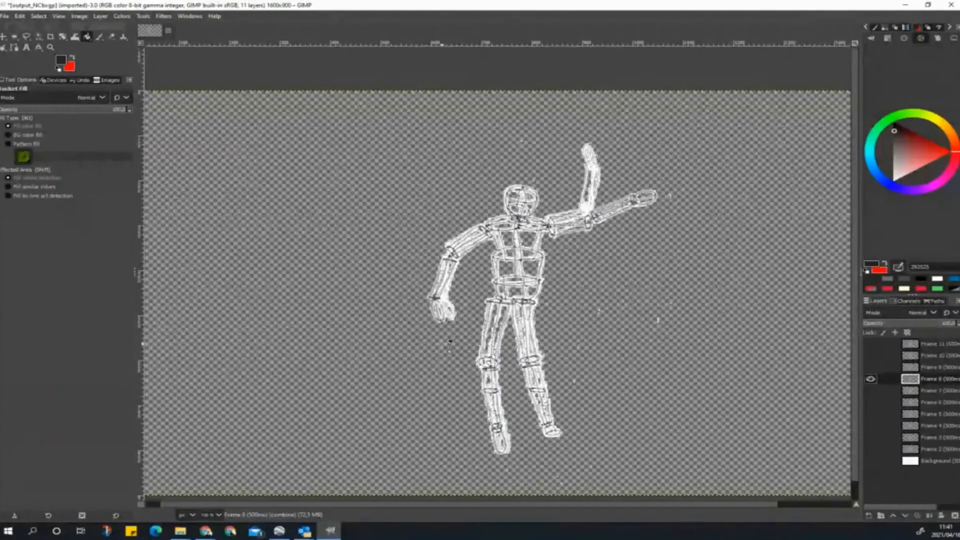
{"action": "scroll", "coordinate": [450, 341], "scroll_direction": "down", "scroll_amount": 2}
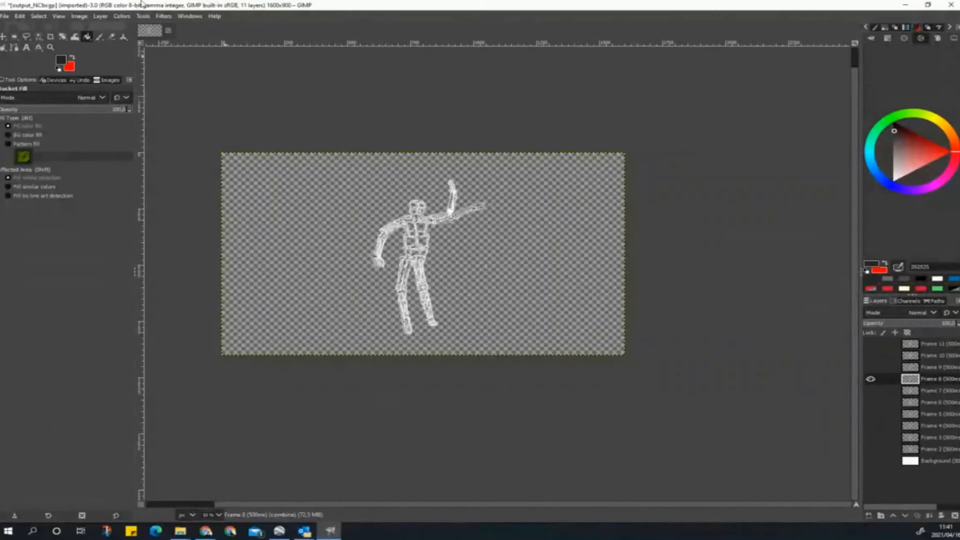
Step: Close the current image without saving, and open GIF (1)_1.jpg from the Photos folder, converting it to the built-in sRGB profile
{"action": "left_click", "coordinate": [168, 30]}
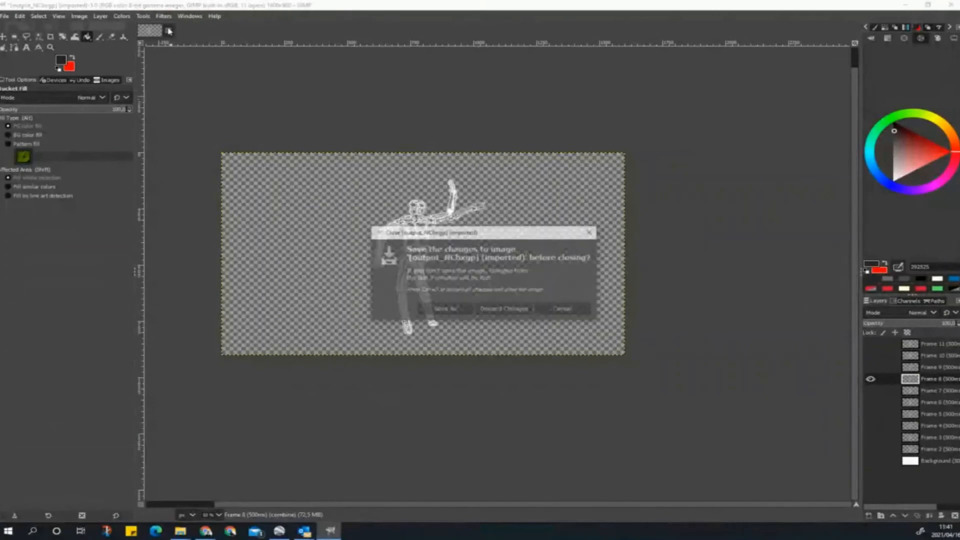
{"action": "left_click", "coordinate": [508, 309]}
{"action": "left_click", "coordinate": [3, 17]}
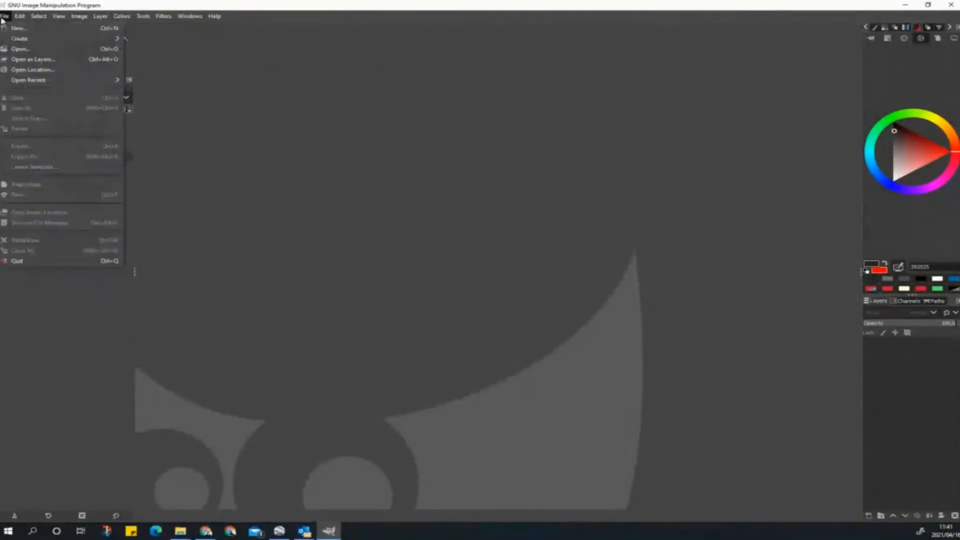
{"action": "left_click", "coordinate": [21, 49]}
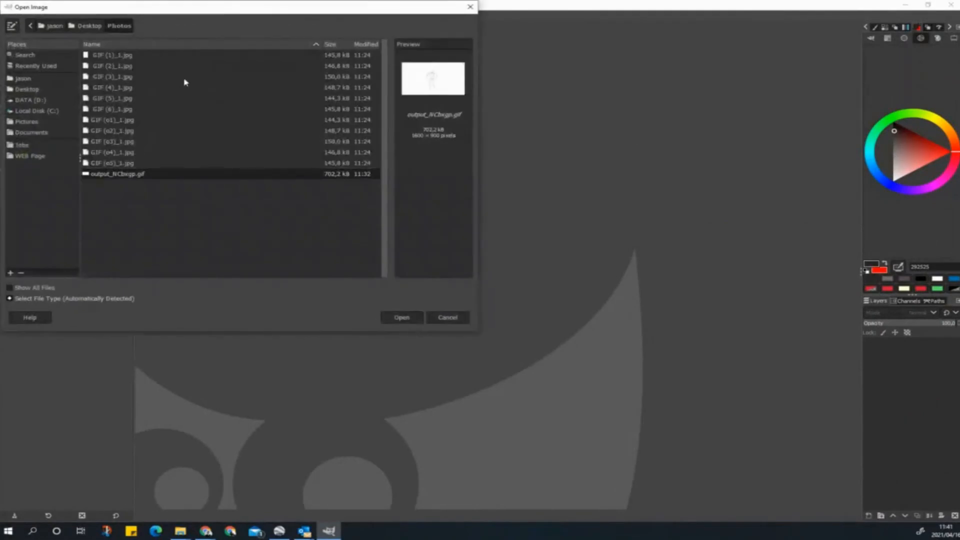
{"action": "left_click", "coordinate": [125, 56]}
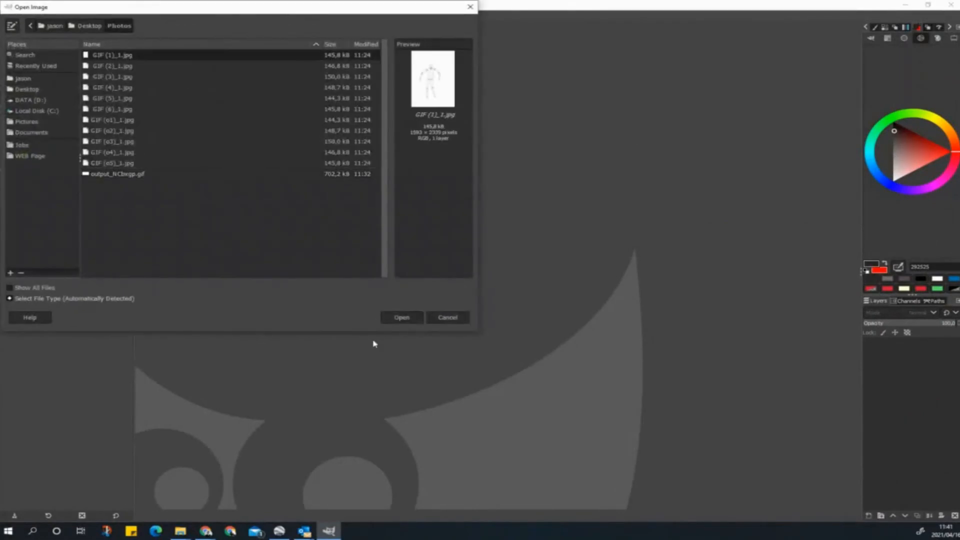
{"action": "left_click", "coordinate": [392, 321]}
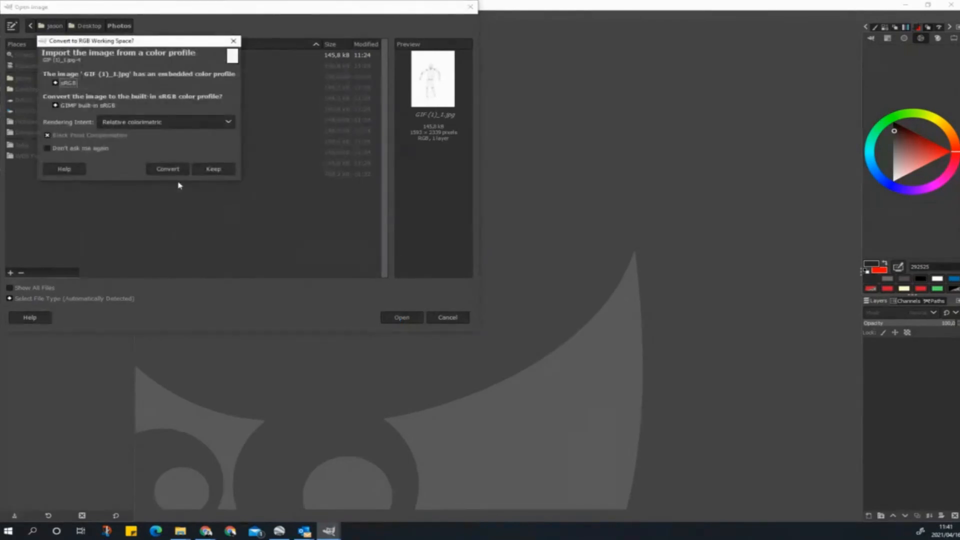
{"action": "left_click", "coordinate": [167, 169]}
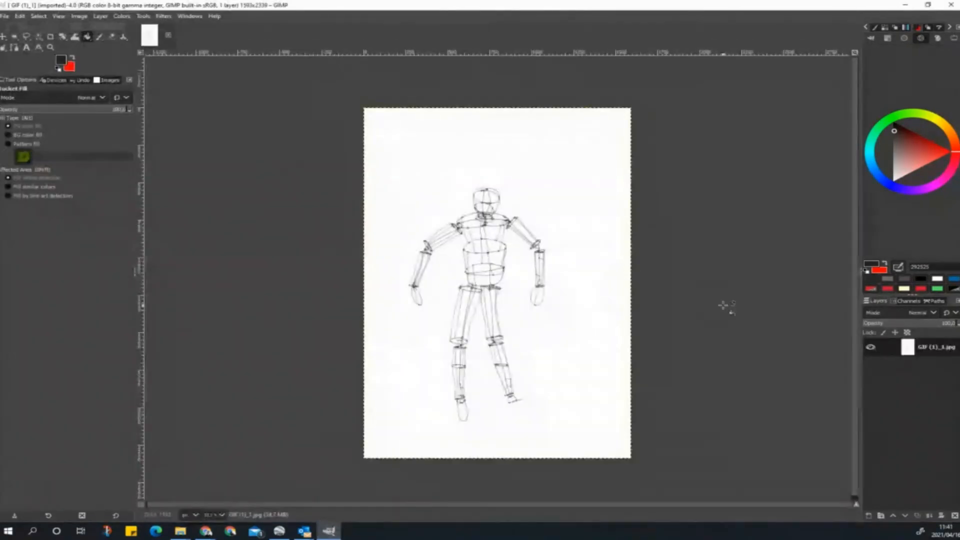
{"action": "left_click", "coordinate": [870, 347]}
{"action": "left_click", "coordinate": [870, 347]}
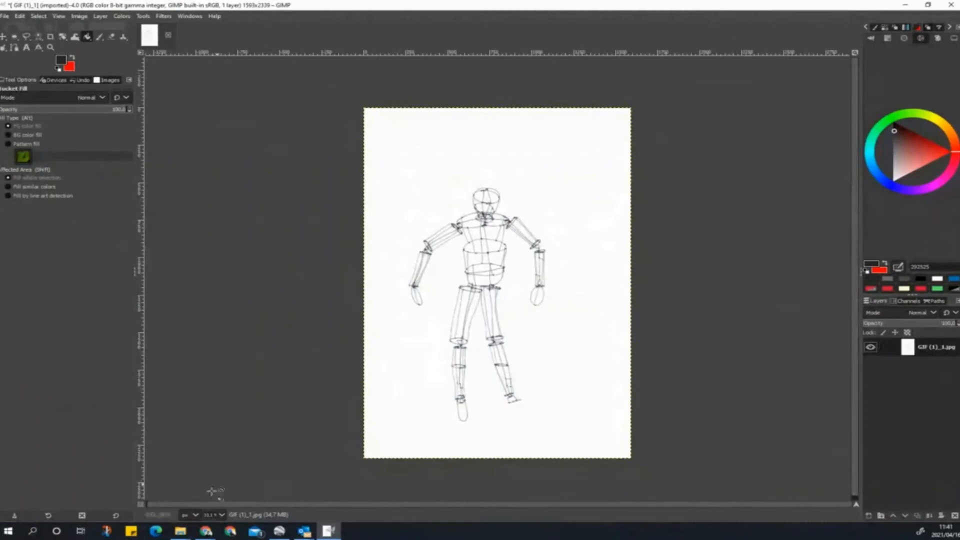
Step: Dock the GIMP window to half of the screen and open the desktop's Photos folder beside it
{"action": "left_click_drag", "start_coordinate": [624, 4], "coordinate": [0, 103]}
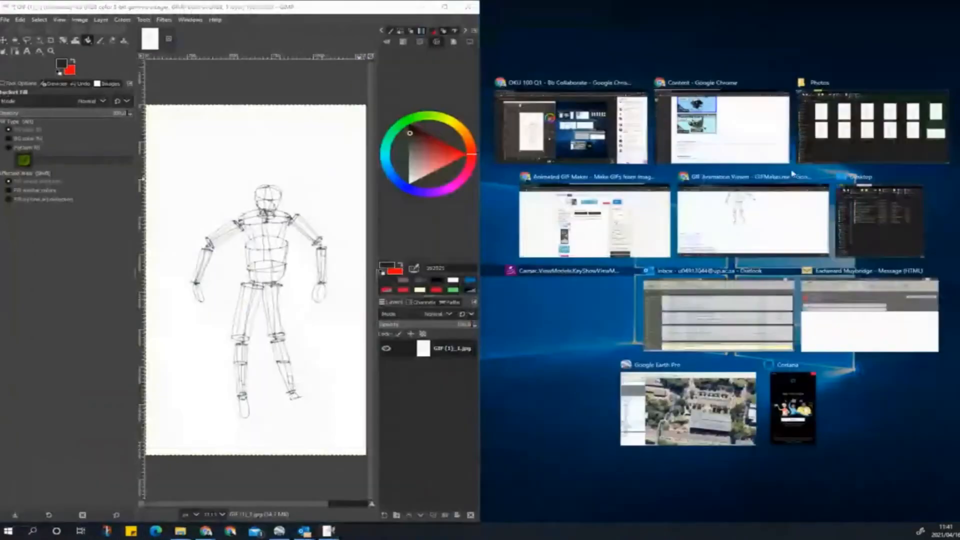
{"action": "left_click", "coordinate": [575, 403]}
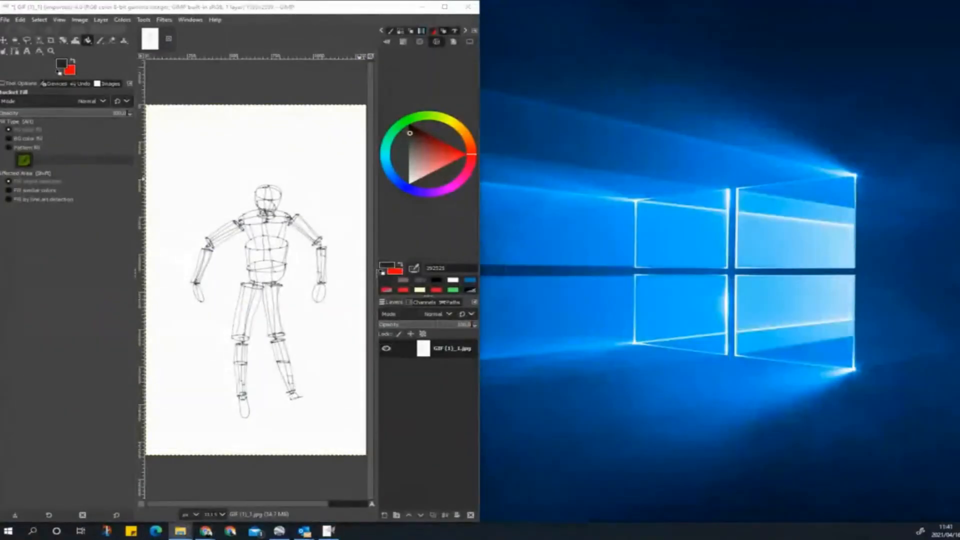
{"action": "left_click_drag", "start_coordinate": [759, 125], "coordinate": [743, 108]}
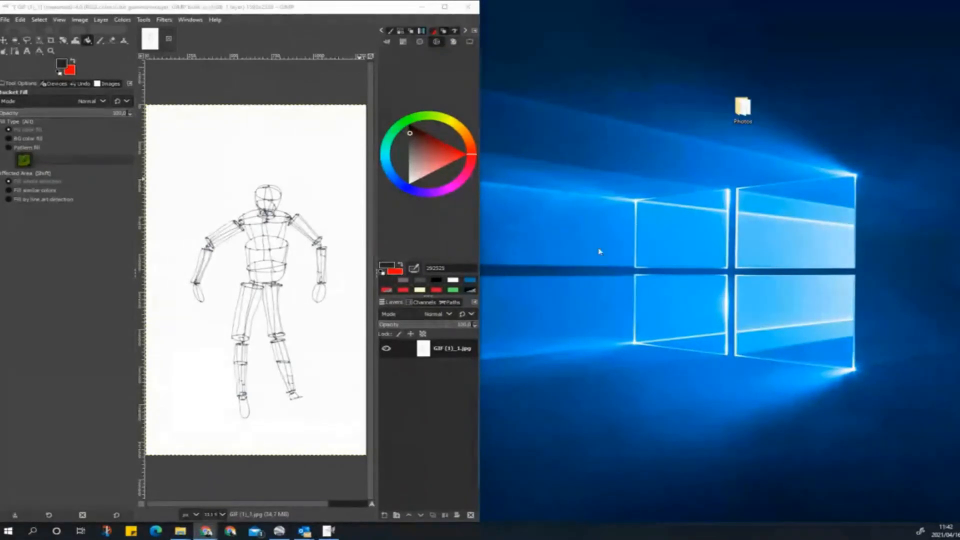
{"action": "double_click", "coordinate": [741, 108]}
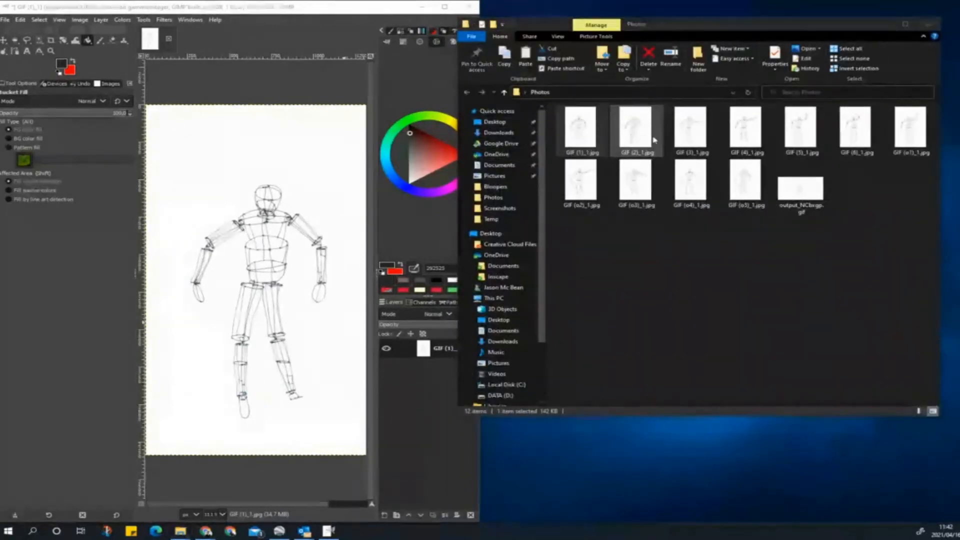
Step: Add images GIF (2)_1.jpg through GIF (o5)_1.jpg from Photos as layers, converting them to built-in sRGB without being asked again
{"action": "left_click", "coordinate": [636, 131]}
{"action": "left_click", "coordinate": [742, 192], "text": "shift"}
{"action": "left_click_drag", "start_coordinate": [742, 193], "coordinate": [425, 391]}
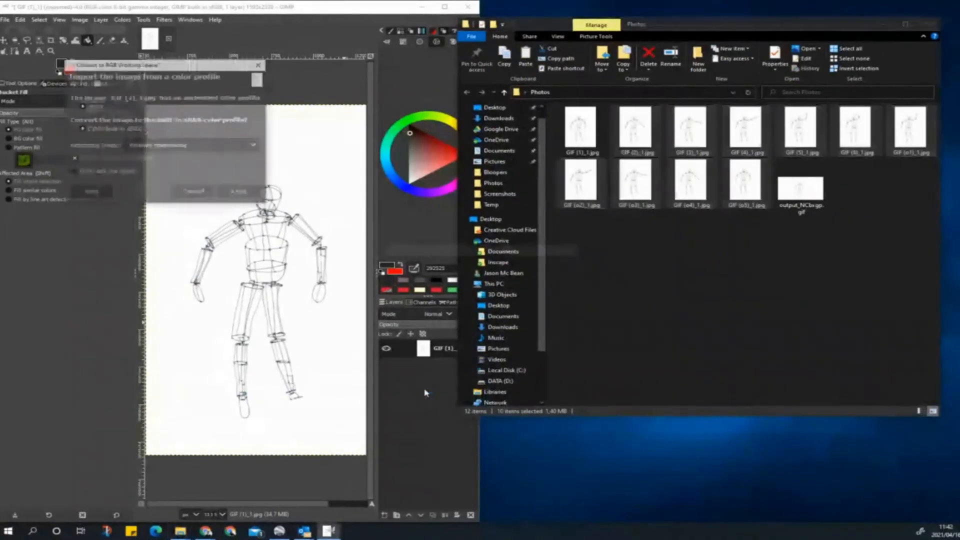
{"action": "left_click", "coordinate": [193, 193]}
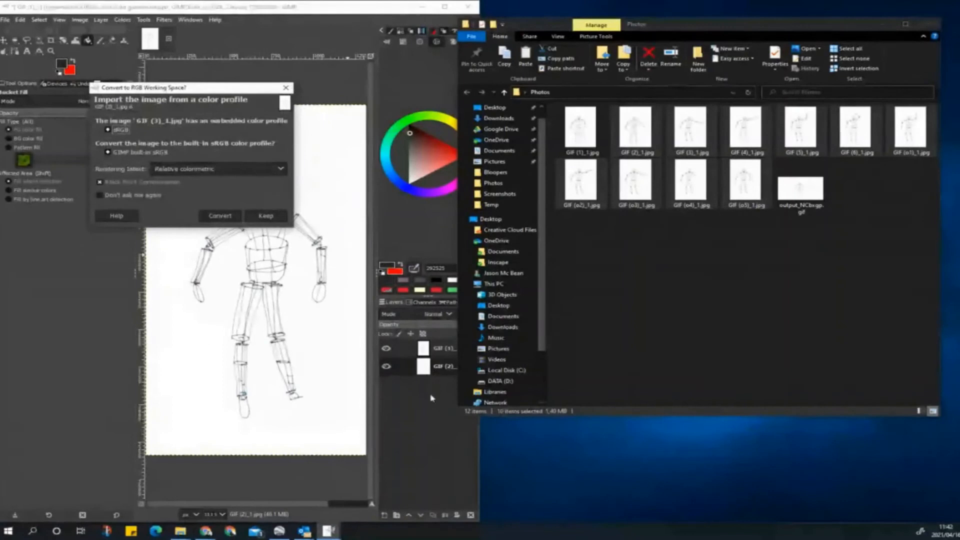
{"action": "left_click", "coordinate": [224, 216]}
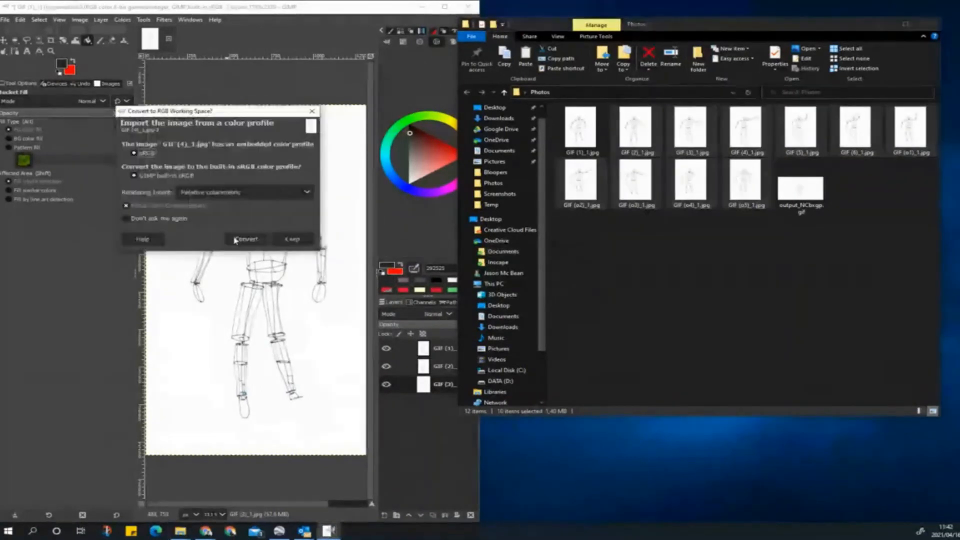
{"action": "left_click", "coordinate": [257, 249]}
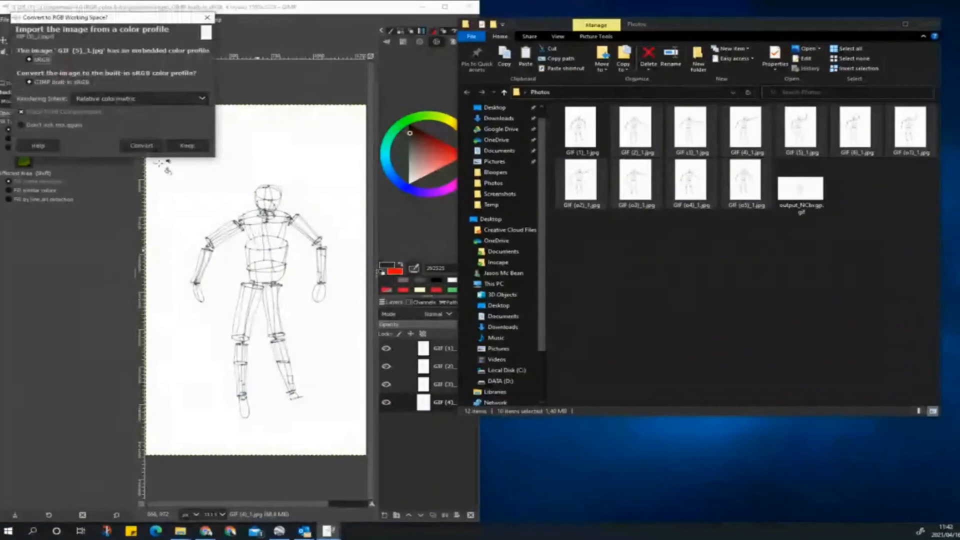
{"action": "left_click", "coordinate": [134, 148]}
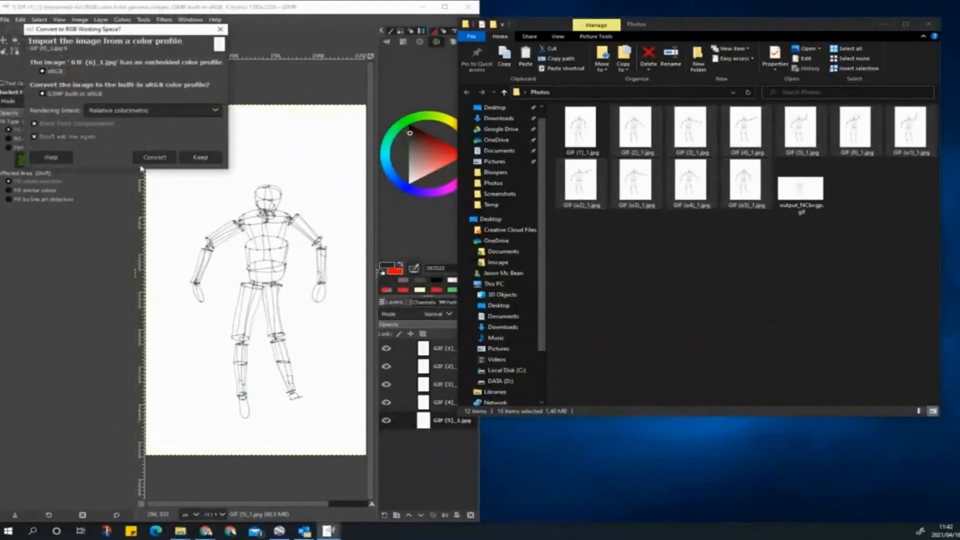
{"action": "left_click", "coordinate": [154, 157]}
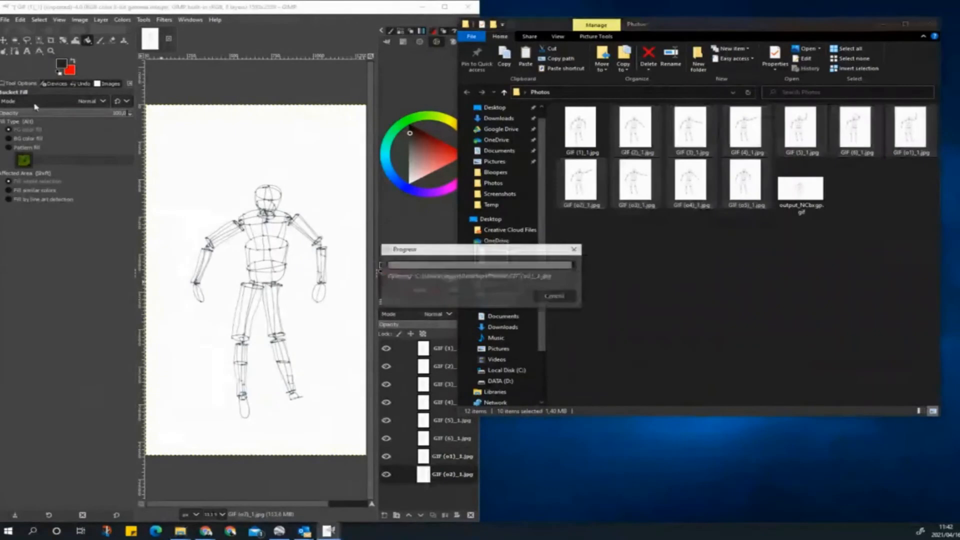
Step: Maximize the GIMP window and look through the imported layers from GIF (1)_1.jpg down to GIF (o5)_1.jpg
{"action": "left_click", "coordinate": [445, 7]}
{"action": "scroll", "coordinate": [933, 396], "scroll_direction": "up", "scroll_amount": 2}
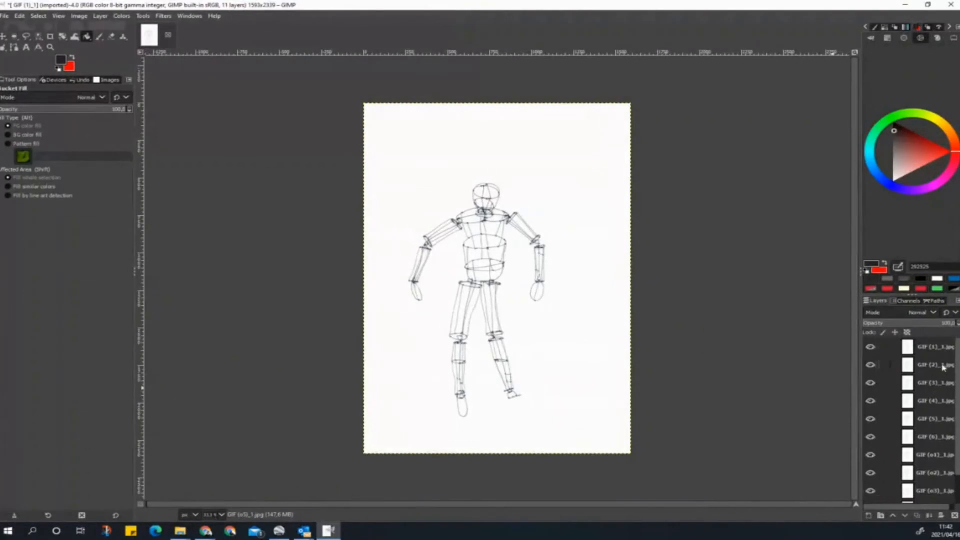
{"action": "scroll", "coordinate": [943, 367], "scroll_direction": "down", "scroll_amount": 2}
{"action": "scroll", "coordinate": [940, 420], "scroll_direction": "up", "scroll_amount": 2}
{"action": "scroll", "coordinate": [935, 354], "scroll_direction": "down", "scroll_amount": 2}
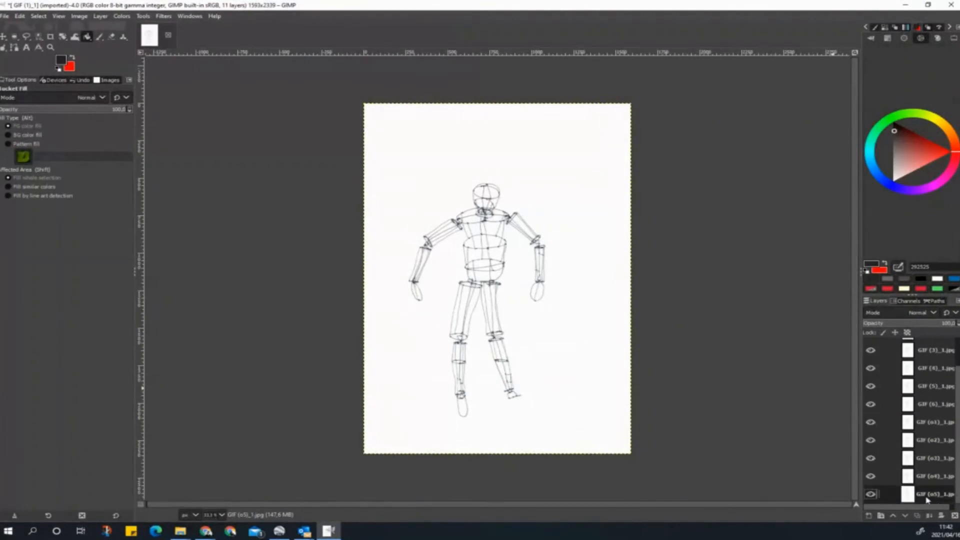
{"action": "scroll", "coordinate": [878, 489], "scroll_direction": "up", "scroll_amount": 2}
Step: Hide the frame layers one by one from GIF (1)_1.jpg to GIF (o4)_1.jpg to preview the arm's motion
{"action": "left_click", "coordinate": [870, 347]}
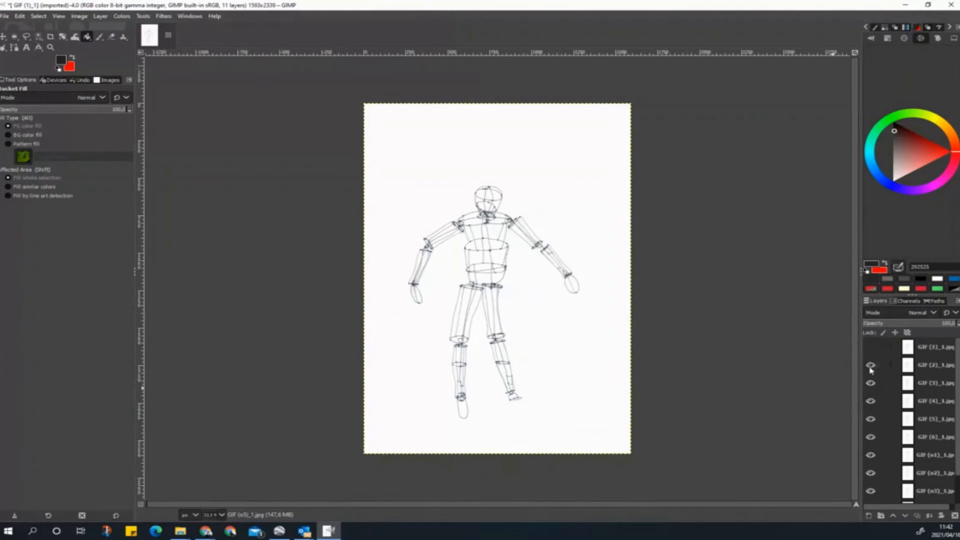
{"action": "left_click", "coordinate": [870, 365]}
{"action": "left_click", "coordinate": [870, 382]}
{"action": "left_click", "coordinate": [871, 401]}
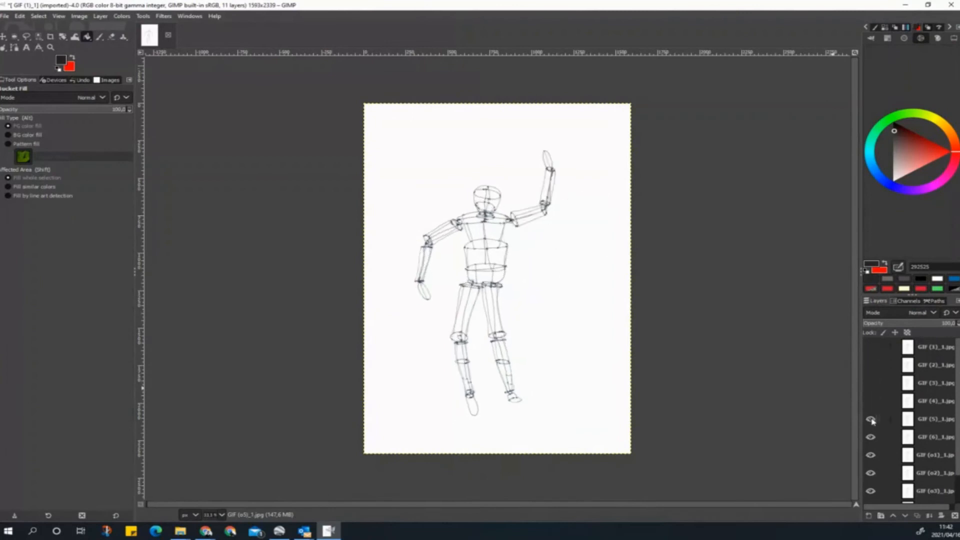
{"action": "left_click", "coordinate": [871, 419]}
{"action": "left_click", "coordinate": [871, 436]}
{"action": "left_click", "coordinate": [870, 455]}
{"action": "scroll", "coordinate": [933, 460], "scroll_direction": "down", "scroll_amount": 2}
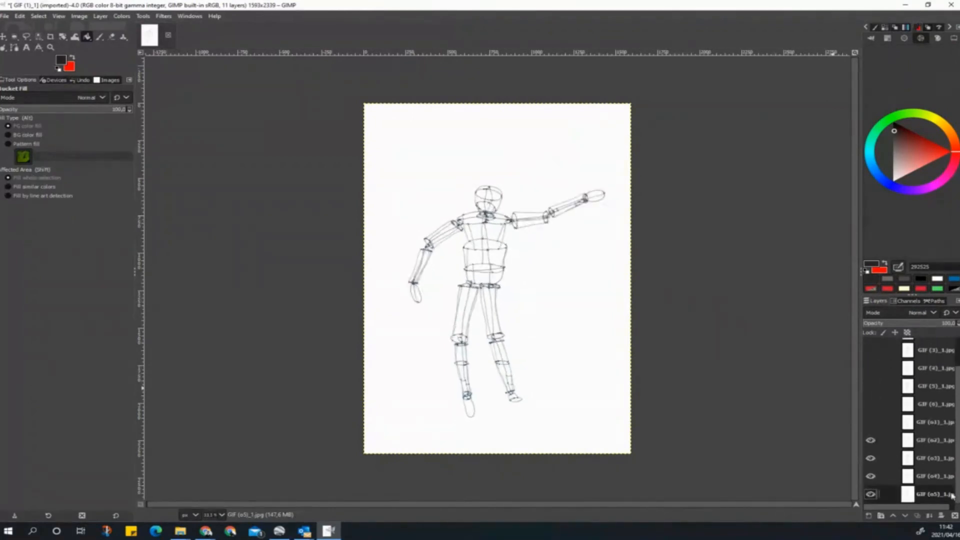
{"action": "left_click", "coordinate": [870, 440]}
{"action": "left_click", "coordinate": [870, 458]}
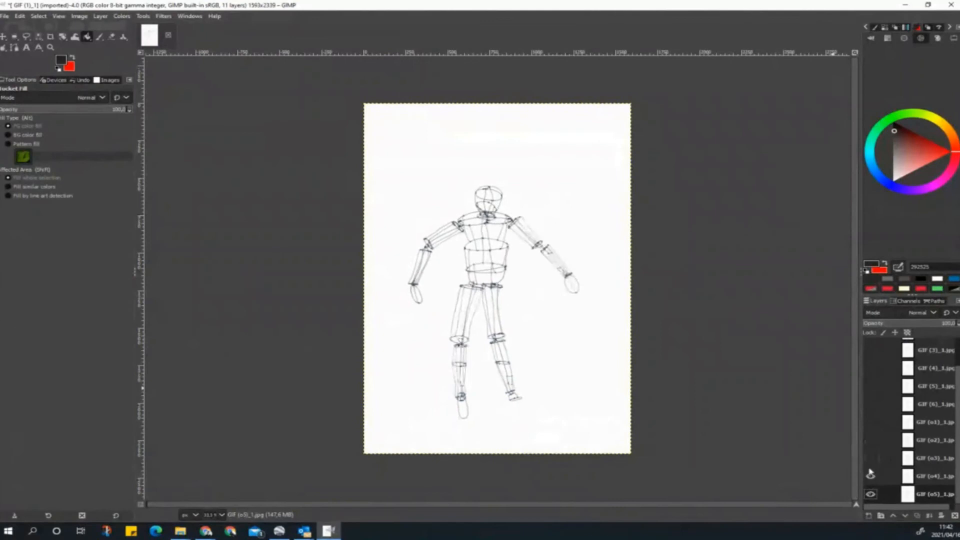
{"action": "left_click", "coordinate": [870, 476]}
{"action": "left_click", "coordinate": [870, 495]}
{"action": "left_click", "coordinate": [870, 495]}
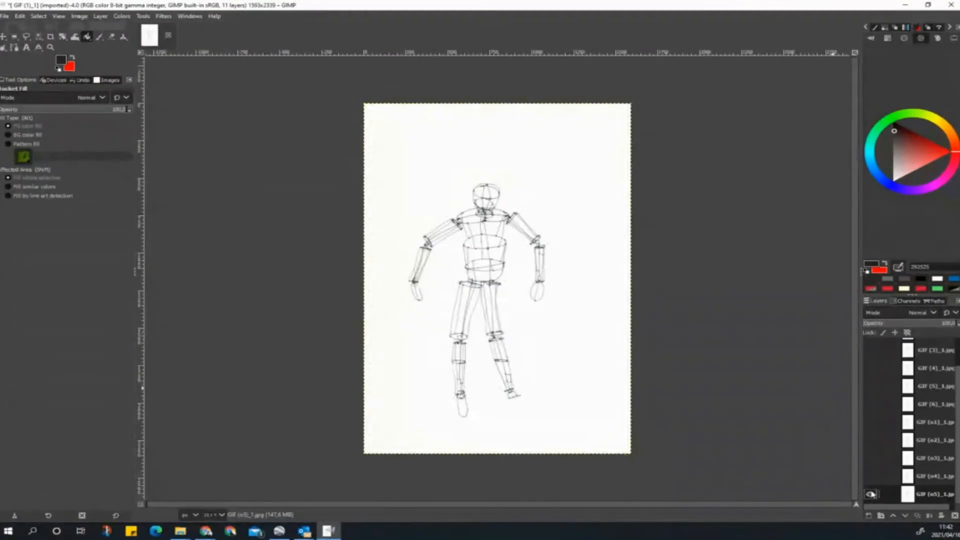
Step: Show the hidden frame layers one by one from GIF (o4)_1.jpg back up to GIF (1)_1.jpg
{"action": "left_click", "coordinate": [871, 477]}
{"action": "left_click", "coordinate": [871, 460]}
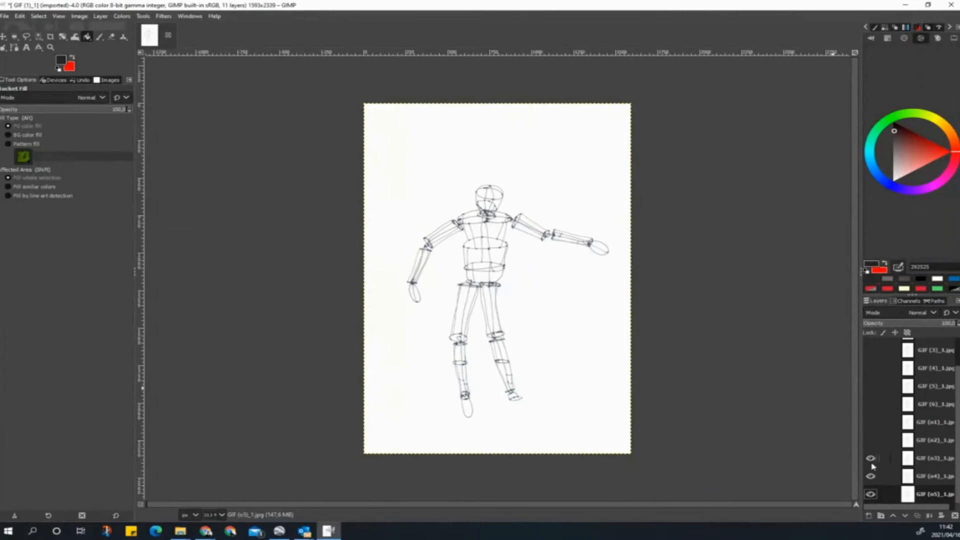
{"action": "left_click", "coordinate": [871, 441]}
{"action": "left_click", "coordinate": [871, 423]}
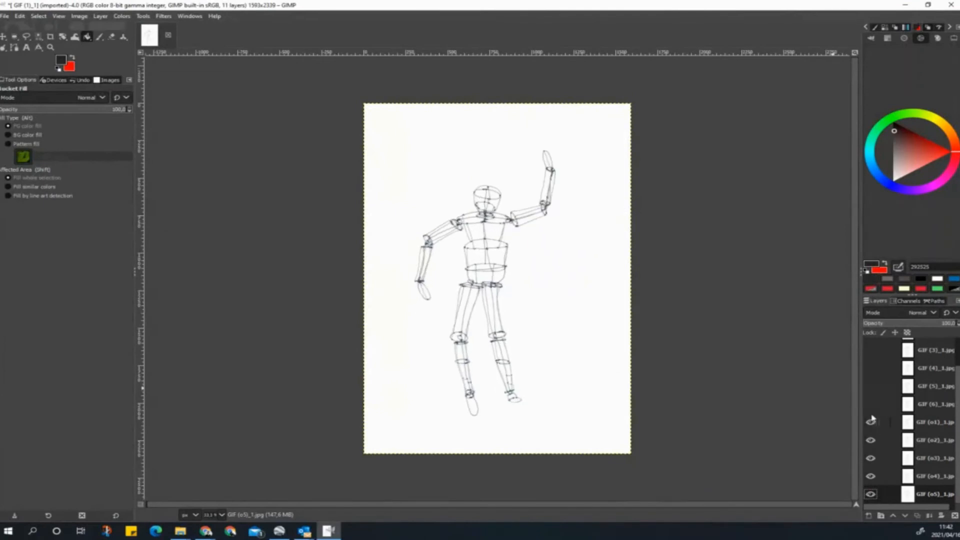
{"action": "left_click", "coordinate": [871, 405]}
{"action": "left_click", "coordinate": [871, 387]}
{"action": "scroll", "coordinate": [945, 385], "scroll_direction": "up", "scroll_amount": 2}
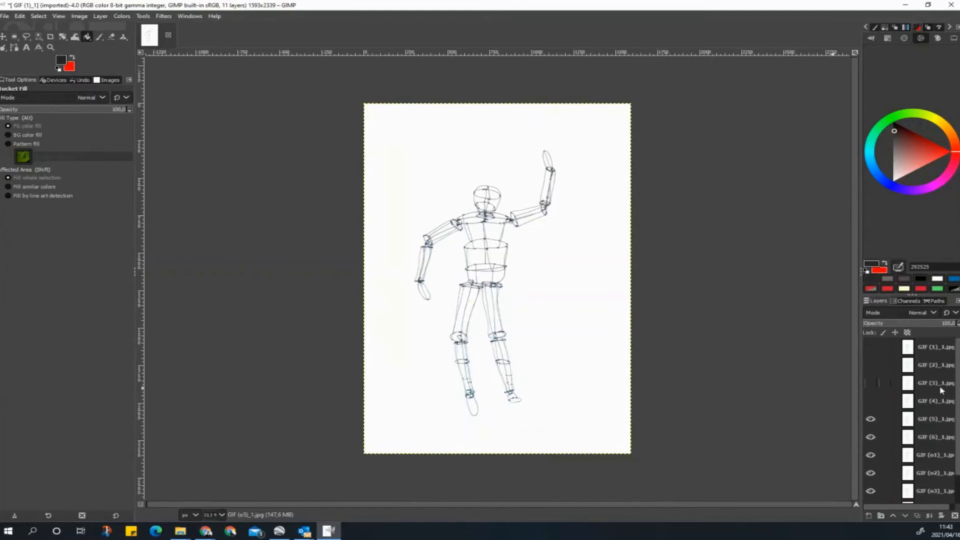
{"action": "left_click", "coordinate": [871, 408]}
{"action": "left_click", "coordinate": [871, 383]}
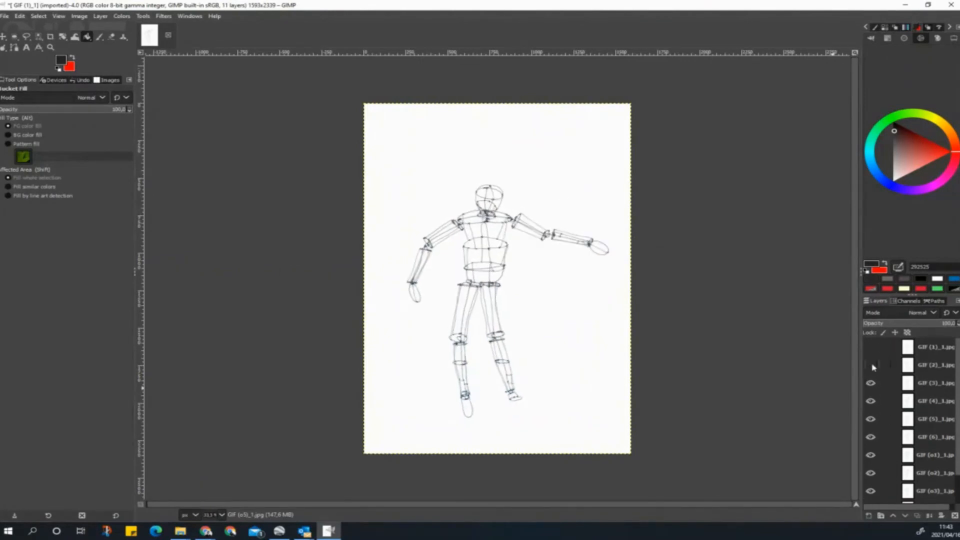
{"action": "left_click", "coordinate": [872, 364]}
{"action": "left_click", "coordinate": [870, 347]}
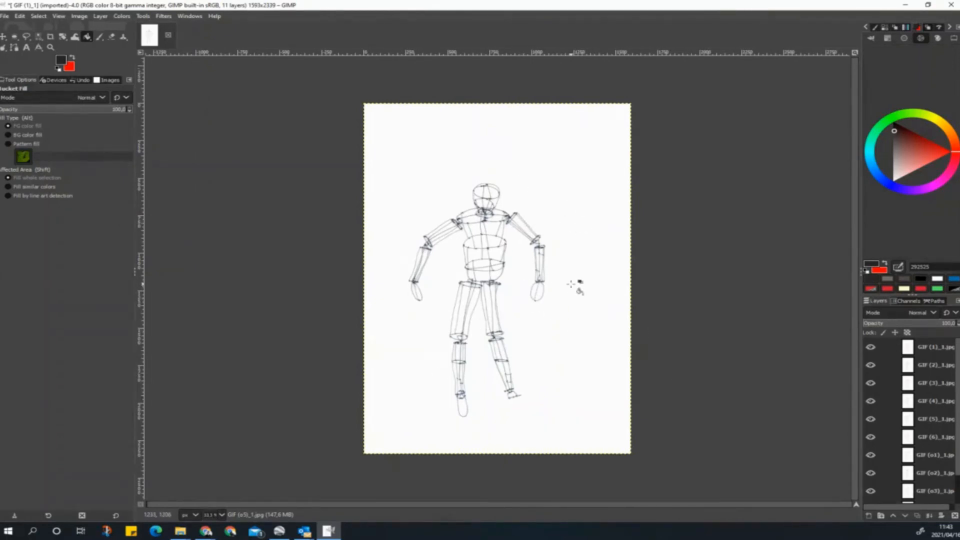
Step: Hide every frame layer except GIF (o5)_1.jpg
{"action": "left_click", "coordinate": [870, 347]}
{"action": "left_click", "coordinate": [870, 365]}
{"action": "left_click", "coordinate": [870, 383]}
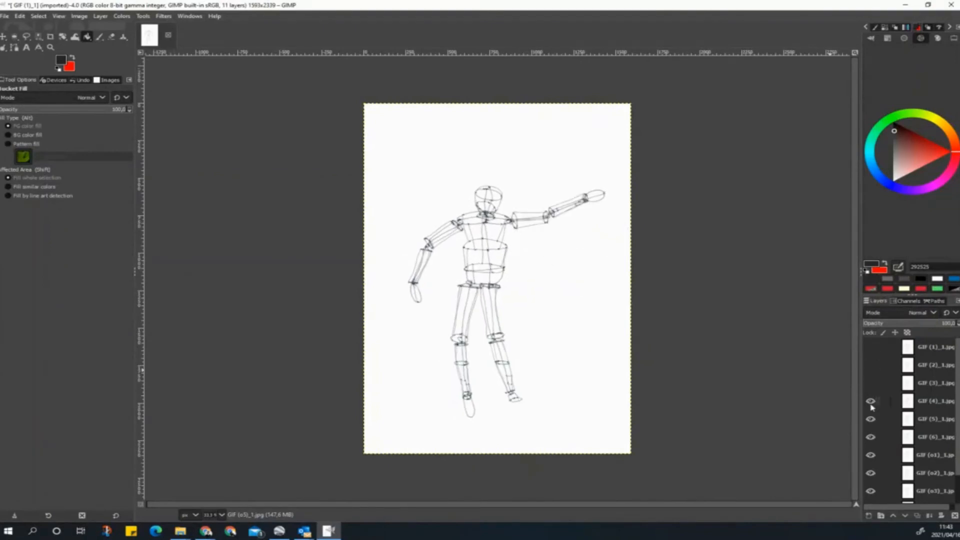
{"action": "left_click", "coordinate": [870, 403]}
{"action": "left_click", "coordinate": [870, 420]}
{"action": "left_click", "coordinate": [870, 437]}
{"action": "left_click", "coordinate": [871, 455]}
{"action": "left_click", "coordinate": [870, 473]}
{"action": "scroll", "coordinate": [907, 445], "scroll_direction": "down", "scroll_amount": 1}
{"action": "left_click", "coordinate": [870, 458]}
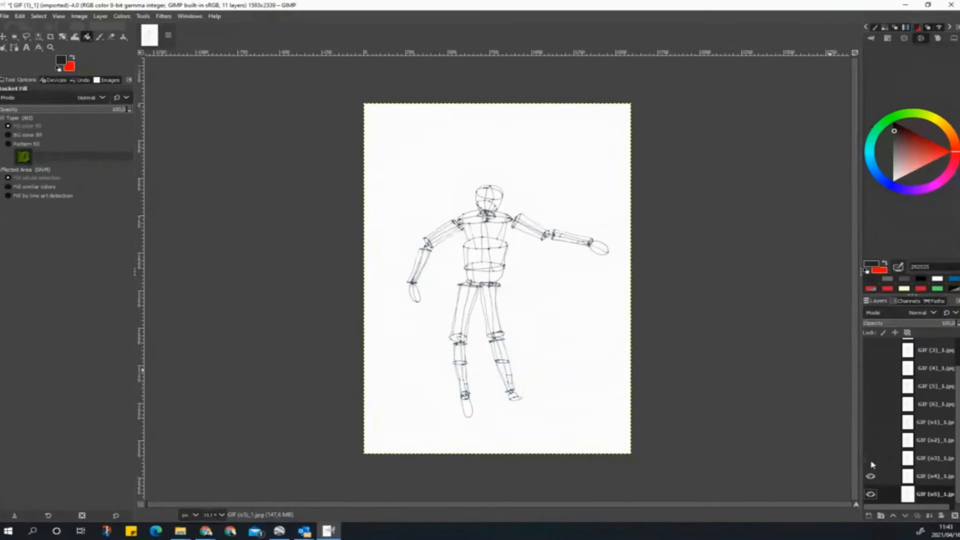
{"action": "left_click", "coordinate": [870, 476]}
{"action": "left_click", "coordinate": [870, 494]}
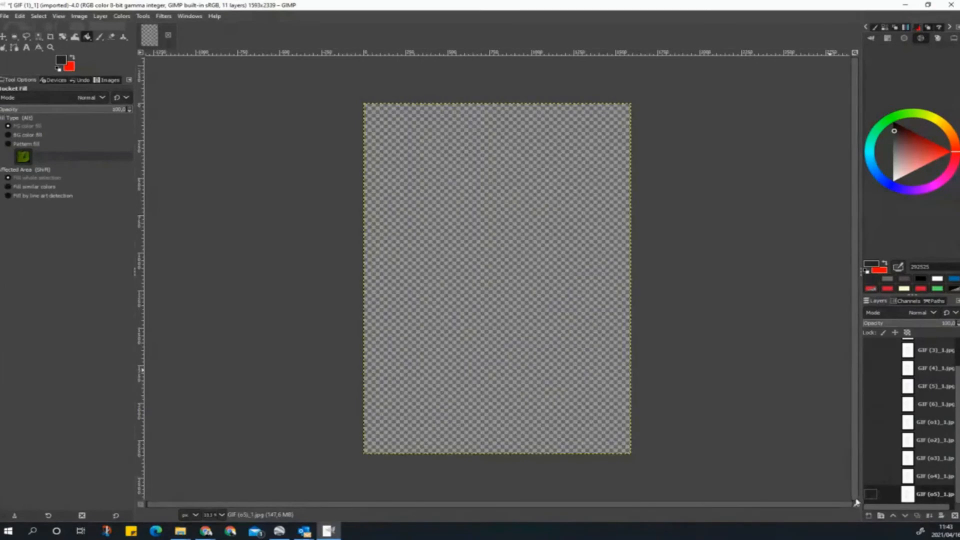
{"action": "left_click", "coordinate": [870, 494]}
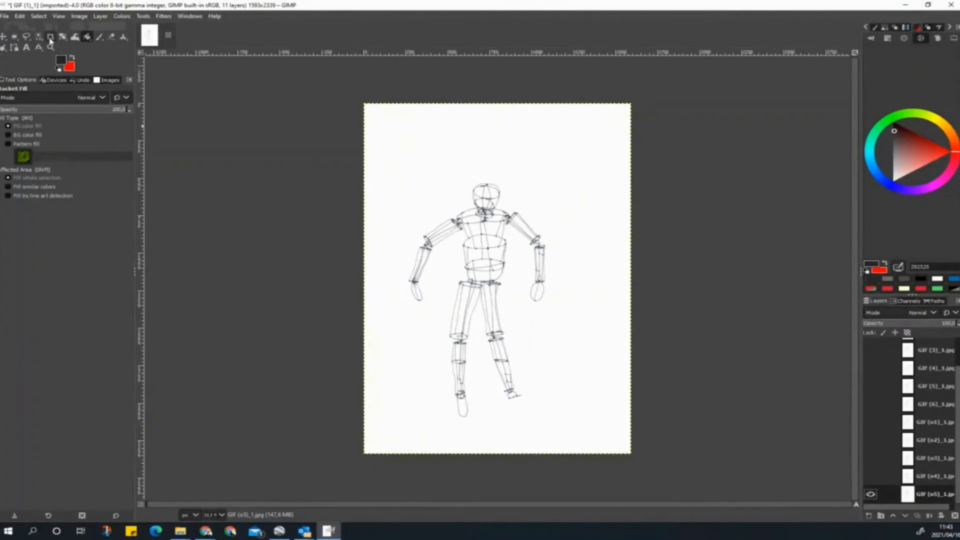
Step: Select the white background of GIF (o5)_1.jpg by color, try deleting it, and undo the deletion
{"action": "left_click", "coordinate": [98, 38]}
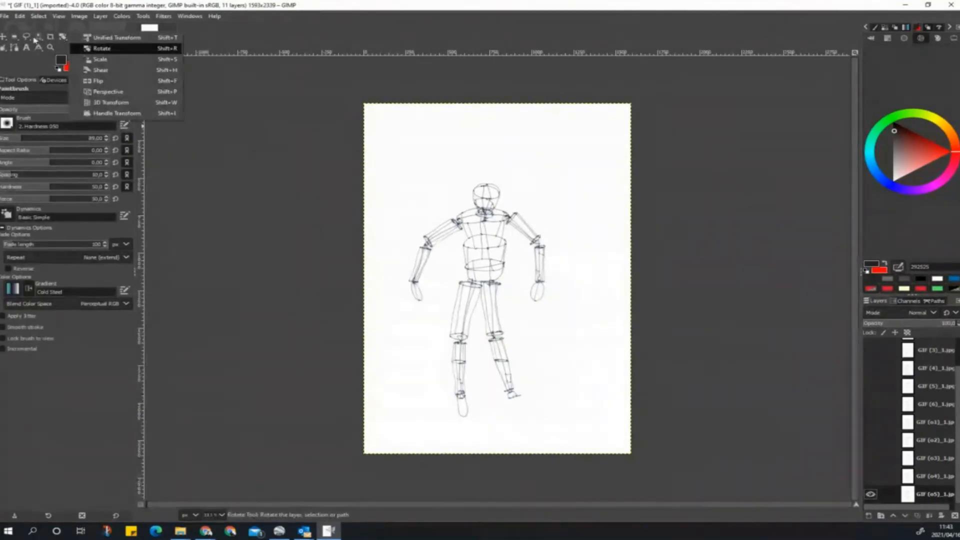
{"action": "left_click", "coordinate": [38, 37]}
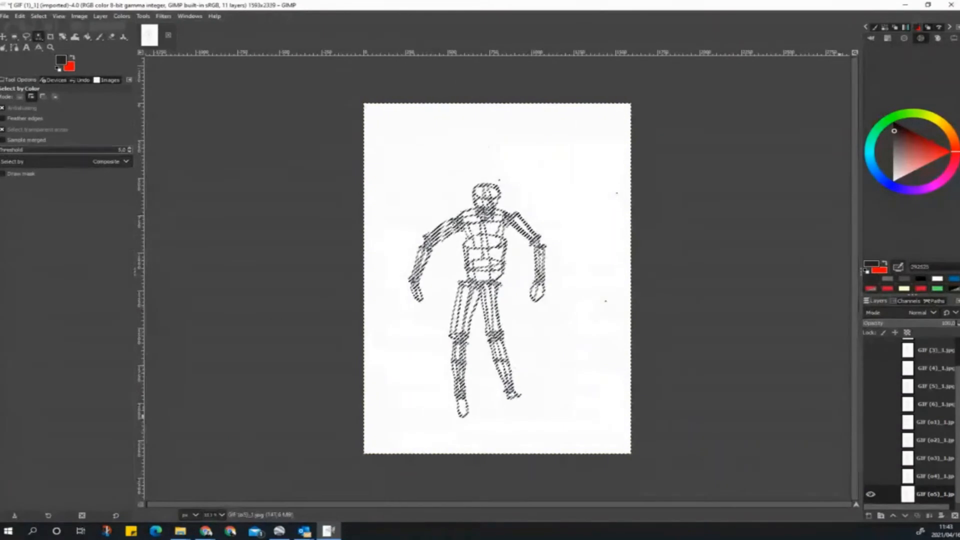
{"action": "left_click", "coordinate": [520, 298]}
{"action": "key", "text": "Delete"}
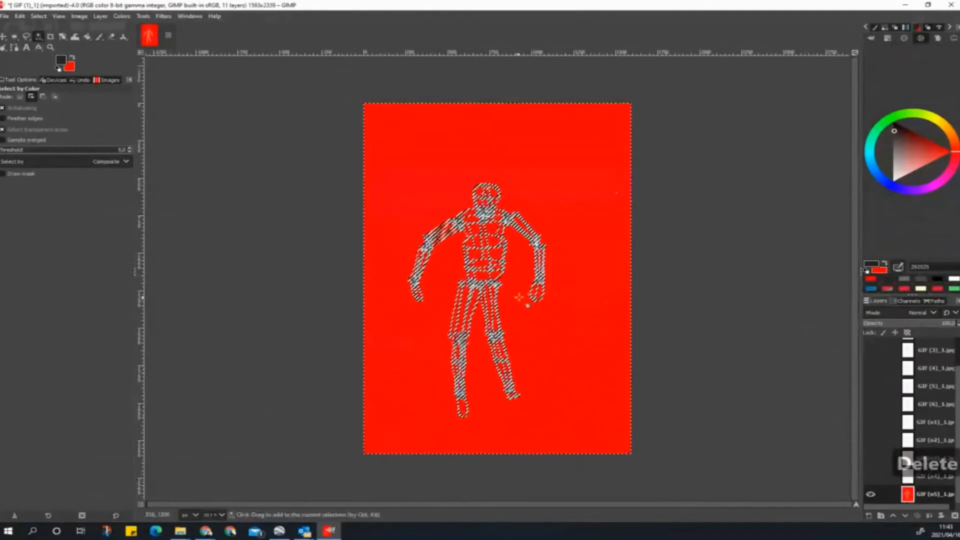
{"action": "key", "text": "ctrl+z"}
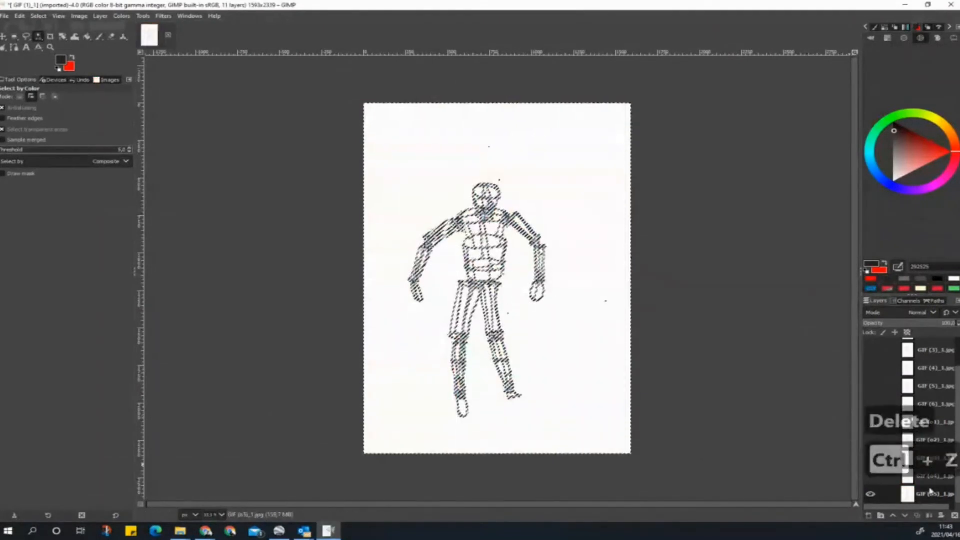
Step: Add an alpha channel to the GIF (o5)_1.jpg layer and delete its selected white background
{"action": "right_click", "coordinate": [930, 492]}
{"action": "left_click", "coordinate": [935, 493]}
{"action": "right_click", "coordinate": [942, 495]}
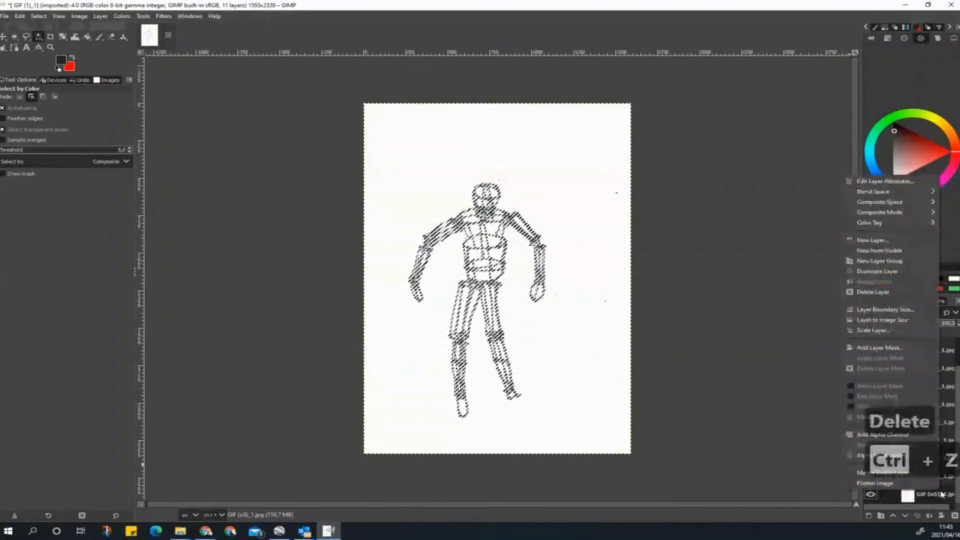
{"action": "left_click", "coordinate": [856, 434]}
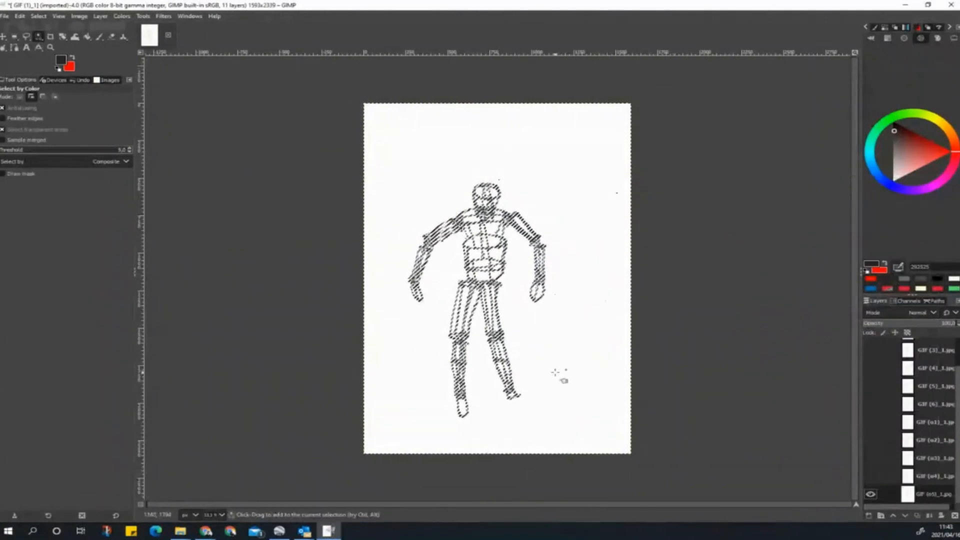
{"action": "key", "text": "Delete"}
{"action": "scroll", "coordinate": [479, 273], "scroll_direction": "up", "scroll_amount": 5}
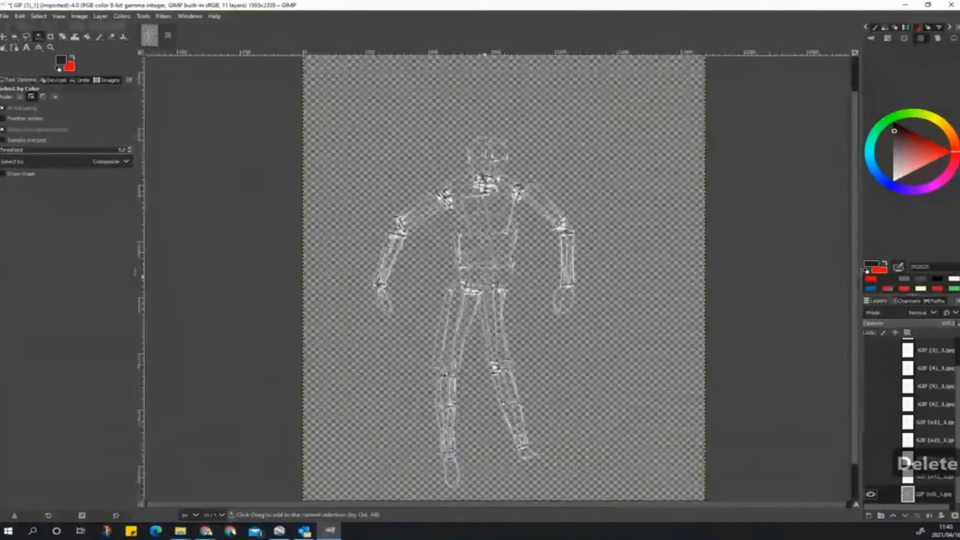
{"action": "scroll", "coordinate": [497, 275], "scroll_direction": "down", "scroll_amount": 3}
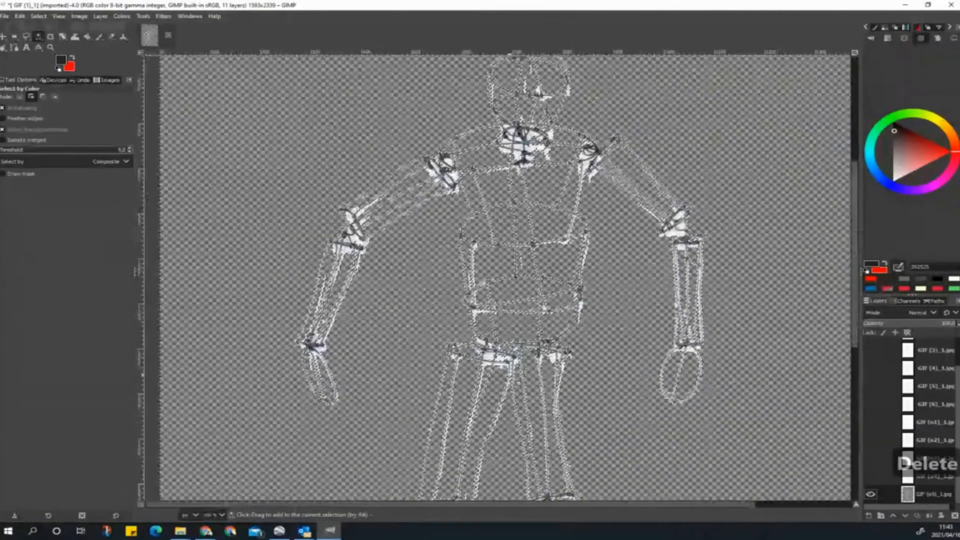
{"action": "scroll", "coordinate": [607, 150], "scroll_direction": "down", "scroll_amount": 4}
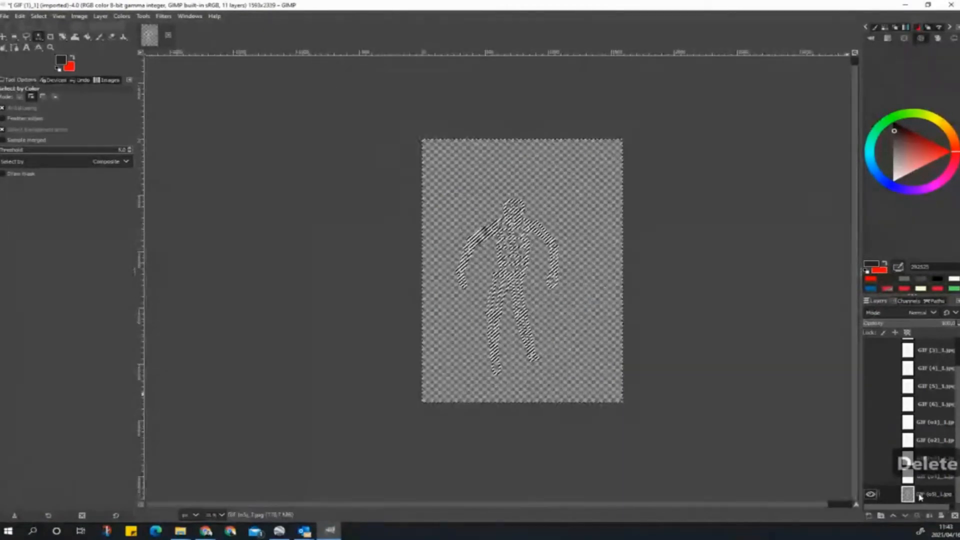
Step: Create a new 1593 × 2339 px layer named Back filled with transparency, and make it the active layer
{"action": "left_click", "coordinate": [869, 516]}
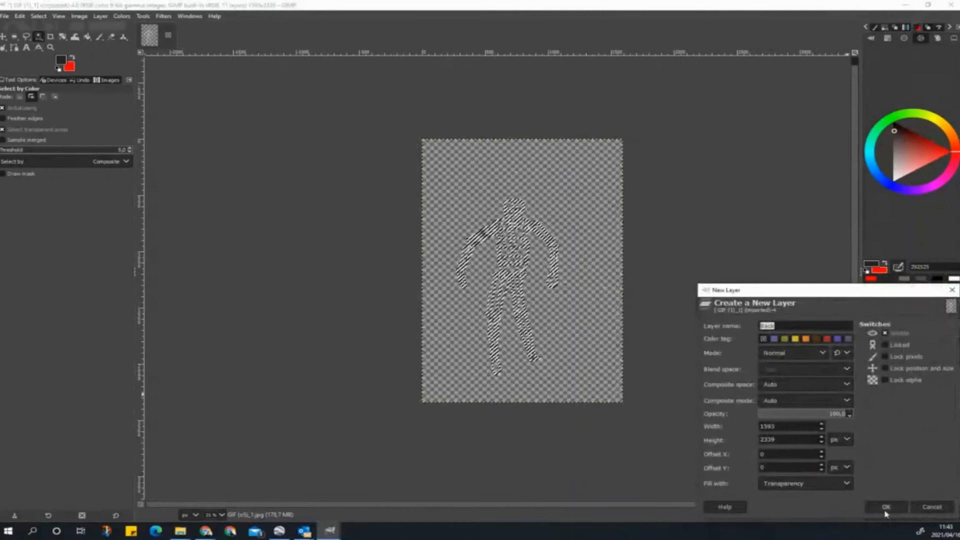
{"action": "left_click", "coordinate": [885, 508]}
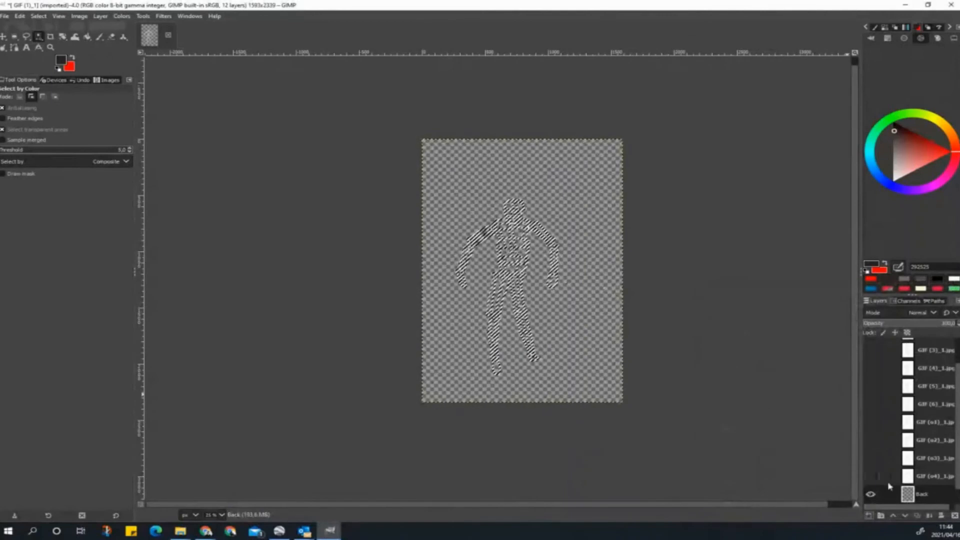
{"action": "left_click", "coordinate": [945, 479]}
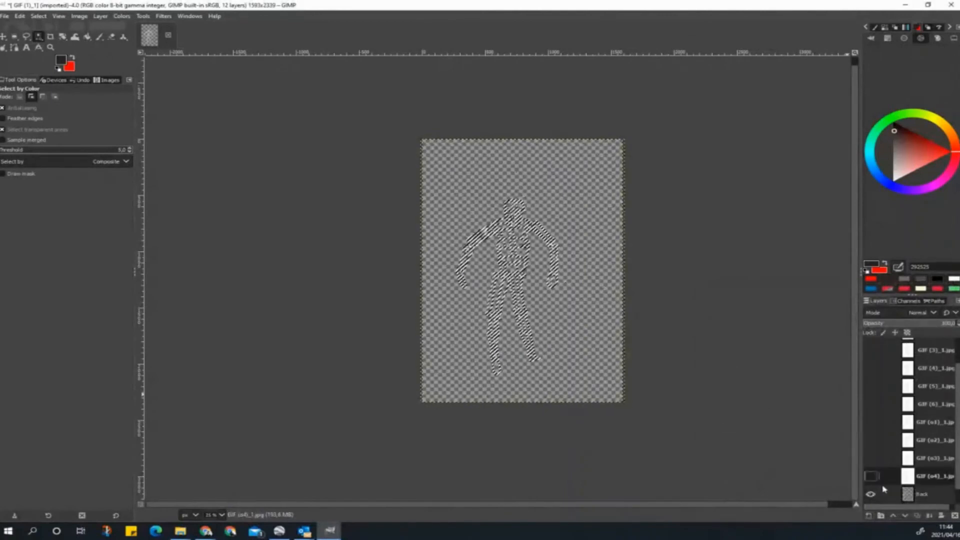
{"action": "left_click", "coordinate": [909, 498]}
Step: Clear the current color selection from the image
{"action": "right_click", "coordinate": [688, 330]}
{"action": "left_click", "coordinate": [588, 331]}
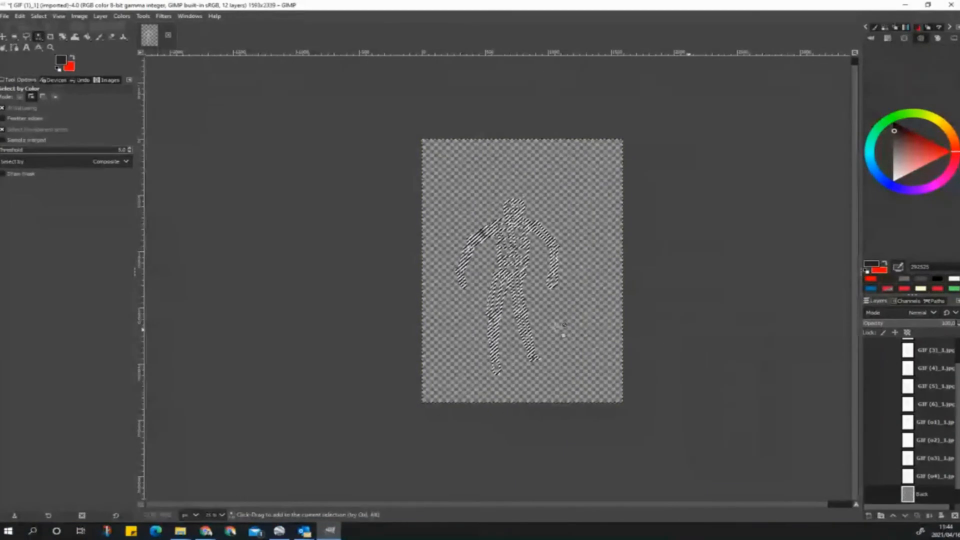
{"action": "right_click", "coordinate": [556, 328]}
{"action": "mouse_move", "coordinate": [575, 362]}
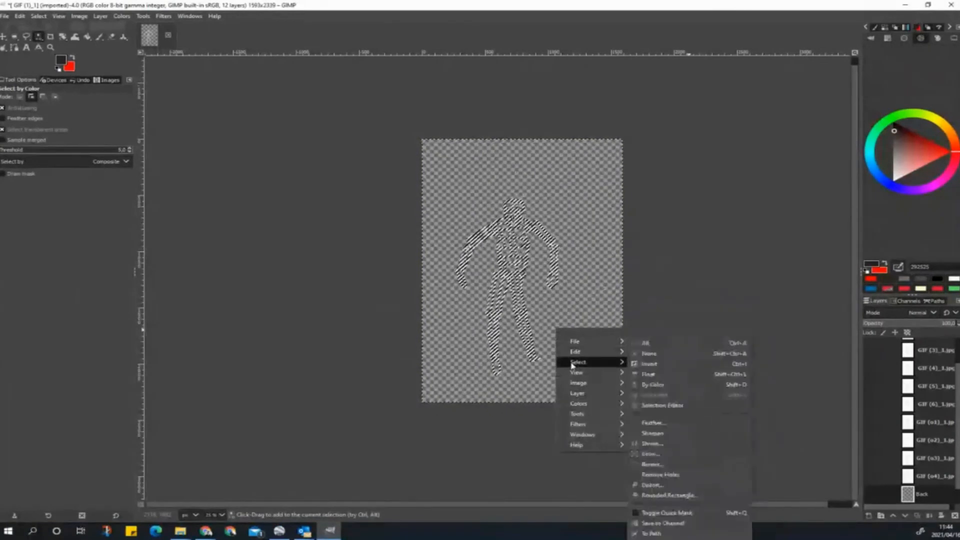
{"action": "left_click", "coordinate": [645, 353]}
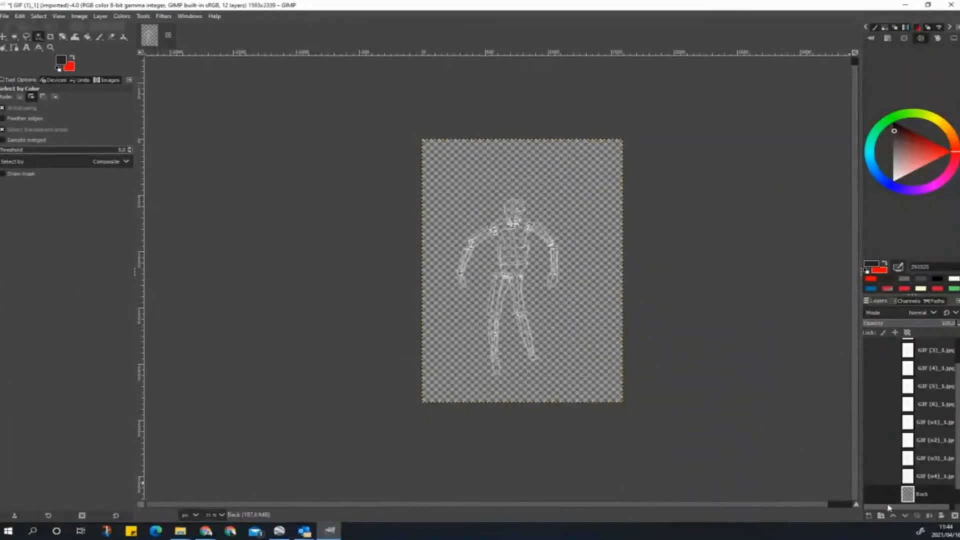
Step: Set up Bucket Fill by swapping the foreground and background colors and changing the foreground to a greyish blue
{"action": "left_click", "coordinate": [88, 38]}
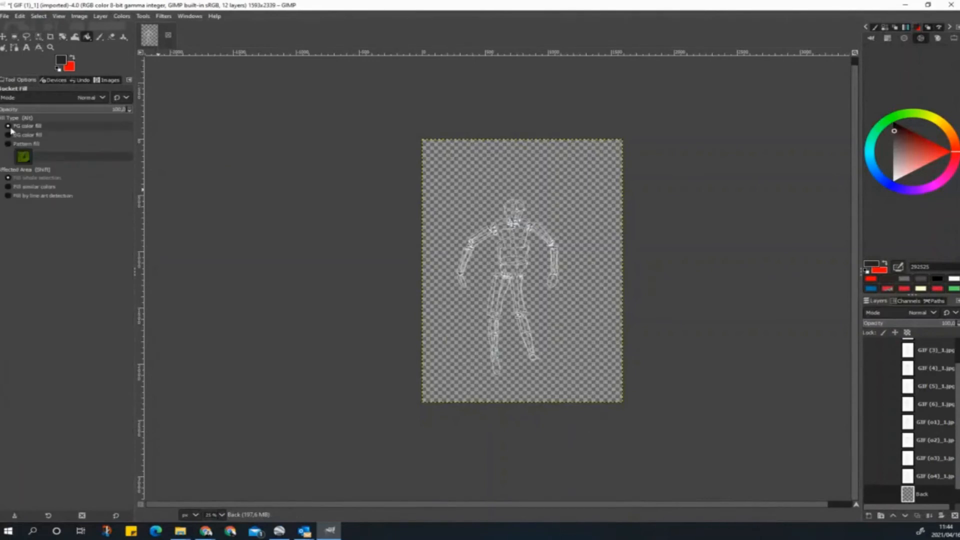
{"action": "left_click", "coordinate": [72, 58]}
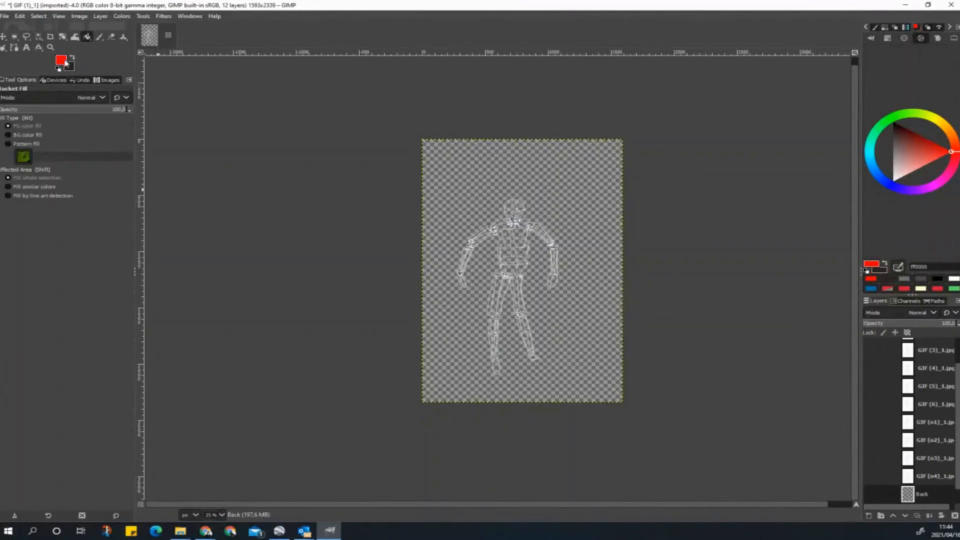
{"action": "left_click", "coordinate": [65, 62]}
{"action": "left_click", "coordinate": [484, 141]}
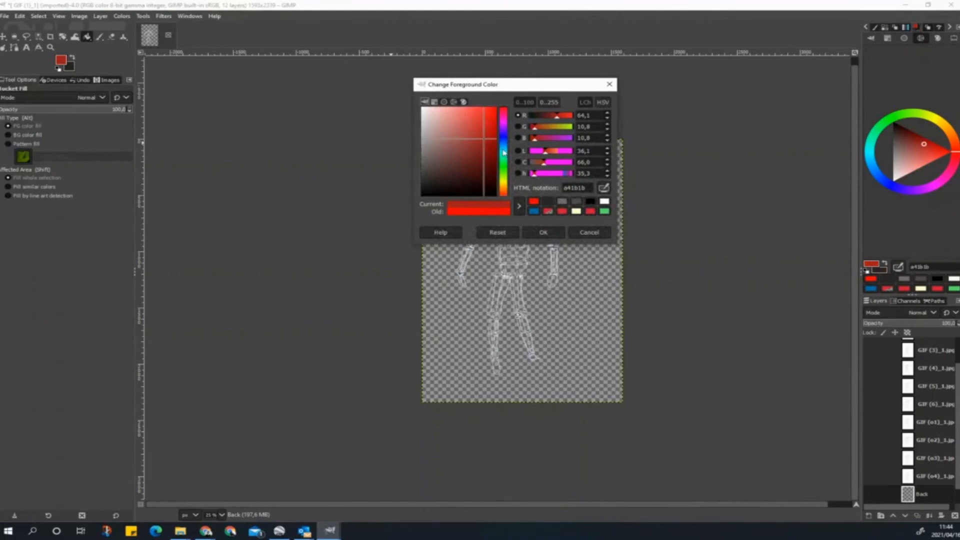
{"action": "left_click_drag", "start_coordinate": [503, 153], "coordinate": [444, 144]}
{"action": "left_click", "coordinate": [543, 232]}
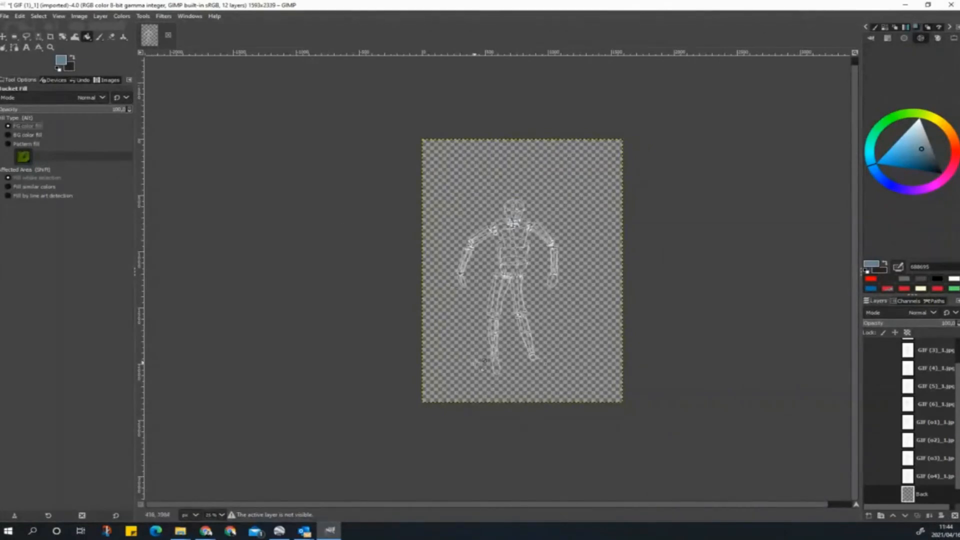
Step: Make the Back layer visible, hide GIF (o4)_1.jpg, and fill Back with the greyish-blue foreground color
{"action": "left_click", "coordinate": [869, 496]}
{"action": "left_click", "coordinate": [871, 483]}
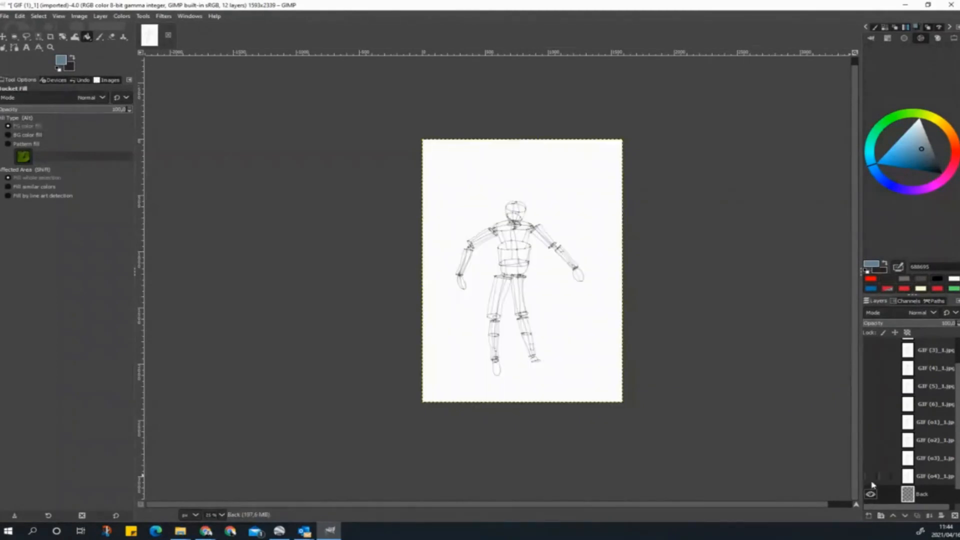
{"action": "left_click", "coordinate": [871, 482]}
{"action": "left_click", "coordinate": [552, 341]}
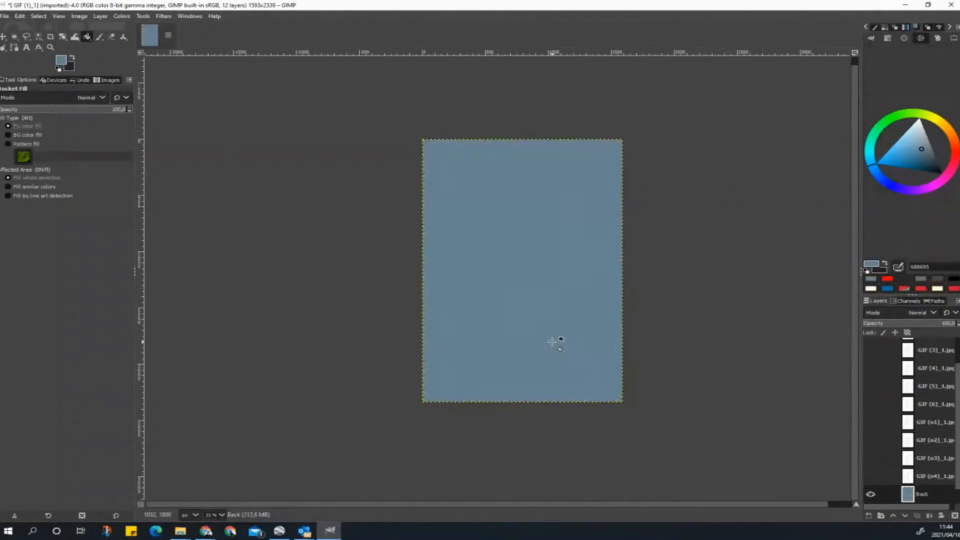
Step: Hide the GIF (o4)_1.jpg layer and raise GIF (o5)_1.jpg above the Back layer
{"action": "left_click", "coordinate": [871, 478]}
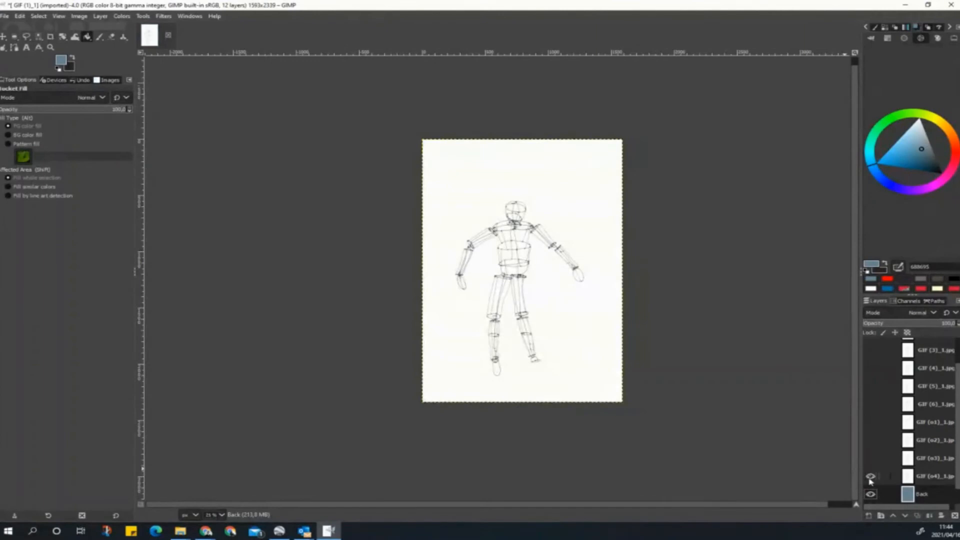
{"action": "left_click", "coordinate": [871, 479]}
{"action": "left_click", "coordinate": [870, 479]}
{"action": "left_click", "coordinate": [941, 481]}
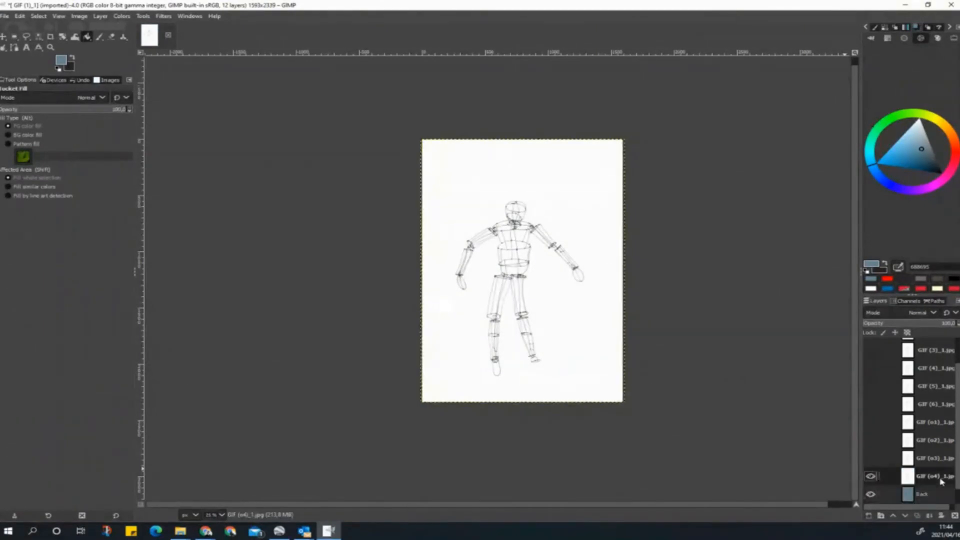
{"action": "scroll", "coordinate": [928, 493], "scroll_direction": "down", "scroll_amount": 1}
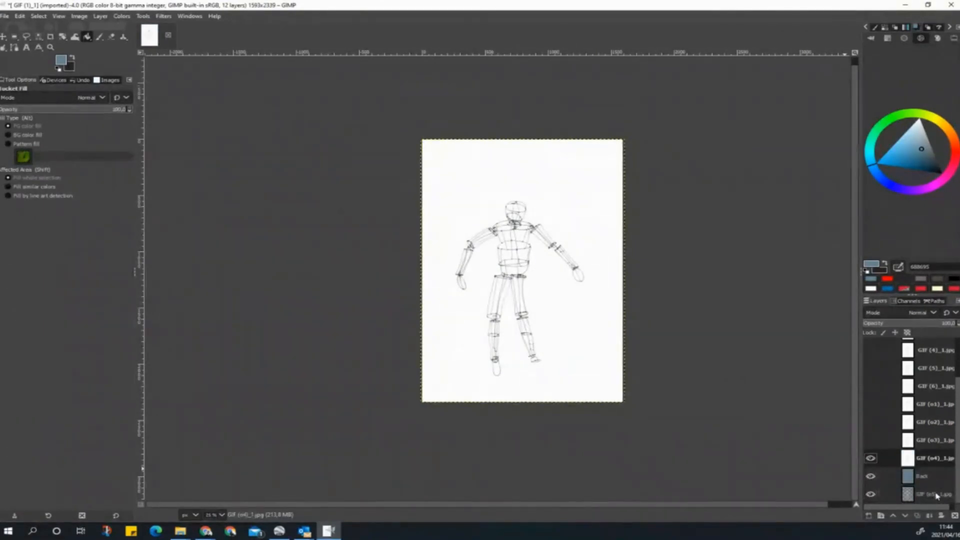
{"action": "left_click", "coordinate": [919, 494]}
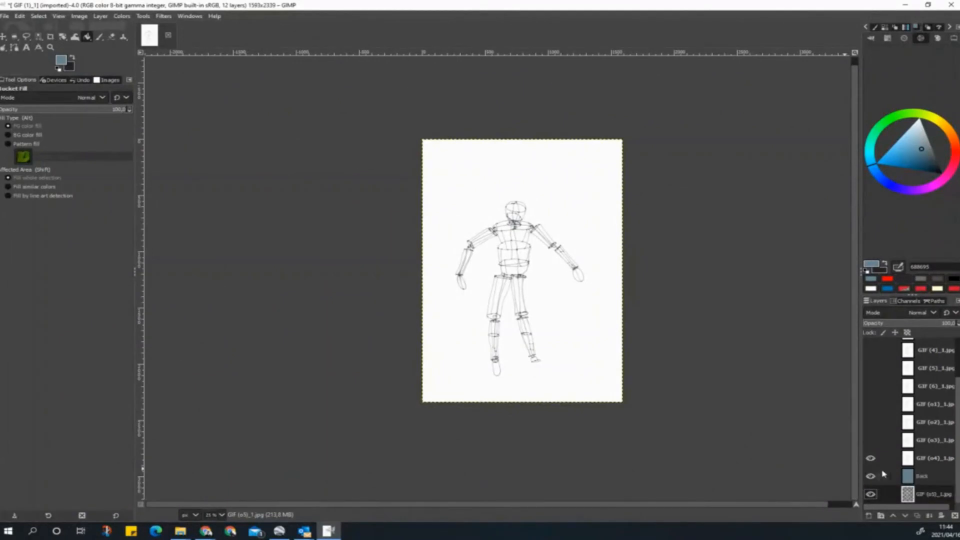
{"action": "left_click", "coordinate": [871, 459]}
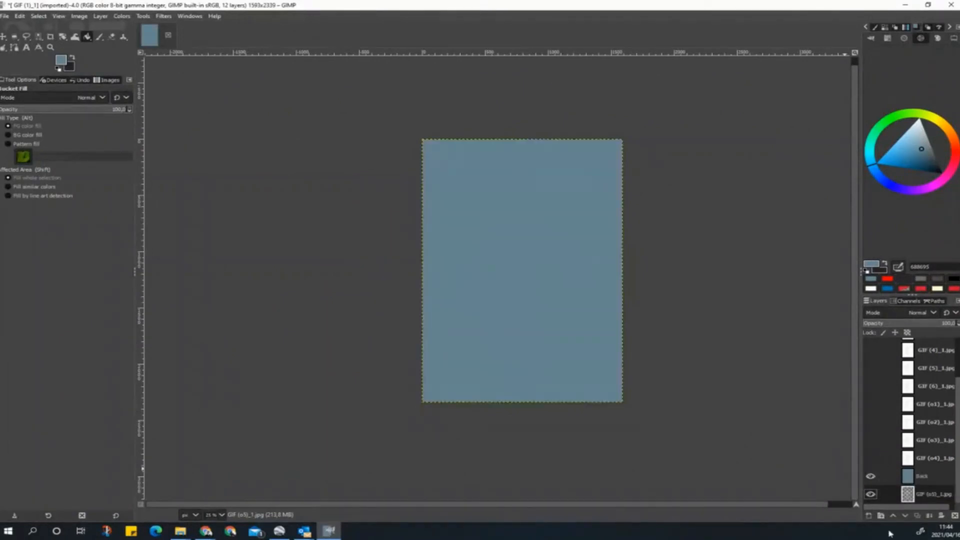
{"action": "left_click", "coordinate": [893, 515]}
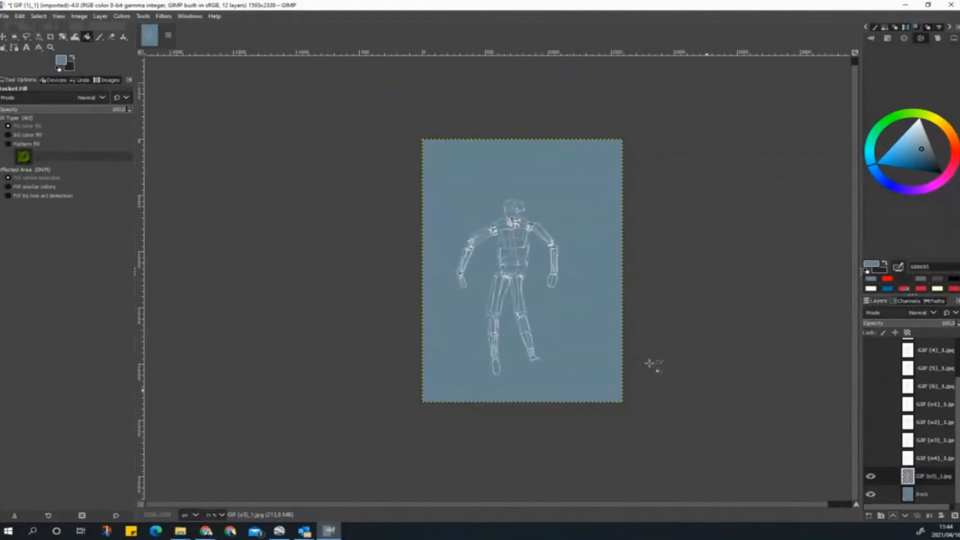
Step: Examine the figure's line work and joints against the blue background at close zoom
{"action": "key", "text": "1"}
{"action": "scroll", "coordinate": [611, 234], "scroll_direction": "up", "scroll_amount": 2}
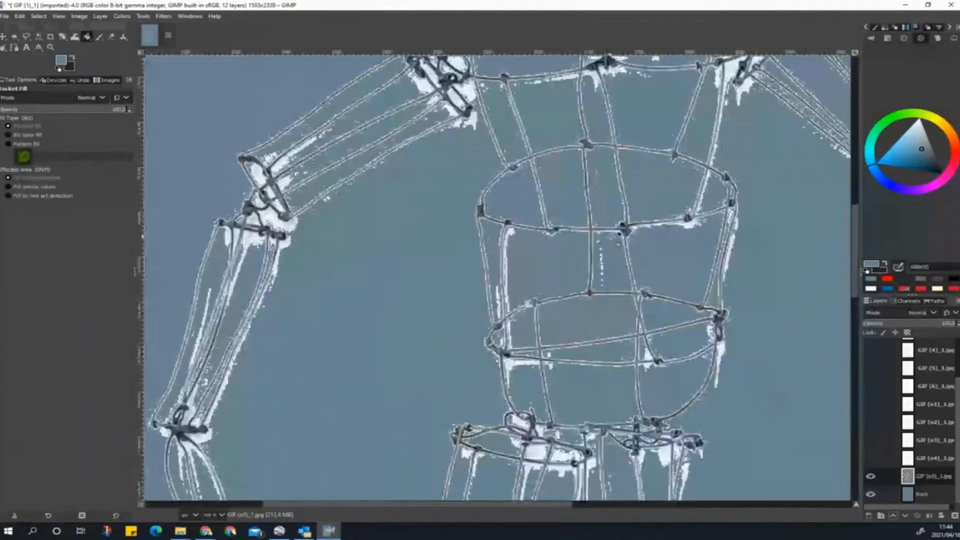
{"action": "scroll", "coordinate": [389, 226], "scroll_direction": "down", "scroll_amount": 4}
{"action": "scroll", "coordinate": [432, 373], "scroll_direction": "up", "scroll_amount": 2}
{"action": "scroll", "coordinate": [512, 353], "scroll_direction": "down", "scroll_amount": 2}
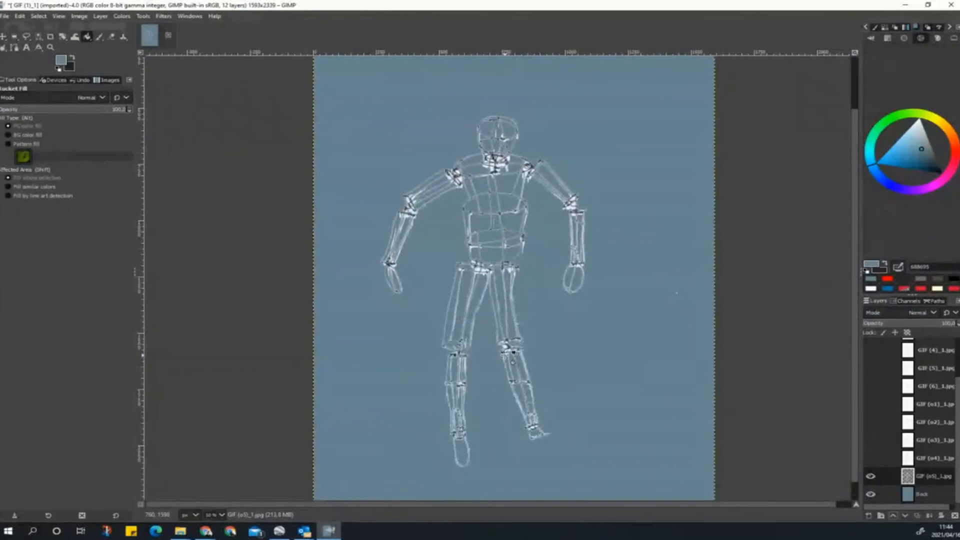
{"action": "scroll", "coordinate": [615, 314], "scroll_direction": "down", "scroll_amount": 2}
{"action": "scroll", "coordinate": [613, 337], "scroll_direction": "up", "scroll_amount": 2}
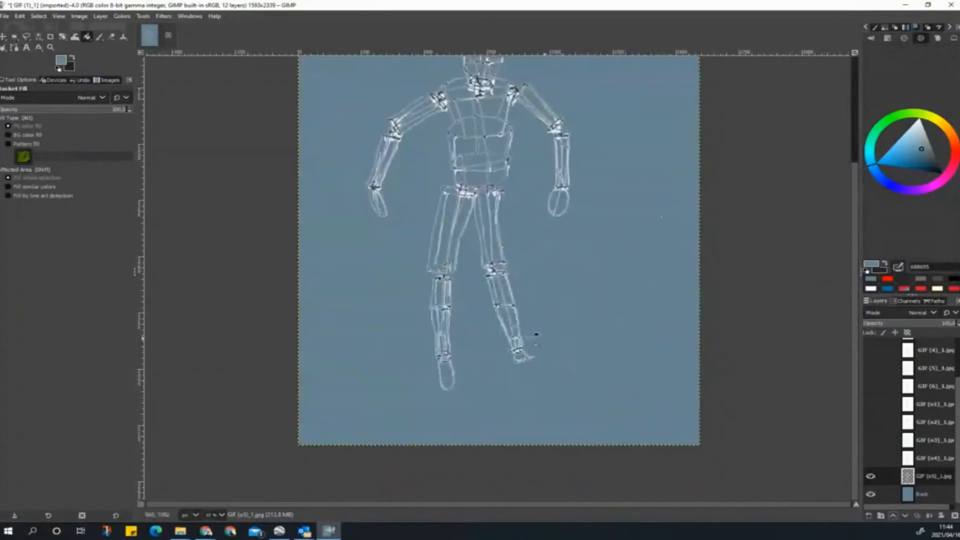
{"action": "scroll", "coordinate": [633, 342], "scroll_direction": "up", "scroll_amount": 3}
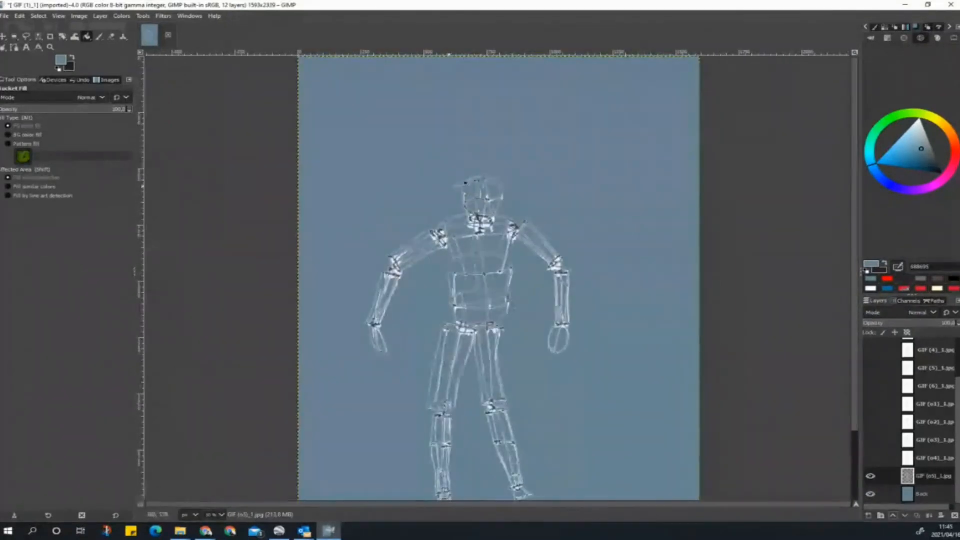
{"action": "scroll", "coordinate": [488, 338], "scroll_direction": "up", "scroll_amount": 3}
{"action": "scroll", "coordinate": [488, 338], "scroll_direction": "down", "scroll_amount": 3}
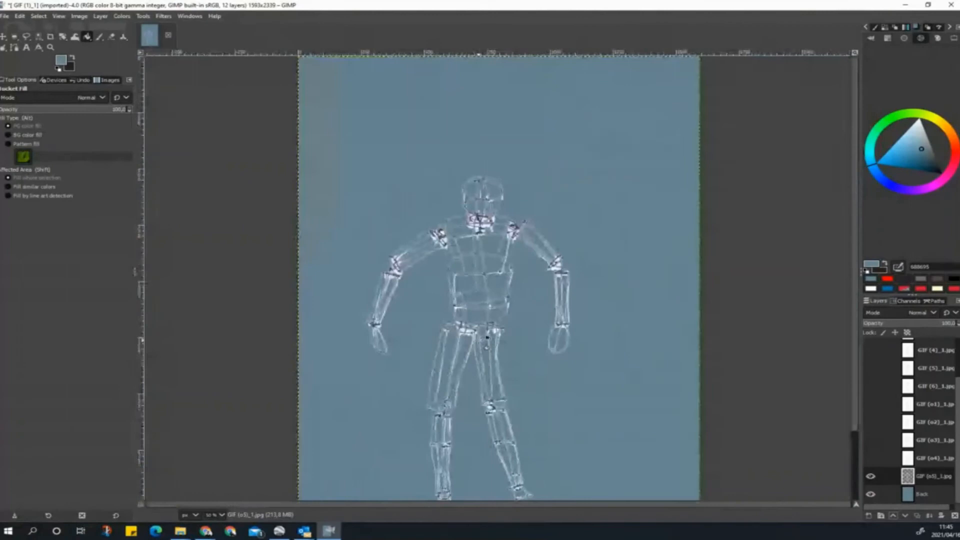
{"action": "scroll", "coordinate": [530, 282], "scroll_direction": "down", "scroll_amount": 1}
{"action": "scroll", "coordinate": [530, 282], "scroll_direction": "up", "scroll_amount": 4}
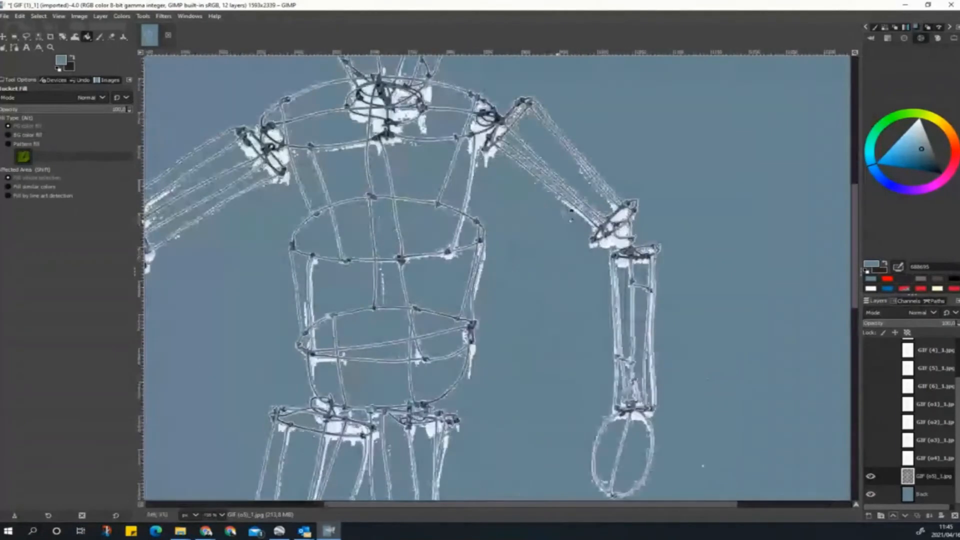
{"action": "scroll", "coordinate": [530, 283], "scroll_direction": "up", "scroll_amount": 3}
{"action": "scroll", "coordinate": [640, 295], "scroll_direction": "down", "scroll_amount": 7}
{"action": "scroll", "coordinate": [520, 239], "scroll_direction": "up", "scroll_amount": 4}
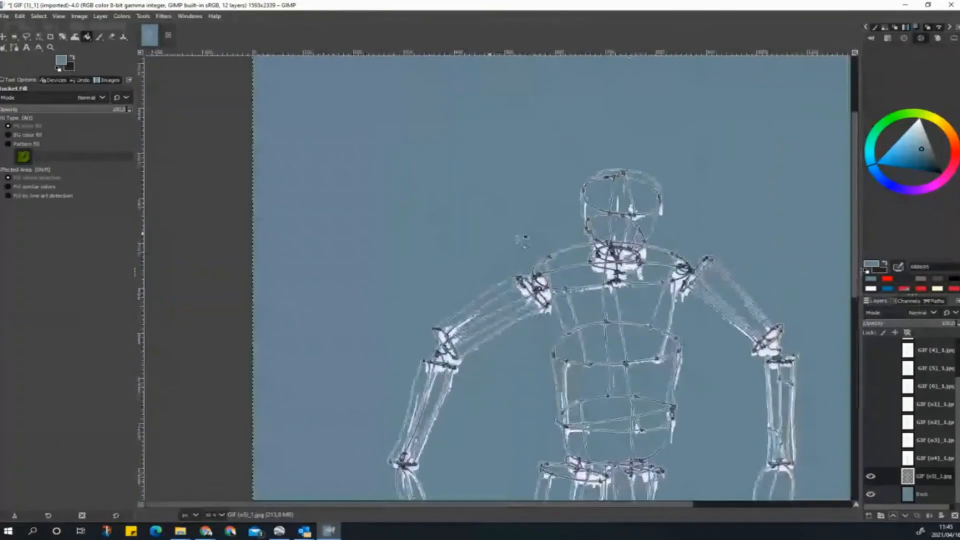
{"action": "scroll", "coordinate": [515, 295], "scroll_direction": "down", "scroll_amount": 3}
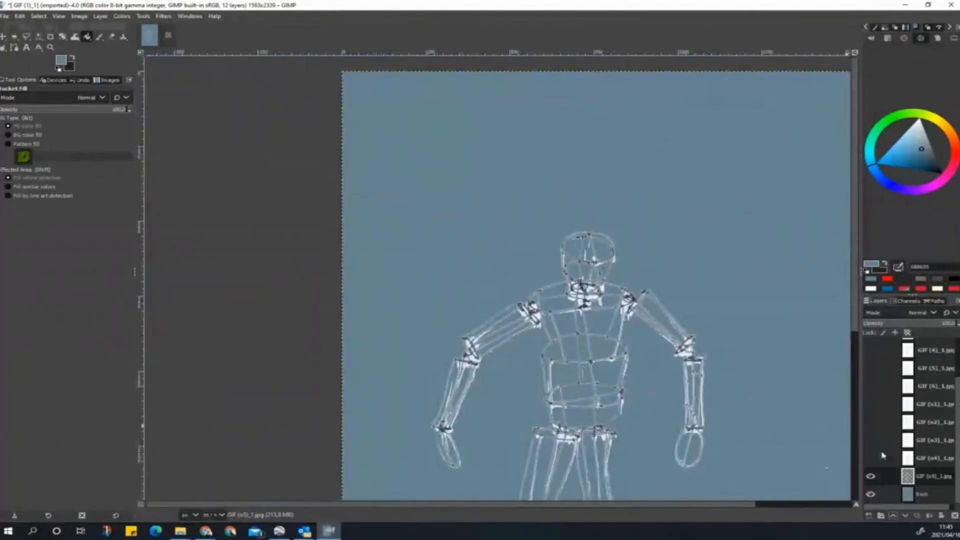
Step: Show the GIF (o4)_1.jpg and GIF (o3)_1.jpg frames to compare them with the cut-out frame
{"action": "left_click", "coordinate": [870, 459]}
{"action": "left_click", "coordinate": [869, 442]}
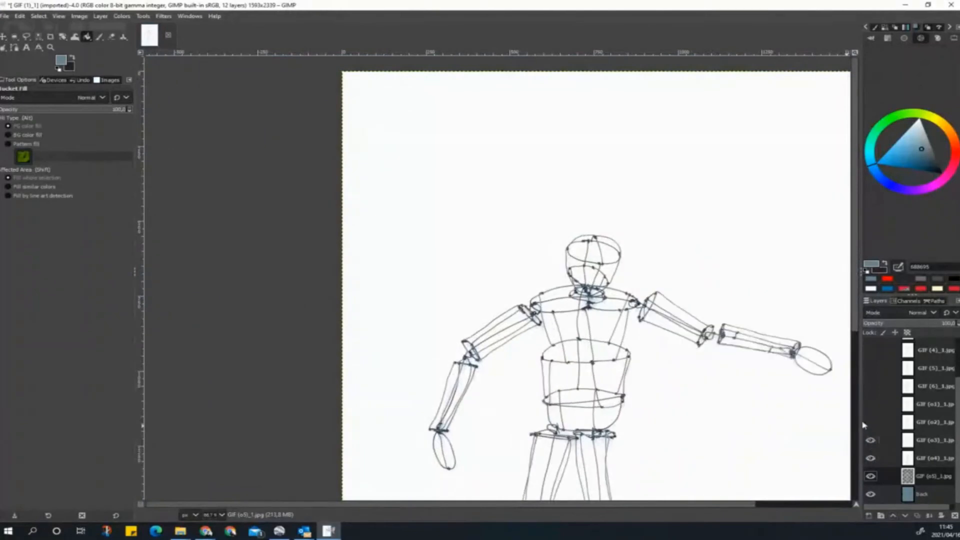
{"action": "left_click", "coordinate": [870, 389]}
Step: Undo the layer changes, the Back layer with its fill, and the white background removal on GIF (o5)_1.jpg
{"action": "key", "text": "ctrl+z"}
{"action": "key", "text": "ctrl+z"}
{"action": "key", "text": "ctrl+z"}
{"action": "key", "text": "ctrl+z"}
{"action": "key", "text": "ctrl+z"}
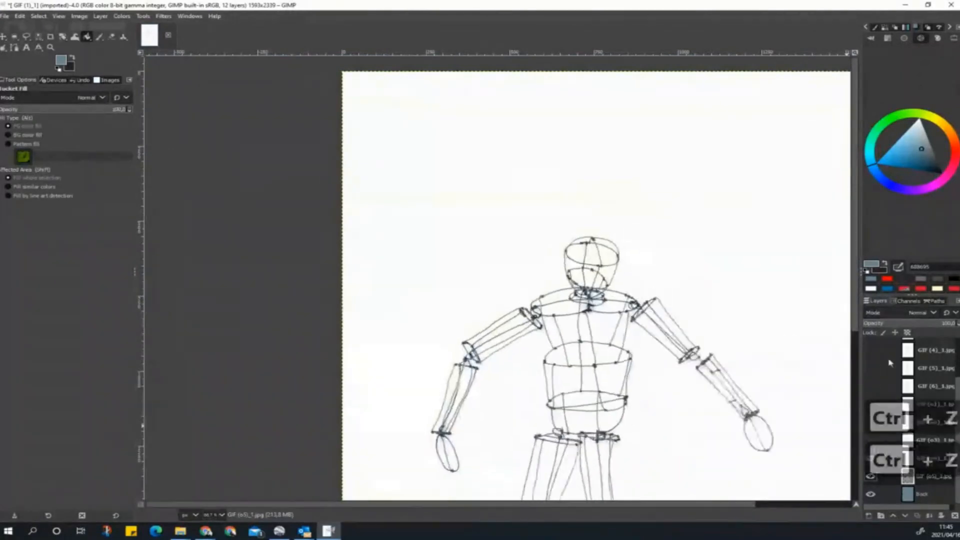
{"action": "key", "text": "ctrl+z"}
{"action": "key", "text": "ctrl+z"}
{"action": "key", "text": "ctrl+z"}
{"action": "key", "text": "ctrl+z"}
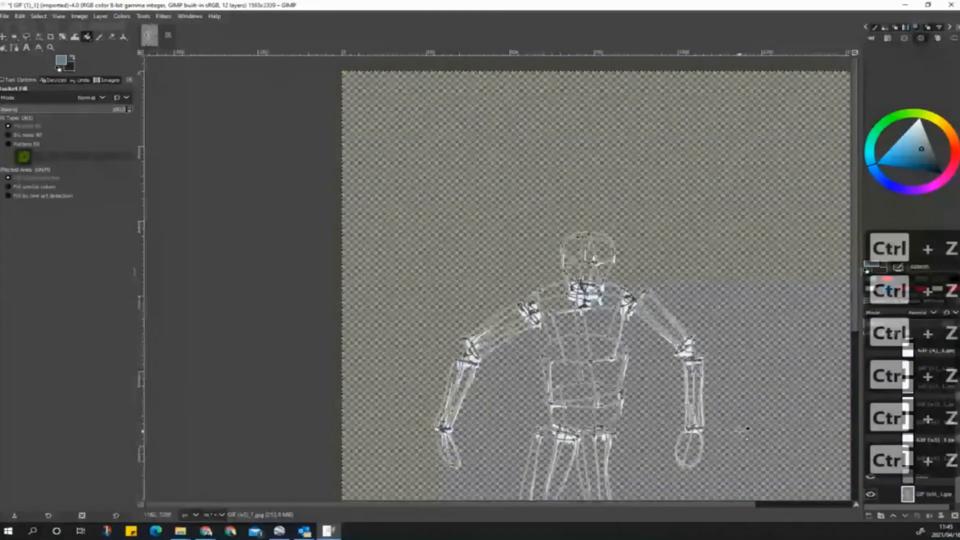
{"action": "key", "text": "ctrl+z"}
{"action": "key", "text": "ctrl+z"}
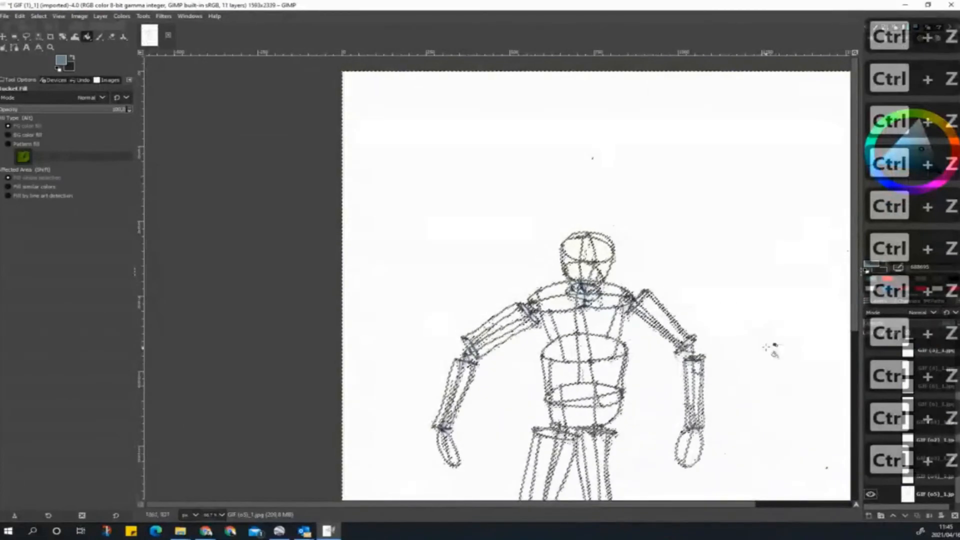
Step: Inspect the selection outline around the neck and shoulders and clear the selection
{"action": "scroll", "coordinate": [568, 298], "scroll_direction": "up", "scroll_amount": 6}
{"action": "scroll", "coordinate": [554, 322], "scroll_direction": "down", "scroll_amount": 5}
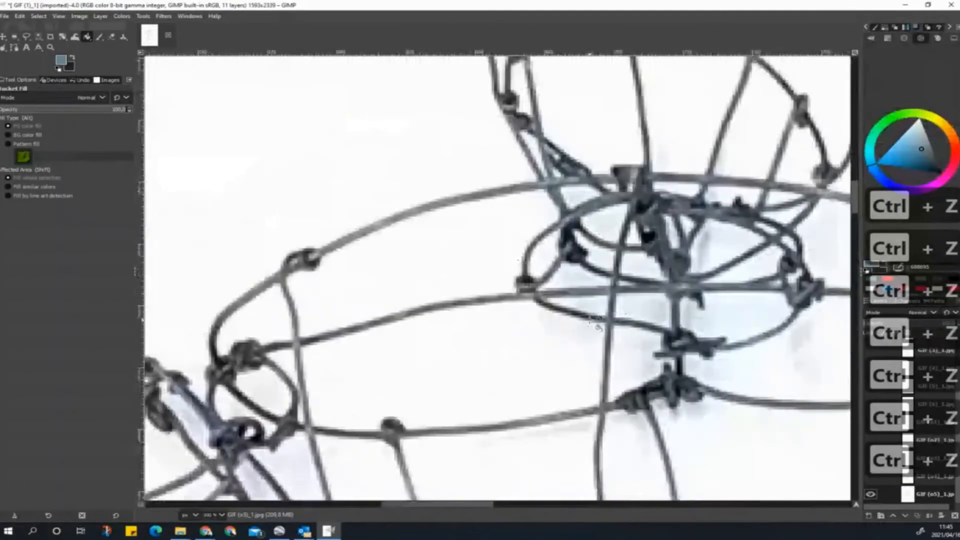
{"action": "scroll", "coordinate": [612, 333], "scroll_direction": "up", "scroll_amount": 3}
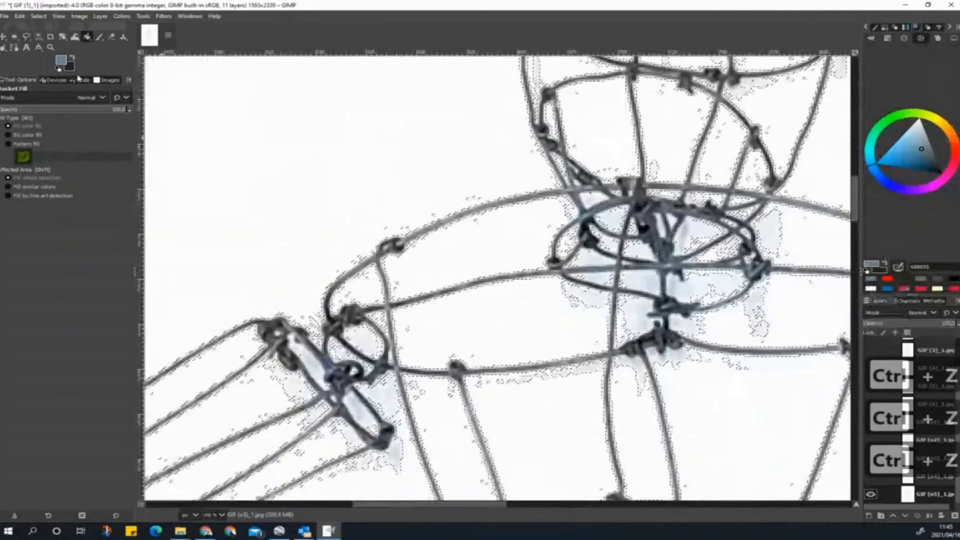
{"action": "right_click", "coordinate": [595, 250]}
{"action": "mouse_move", "coordinate": [611, 283]}
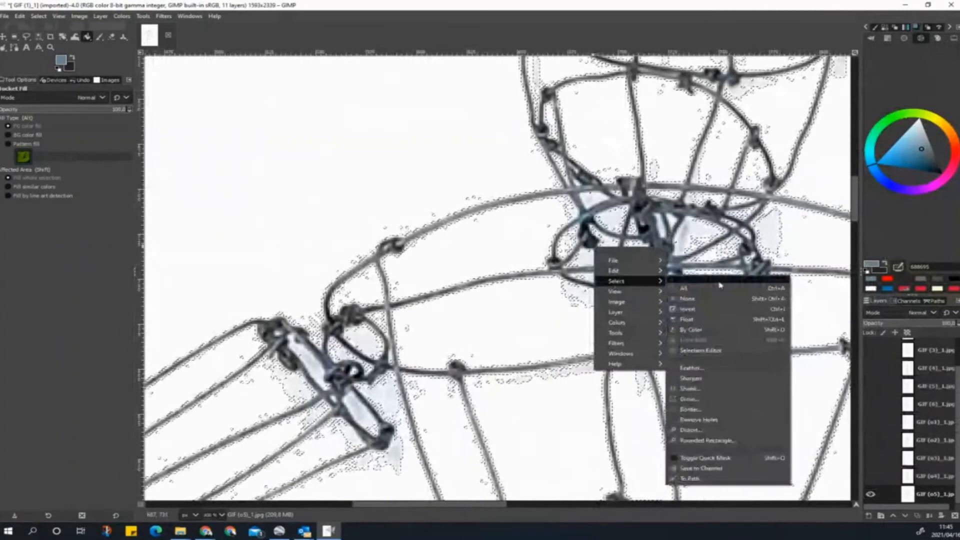
{"action": "left_click", "coordinate": [690, 300]}
Step: Switch to the Eraser and reduce its brush size to 10 for cleaning around the figure's upper chest
{"action": "scroll", "coordinate": [620, 336], "scroll_direction": "down", "scroll_amount": 4}
{"action": "scroll", "coordinate": [621, 336], "scroll_direction": "down", "scroll_amount": 3}
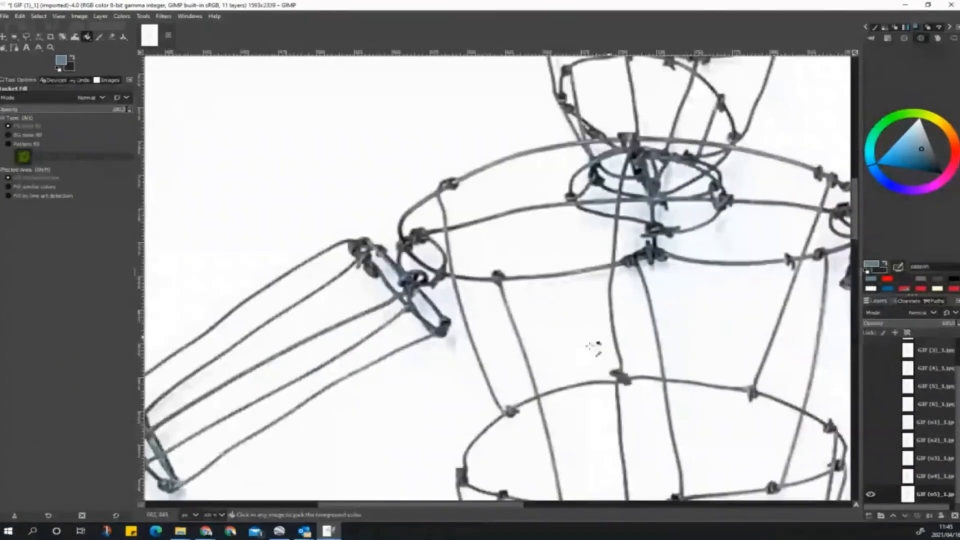
{"action": "scroll", "coordinate": [594, 347], "scroll_direction": "up", "scroll_amount": 4}
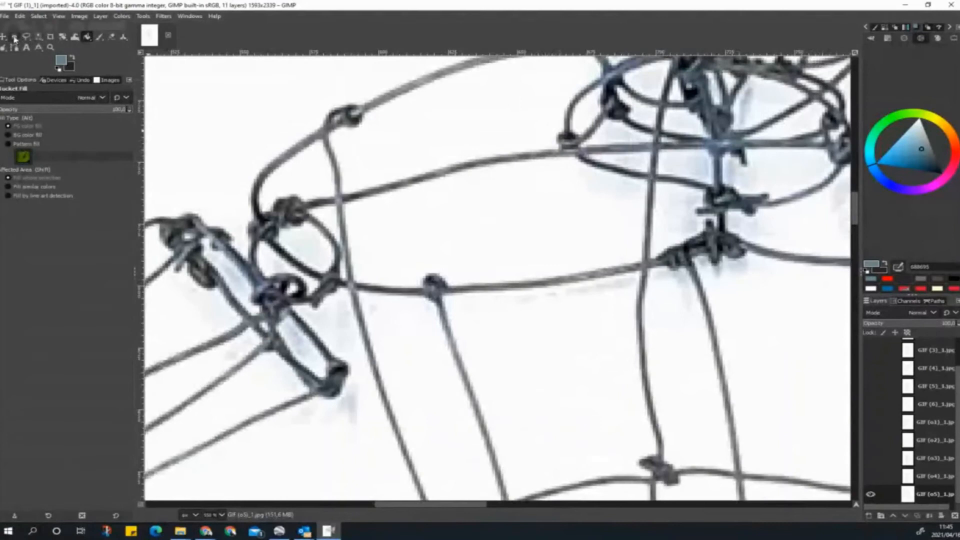
{"action": "left_click", "coordinate": [101, 39]}
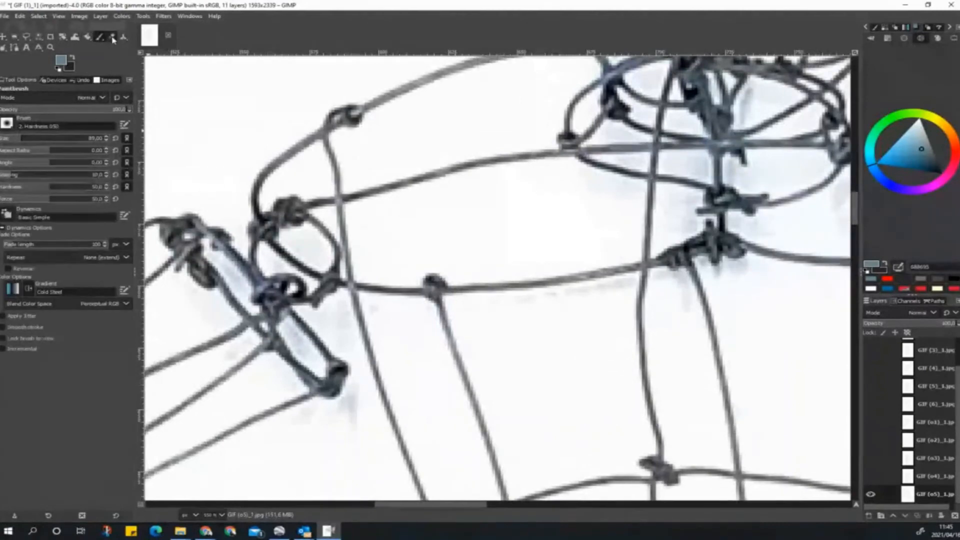
{"action": "left_click", "coordinate": [112, 38]}
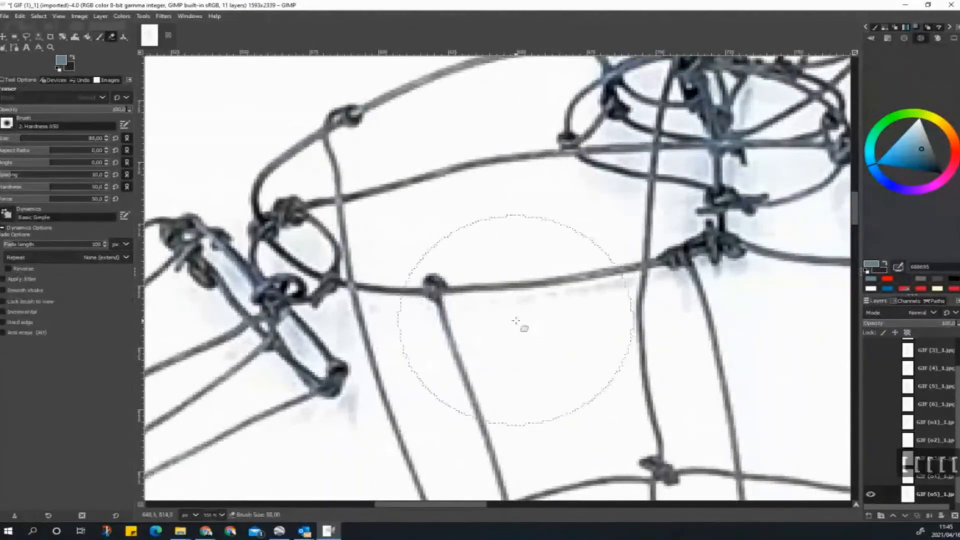
{"action": "key", "text": "bracketleft"}
{"action": "key", "text": "bracketleft"}
{"action": "key", "text": "bracketleft"}
{"action": "key", "text": "bracketleft"}
{"action": "key", "text": "bracketleft"}
{"action": "key", "text": "bracketleft"}
{"action": "key", "text": "bracketleft"}
{"action": "key", "text": "bracketleft"}
{"action": "key", "text": "bracketleft"}
{"action": "key", "text": "bracketleft"}
{"action": "key", "text": "bracketleft"}
{"action": "key", "text": "bracketleft"}
{"action": "key", "text": "bracketleft"}
{"action": "key", "text": "bracketleft"}
{"action": "key", "text": "bracketleft"}
{"action": "key", "text": "bracketleft"}
{"action": "key", "text": "bracketleft"}
{"action": "key", "text": "bracketleft"}
{"action": "key", "text": "bracketleft"}
{"action": "key", "text": "bracketleft"}
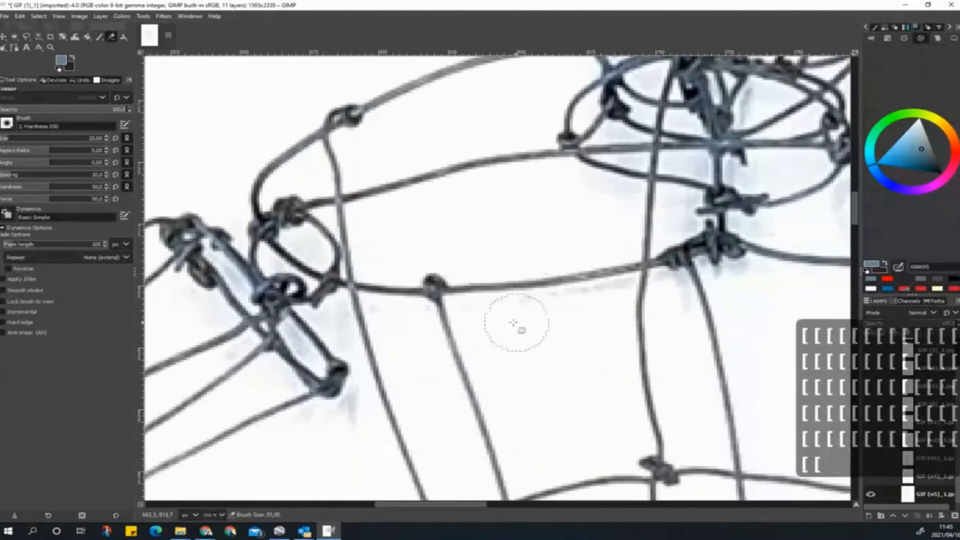
{"action": "key", "text": "bracketleft"}
{"action": "key", "text": "bracketleft"}
{"action": "key", "text": "bracketleft"}
{"action": "key", "text": "bracketleft"}
{"action": "key", "text": "bracketleft"}
{"action": "key", "text": "bracketleft"}
{"action": "key", "text": "bracketleft"}
{"action": "key", "text": "bracketleft"}
{"action": "key", "text": "bracketleft"}
{"action": "key", "text": "bracketleft"}
{"action": "key", "text": "bracketleft"}
{"action": "key", "text": "bracketleft"}
{"action": "key", "text": "bracketleft"}
Step: Reset the colors to black foreground and white background, and erase the smudges and dark test stroke beneath the upper chest line
{"action": "left_click_drag", "start_coordinate": [459, 310], "coordinate": [566, 300]}
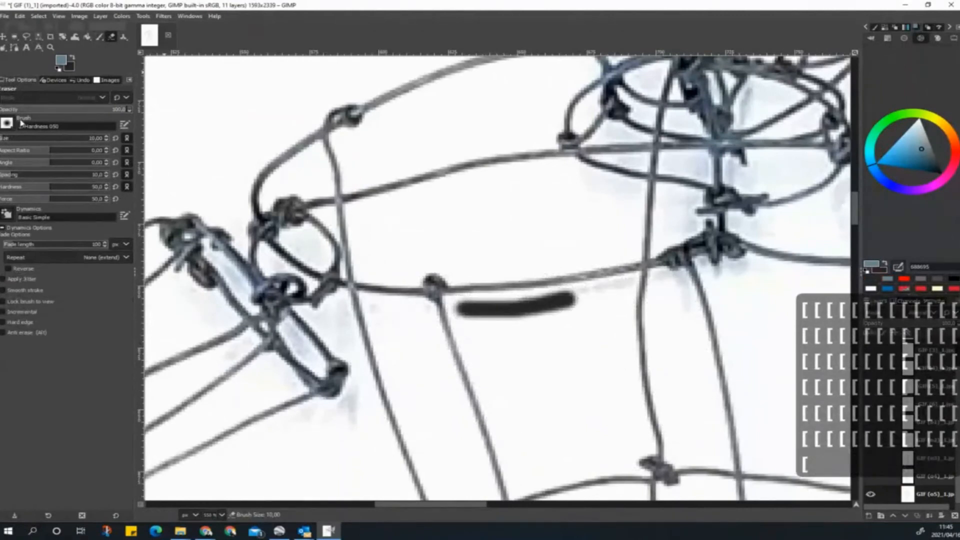
{"action": "left_click", "coordinate": [73, 59]}
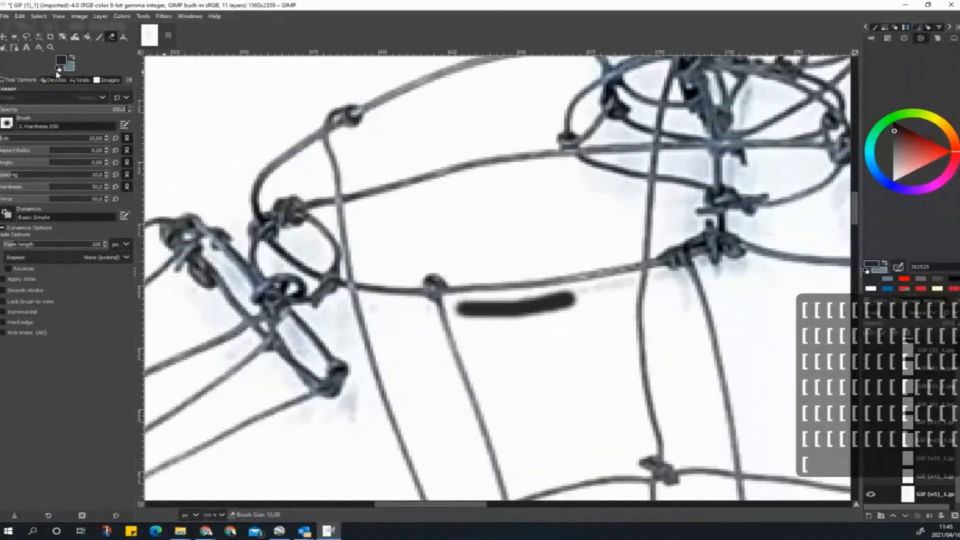
{"action": "mouse_move", "coordinate": [535, 317]}
{"action": "left_mouse_down"}
{"action": "mouse_move", "coordinate": [602, 294]}
{"action": "mouse_move", "coordinate": [463, 309]}
{"action": "mouse_move", "coordinate": [525, 321]}
{"action": "mouse_move", "coordinate": [490, 302]}
{"action": "mouse_move", "coordinate": [460, 317]}
{"action": "left_mouse_up"}
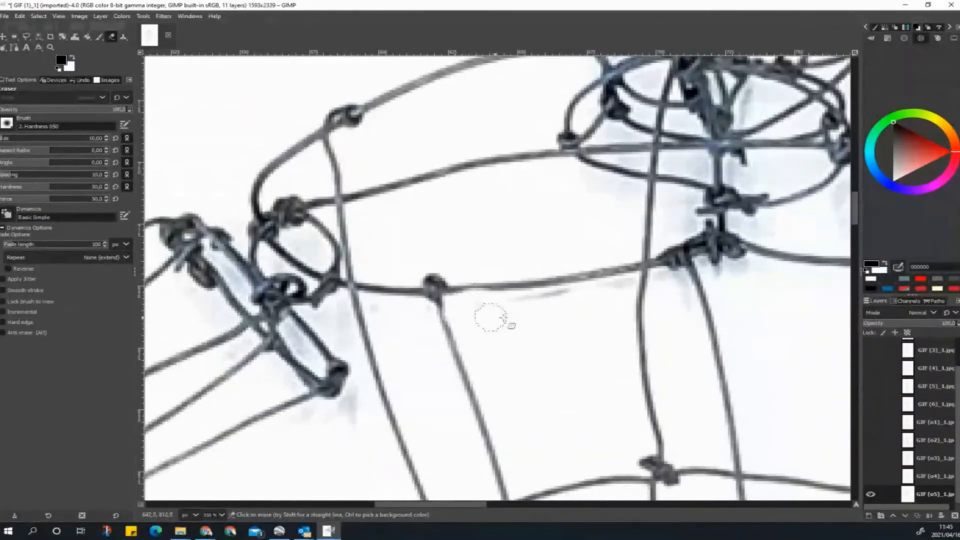
{"action": "left_click_drag", "start_coordinate": [571, 298], "coordinate": [465, 304]}
Step: Examine the shading around the neck and upper chest joints at close zoom
{"action": "scroll", "coordinate": [509, 324], "scroll_direction": "down", "scroll_amount": 4}
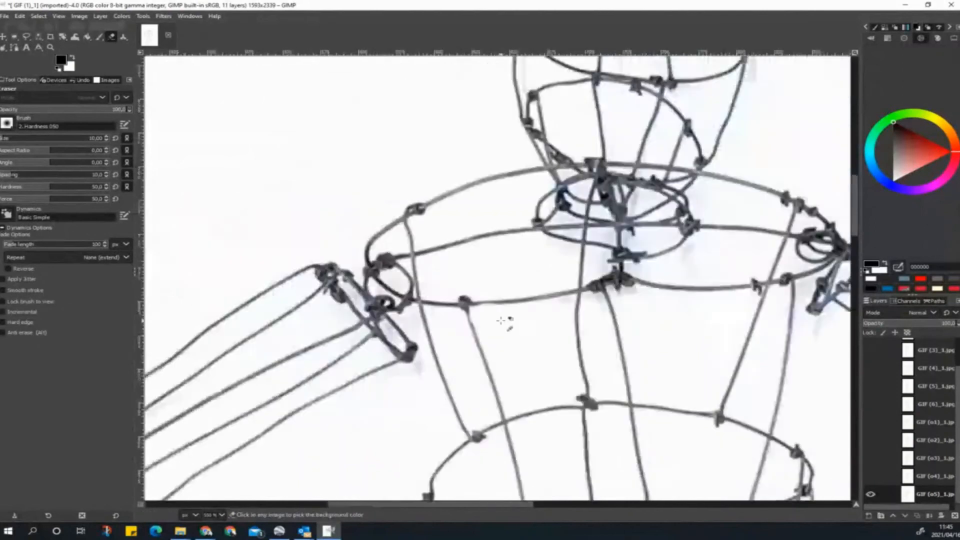
{"action": "scroll", "coordinate": [573, 318], "scroll_direction": "up", "scroll_amount": 6}
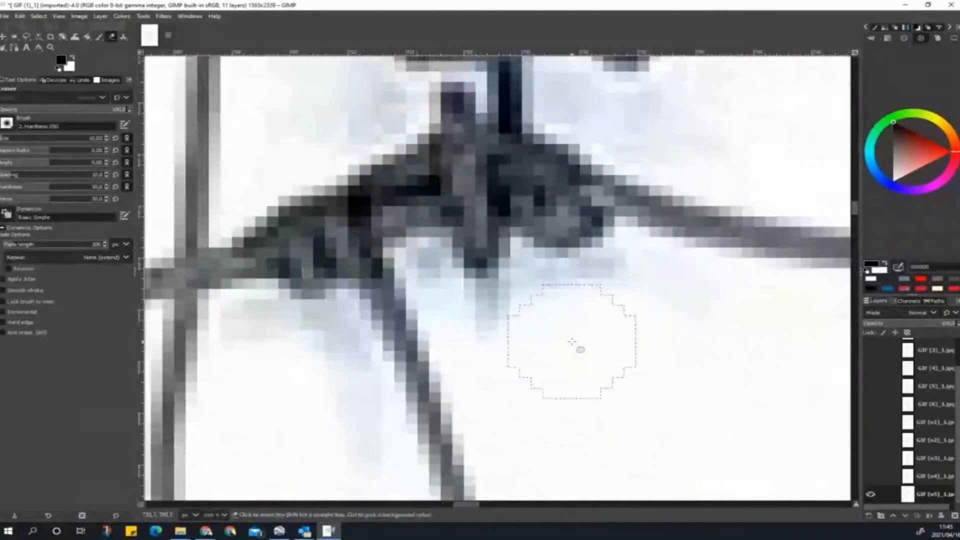
{"action": "scroll", "coordinate": [650, 328], "scroll_direction": "down", "scroll_amount": 2}
{"action": "scroll", "coordinate": [575, 300], "scroll_direction": "down", "scroll_amount": 6}
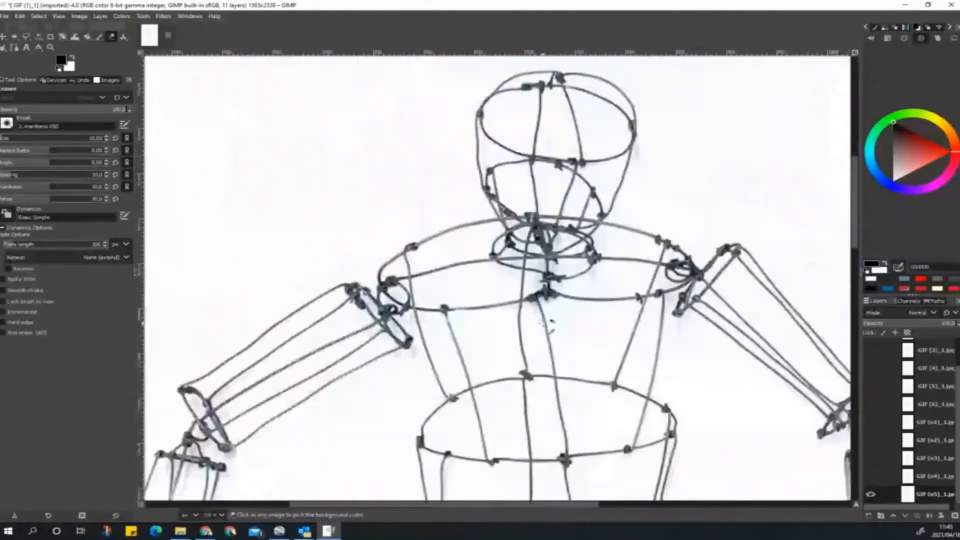
{"action": "scroll", "coordinate": [525, 296], "scroll_direction": "up", "scroll_amount": 3}
{"action": "scroll", "coordinate": [469, 270], "scroll_direction": "up", "scroll_amount": 5}
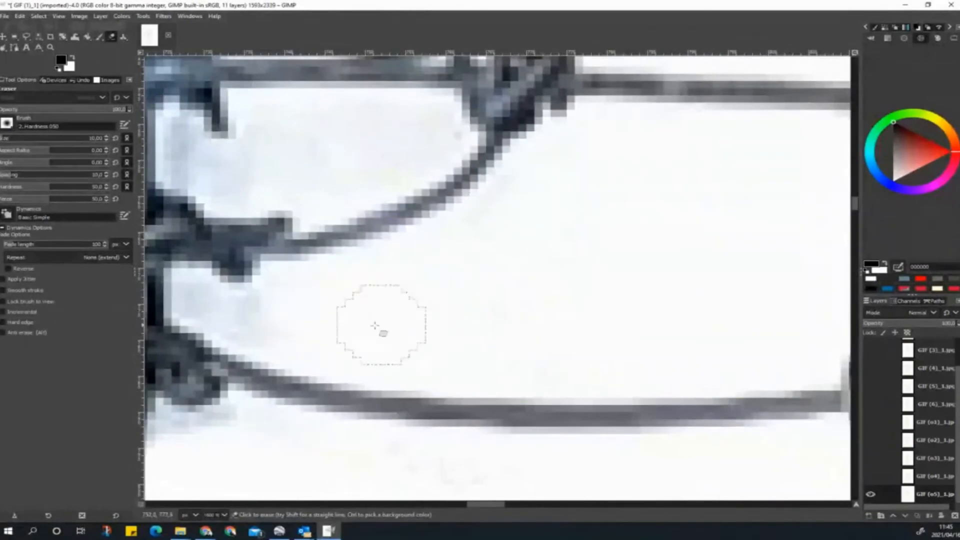
Step: Examine the whole sketched figure from the head down to the feet for remaining smudges
{"action": "scroll", "coordinate": [580, 295], "scroll_direction": "down", "scroll_amount": 4}
{"action": "scroll", "coordinate": [580, 295], "scroll_direction": "down", "scroll_amount": 5}
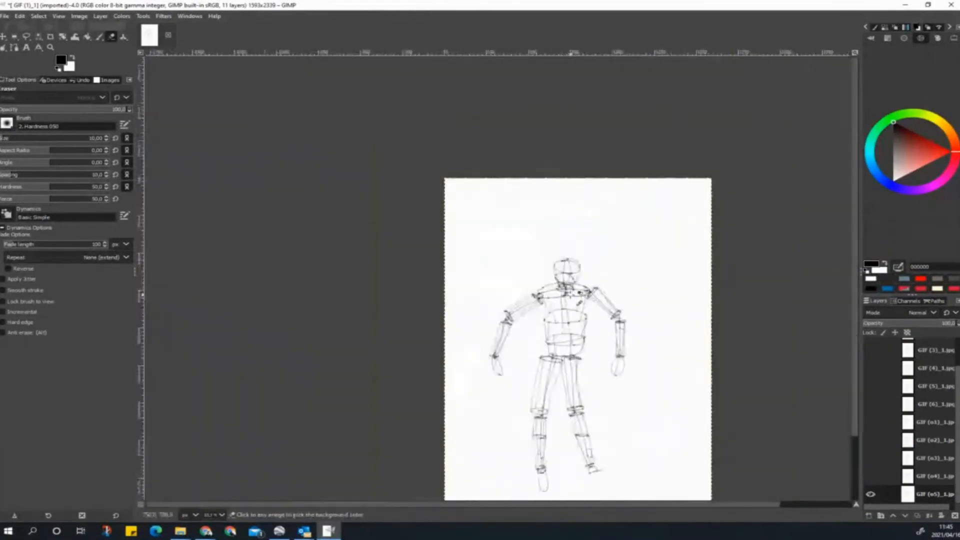
{"action": "scroll", "coordinate": [596, 431], "scroll_direction": "up", "scroll_amount": 1}
{"action": "scroll", "coordinate": [537, 274], "scroll_direction": "down", "scroll_amount": 3}
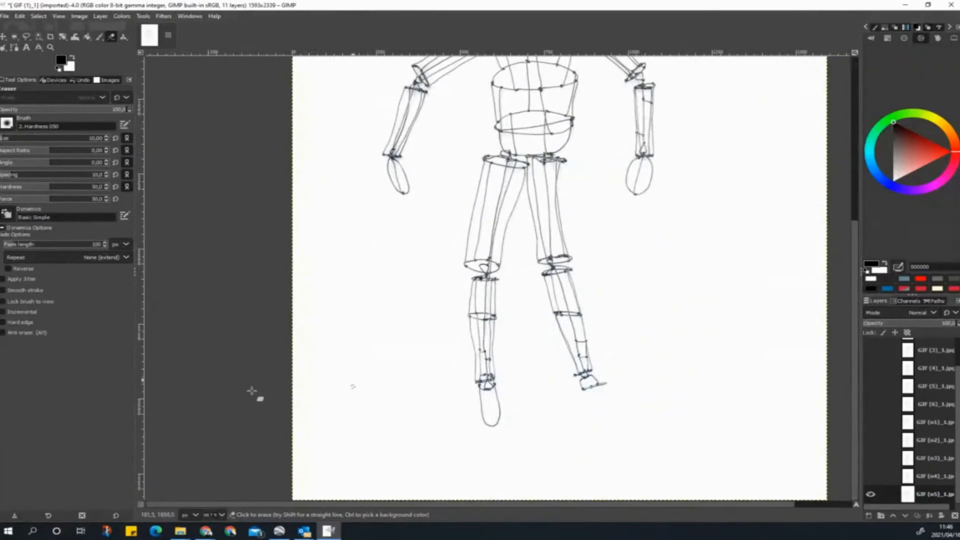
{"action": "scroll", "coordinate": [638, 436], "scroll_direction": "up", "scroll_amount": 7}
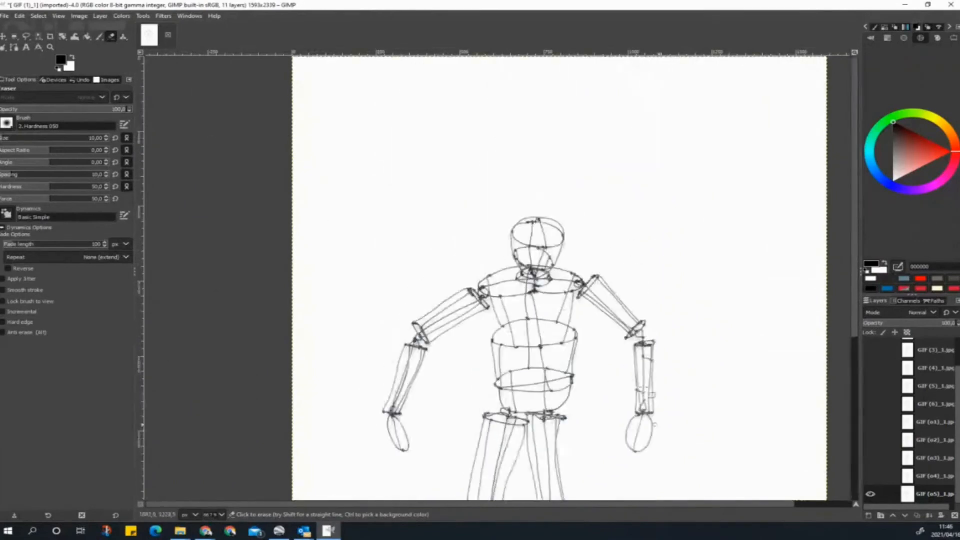
{"action": "scroll", "coordinate": [492, 304], "scroll_direction": "down", "scroll_amount": 7}
{"action": "scroll", "coordinate": [569, 390], "scroll_direction": "up", "scroll_amount": 7}
{"action": "scroll", "coordinate": [590, 294], "scroll_direction": "down", "scroll_amount": 7}
{"action": "scroll", "coordinate": [549, 330], "scroll_direction": "down", "scroll_amount": 4}
{"action": "scroll", "coordinate": [549, 330], "scroll_direction": "up", "scroll_amount": 3}
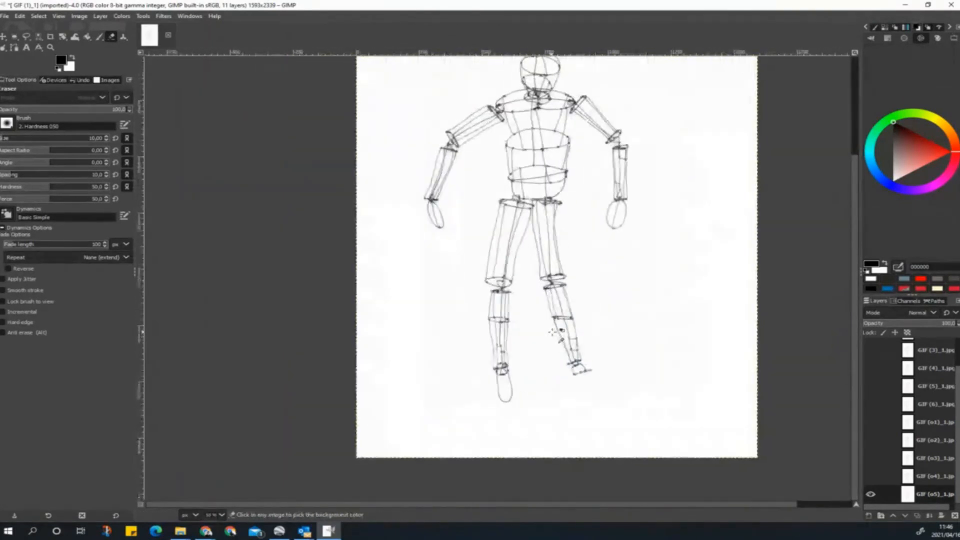
{"action": "scroll", "coordinate": [918, 476], "scroll_direction": "up", "scroll_amount": 1}
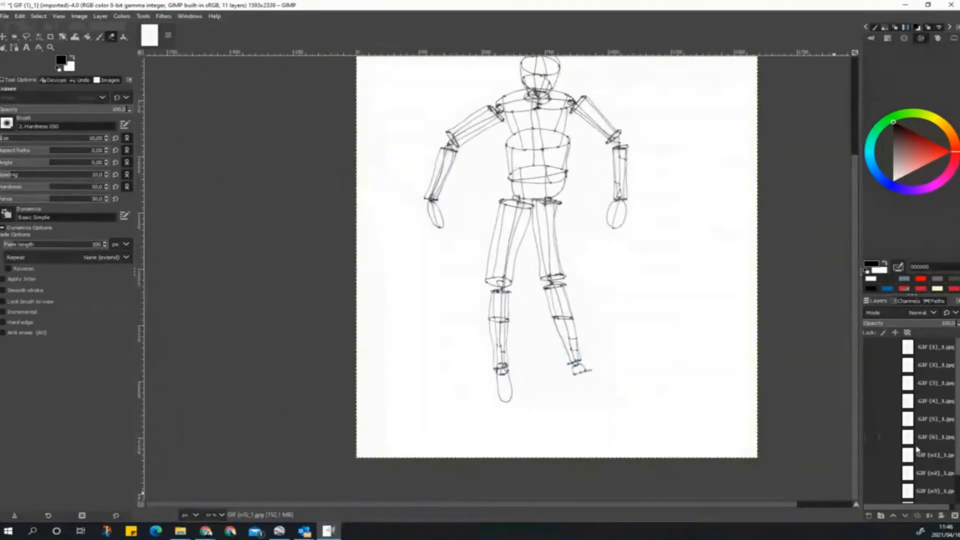
Step: Examine the linework of the torso and arms, including the smudges around the elbow joint, at close zoom
{"action": "scroll", "coordinate": [917, 449], "scroll_direction": "down", "scroll_amount": 2}
{"action": "scroll", "coordinate": [625, 334], "scroll_direction": "down", "scroll_amount": 2}
{"action": "scroll", "coordinate": [606, 358], "scroll_direction": "up", "scroll_amount": 4}
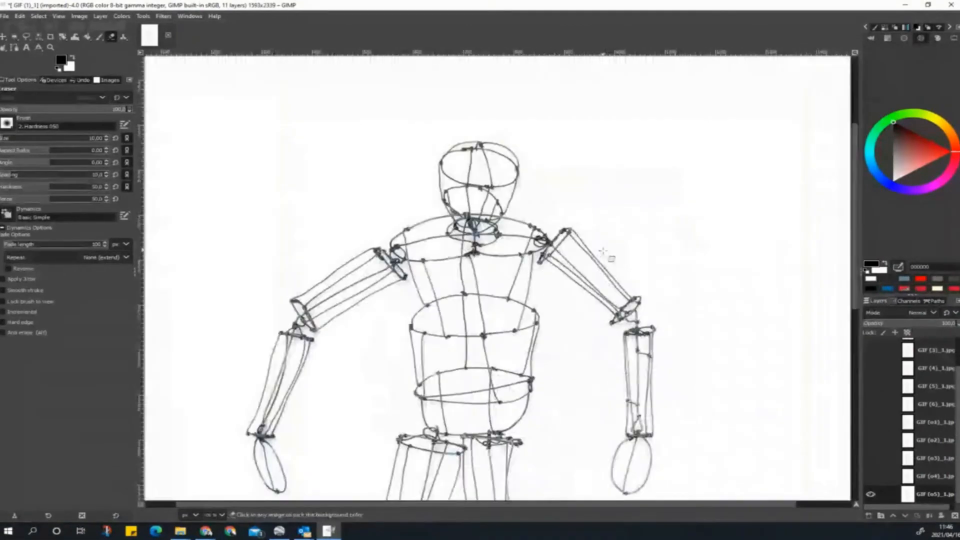
{"action": "scroll", "coordinate": [552, 287], "scroll_direction": "down", "scroll_amount": 3}
{"action": "scroll", "coordinate": [573, 286], "scroll_direction": "up", "scroll_amount": 3}
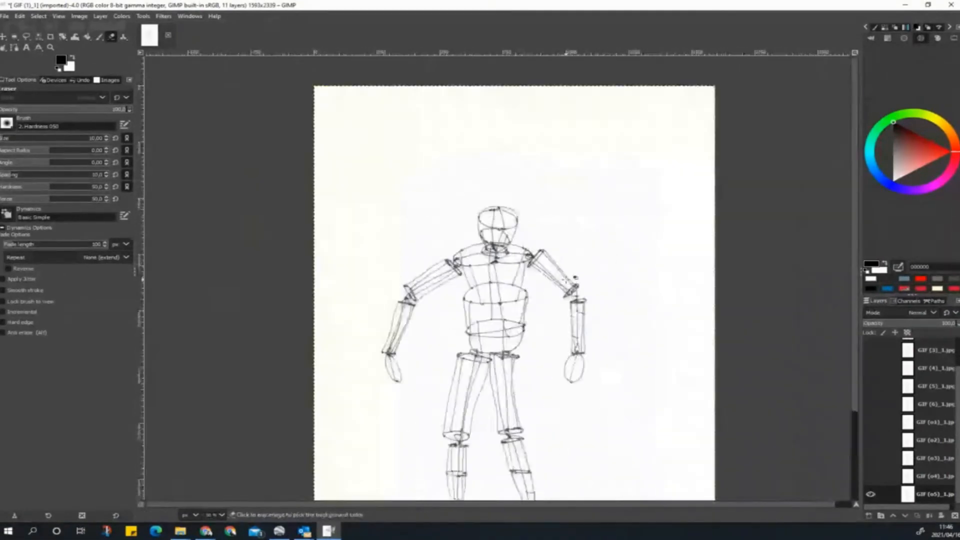
{"action": "scroll", "coordinate": [570, 286], "scroll_direction": "down", "scroll_amount": 3}
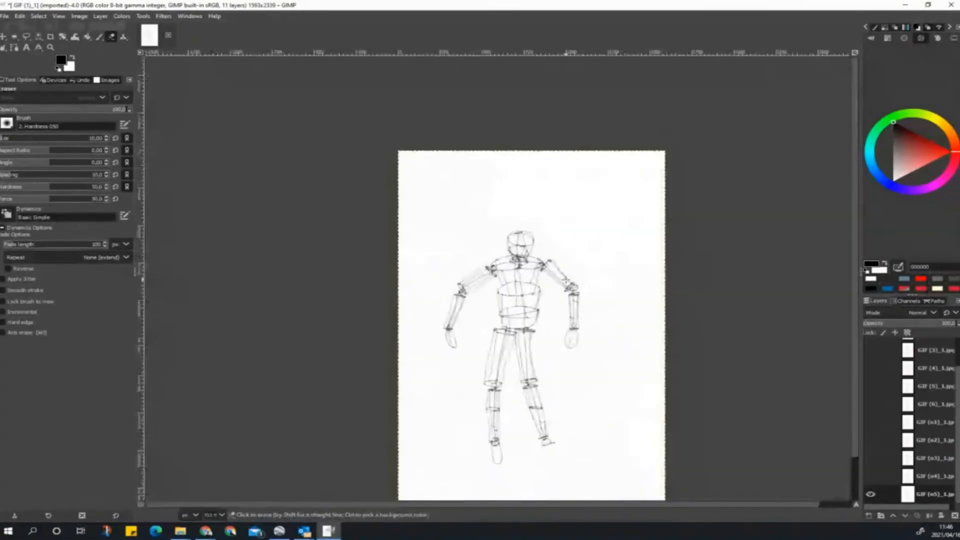
{"action": "scroll", "coordinate": [568, 290], "scroll_direction": "up", "scroll_amount": 5}
{"action": "scroll", "coordinate": [568, 292], "scroll_direction": "down", "scroll_amount": 2}
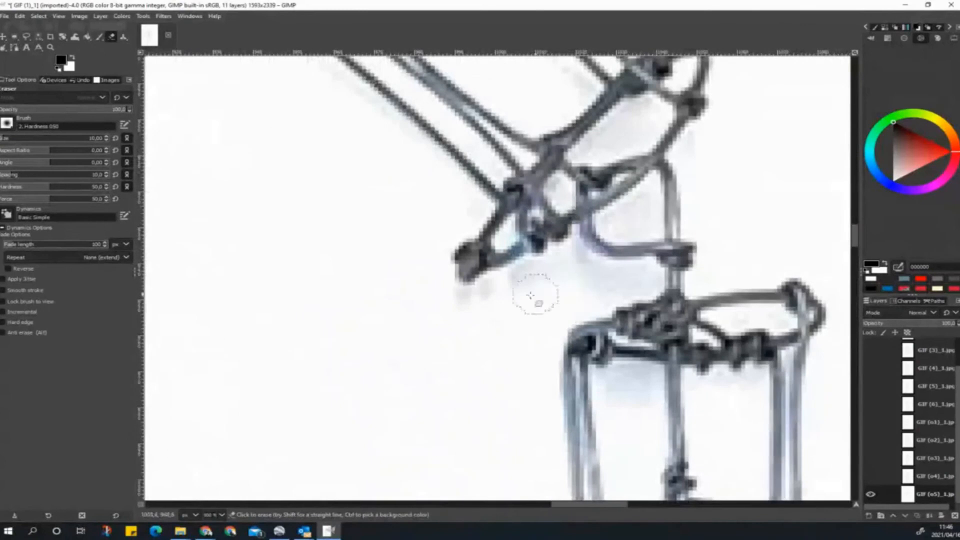
{"action": "scroll", "coordinate": [519, 337], "scroll_direction": "down", "scroll_amount": 2}
{"action": "scroll", "coordinate": [519, 338], "scroll_direction": "down", "scroll_amount": 2}
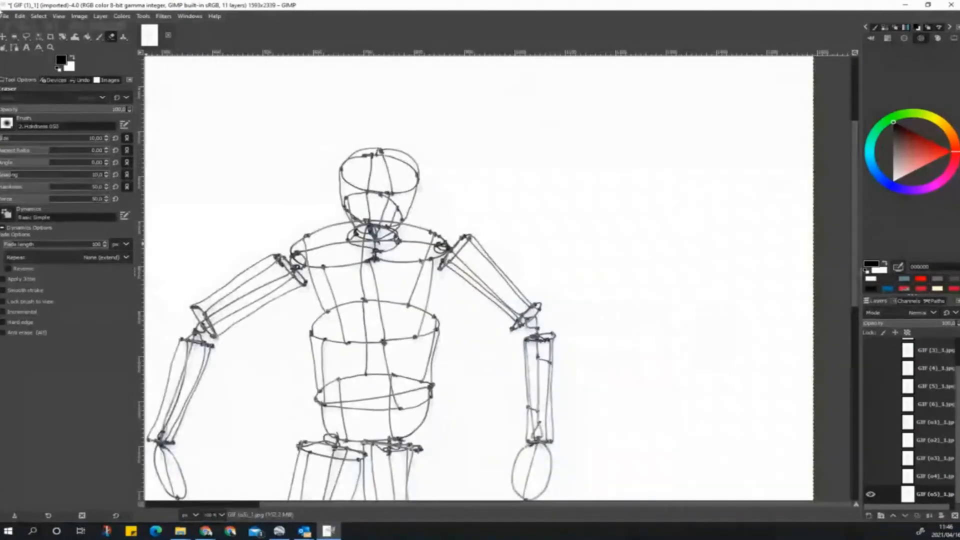
Step: Select the white background around the figure with Select by Color and inspect the outline at the shoulder joint
{"action": "left_click", "coordinate": [114, 21]}
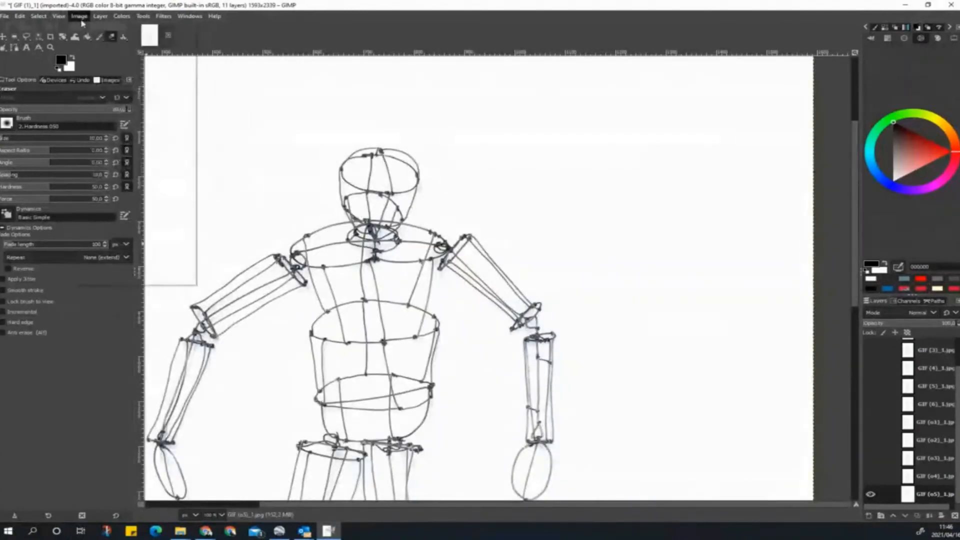
{"action": "left_click", "coordinate": [35, 39]}
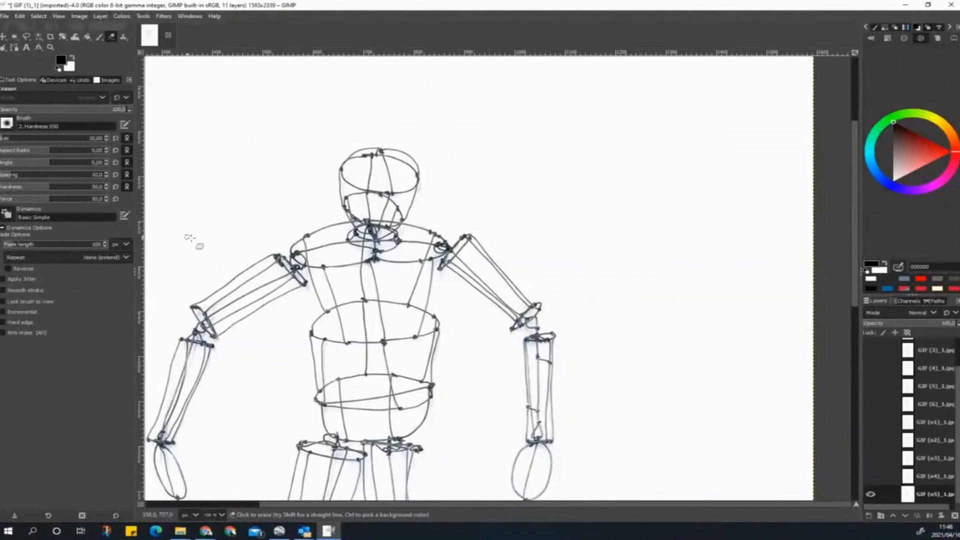
{"action": "left_click", "coordinate": [40, 37]}
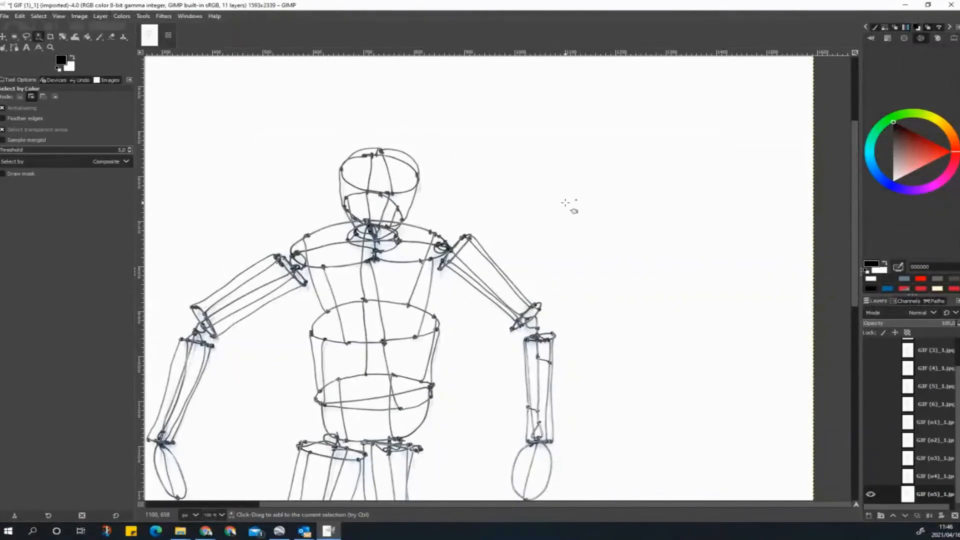
{"action": "mouse_move", "coordinate": [565, 203]}
{"action": "left_mouse_down"}
{"action": "mouse_move", "coordinate": [568, 155]}
{"action": "mouse_move", "coordinate": [569, 279]}
{"action": "mouse_move", "coordinate": [583, 352]}
{"action": "mouse_move", "coordinate": [572, 220]}
{"action": "mouse_move", "coordinate": [575, 345]}
{"action": "mouse_move", "coordinate": [575, 300]}
{"action": "mouse_move", "coordinate": [591, 302]}
{"action": "mouse_move", "coordinate": [598, 370]}
{"action": "mouse_move", "coordinate": [599, 154]}
{"action": "mouse_move", "coordinate": [602, 181]}
{"action": "left_mouse_up"}
{"action": "scroll", "coordinate": [295, 293], "scroll_direction": "up", "scroll_amount": 5}
{"action": "scroll", "coordinate": [458, 226], "scroll_direction": "down", "scroll_amount": 5}
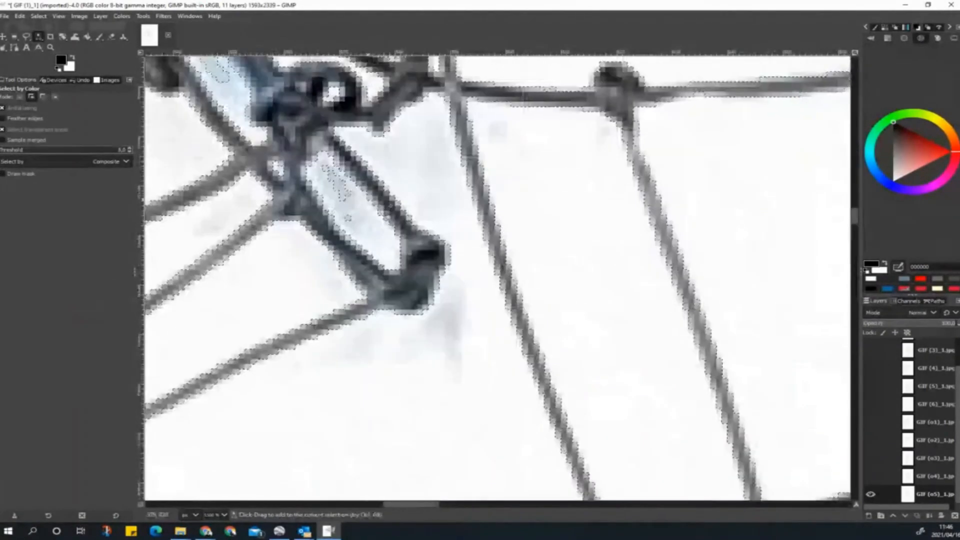
Step: Examine the color selection's outline along the figure's arms, torso and legs
{"action": "scroll", "coordinate": [458, 225], "scroll_direction": "down", "scroll_amount": 3}
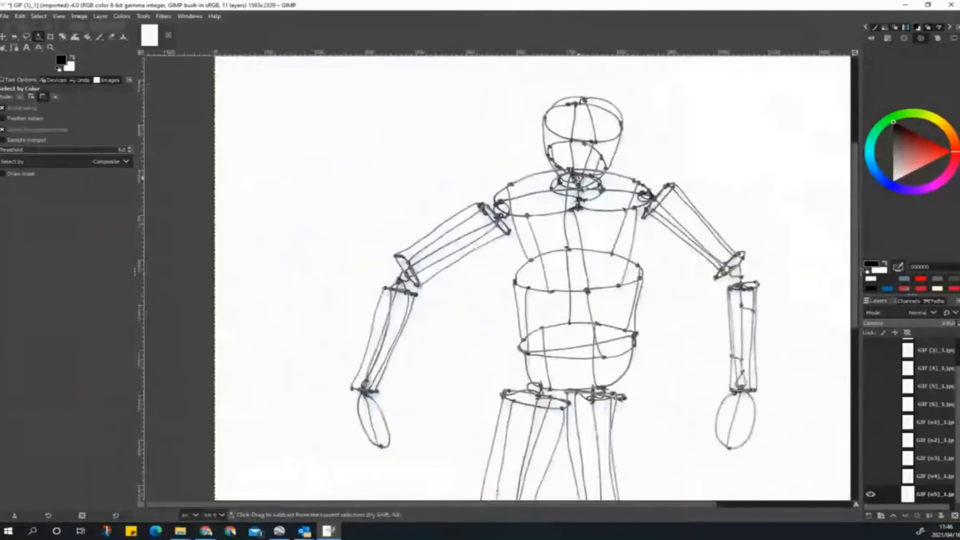
{"action": "scroll", "coordinate": [690, 440], "scroll_direction": "down", "scroll_amount": 3}
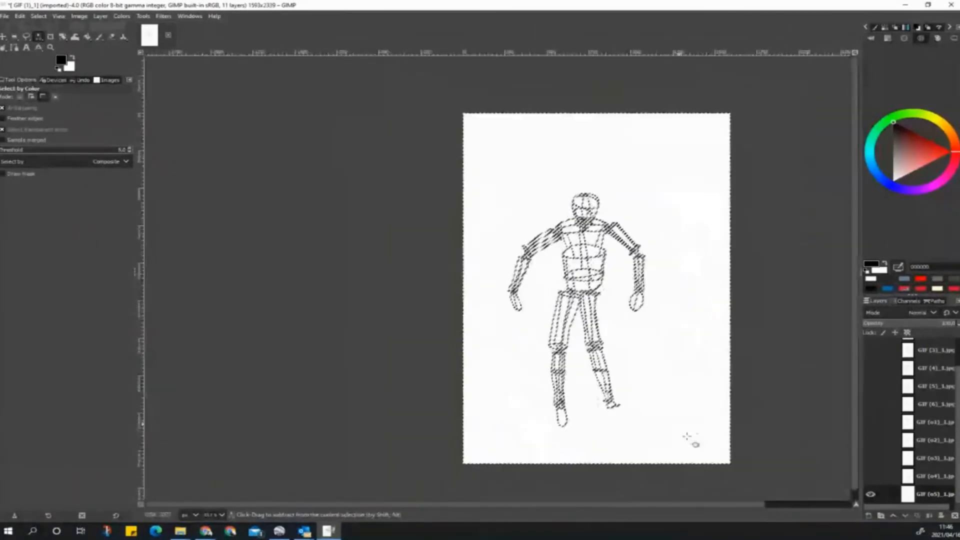
{"action": "scroll", "coordinate": [622, 399], "scroll_direction": "up", "scroll_amount": 3}
{"action": "scroll", "coordinate": [622, 399], "scroll_direction": "down", "scroll_amount": 3}
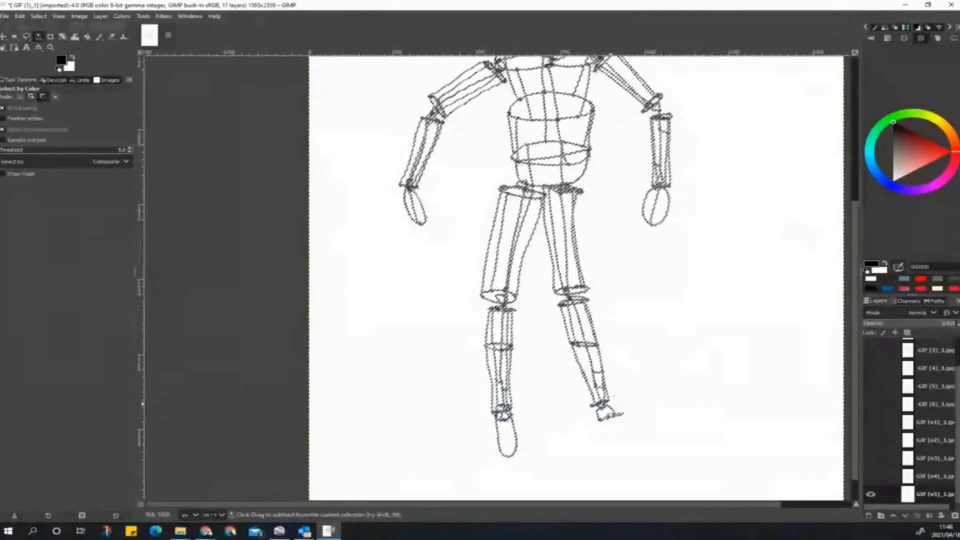
{"action": "scroll", "coordinate": [668, 380], "scroll_direction": "up", "scroll_amount": 3}
{"action": "scroll", "coordinate": [670, 347], "scroll_direction": "down", "scroll_amount": 3}
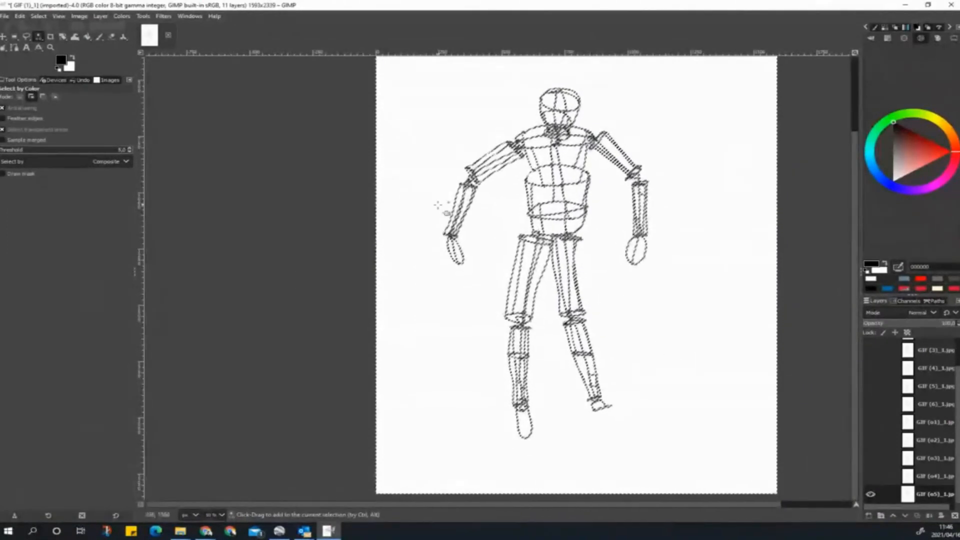
Step: Clear the selection around the figure
{"action": "key", "text": "Escape"}
{"action": "key", "text": "Escape"}
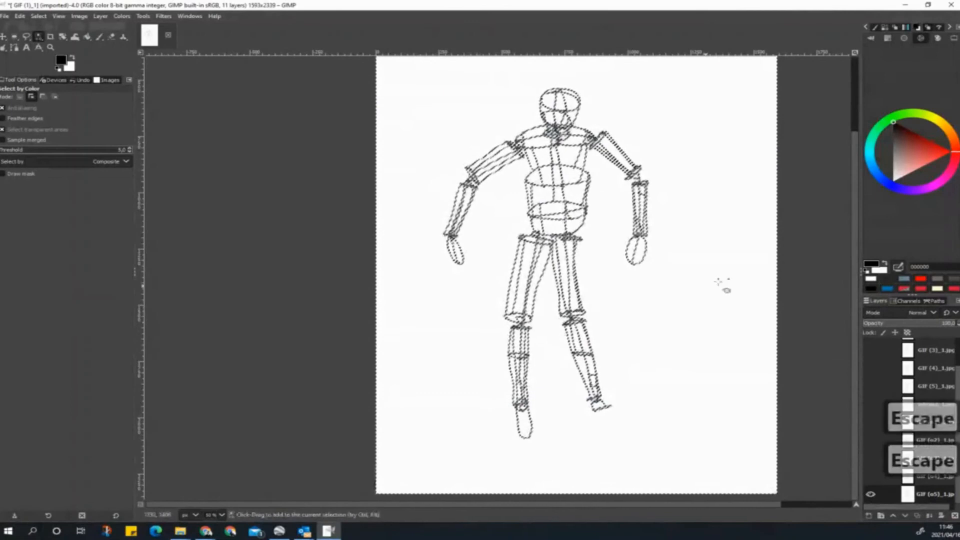
{"action": "scroll", "coordinate": [391, 273], "scroll_direction": "down", "scroll_amount": 3}
{"action": "scroll", "coordinate": [389, 274], "scroll_direction": "up", "scroll_amount": 3}
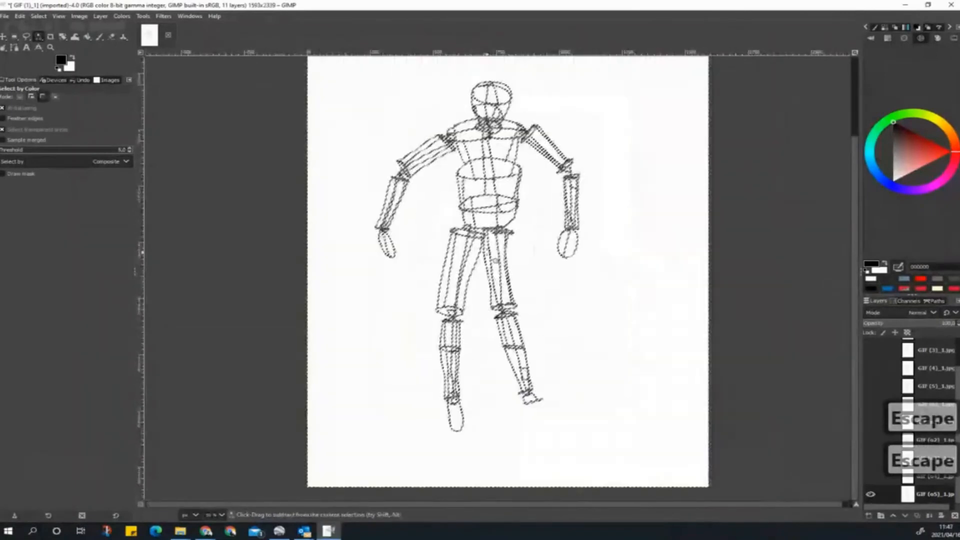
{"action": "right_click", "coordinate": [490, 250]}
{"action": "mouse_move", "coordinate": [516, 284]}
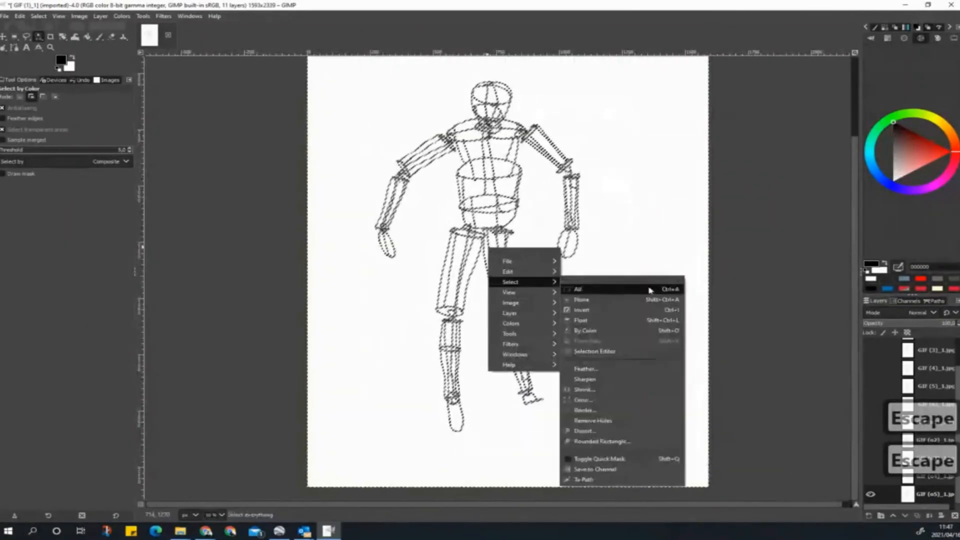
{"action": "left_click", "coordinate": [590, 299]}
{"action": "scroll", "coordinate": [520, 314], "scroll_direction": "up", "scroll_amount": 2}
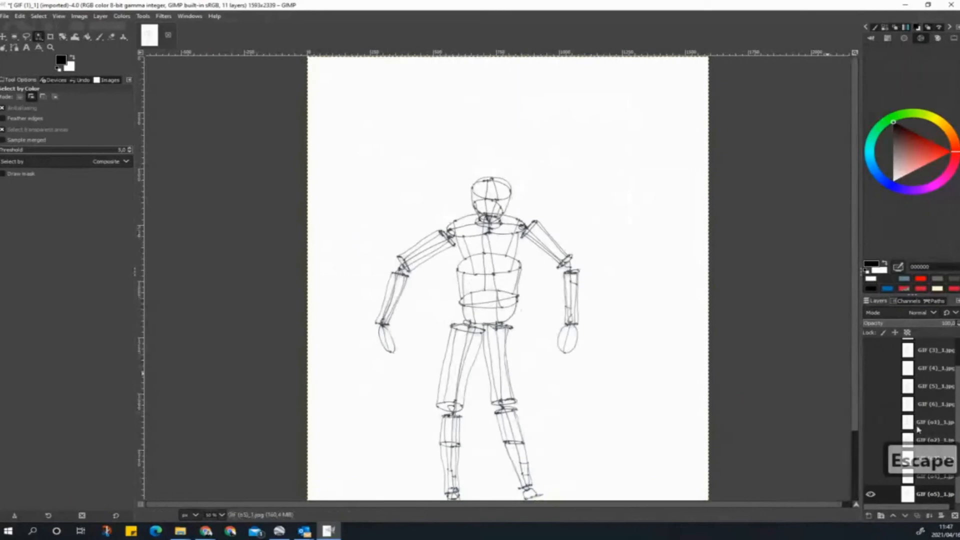
Step: Make the remaining frame layers visible one after another, from GIF (o4)_1.jpg up to GIF (1)_1.jpg, to preview the waving motion
{"action": "left_click", "coordinate": [871, 477]}
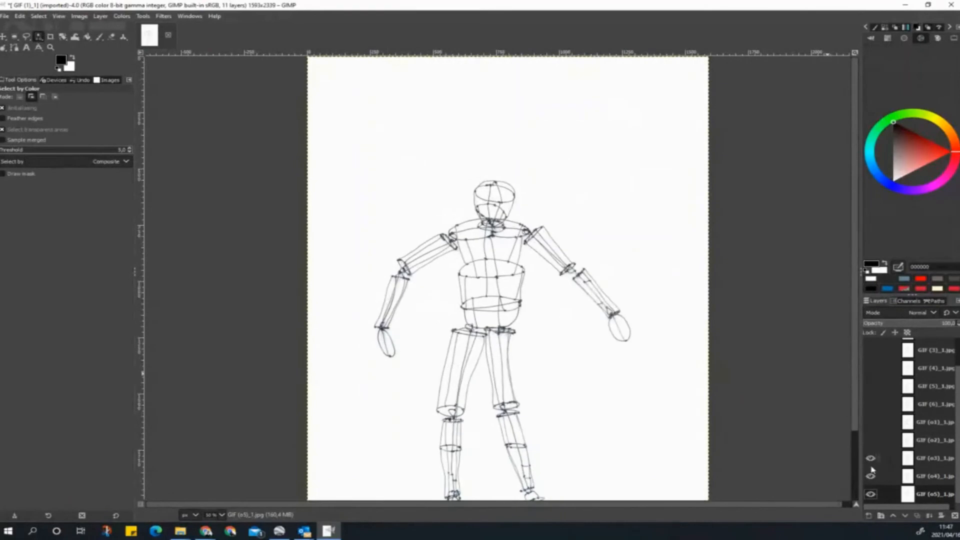
{"action": "left_click", "coordinate": [871, 458]}
{"action": "left_click", "coordinate": [870, 458]}
{"action": "left_click", "coordinate": [871, 460]}
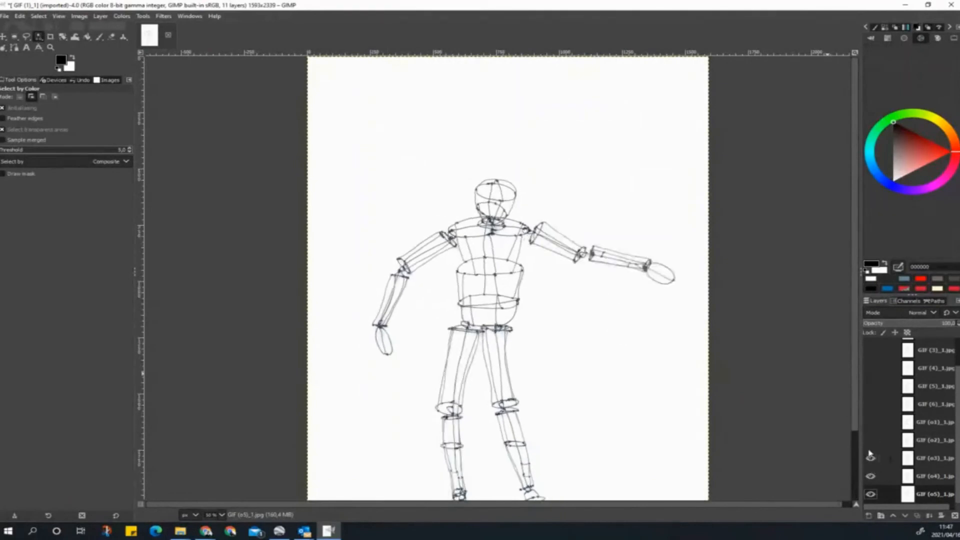
{"action": "left_click", "coordinate": [869, 439]}
{"action": "left_click", "coordinate": [870, 425]}
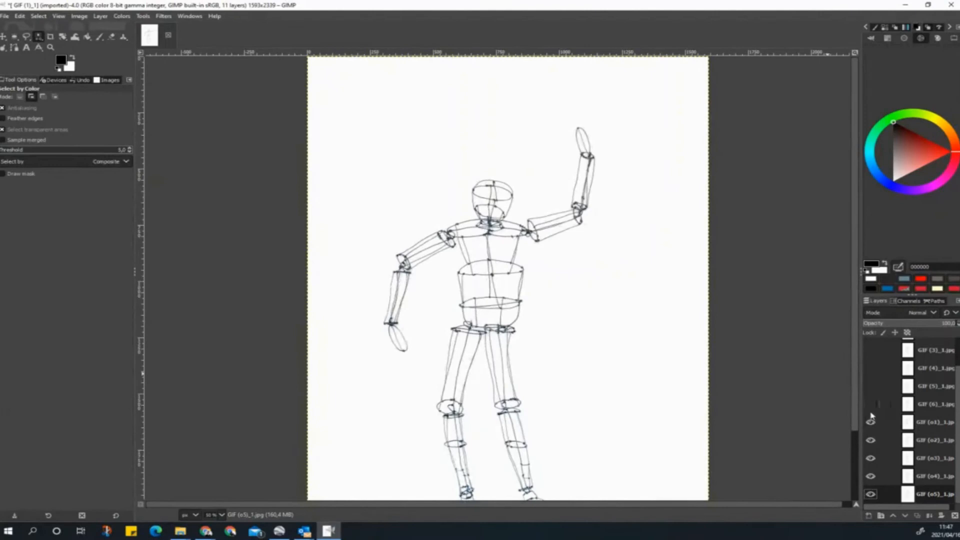
{"action": "left_click", "coordinate": [870, 404]}
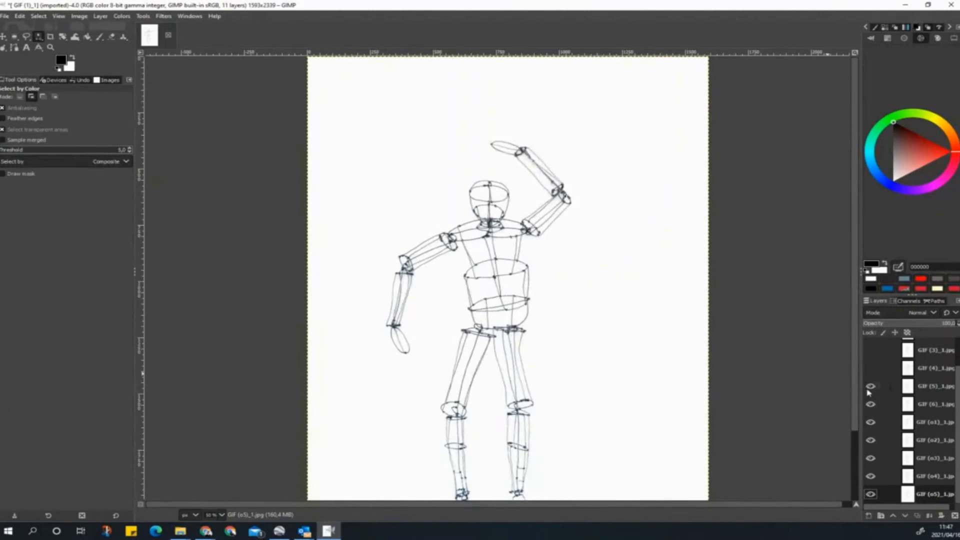
{"action": "left_click", "coordinate": [871, 368]}
{"action": "scroll", "coordinate": [872, 365], "scroll_direction": "up", "scroll_amount": 1}
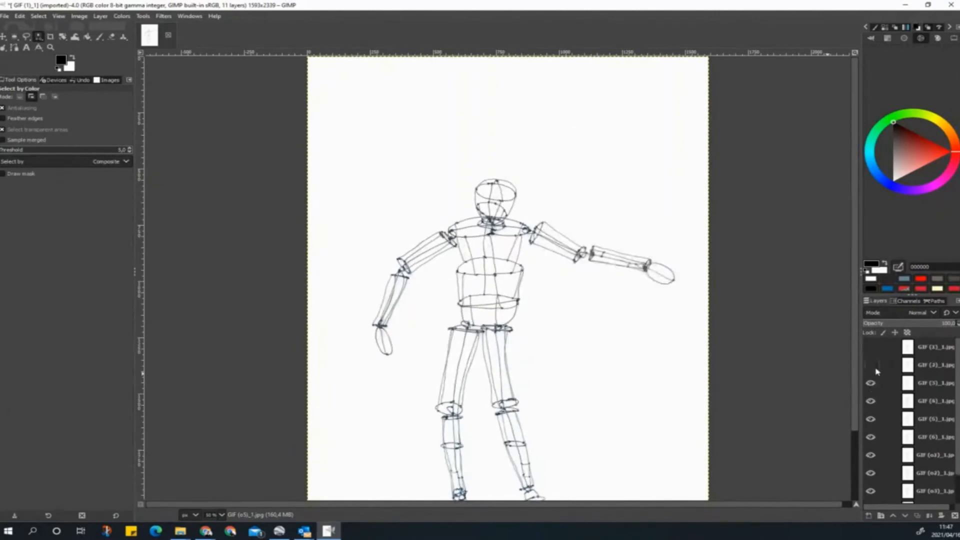
{"action": "left_click", "coordinate": [870, 365]}
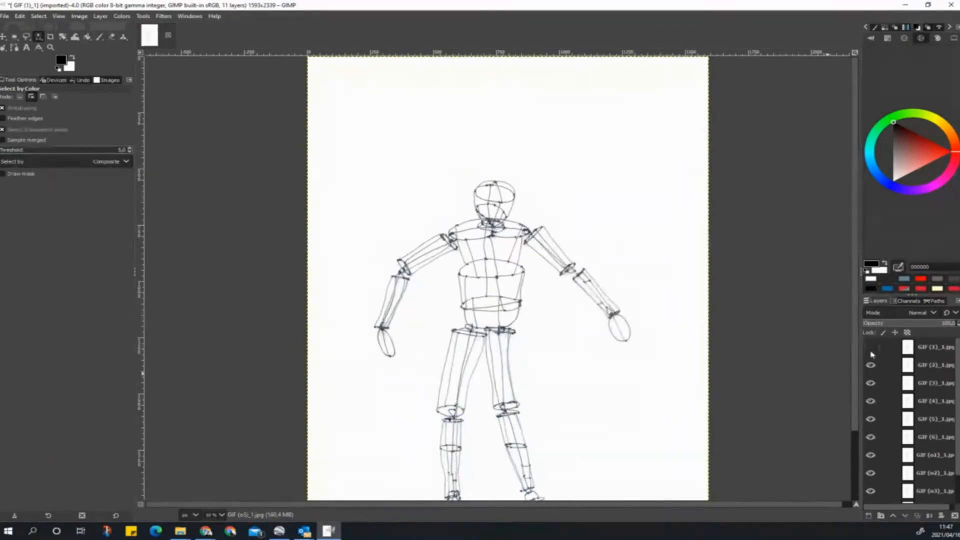
{"action": "left_click", "coordinate": [870, 347]}
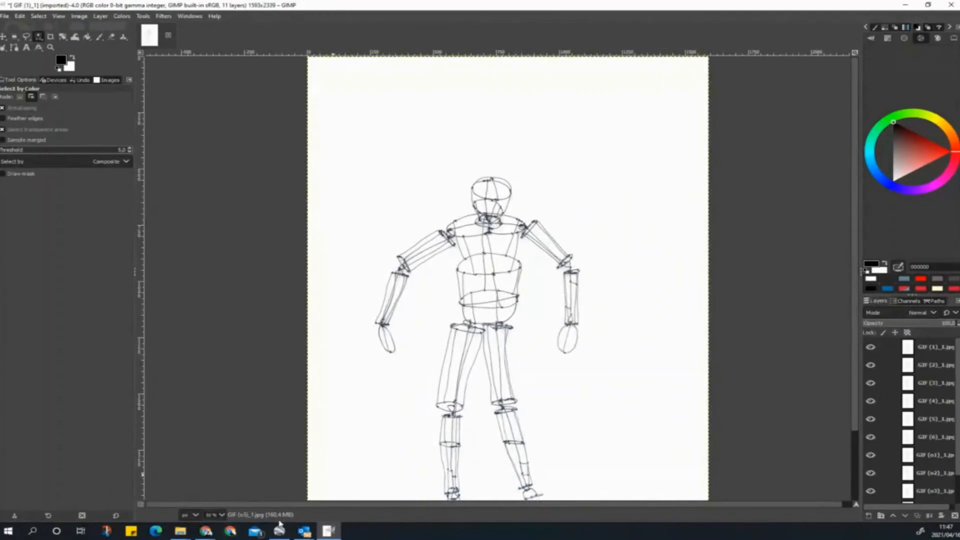
Step: Switch to the Animated GIF Maker page on gifmaker.me in Chrome and set the animation speed to 400 milliseconds
{"action": "left_click", "coordinate": [205, 531]}
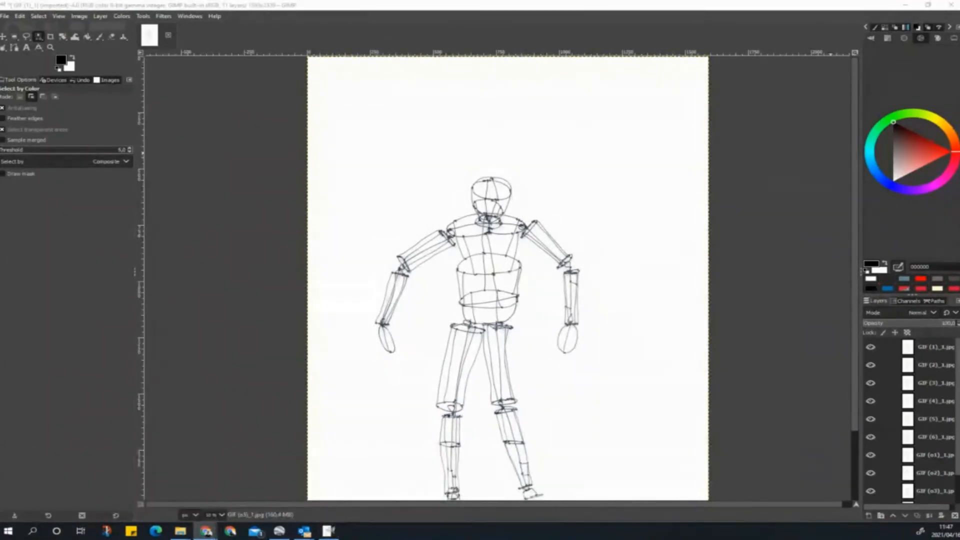
{"action": "left_click_drag", "start_coordinate": [959, 187], "coordinate": [393, 1]}
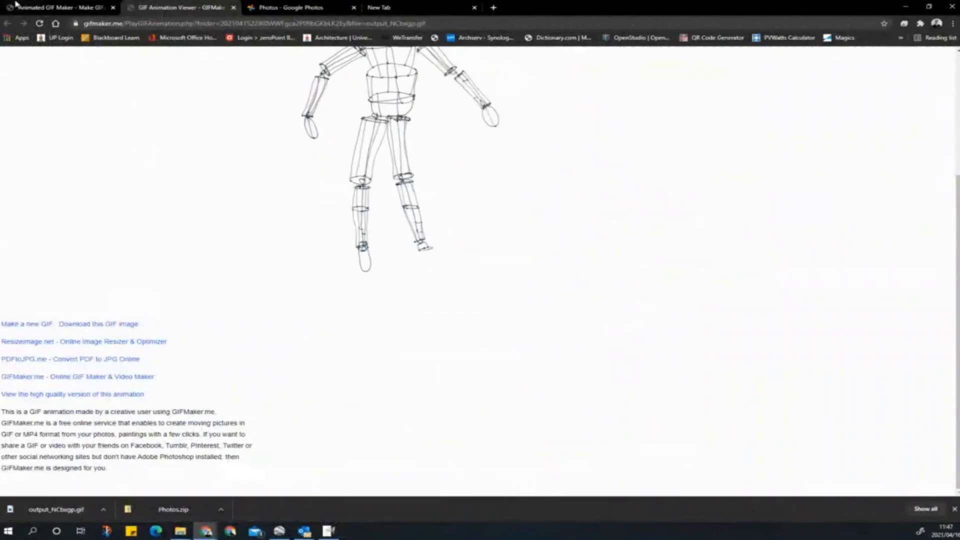
{"action": "left_click", "coordinate": [60, 8]}
{"action": "scroll", "coordinate": [640, 190], "scroll_direction": "up", "scroll_amount": 2}
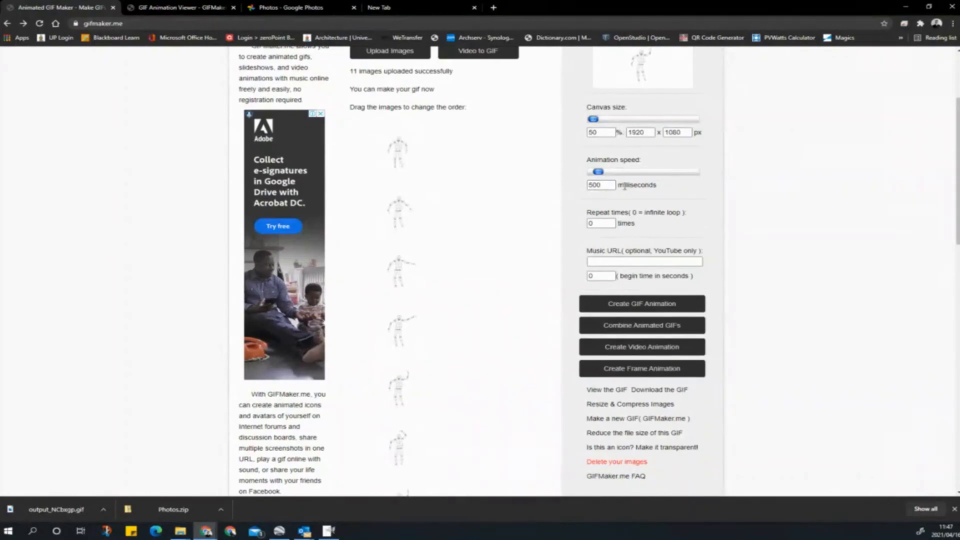
{"action": "left_click_drag", "start_coordinate": [598, 172], "coordinate": [597, 175]}
{"action": "left_click_drag", "start_coordinate": [607, 184], "coordinate": [590, 189]}
Step: Close the New Tab, GIF Animation Viewer and Google Photos pages, keeping only the Animated GIF Maker page open
{"action": "left_click", "coordinate": [473, 9]}
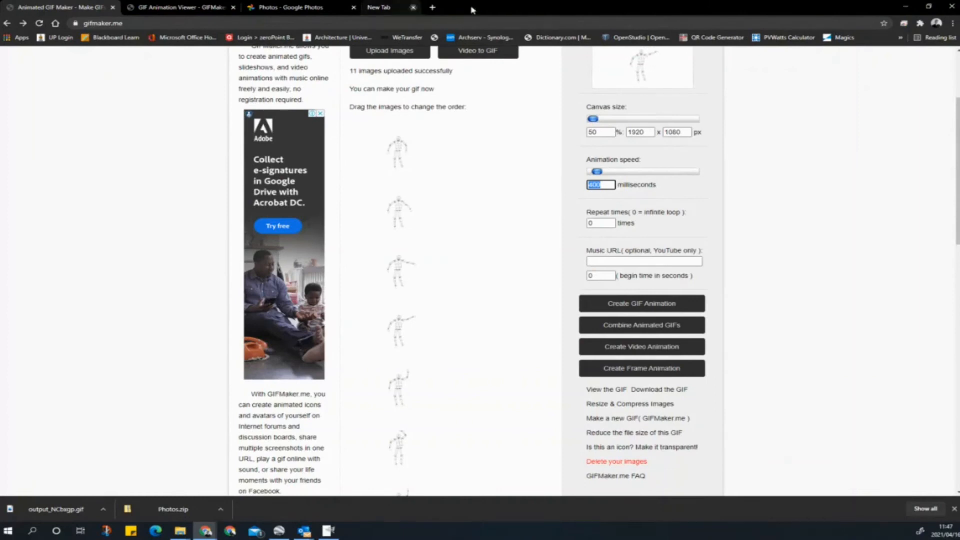
{"action": "left_click", "coordinate": [233, 7]}
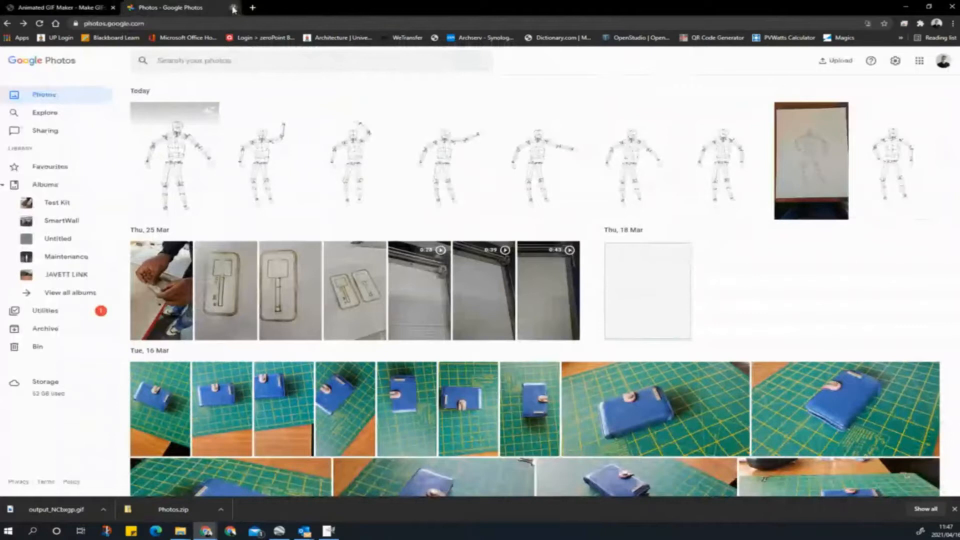
{"action": "left_click", "coordinate": [233, 7]}
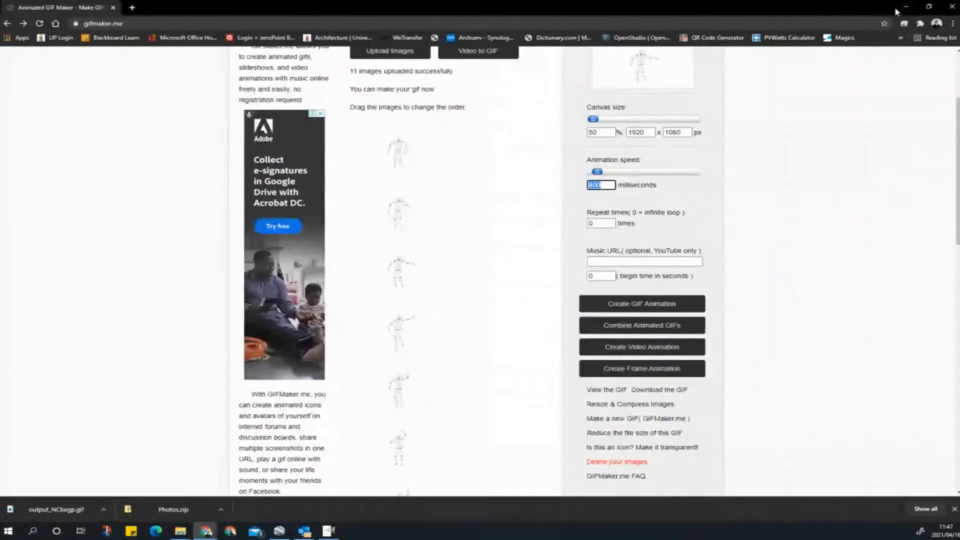
Step: Switch to GIMP, start exporting the layered figure image and set the export file type to GIF image
{"action": "left_click", "coordinate": [905, 6]}
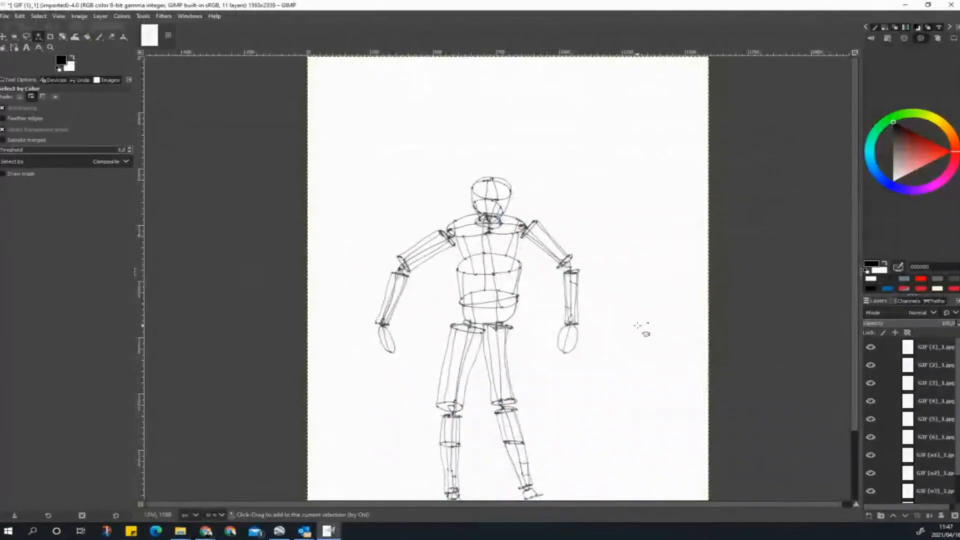
{"action": "scroll", "coordinate": [637, 325], "scroll_direction": "down", "scroll_amount": 1}
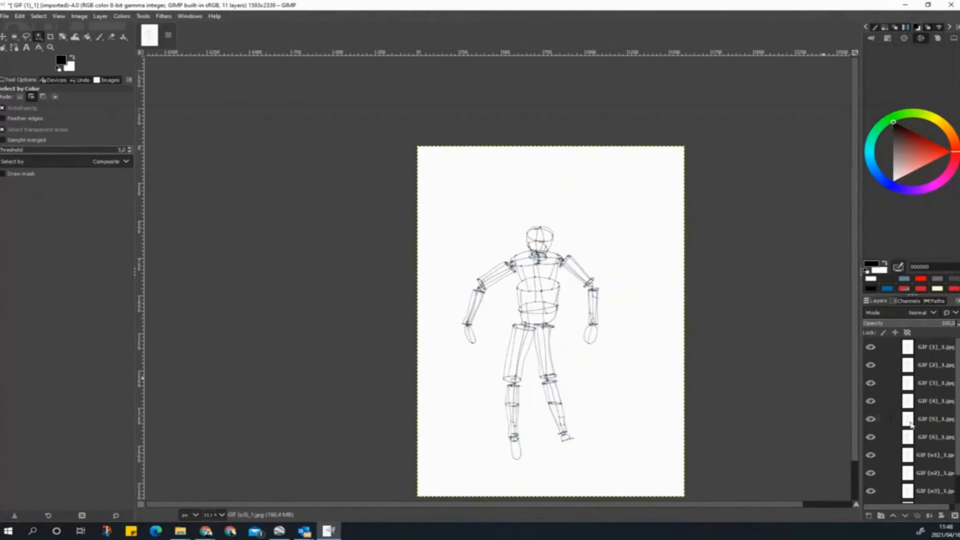
{"action": "left_click", "coordinate": [3, 16]}
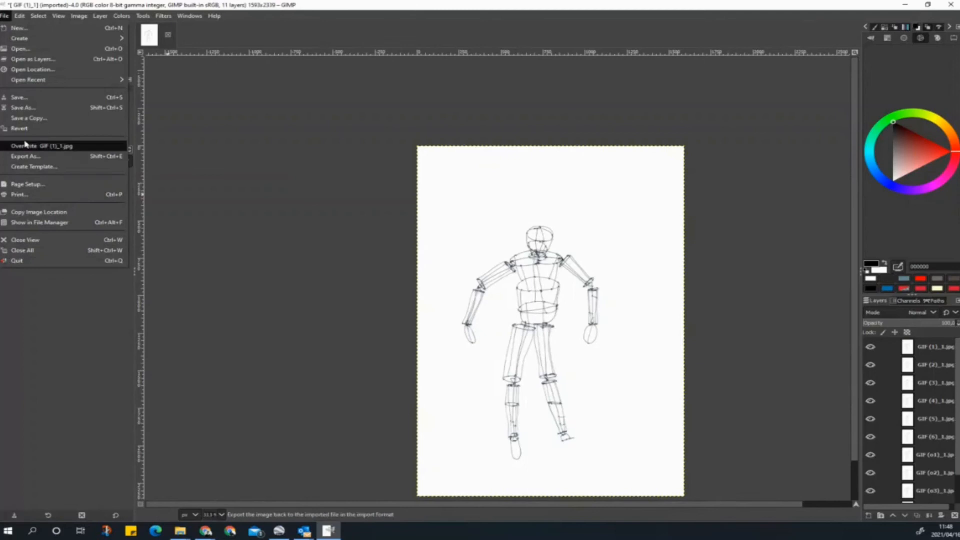
{"action": "left_click", "coordinate": [30, 157]}
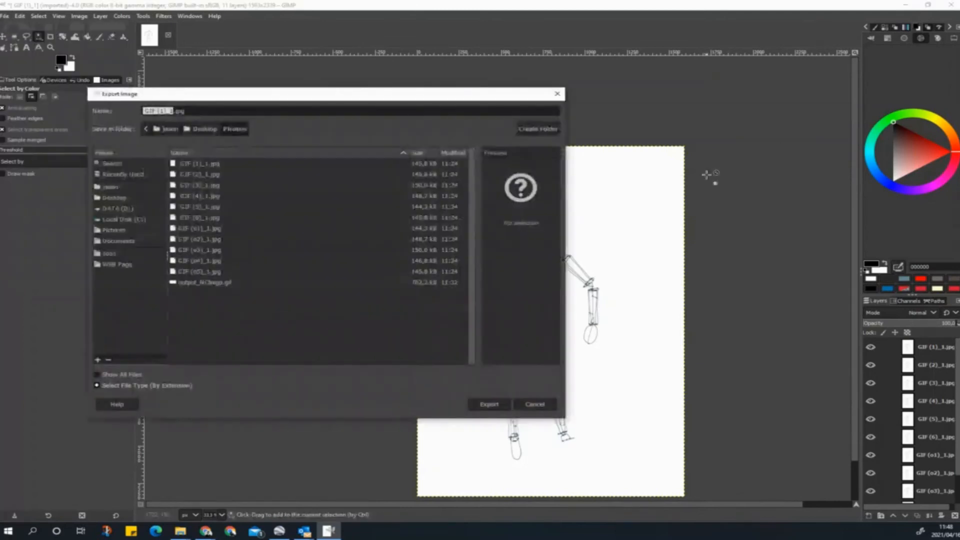
{"action": "left_click", "coordinate": [176, 386]}
{"action": "left_click", "coordinate": [98, 296]}
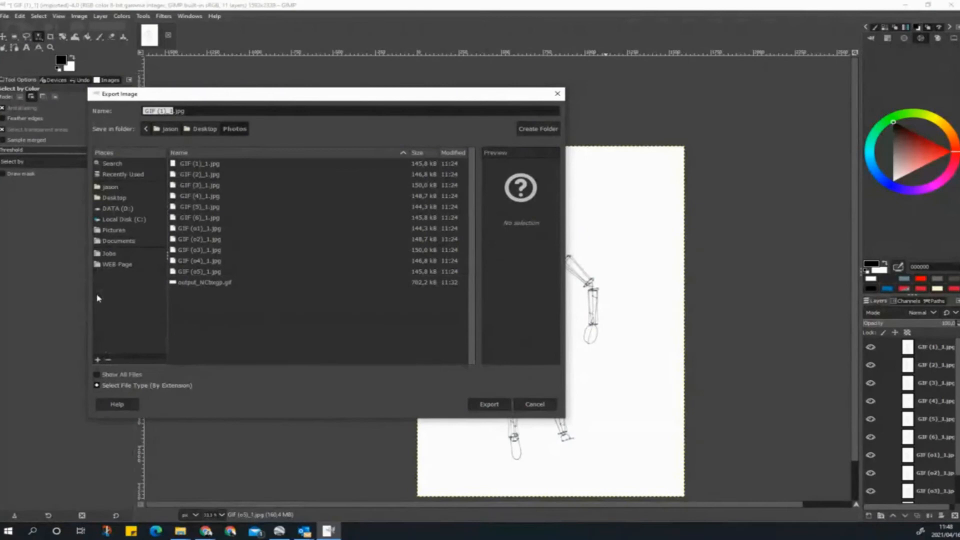
{"action": "left_click", "coordinate": [131, 386]}
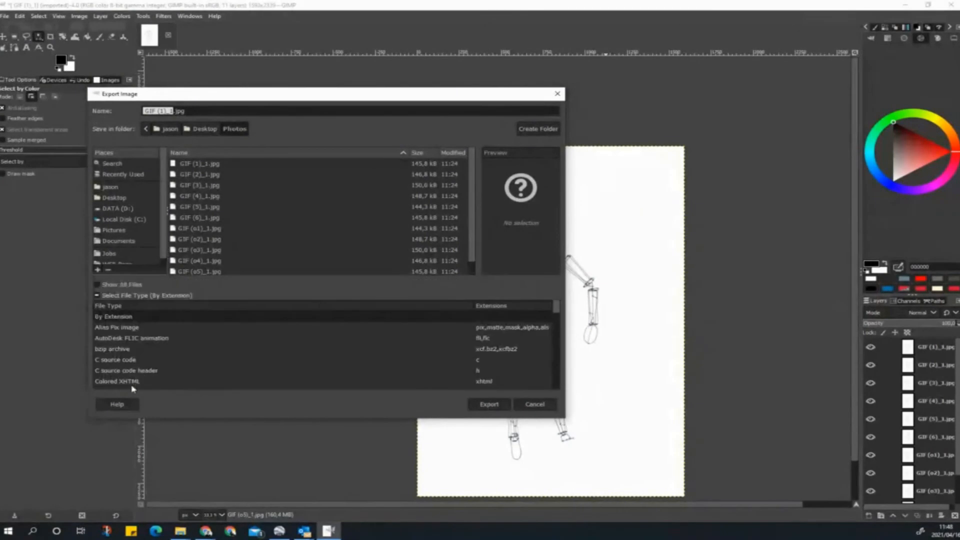
{"action": "key", "text": "g"}
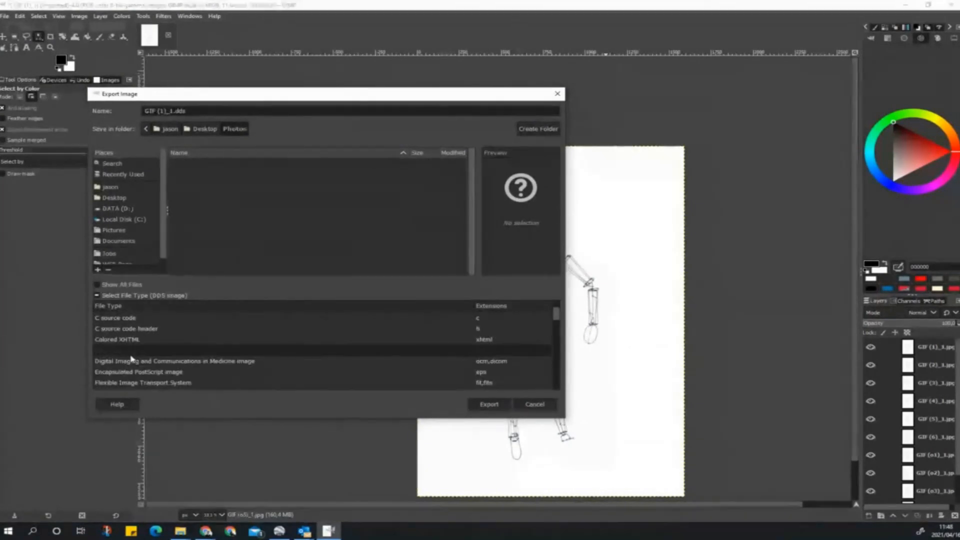
{"action": "type", "text": "gg"}
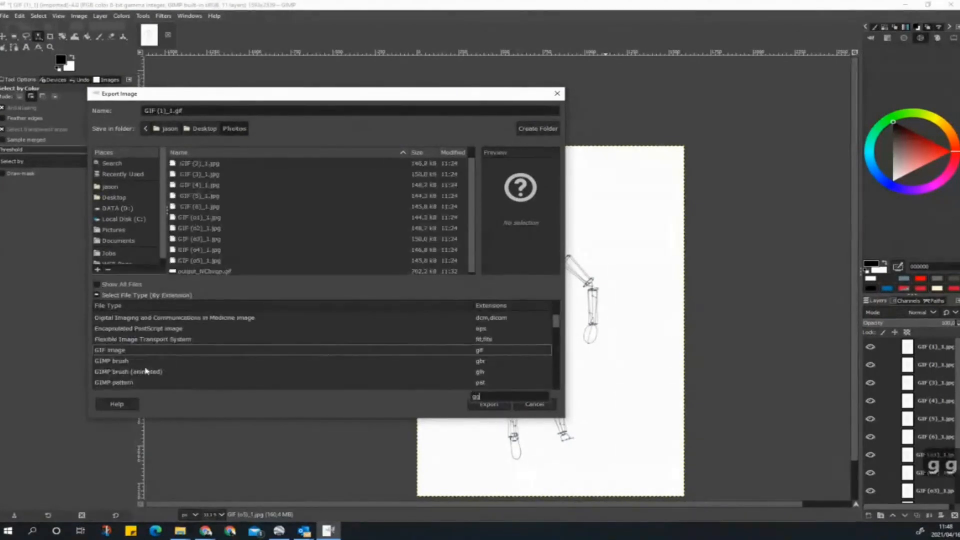
{"action": "left_click", "coordinate": [117, 351]}
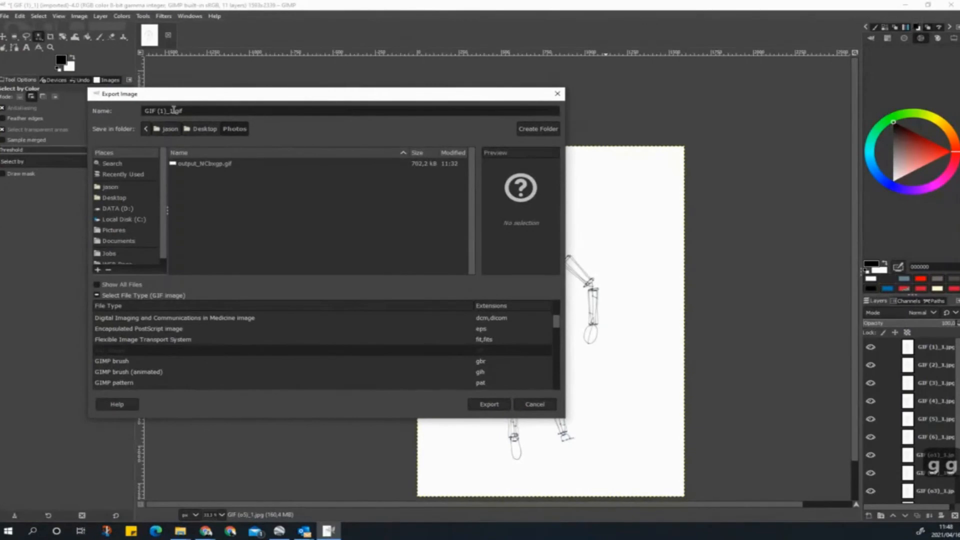
{"action": "left_click", "coordinate": [189, 111]}
{"action": "key", "text": "BackSpace"}
{"action": "key", "text": "BackSpace"}
{"action": "key", "text": "BackSpace"}
{"action": "key", "text": "BackSpace"}
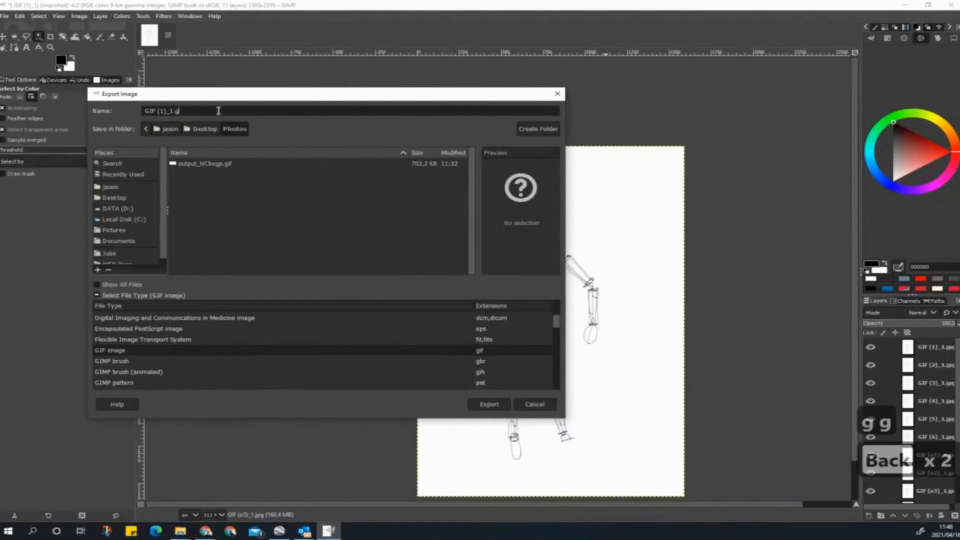
{"action": "type", "text": ".gif"}
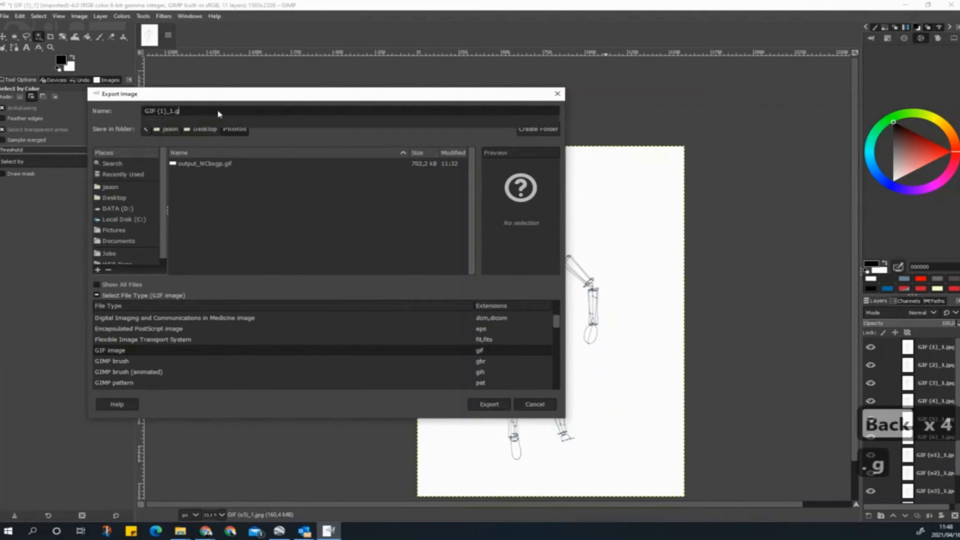
{"action": "left_click", "coordinate": [296, 217]}
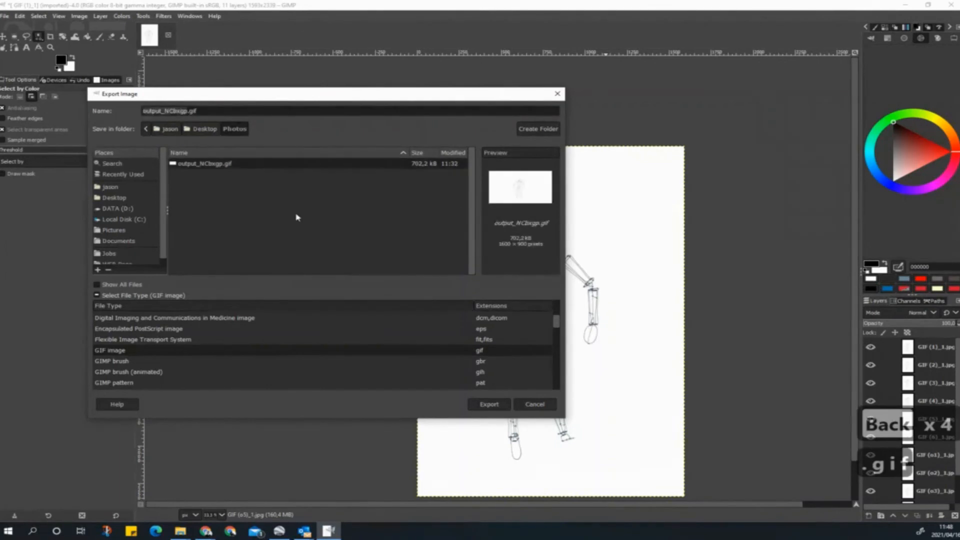
Step: Name the export file Gimp.gif, try to export it and decline replacing the existing output_NCbxgp.gif
{"action": "left_click", "coordinate": [155, 111]}
{"action": "left_click_drag", "start_coordinate": [147, 113], "coordinate": [140, 117]}
{"action": "type", "text": "Gimp"}
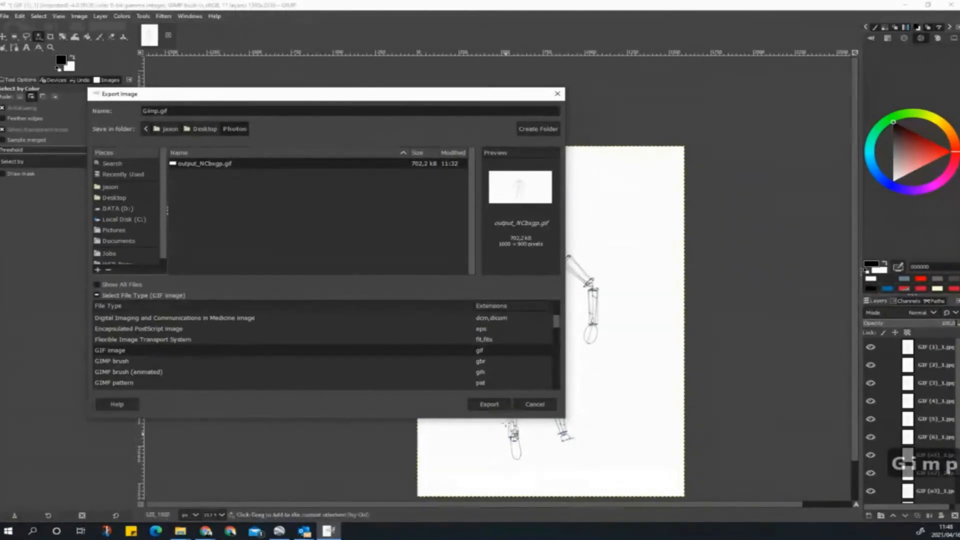
{"action": "left_click", "coordinate": [489, 404]}
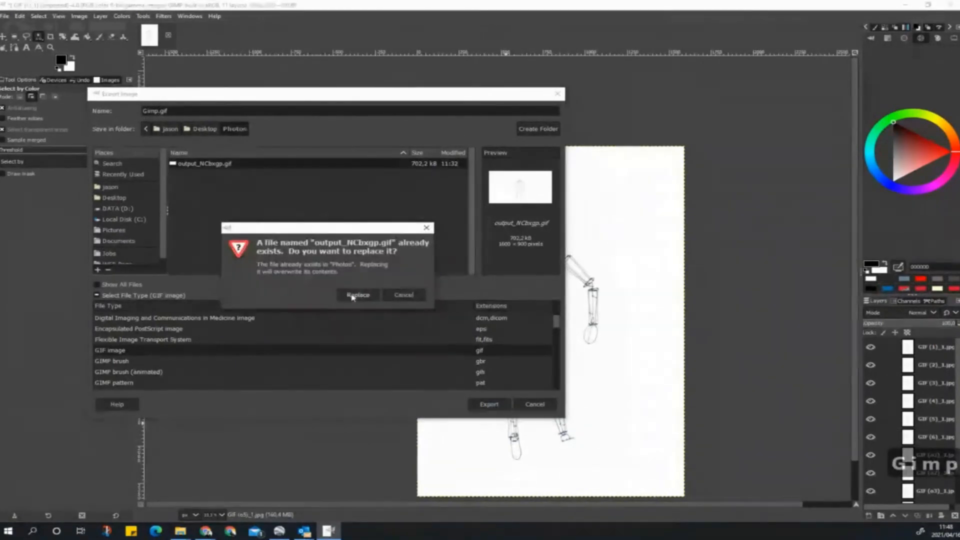
{"action": "left_click", "coordinate": [403, 295]}
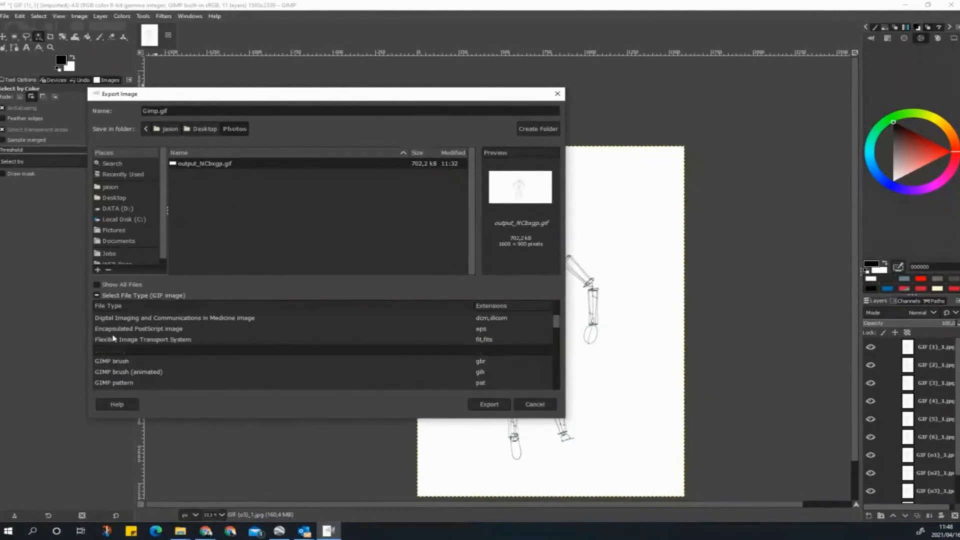
Step: Change the export file name to Gimp 1.gif, start the export and crop all layers to the image borders
{"action": "left_click", "coordinate": [158, 111]}
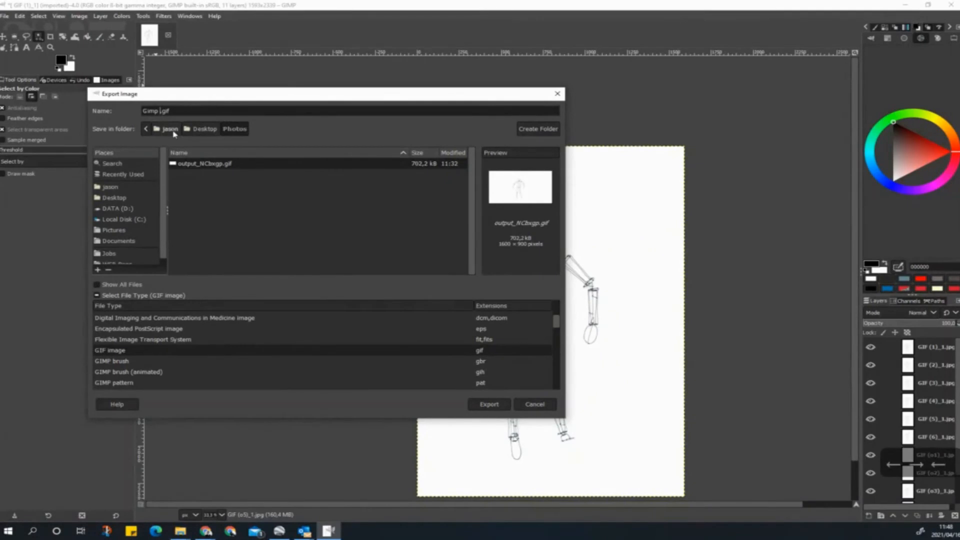
{"action": "key", "text": "Return"}
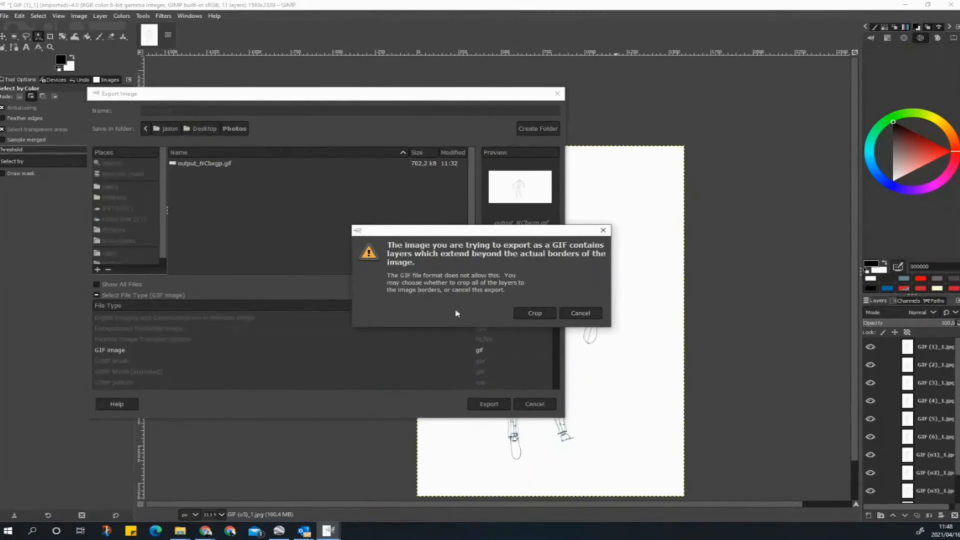
{"action": "left_click", "coordinate": [527, 316]}
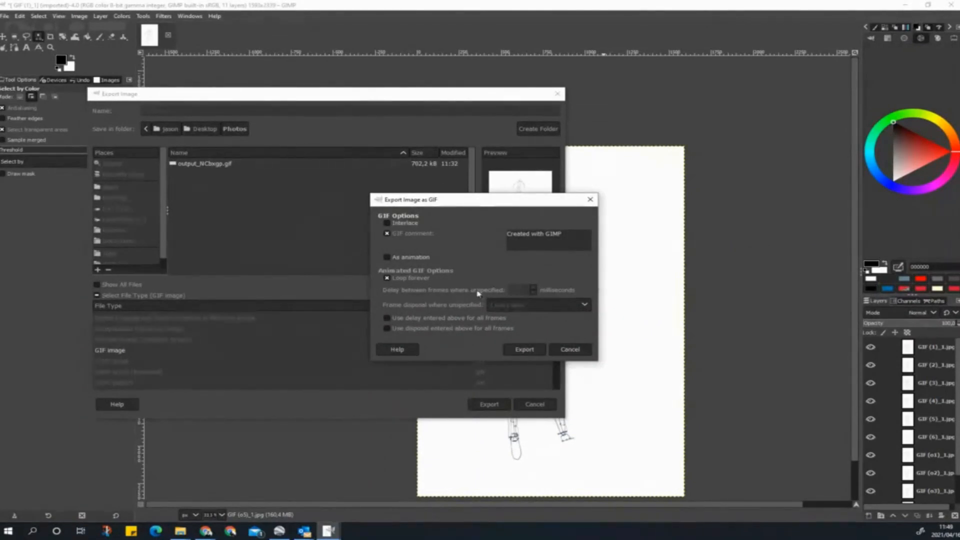
Step: Export the GIF as an animation with a 500 millisecond frame delay and One frame per layer (replace) disposal
{"action": "left_click", "coordinate": [390, 257]}
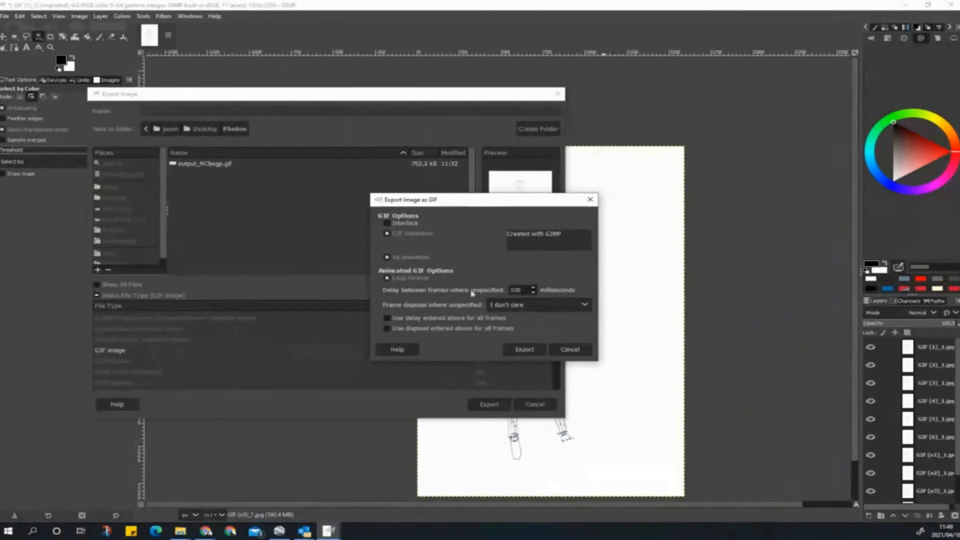
{"action": "double_click", "coordinate": [515, 291]}
{"action": "type", "text": "500"}
{"action": "left_click", "coordinate": [581, 305]}
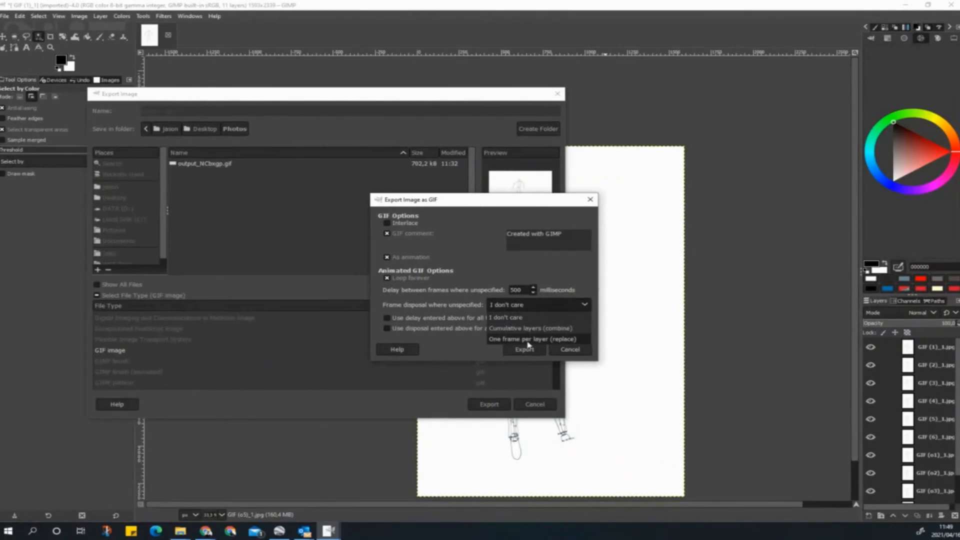
{"action": "left_click", "coordinate": [499, 340]}
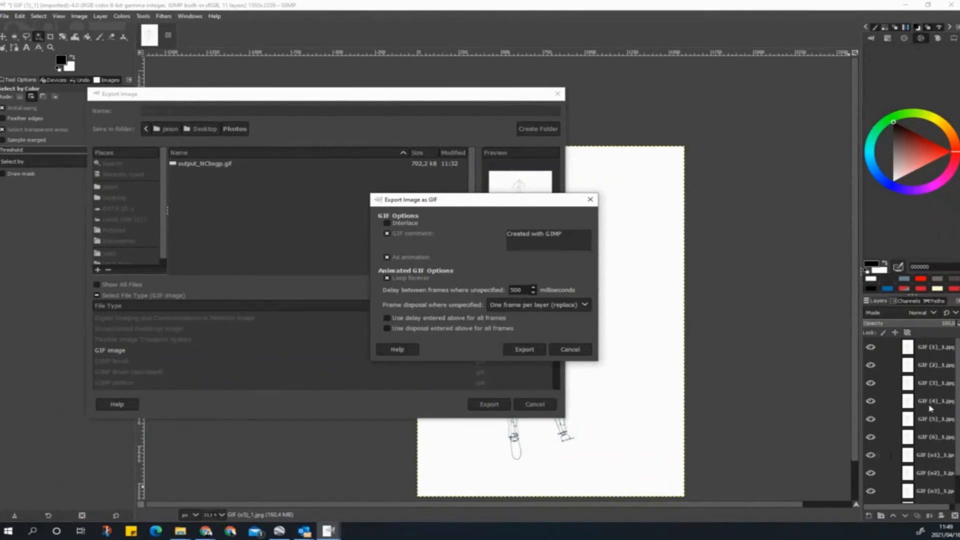
{"action": "left_click", "coordinate": [584, 306]}
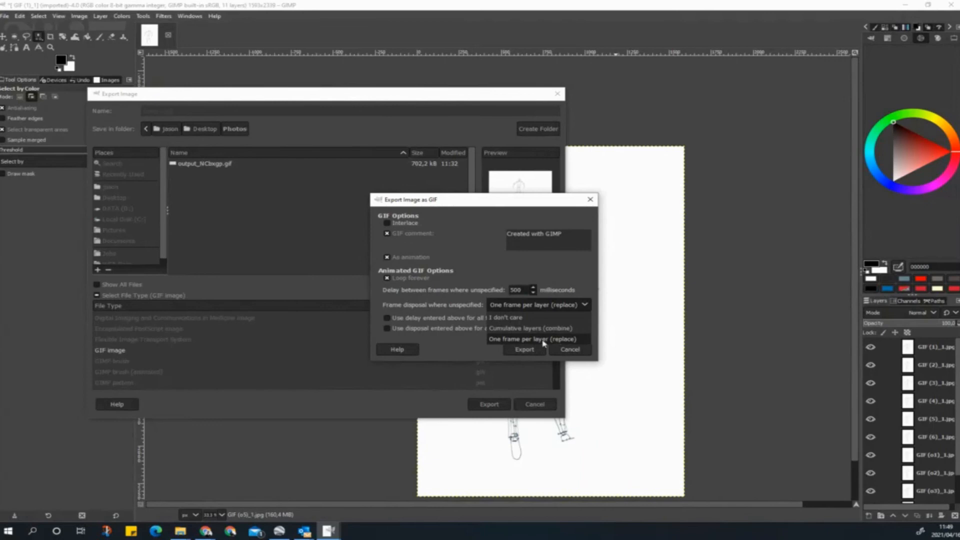
{"action": "left_click", "coordinate": [567, 341]}
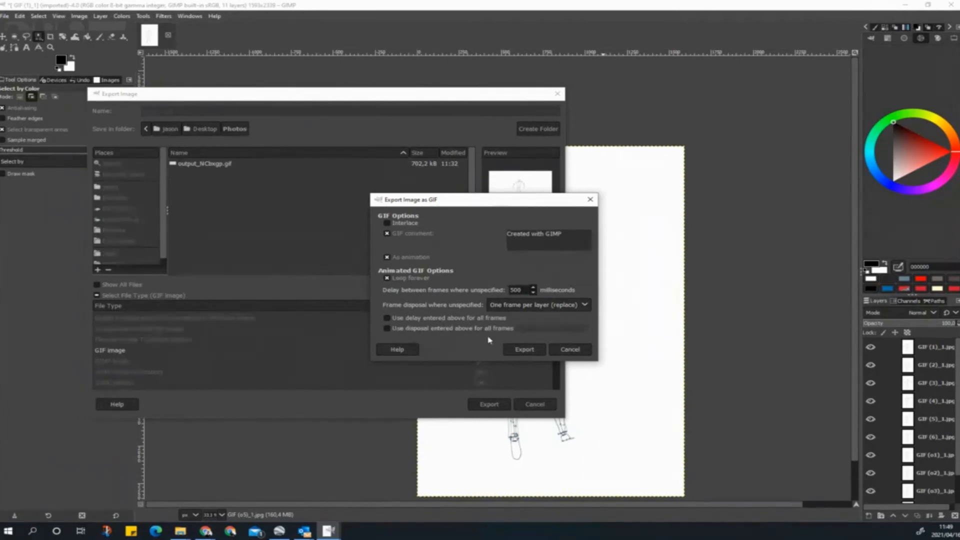
{"action": "left_click", "coordinate": [524, 349]}
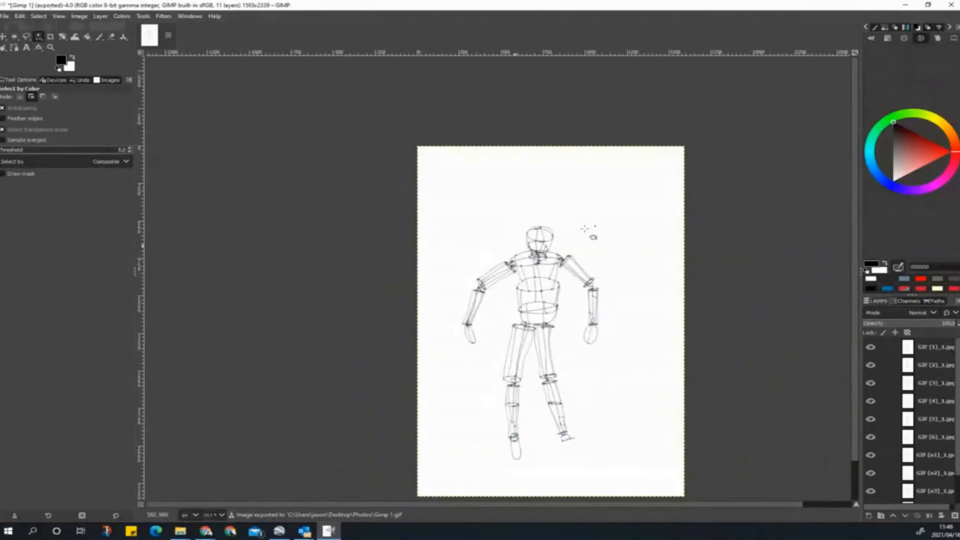
Step: Switch to the Photos folder in File Explorer and open Gimp 1.gif to view the exported animation
{"action": "left_click", "coordinate": [904, 7]}
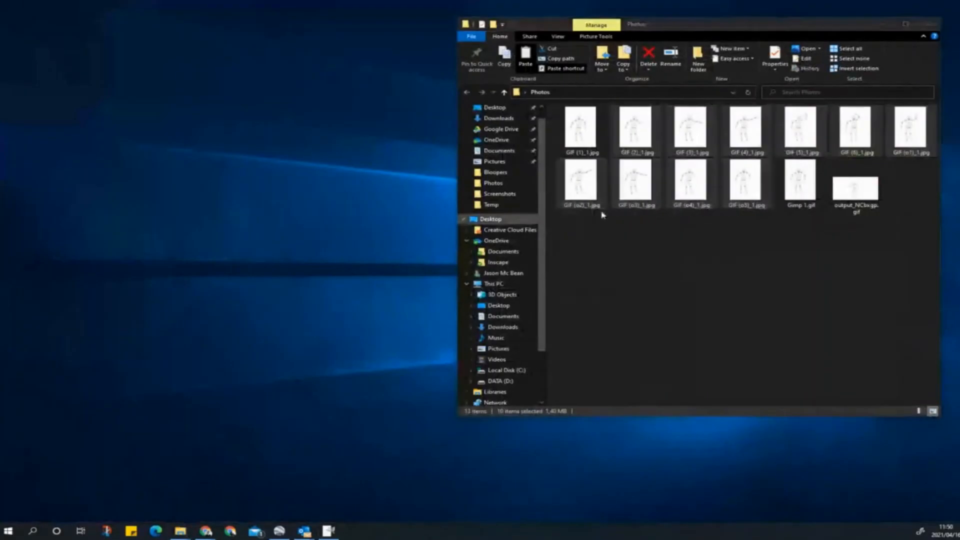
{"action": "left_click", "coordinate": [905, 24]}
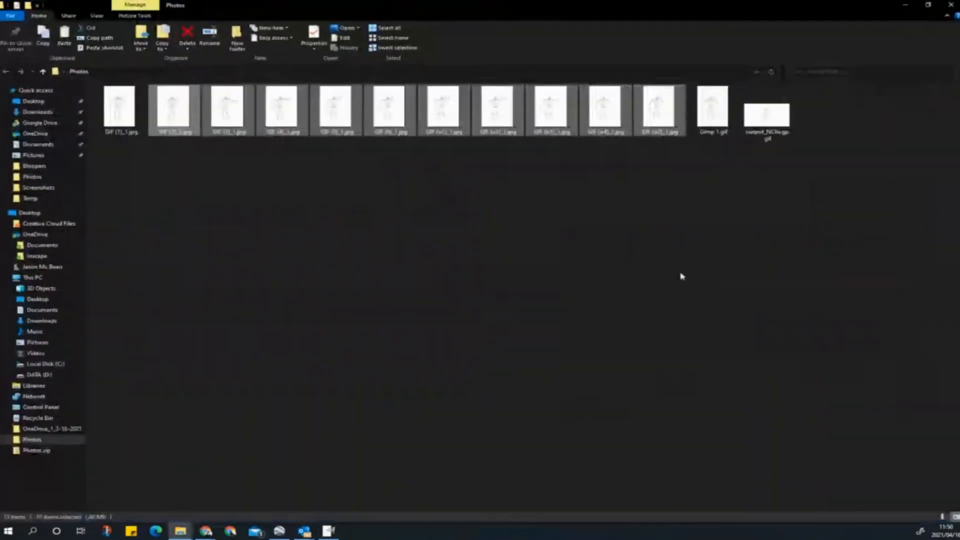
{"action": "key", "text": "Return"}
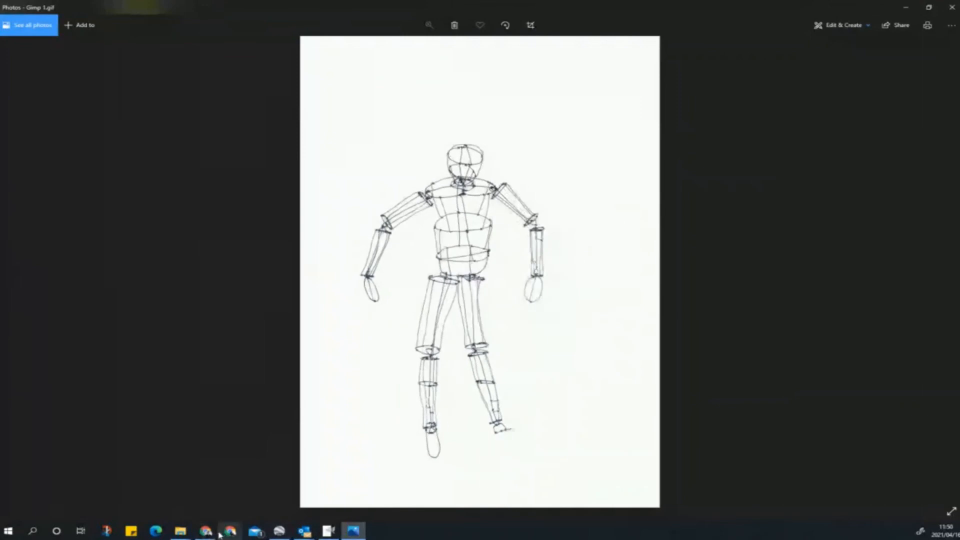
Step: Open the Wikimedia Commons PDF of Muybridge's man standing on his hands in Adobe Acrobat
{"action": "mouse_move", "coordinate": [206, 530]}
{"action": "left_click", "coordinate": [195, 499]}
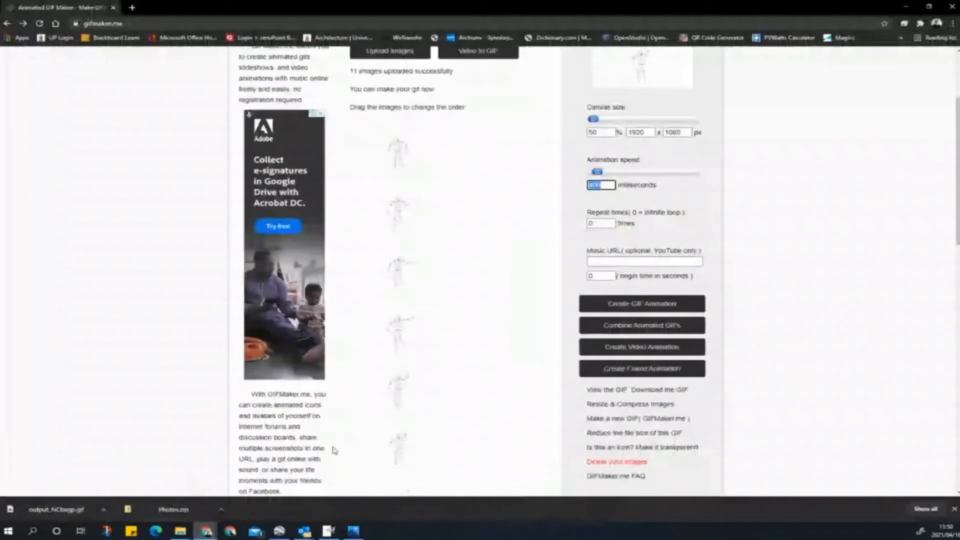
{"action": "left_click", "coordinate": [133, 8]}
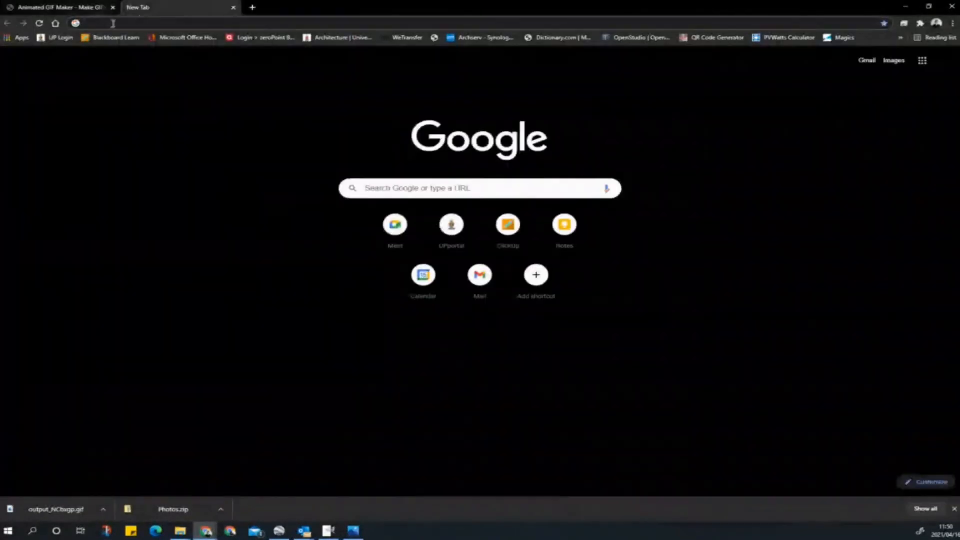
{"action": "left_click", "coordinate": [306, 533]}
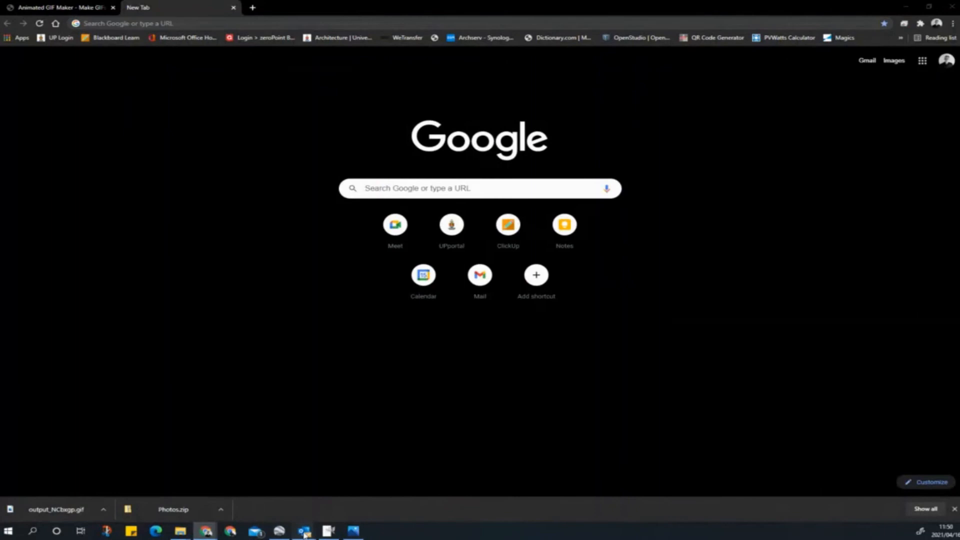
{"action": "left_click", "coordinate": [246, 505]}
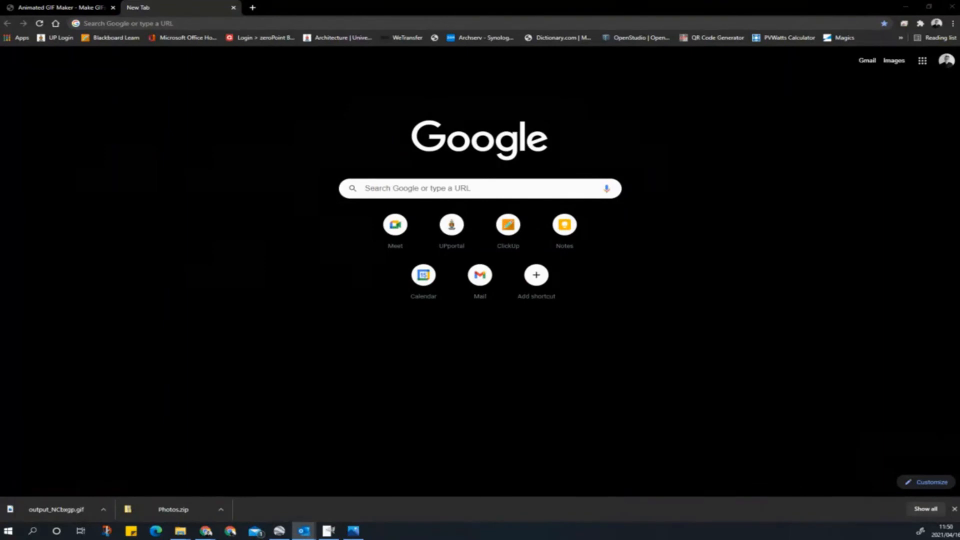
{"action": "left_click", "coordinate": [161, 11]}
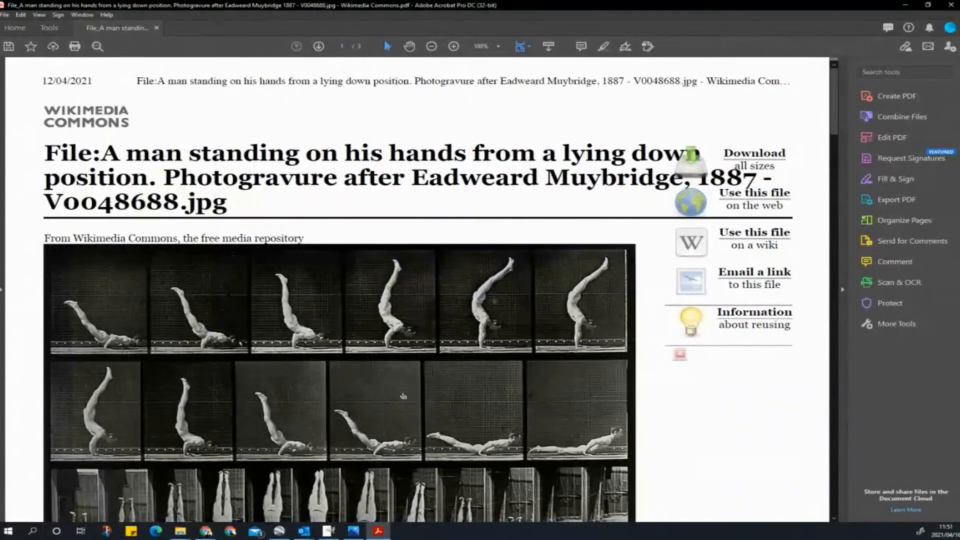
Step: Try to snip the first frame of the handstand photo sequence with Snip & Sketch
{"action": "scroll", "coordinate": [113, 142], "scroll_direction": "down", "scroll_amount": 3}
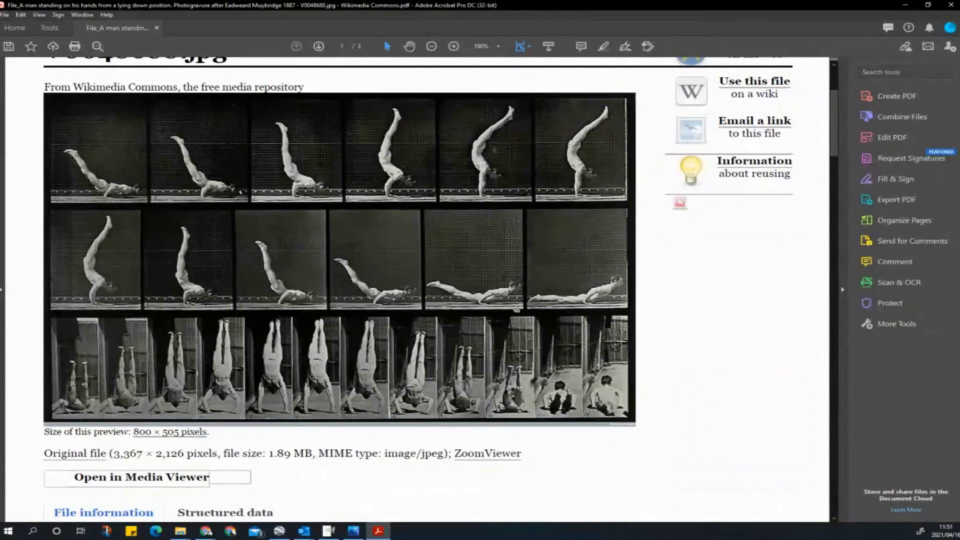
{"action": "scroll", "coordinate": [397, 285], "scroll_direction": "up", "scroll_amount": 2}
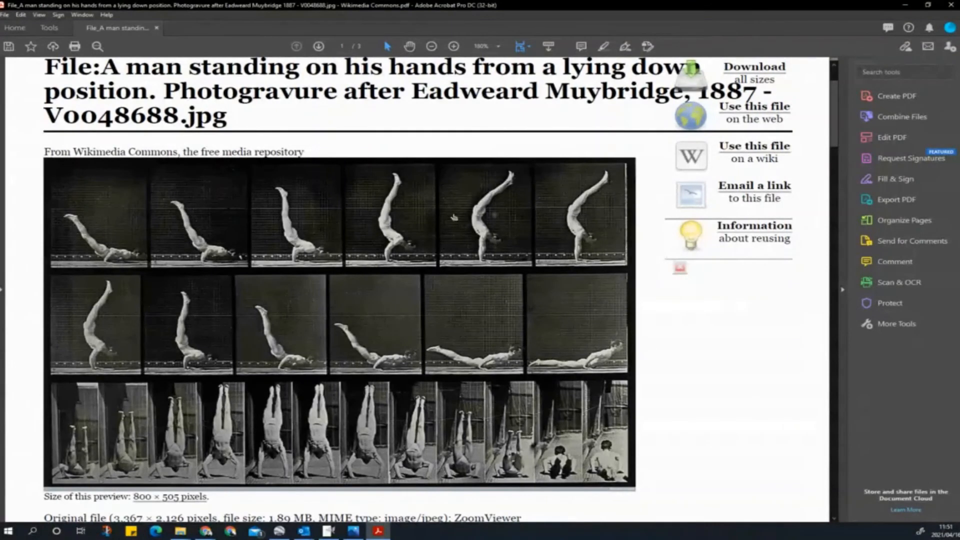
{"action": "left_click", "coordinate": [573, 310]}
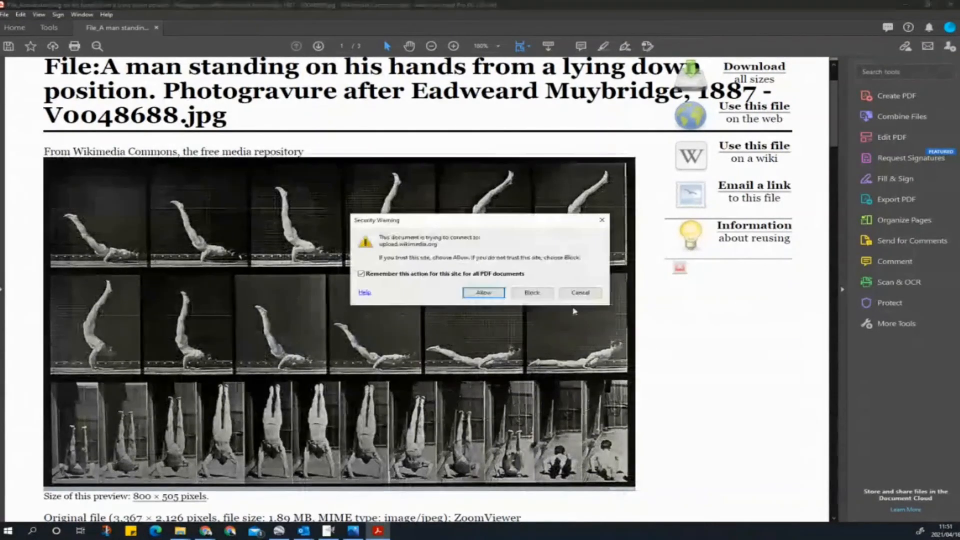
{"action": "left_click", "coordinate": [580, 293]}
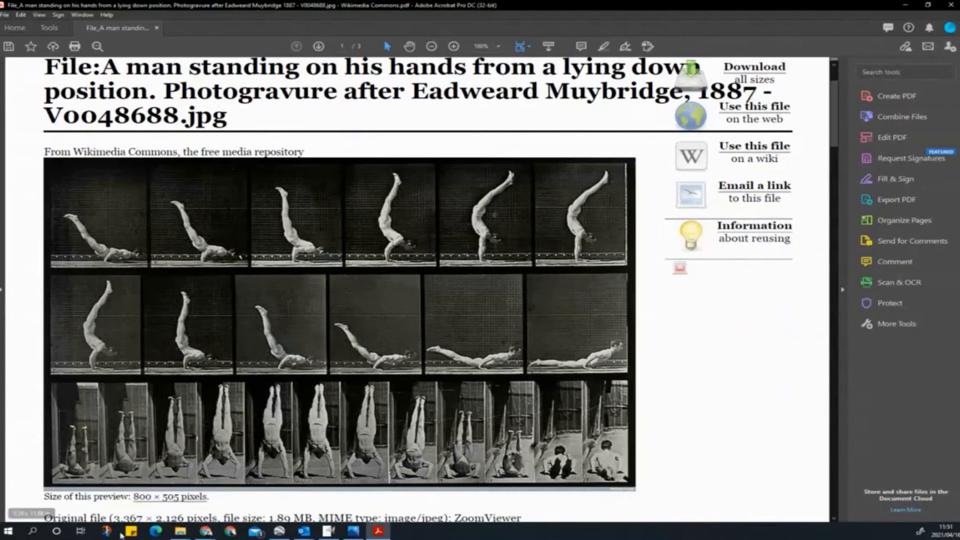
{"action": "left_click", "coordinate": [107, 531]}
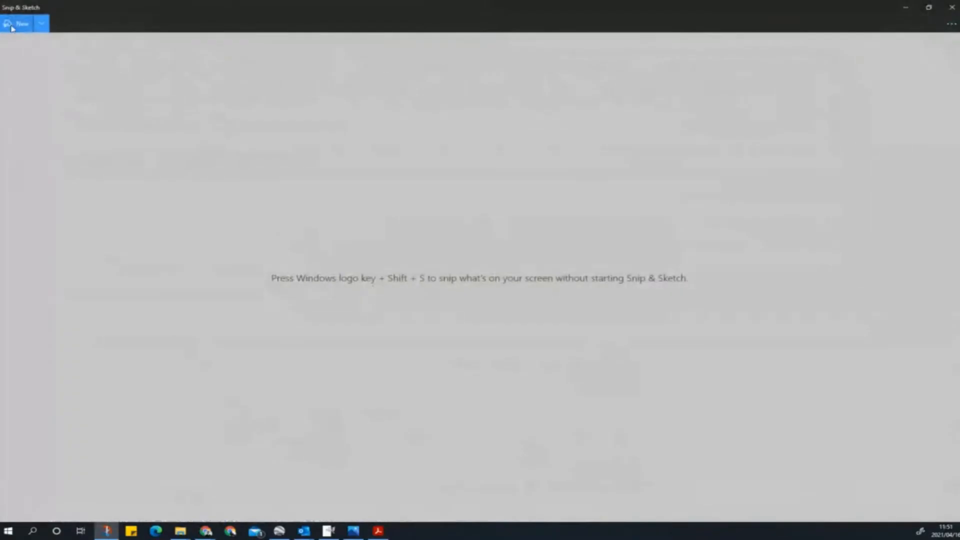
{"action": "left_click", "coordinate": [18, 24]}
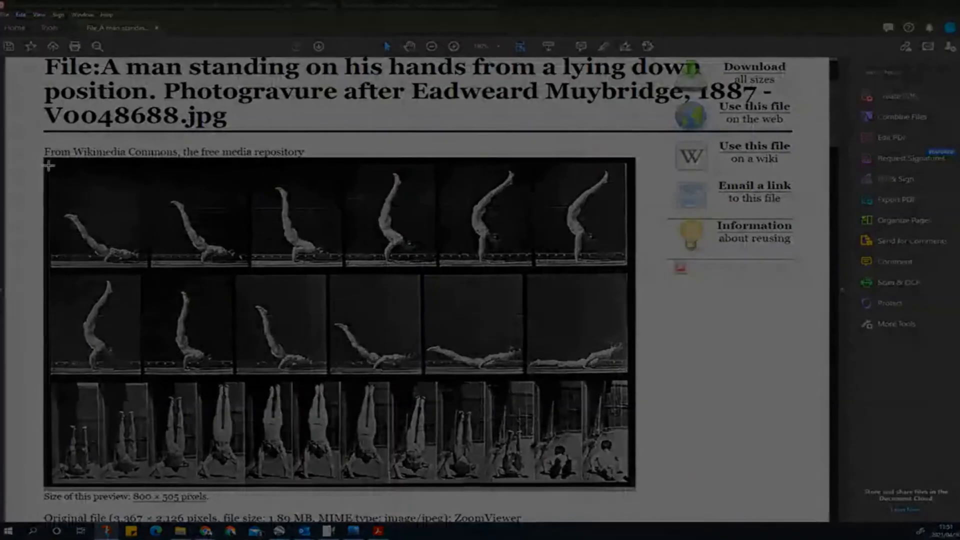
{"action": "left_click_drag", "start_coordinate": [48, 166], "coordinate": [149, 268]}
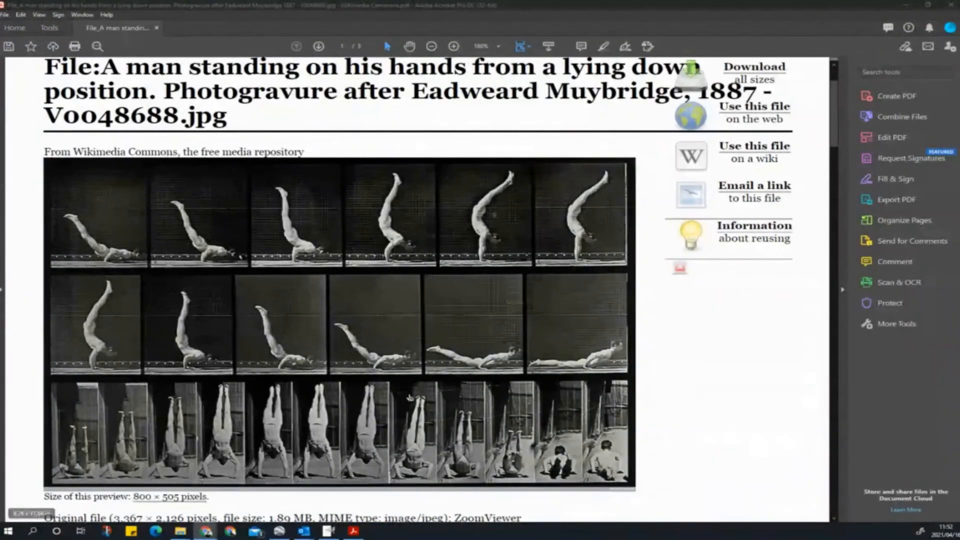
{"action": "left_click", "coordinate": [334, 532]}
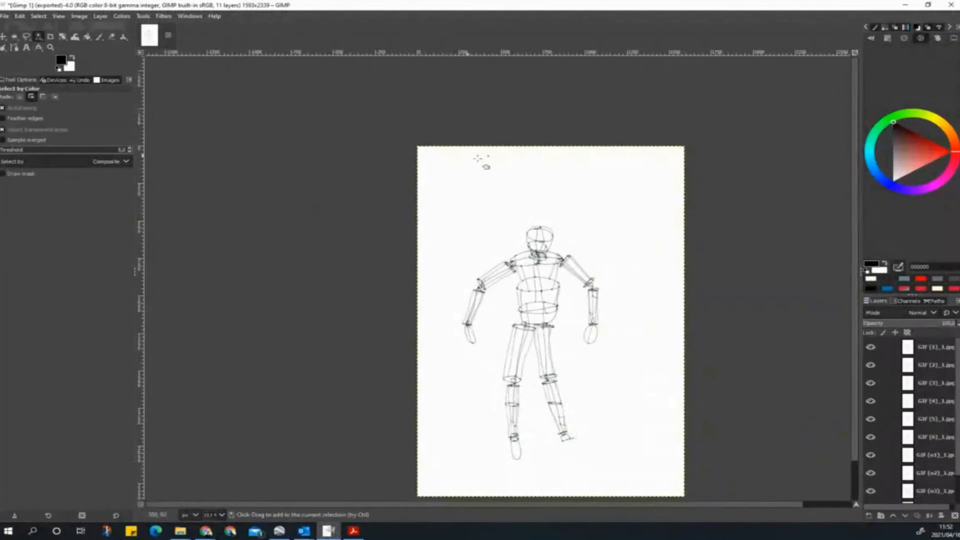
{"action": "left_click", "coordinate": [5, 16]}
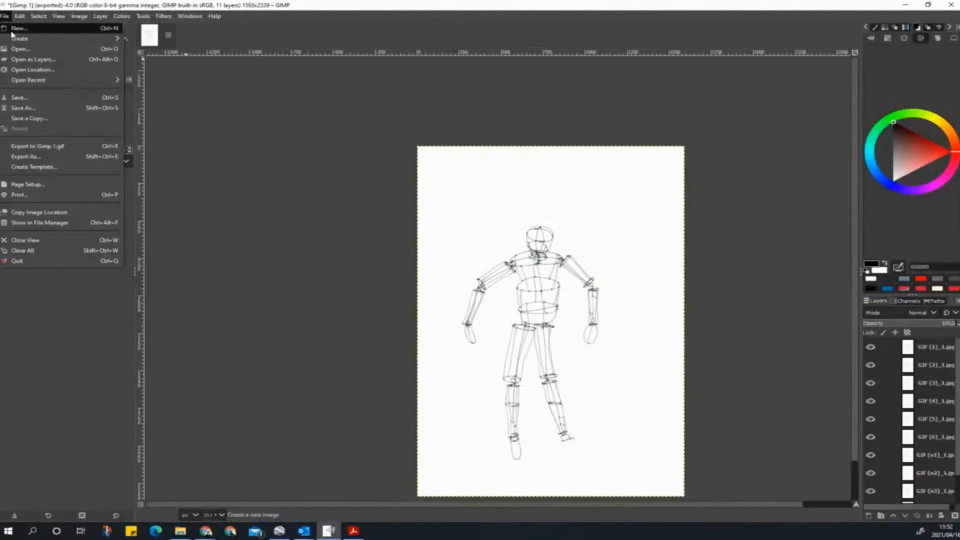
{"action": "left_click", "coordinate": [15, 22]}
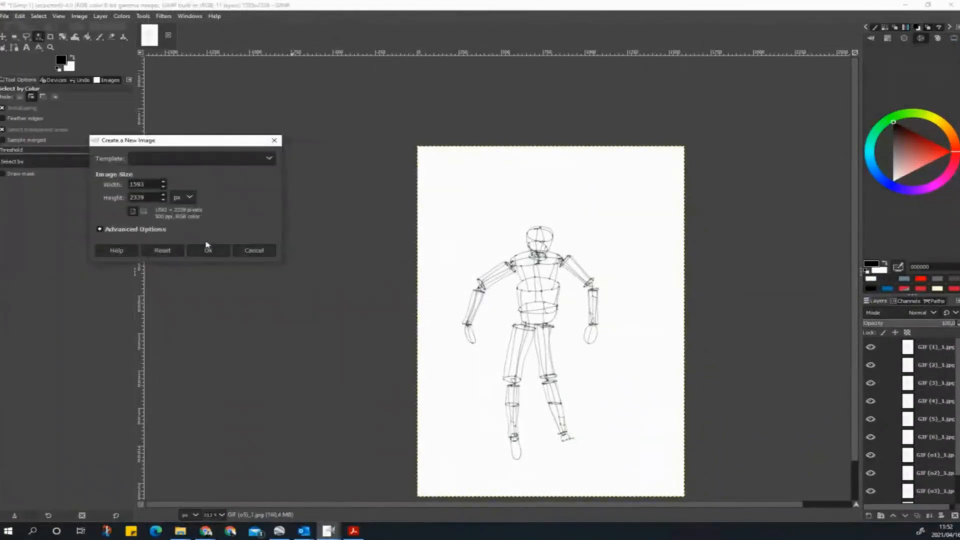
{"action": "left_click", "coordinate": [257, 252]}
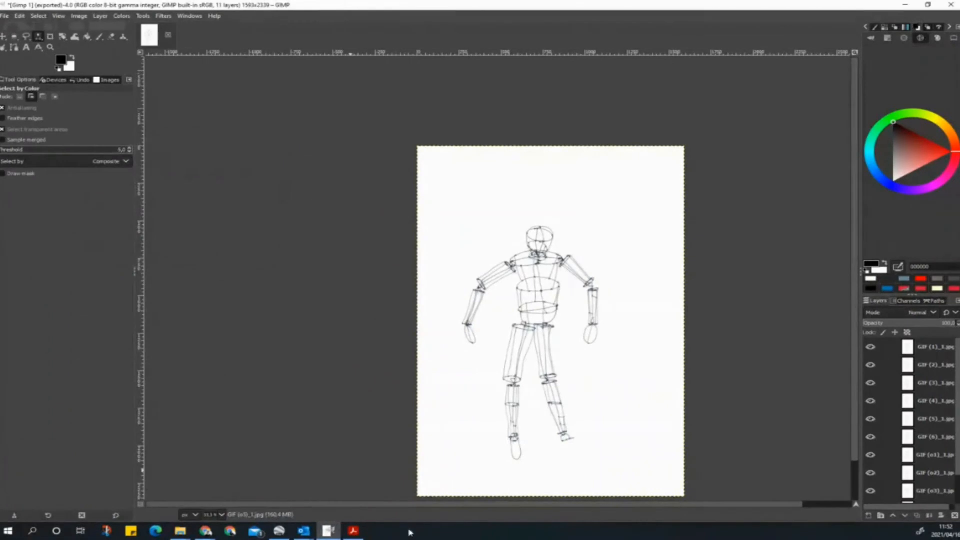
{"action": "left_click", "coordinate": [353, 531]}
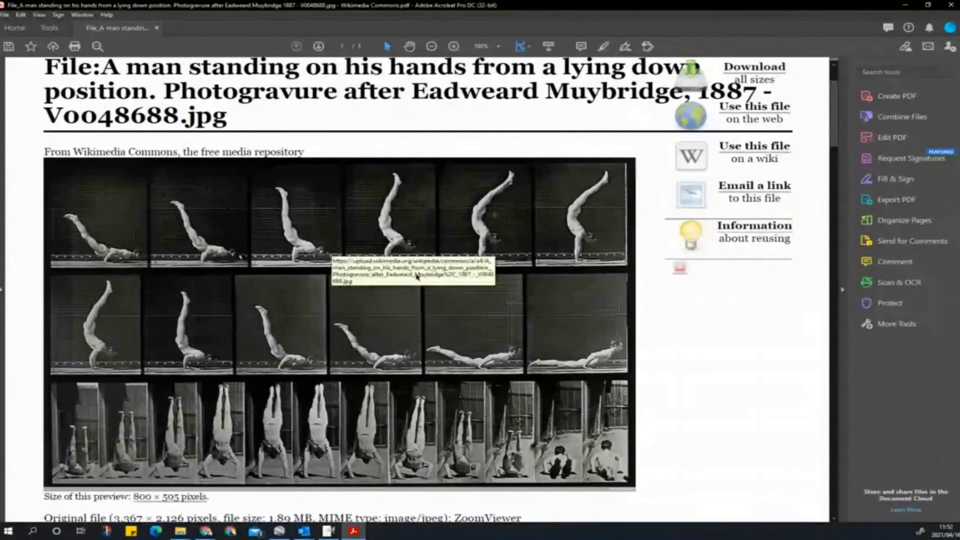
Step: Snip the top row of six handstand frames from the PDF with Snip & Sketch
{"action": "scroll", "coordinate": [526, 356], "scroll_direction": "down", "scroll_amount": 3}
{"action": "scroll", "coordinate": [218, 258], "scroll_direction": "up", "scroll_amount": 1}
{"action": "scroll", "coordinate": [218, 258], "scroll_direction": "up", "scroll_amount": 1}
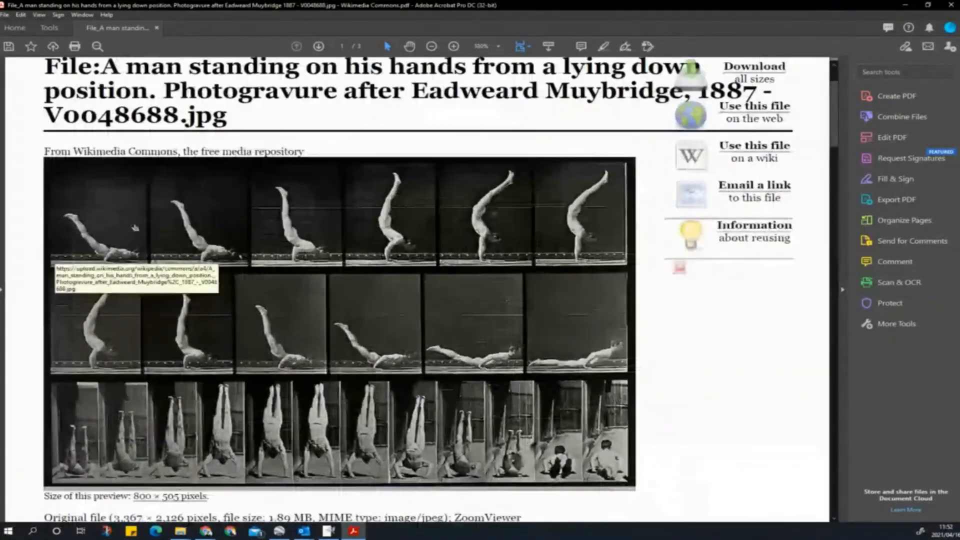
{"action": "scroll", "coordinate": [197, 289], "scroll_direction": "down", "scroll_amount": 1}
{"action": "scroll", "coordinate": [341, 289], "scroll_direction": "up", "scroll_amount": 1}
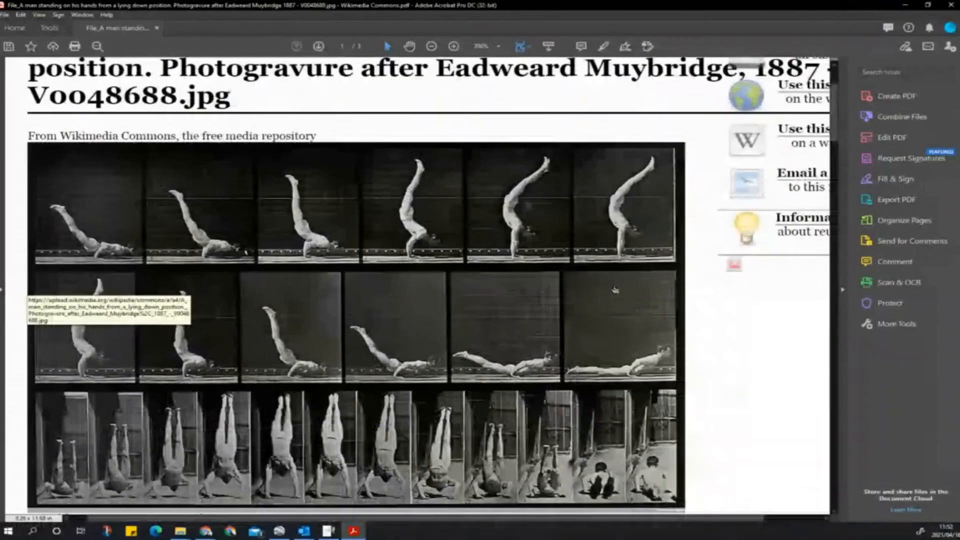
{"action": "left_click_drag", "start_coordinate": [407, 519], "coordinate": [389, 518]}
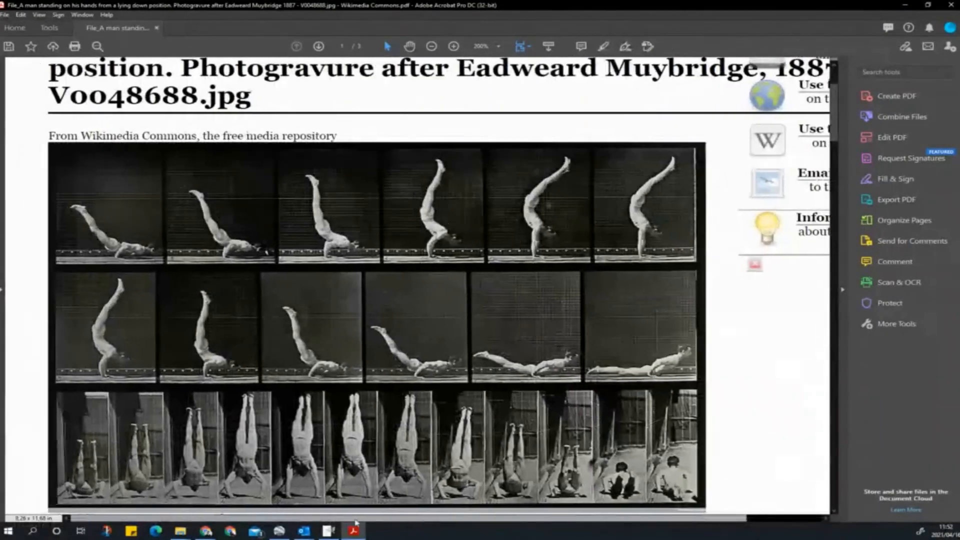
{"action": "scroll", "coordinate": [400, 268], "scroll_direction": "down", "scroll_amount": 1}
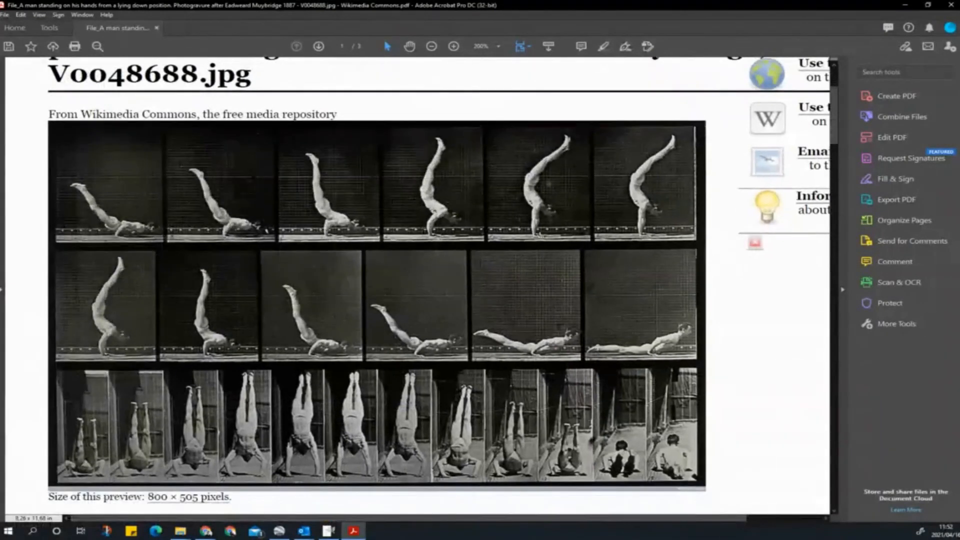
{"action": "scroll", "coordinate": [538, 232], "scroll_direction": "up", "scroll_amount": 2}
{"action": "scroll", "coordinate": [538, 232], "scroll_direction": "down", "scroll_amount": 2}
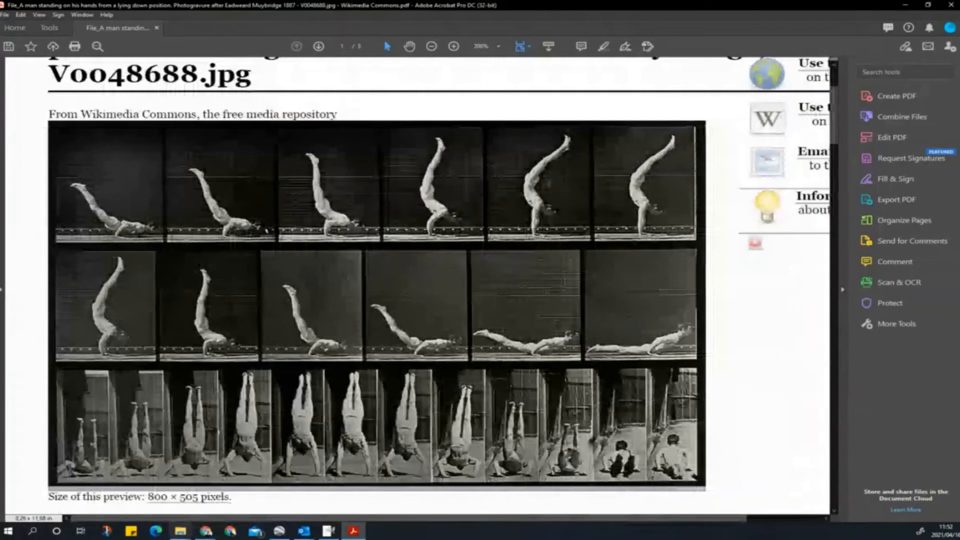
{"action": "left_click", "coordinate": [106, 530]}
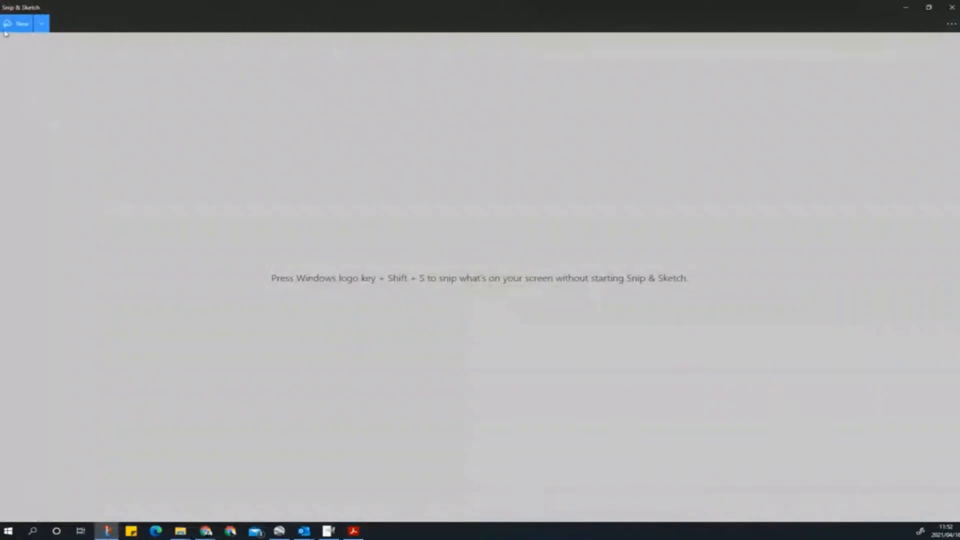
{"action": "key", "text": "ctrl+n"}
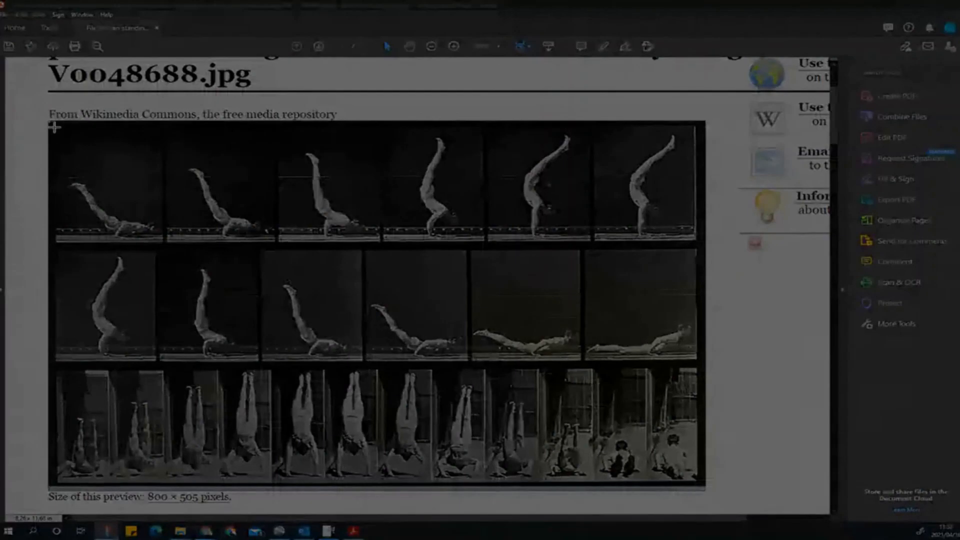
{"action": "mouse_move", "coordinate": [49, 121]}
{"action": "left_mouse_down"}
{"action": "mouse_move", "coordinate": [688, 262]}
{"action": "mouse_move", "coordinate": [702, 244]}
{"action": "left_mouse_up"}
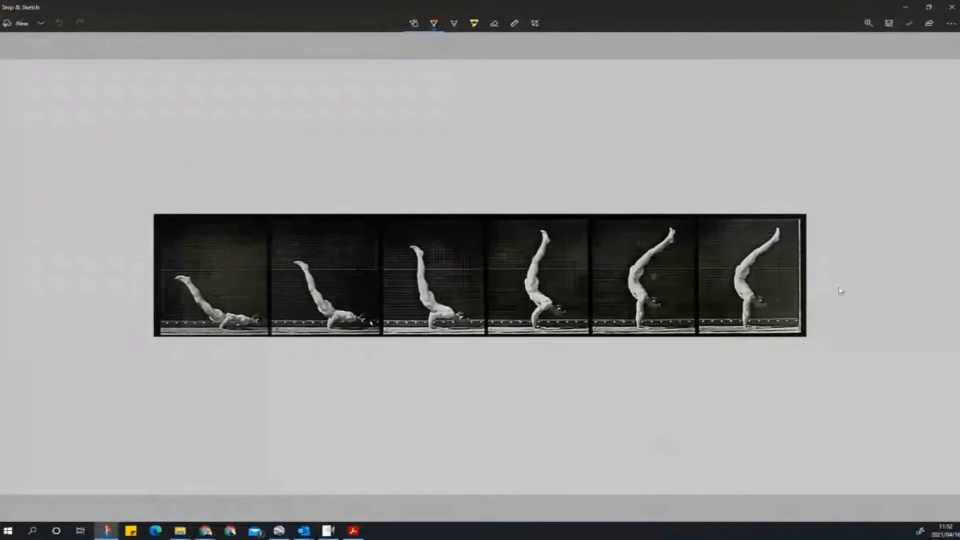
Step: Save the snip to the Desktop as a PNG named test 2 and close Snip & Sketch
{"action": "left_click", "coordinate": [888, 23]}
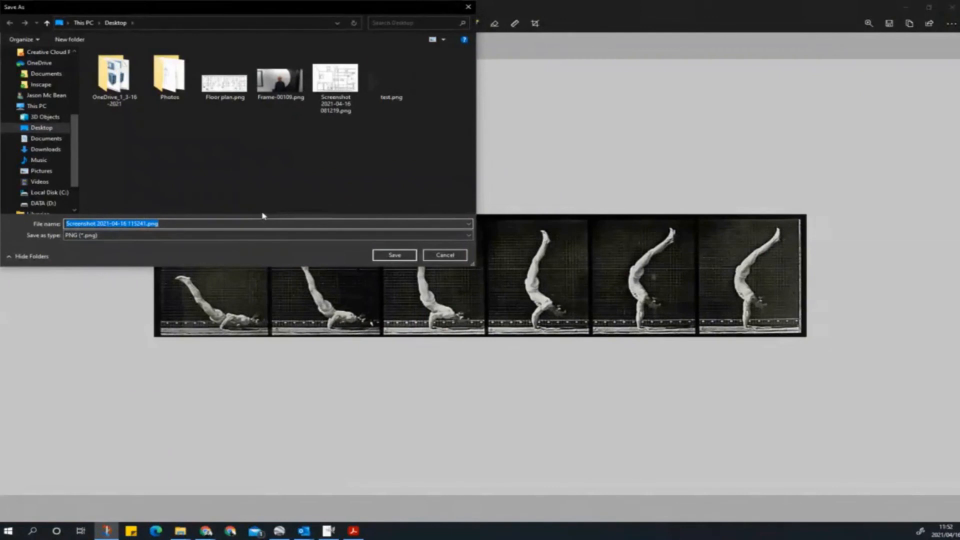
{"action": "type", "text": "test 2"}
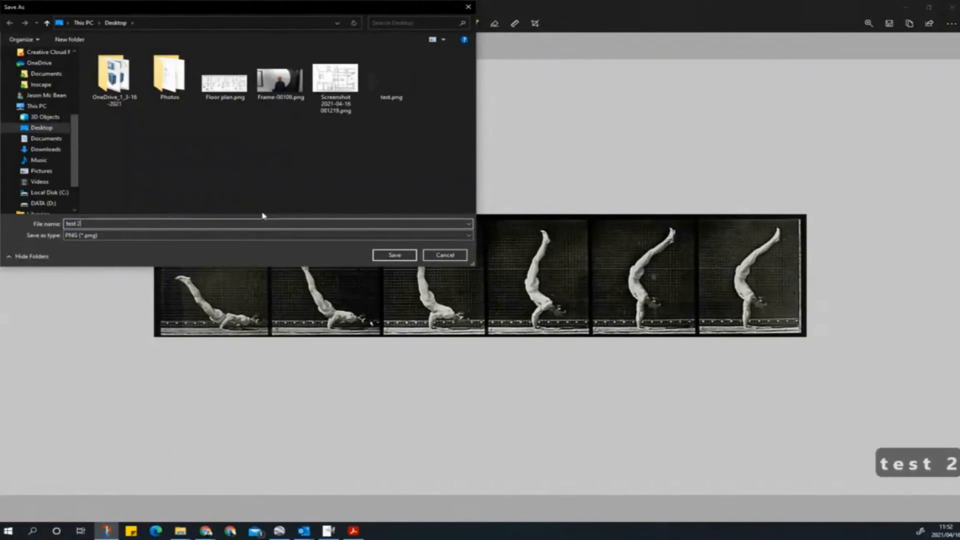
{"action": "key", "text": "Return"}
{"action": "left_click", "coordinate": [952, 7]}
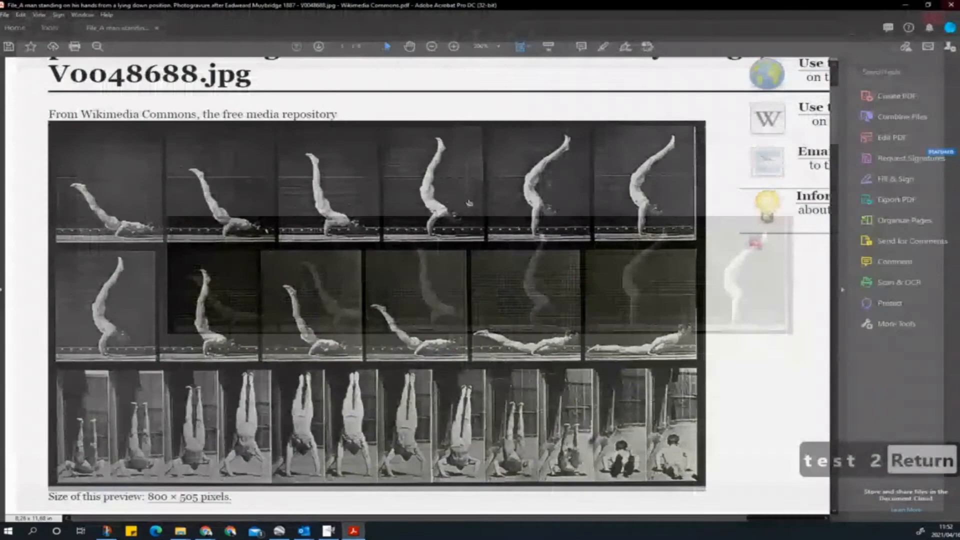
Step: Switch to GIMP and open the image test 2.png from the Desktop
{"action": "left_click", "coordinate": [905, 6]}
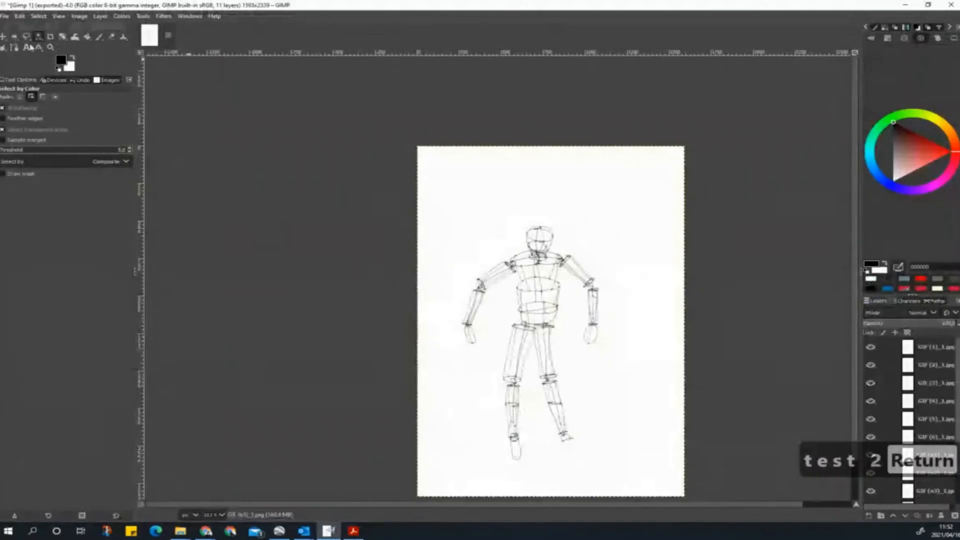
{"action": "left_click", "coordinate": [6, 18]}
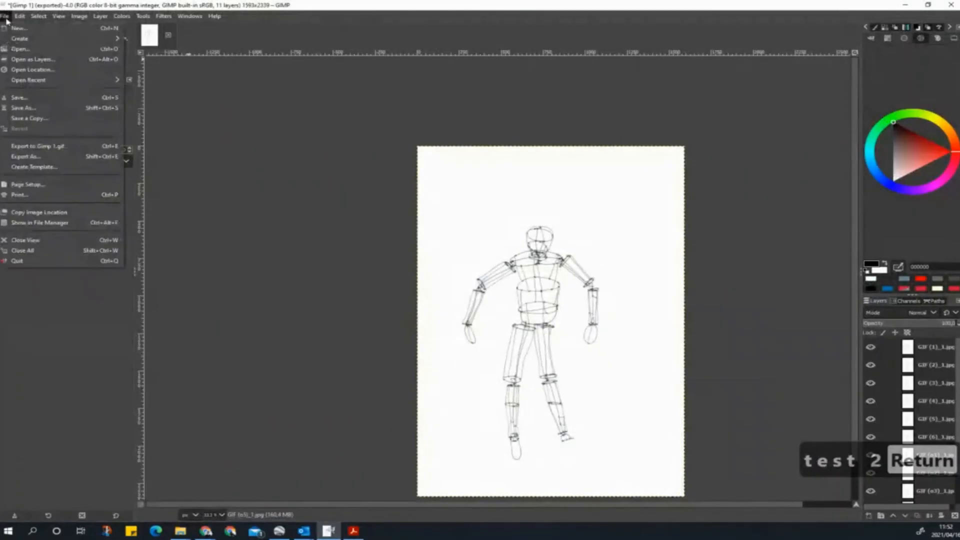
{"action": "left_click", "coordinate": [25, 48]}
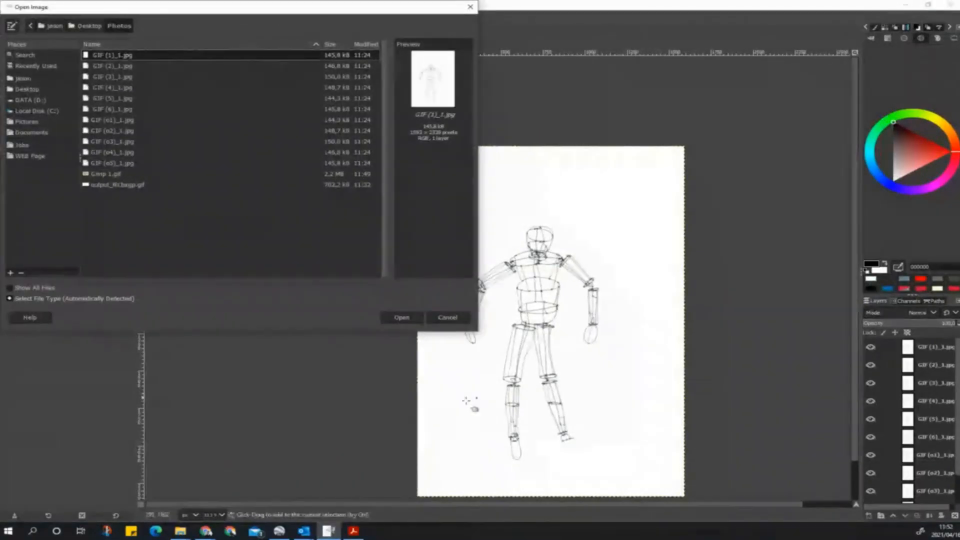
{"action": "left_click", "coordinate": [27, 122]}
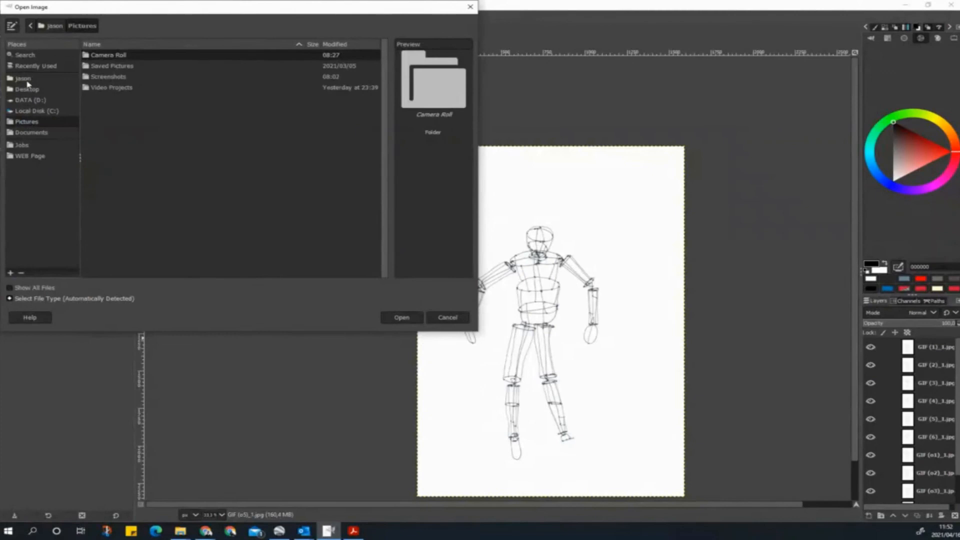
{"action": "left_click", "coordinate": [27, 89]}
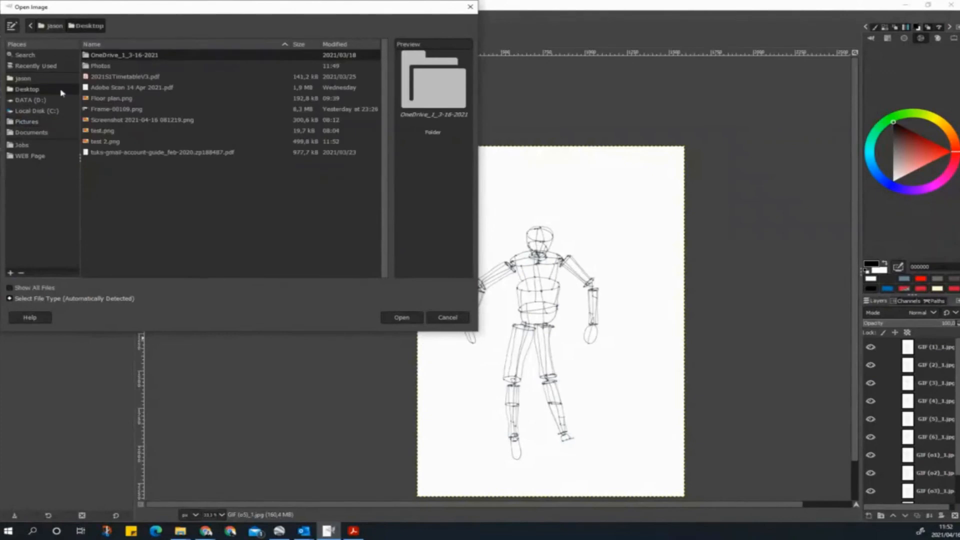
{"action": "left_click", "coordinate": [104, 142]}
{"action": "left_click", "coordinate": [391, 317]}
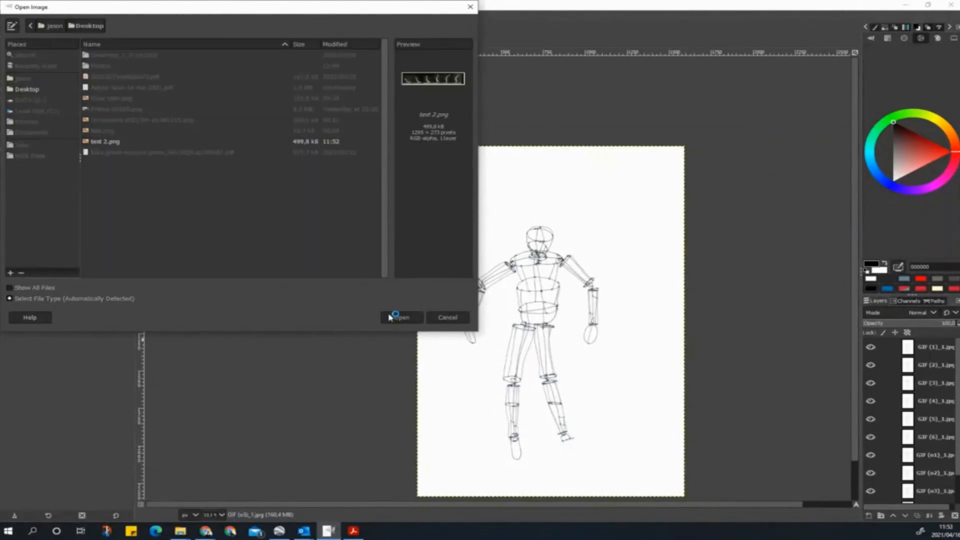
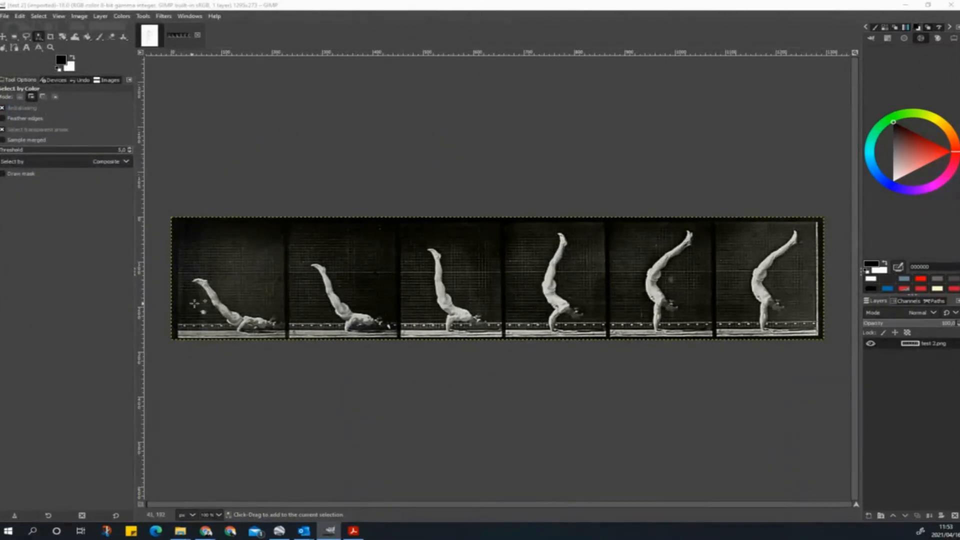
Step: Duplicate the test 2.png layer five times, giving six identical layers of the handstand strip
{"action": "scroll", "coordinate": [194, 304], "scroll_direction": "up", "scroll_amount": 3}
{"action": "scroll", "coordinate": [560, 337], "scroll_direction": "down", "scroll_amount": 1}
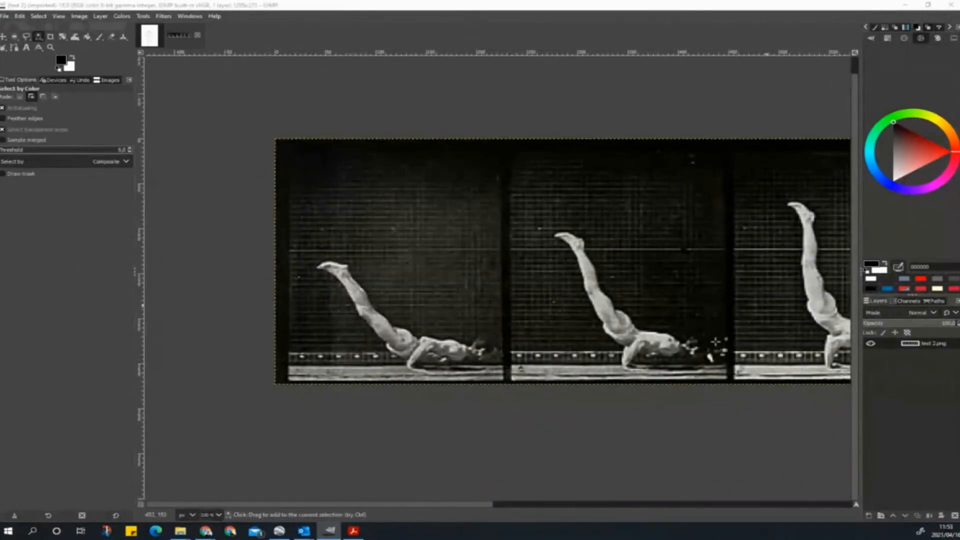
{"action": "scroll", "coordinate": [725, 358], "scroll_direction": "down", "scroll_amount": 1}
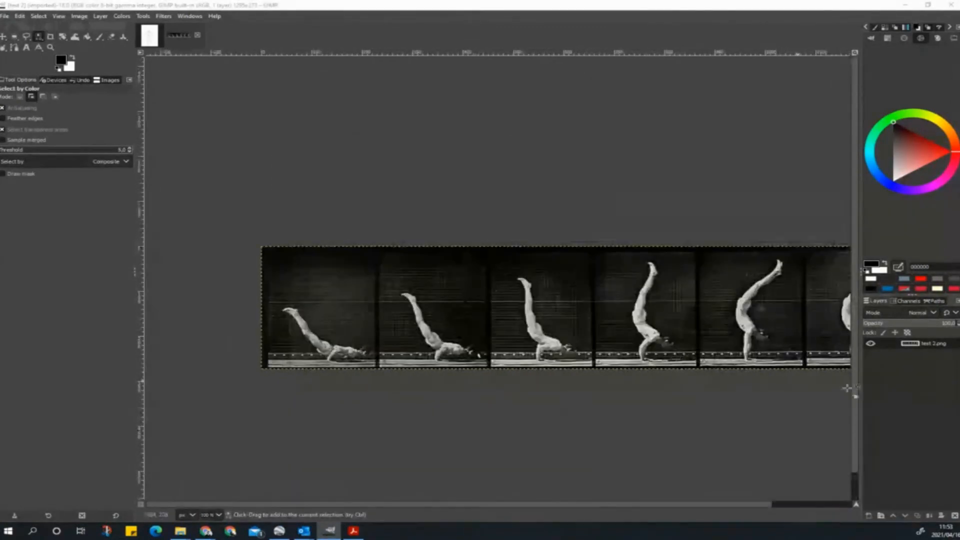
{"action": "scroll", "coordinate": [846, 388], "scroll_direction": "down", "scroll_amount": 1}
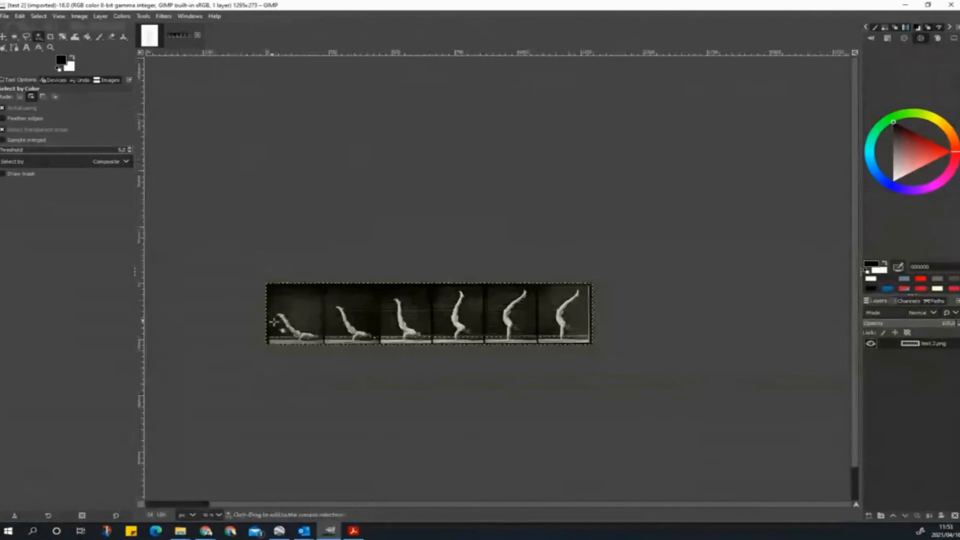
{"action": "right_click", "coordinate": [924, 347]}
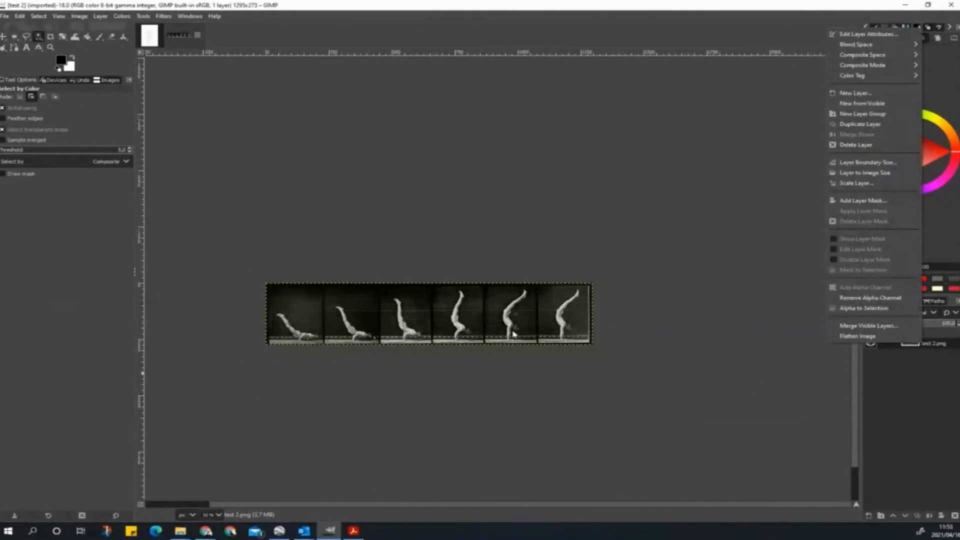
{"action": "left_click", "coordinate": [860, 124]}
{"action": "right_click", "coordinate": [928, 349]}
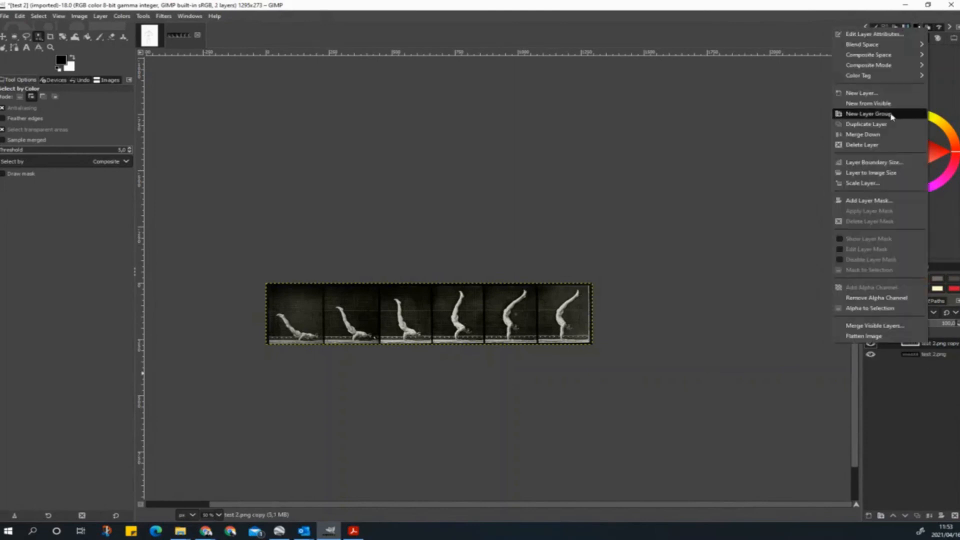
{"action": "left_click", "coordinate": [883, 125]}
{"action": "right_click", "coordinate": [943, 349]}
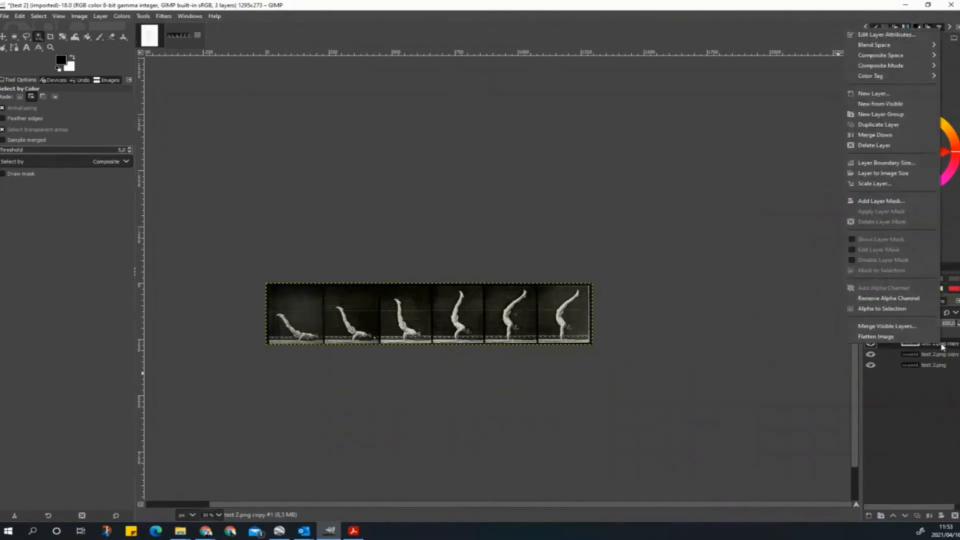
{"action": "left_click", "coordinate": [884, 126]}
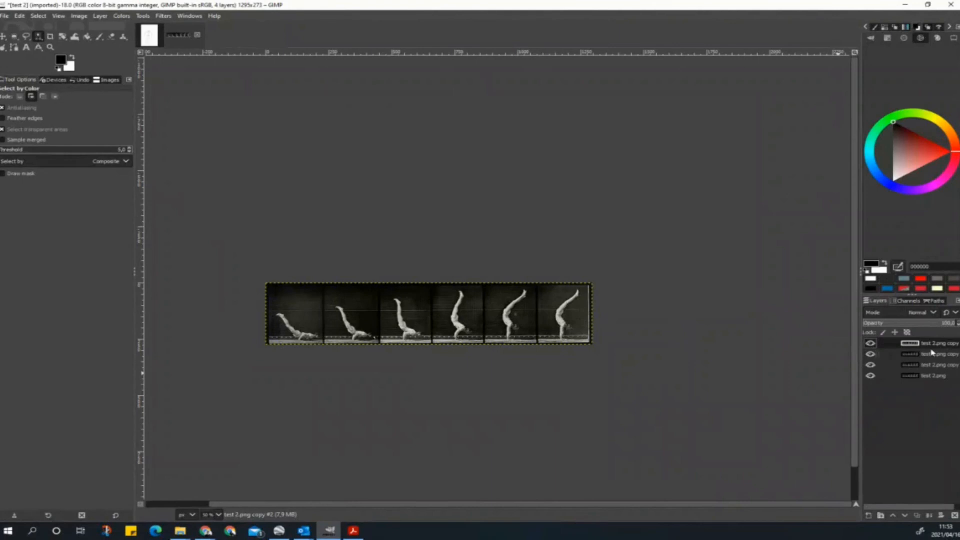
{"action": "right_click", "coordinate": [932, 352]}
{"action": "left_click", "coordinate": [883, 125]}
{"action": "right_click", "coordinate": [929, 345]}
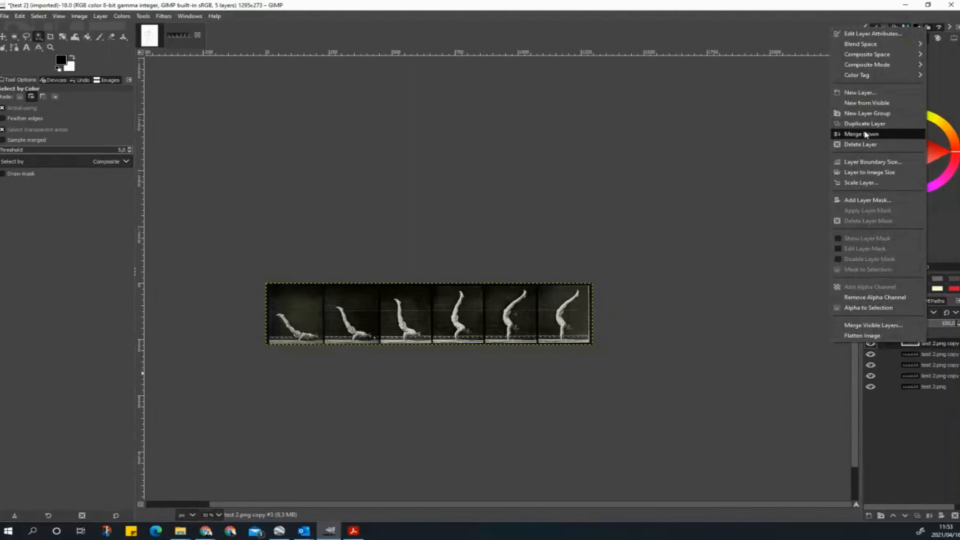
{"action": "left_click", "coordinate": [880, 131]}
Step: Select the original bottom layer, hide the five copies, and set the Crop tool to affect the current layer only
{"action": "left_click", "coordinate": [911, 398]}
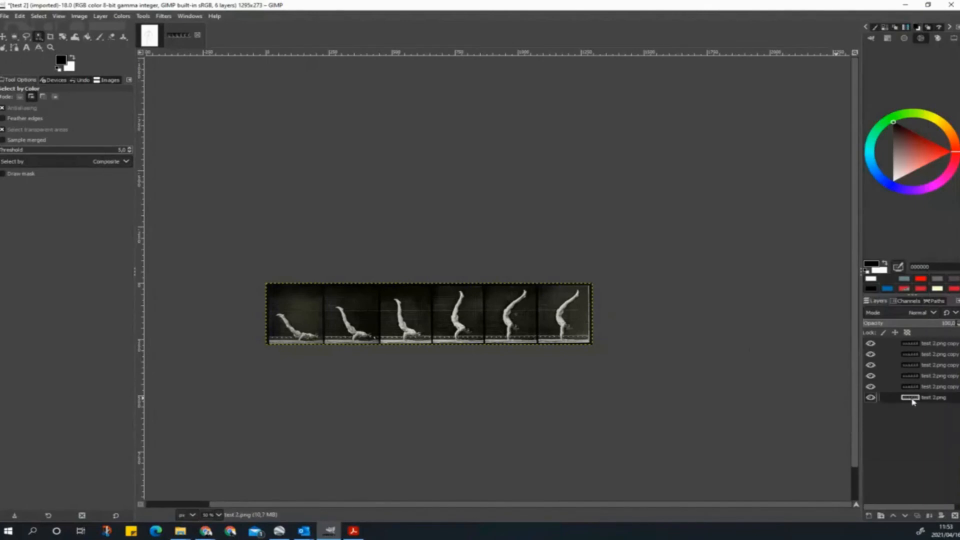
{"action": "left_click", "coordinate": [871, 345]}
{"action": "scroll", "coordinate": [197, 398], "scroll_direction": "up", "scroll_amount": 2}
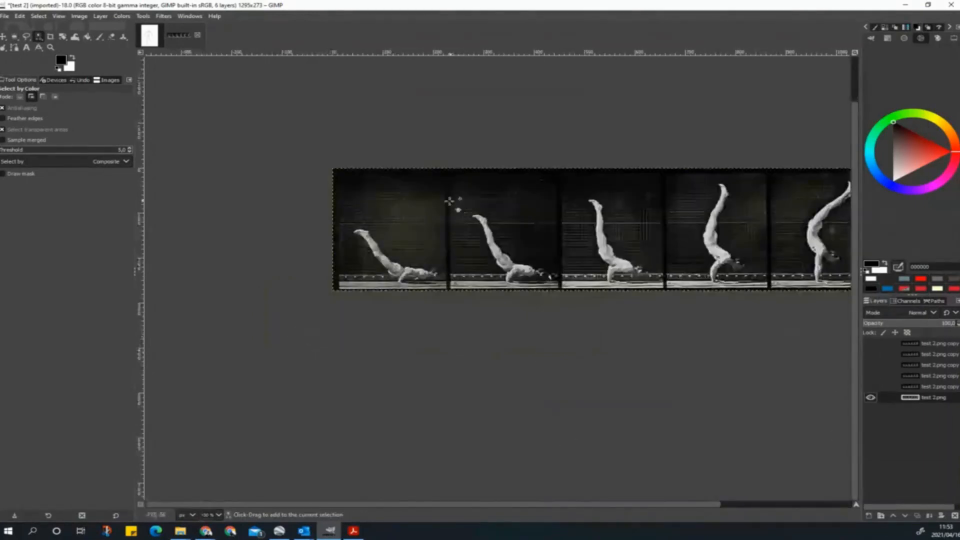
{"action": "scroll", "coordinate": [449, 207], "scroll_direction": "up", "scroll_amount": 2}
{"action": "left_click", "coordinate": [51, 36]}
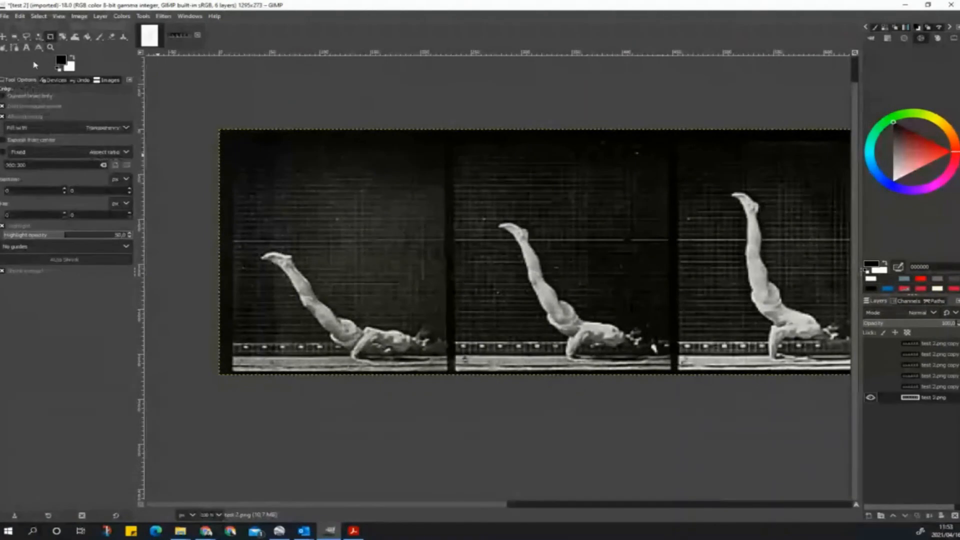
{"action": "left_click", "coordinate": [2, 96]}
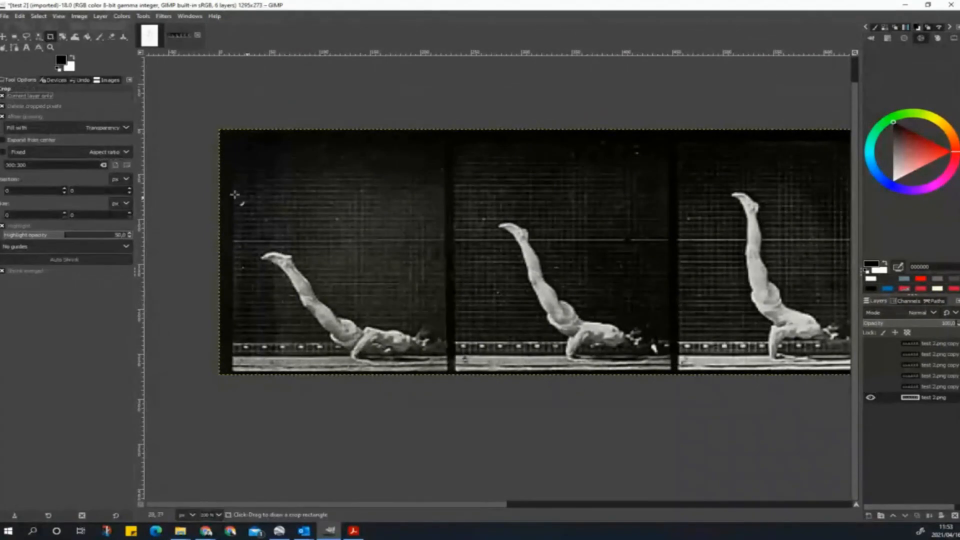
Step: Crop the bottom layer to the first handstand frame, 213 × 260 px, with a horizontal guide along the frame's top edge
{"action": "left_click_drag", "start_coordinate": [228, 138], "coordinate": [449, 374]}
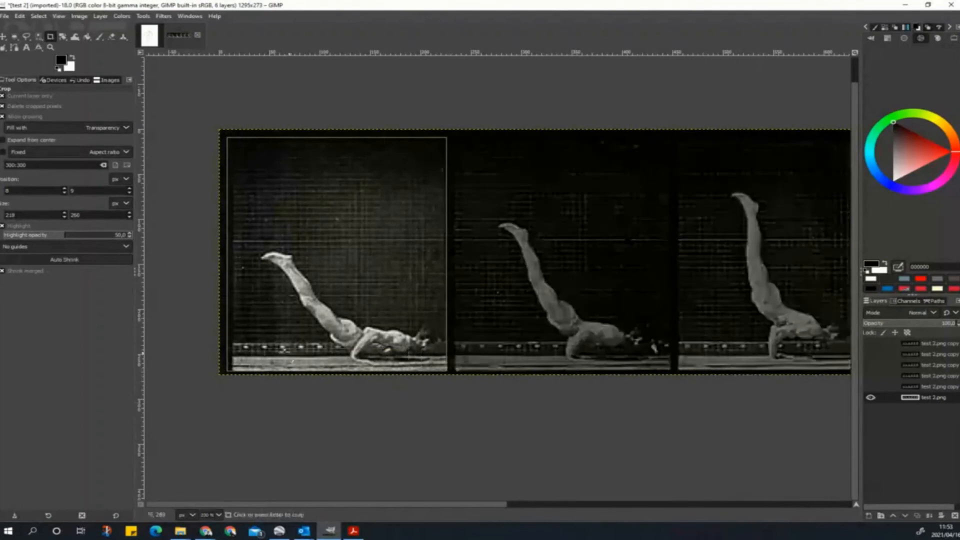
{"action": "left_click_drag", "start_coordinate": [233, 336], "coordinate": [239, 335]}
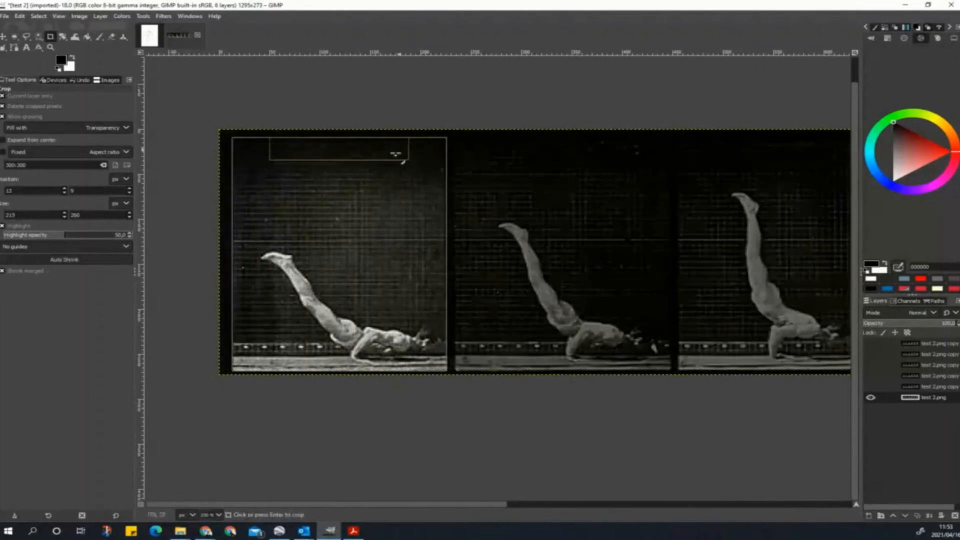
{"action": "left_click_drag", "start_coordinate": [423, 52], "coordinate": [451, 137]}
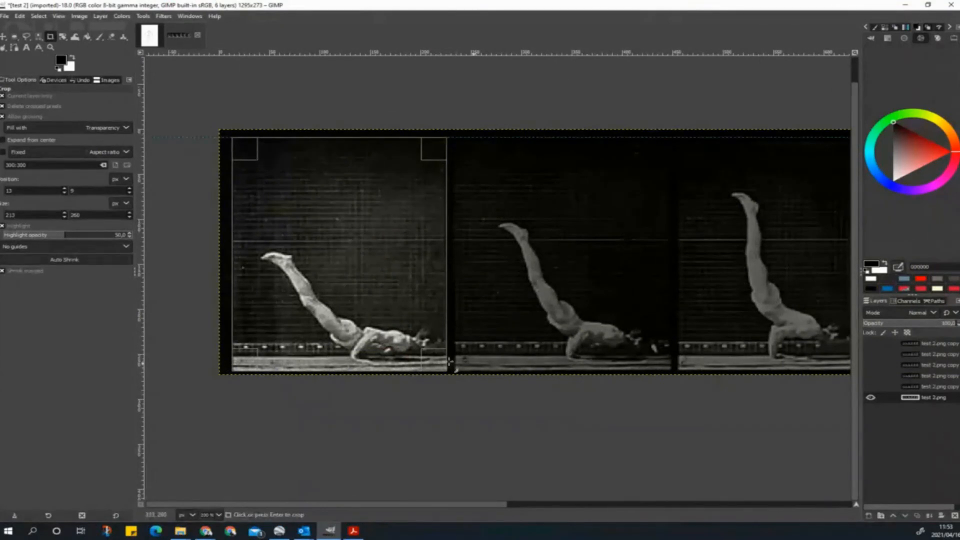
{"action": "left_click", "coordinate": [339, 283]}
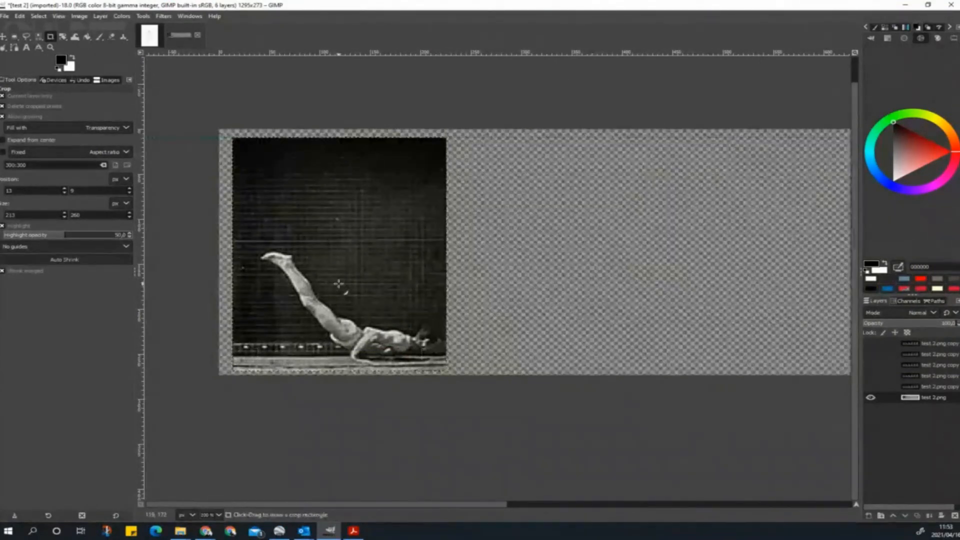
Step: Show the second layer from the bottom, hide the original, and crop the second layer to the second frame, 214 × 260 px
{"action": "left_click", "coordinate": [941, 388]}
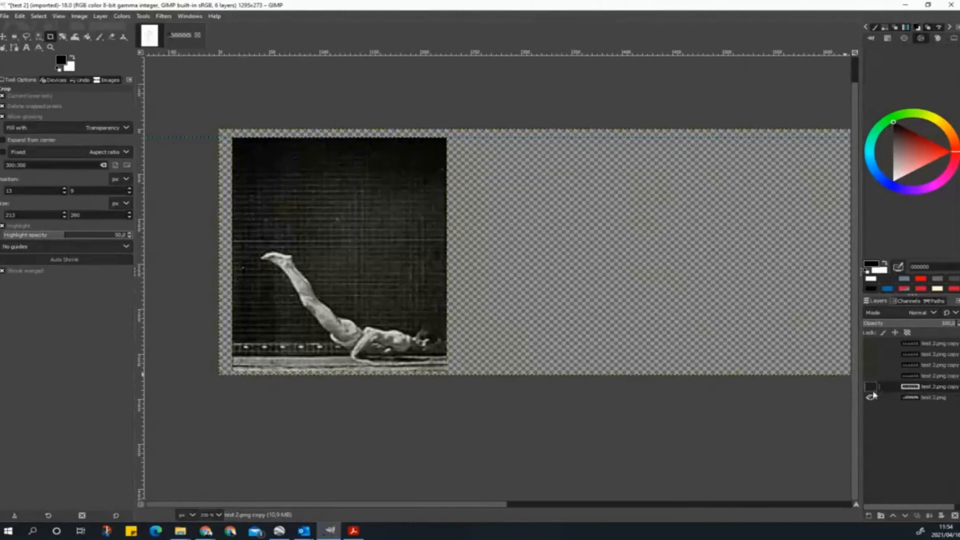
{"action": "left_click", "coordinate": [870, 386]}
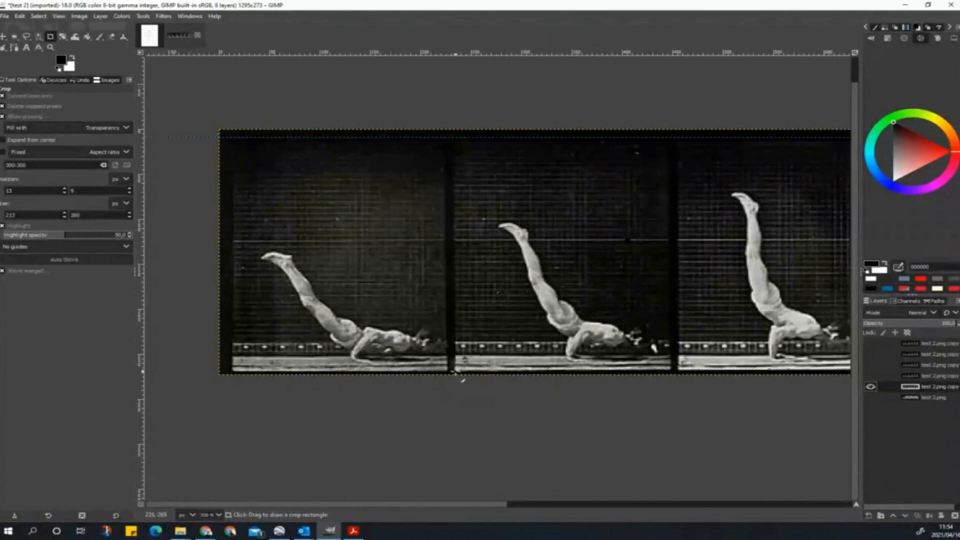
{"action": "left_click_drag", "start_coordinate": [462, 379], "coordinate": [671, 137]}
{"action": "left_click", "coordinate": [578, 292]}
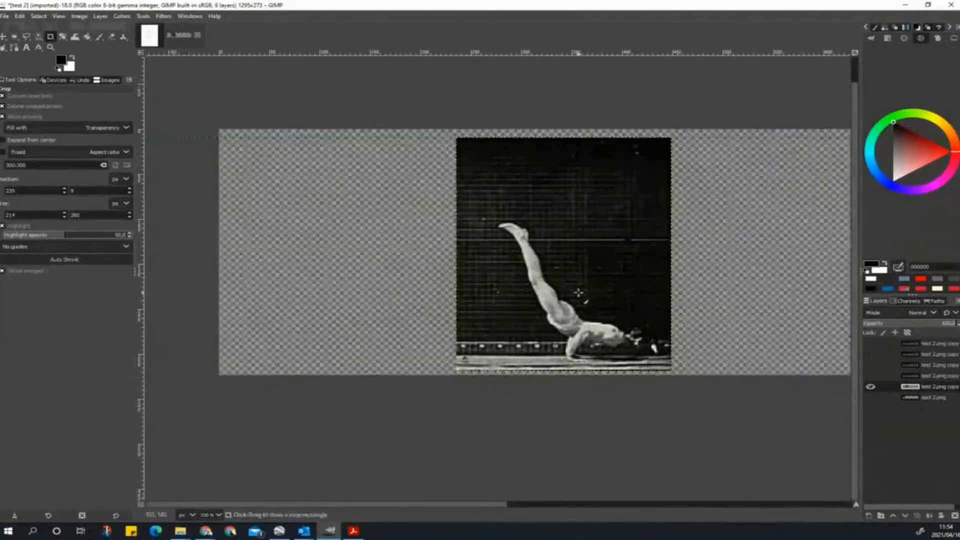
Step: Select the third layer from the bottom and toggle the two cropped layers to compare their frames, leaving both visible
{"action": "left_click", "coordinate": [878, 378]}
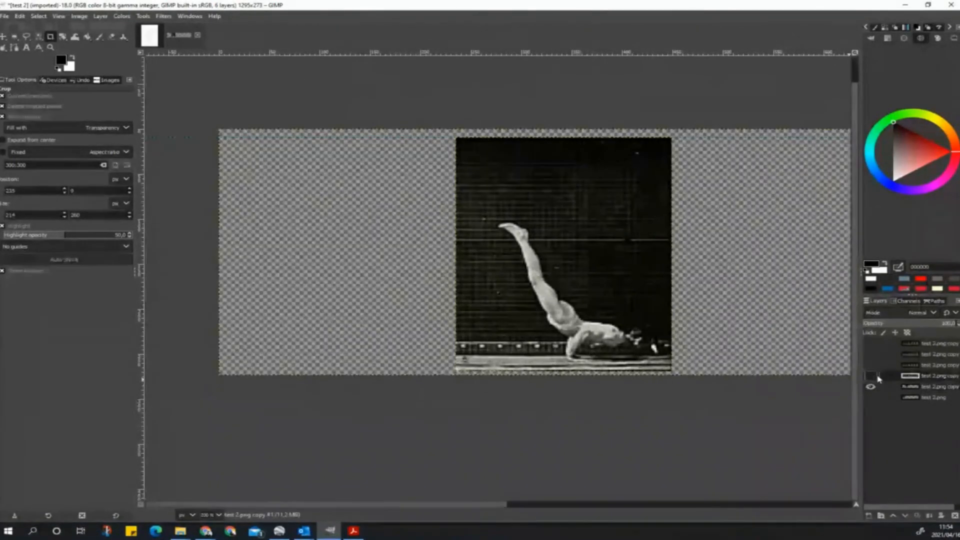
{"action": "left_click", "coordinate": [873, 376]}
{"action": "left_click", "coordinate": [872, 376]}
{"action": "left_click", "coordinate": [870, 397]}
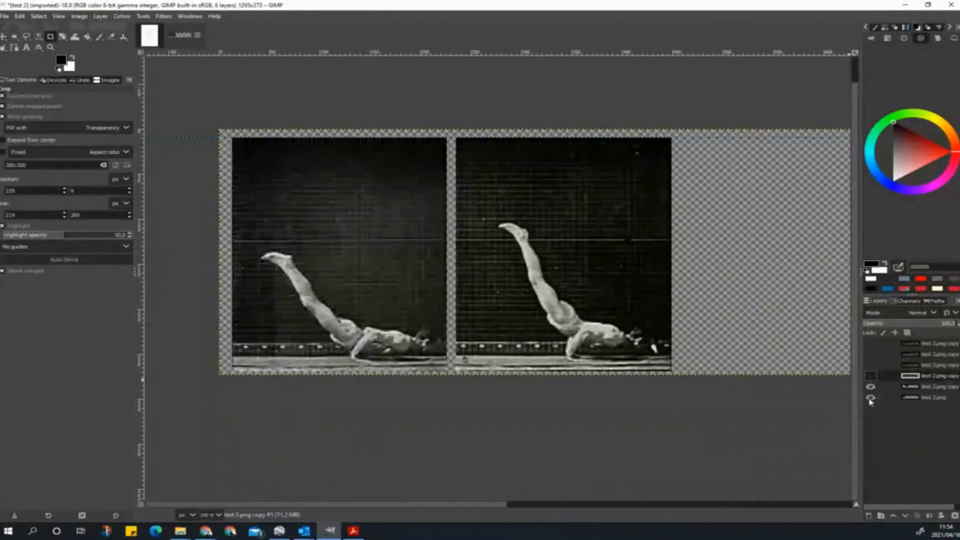
{"action": "left_click", "coordinate": [871, 386]}
{"action": "left_click", "coordinate": [872, 398]}
{"action": "left_click", "coordinate": [872, 398]}
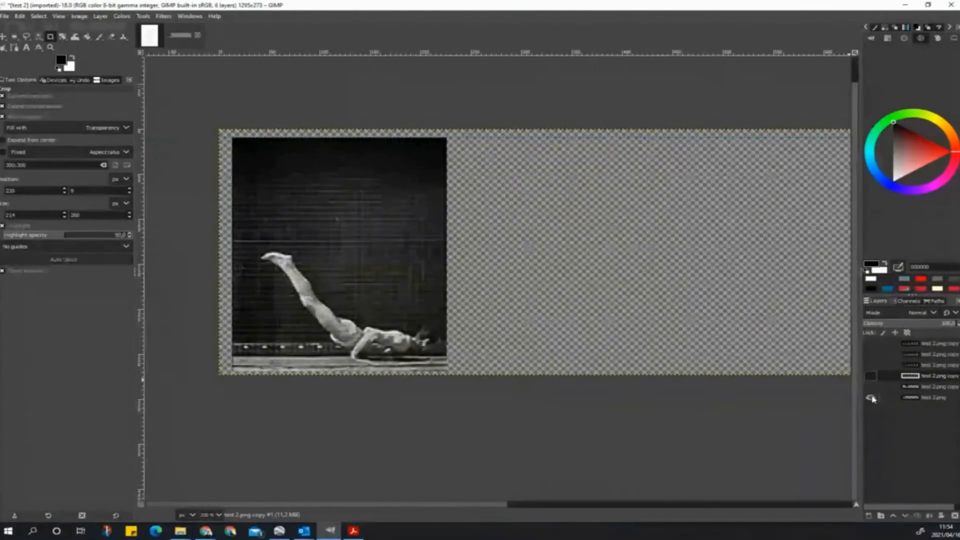
{"action": "left_click", "coordinate": [872, 387]}
{"action": "left_click", "coordinate": [871, 387]}
{"action": "left_click", "coordinate": [871, 398]}
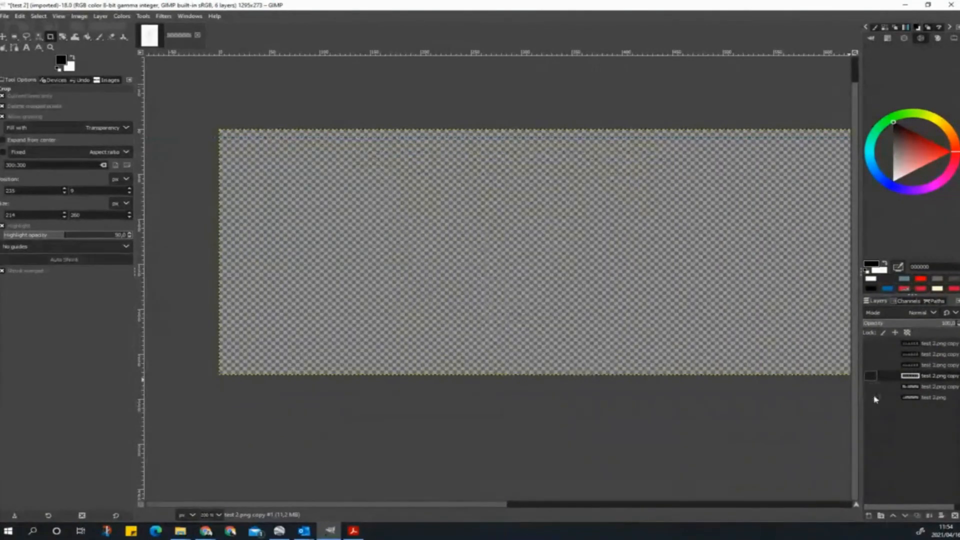
{"action": "left_click", "coordinate": [871, 397]}
{"action": "left_click", "coordinate": [872, 387]}
{"action": "left_click", "coordinate": [871, 388]}
{"action": "left_click", "coordinate": [871, 387]}
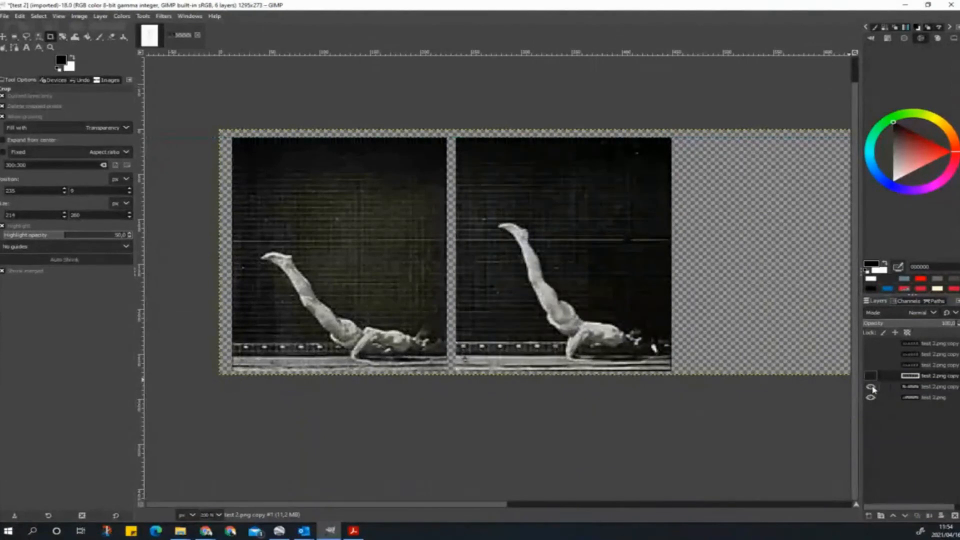
{"action": "left_click", "coordinate": [871, 388]}
{"action": "left_click", "coordinate": [872, 387]}
Step: Show the third layer from the bottom and crop it to the third handstand frame, 200 × 258 px
{"action": "left_click", "coordinate": [871, 376]}
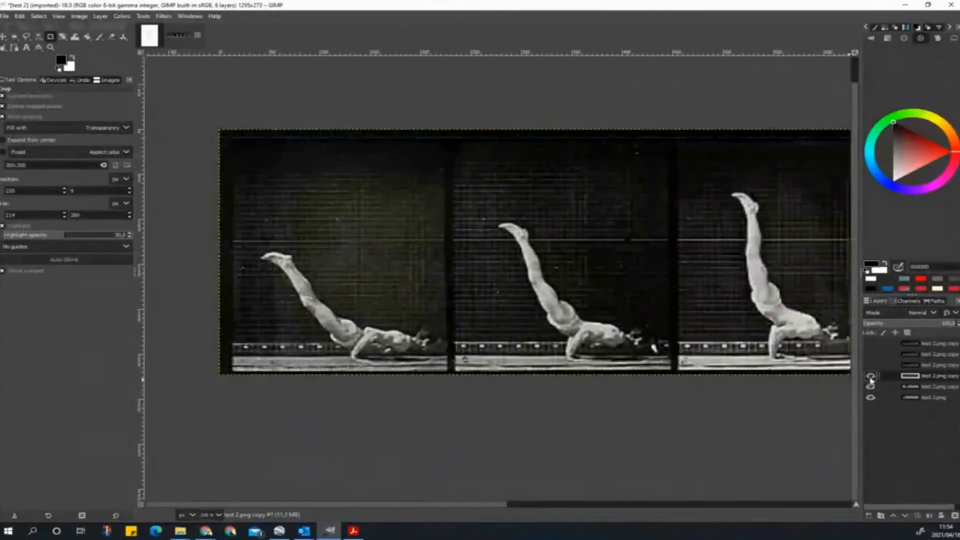
{"action": "scroll", "coordinate": [797, 300], "scroll_direction": "down", "scroll_amount": 2}
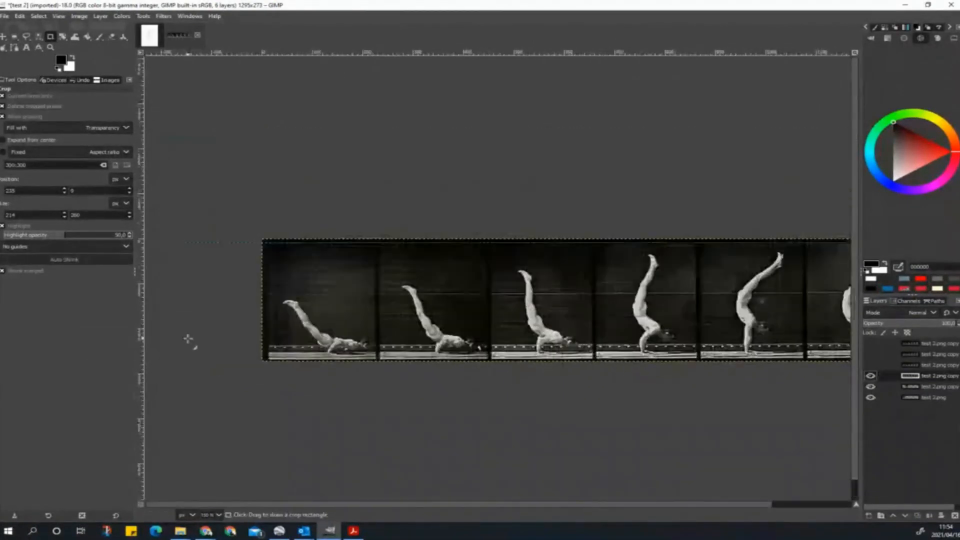
{"action": "scroll", "coordinate": [188, 339], "scroll_direction": "up", "scroll_amount": 1}
{"action": "scroll", "coordinate": [497, 289], "scroll_direction": "up", "scroll_amount": 2}
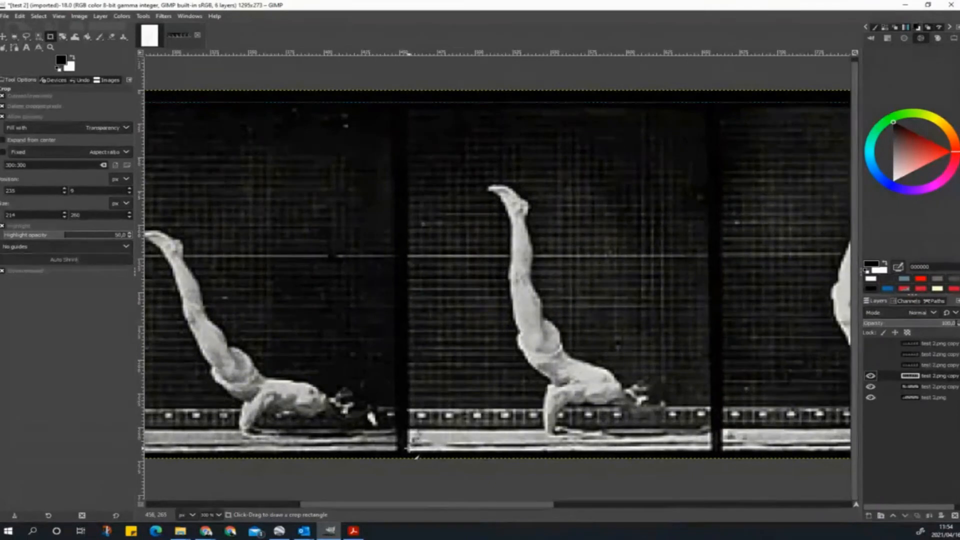
{"action": "left_click_drag", "start_coordinate": [408, 450], "coordinate": [711, 102]}
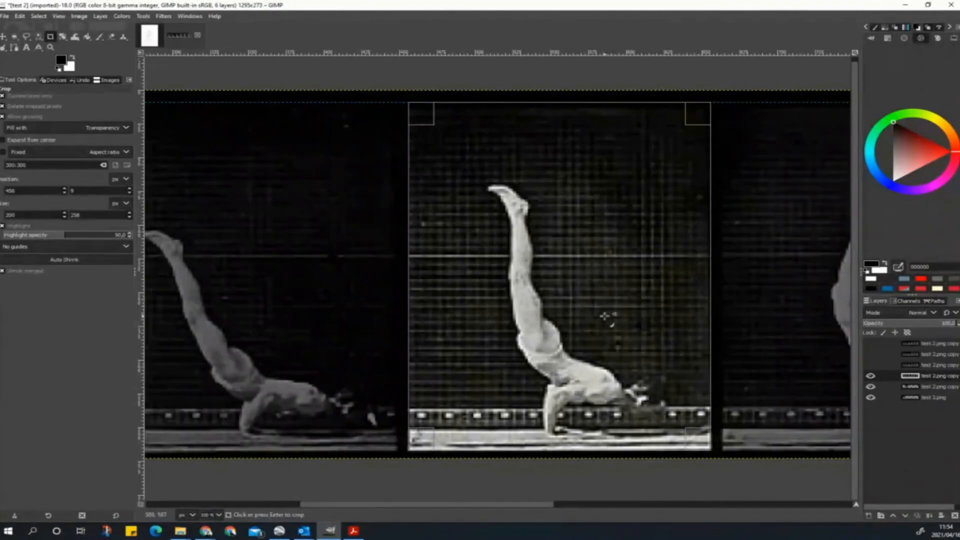
{"action": "scroll", "coordinate": [259, 391], "scroll_direction": "down", "scroll_amount": 5}
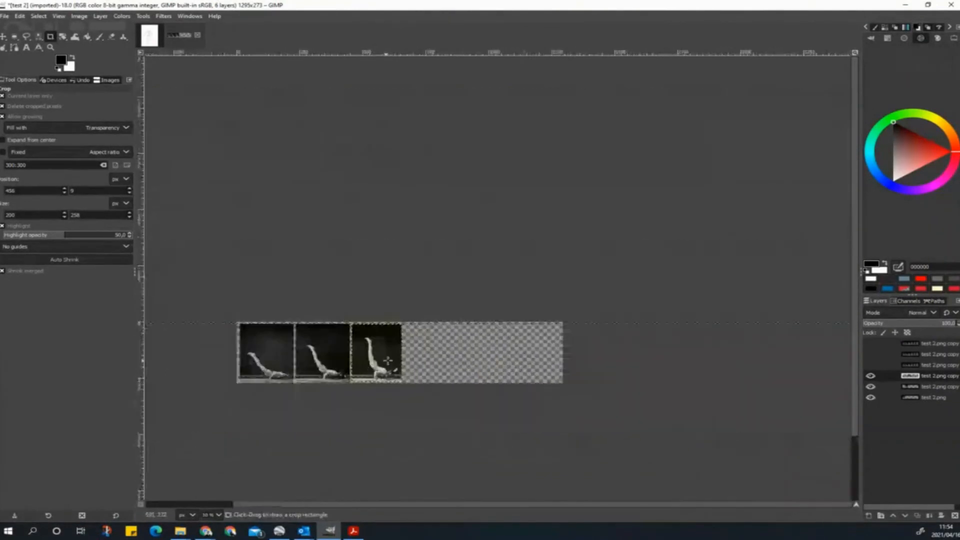
{"action": "scroll", "coordinate": [260, 391], "scroll_direction": "up", "scroll_amount": 5}
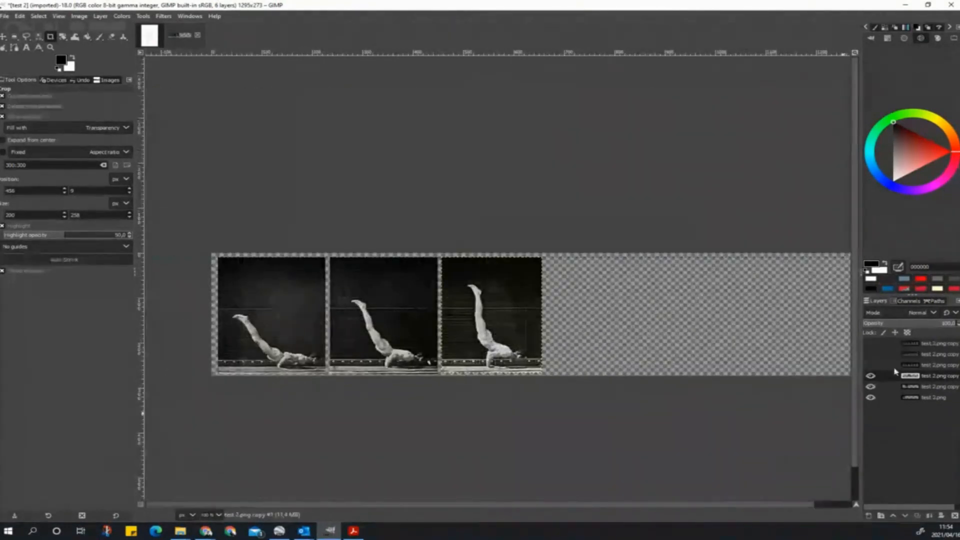
Step: Select the fourth layer from the bottom and toggle it against the cropped frames beneath, leaving it visible
{"action": "left_click", "coordinate": [870, 364]}
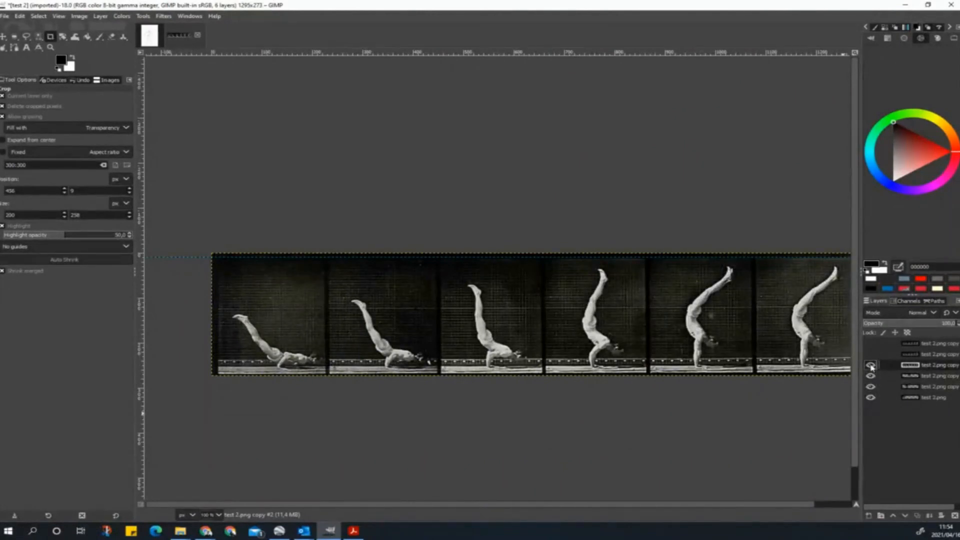
{"action": "left_click", "coordinate": [871, 365]}
{"action": "left_click", "coordinate": [870, 365]}
{"action": "left_click", "coordinate": [870, 366]}
{"action": "left_click", "coordinate": [870, 365]}
{"action": "left_click", "coordinate": [870, 366]}
{"action": "left_click", "coordinate": [870, 366]}
Step: Crop the fourth layer from the bottom to the fourth handstand frame, 199 × 258 px
{"action": "scroll", "coordinate": [564, 385], "scroll_direction": "up", "scroll_amount": 5}
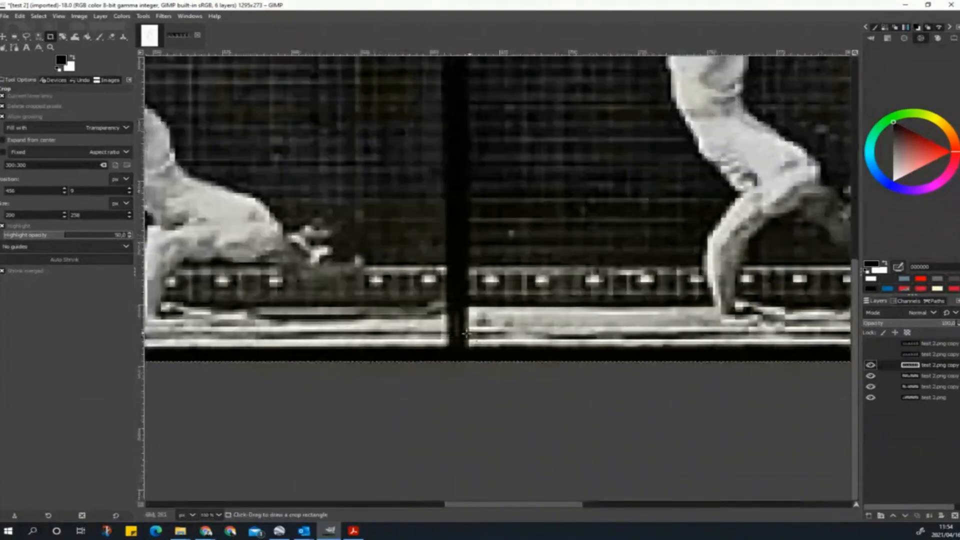
{"action": "left_click", "coordinate": [466, 346]}
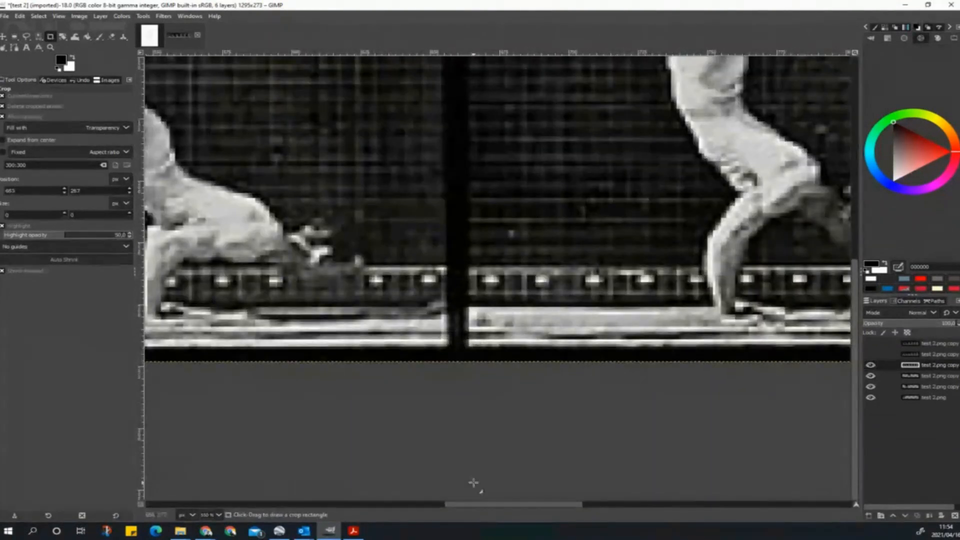
{"action": "left_click_drag", "start_coordinate": [467, 344], "coordinate": [669, 199]}
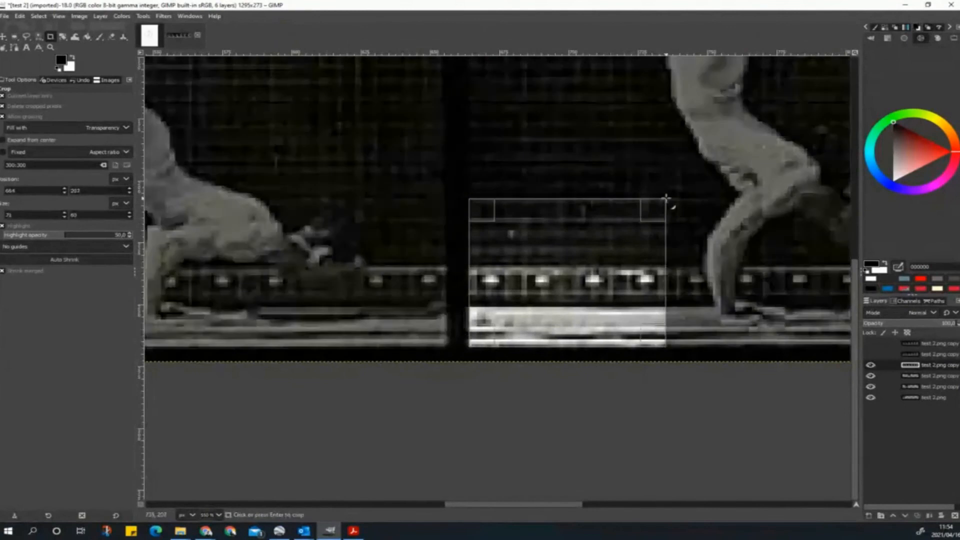
{"action": "scroll", "coordinate": [559, 334], "scroll_direction": "down", "scroll_amount": 3}
{"action": "scroll", "coordinate": [558, 334], "scroll_direction": "down", "scroll_amount": 2}
{"action": "left_click_drag", "start_coordinate": [518, 352], "coordinate": [613, 347]}
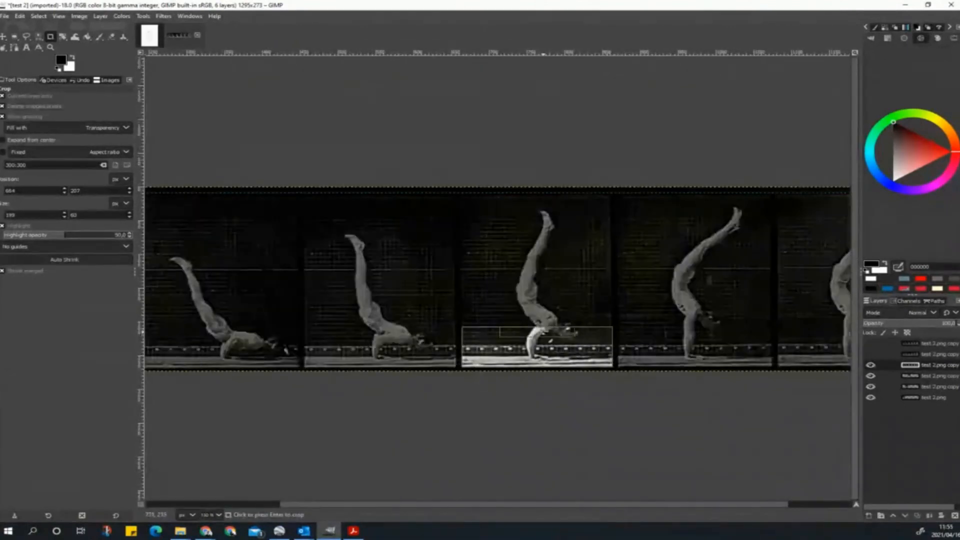
{"action": "left_click_drag", "start_coordinate": [545, 331], "coordinate": [542, 194]}
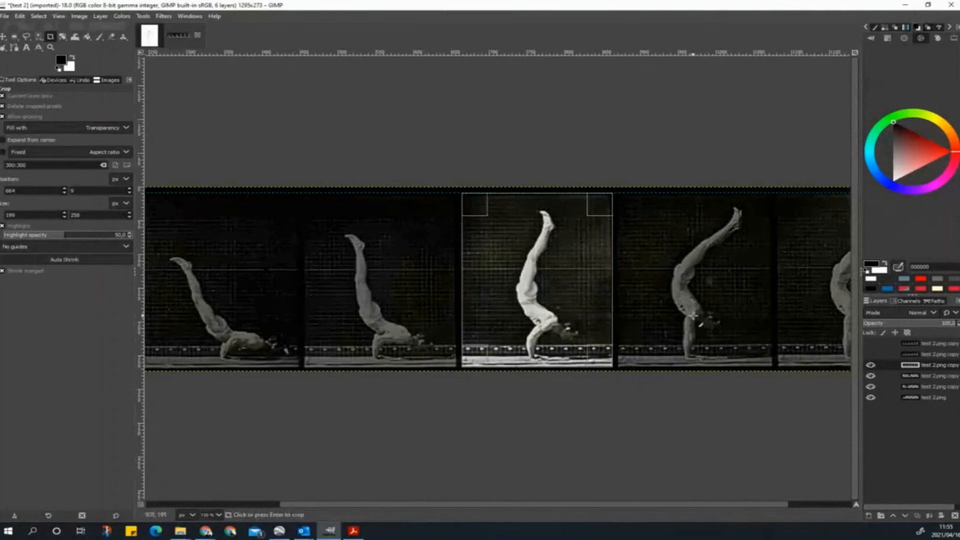
{"action": "left_click", "coordinate": [561, 302]}
Step: Show the fifth layer from the bottom and crop it to the fifth handstand frame, 201 × 257 px
{"action": "left_click", "coordinate": [933, 356]}
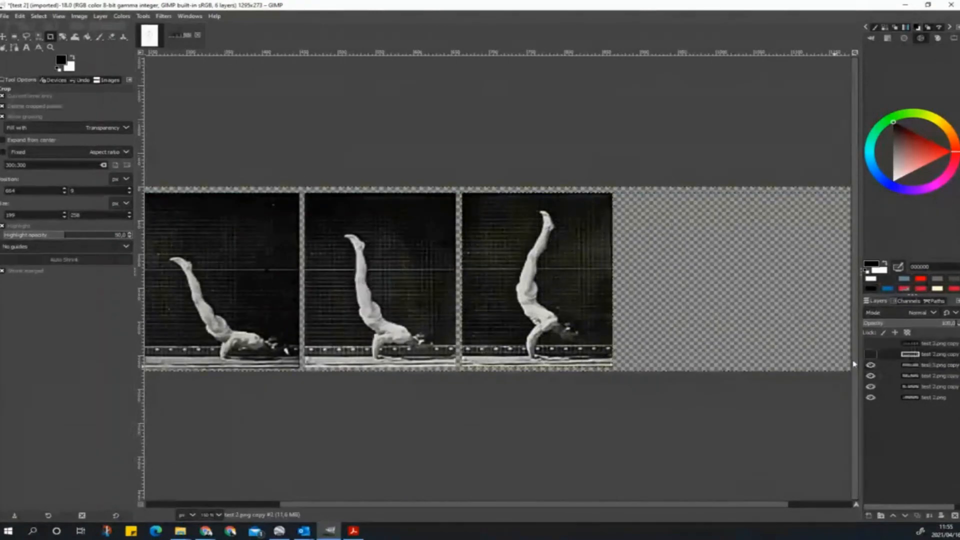
{"action": "left_click", "coordinate": [870, 355]}
{"action": "left_click", "coordinate": [870, 354]}
{"action": "left_click", "coordinate": [870, 354]}
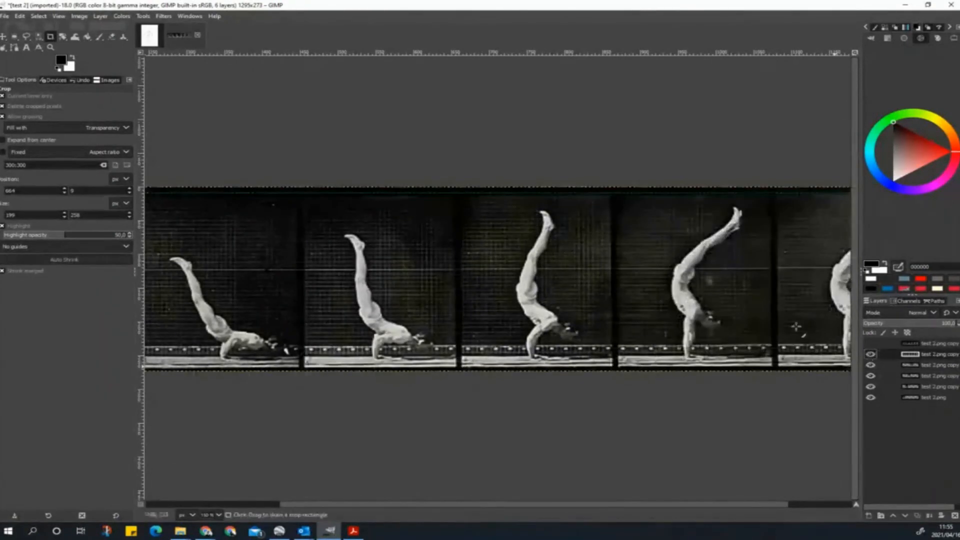
{"action": "left_click_drag", "start_coordinate": [618, 367], "coordinate": [770, 193]}
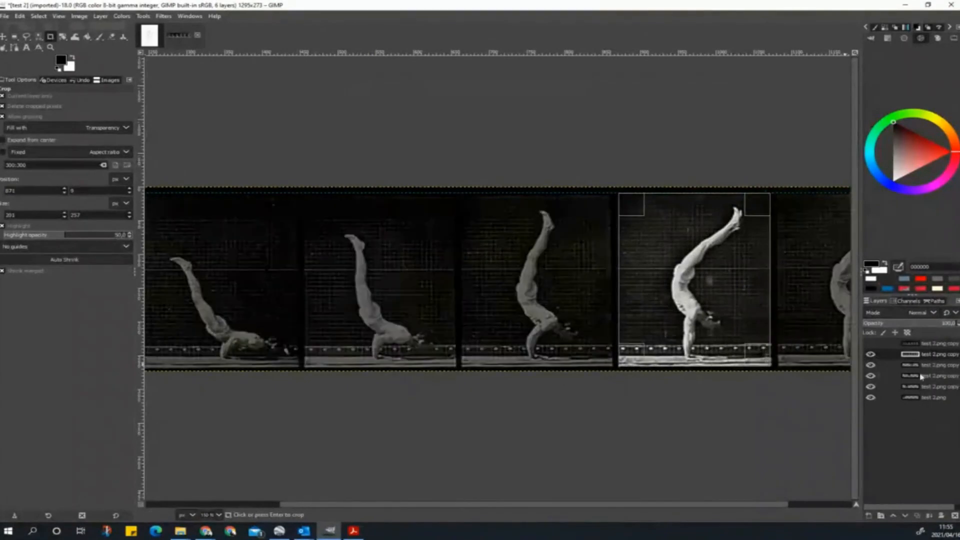
{"action": "left_click", "coordinate": [692, 289]}
Step: Show the topmost layer and crop it to the sixth handstand frame, 198 × 257 px
{"action": "scroll", "coordinate": [316, 385], "scroll_direction": "down", "scroll_amount": 3}
{"action": "scroll", "coordinate": [517, 362], "scroll_direction": "up", "scroll_amount": 2}
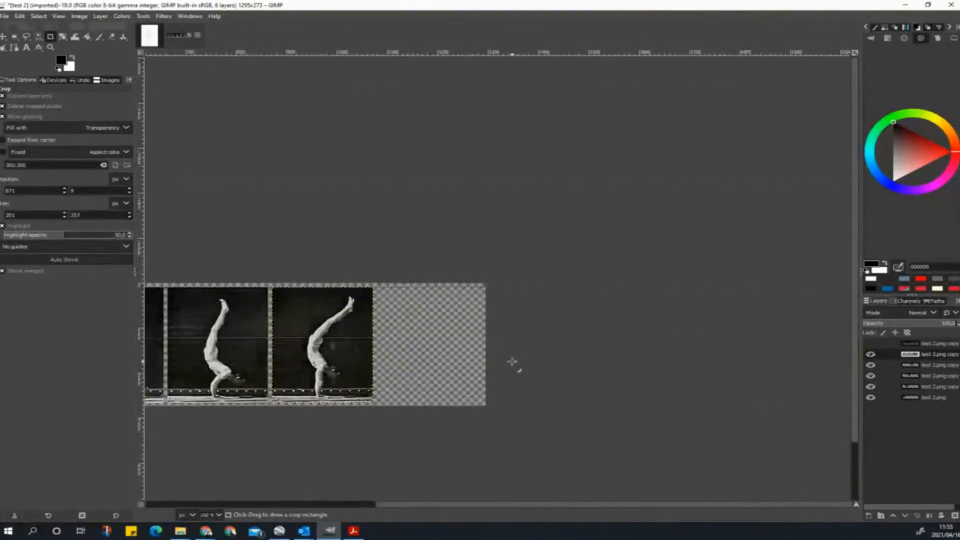
{"action": "left_click", "coordinate": [937, 344]}
{"action": "left_click", "coordinate": [870, 343]}
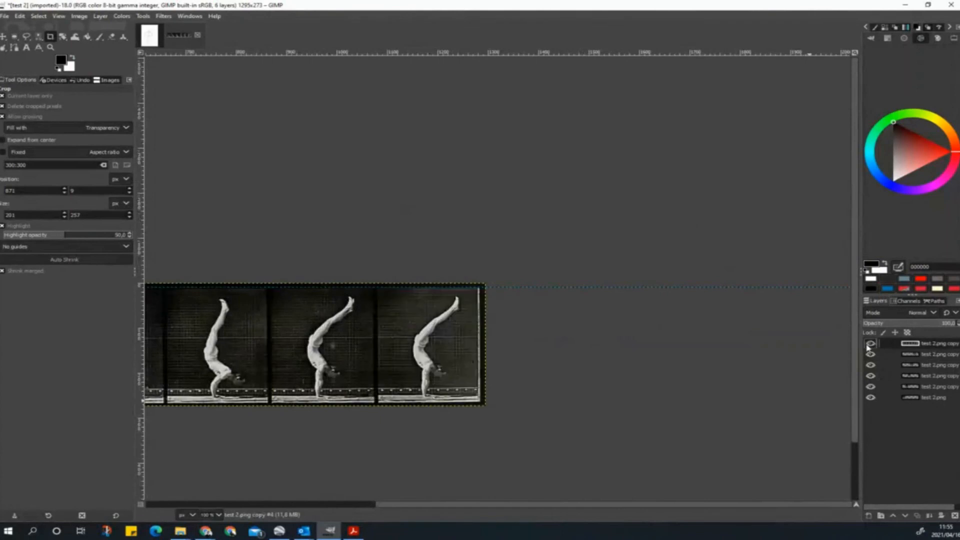
{"action": "scroll", "coordinate": [378, 340], "scroll_direction": "up", "scroll_amount": 5}
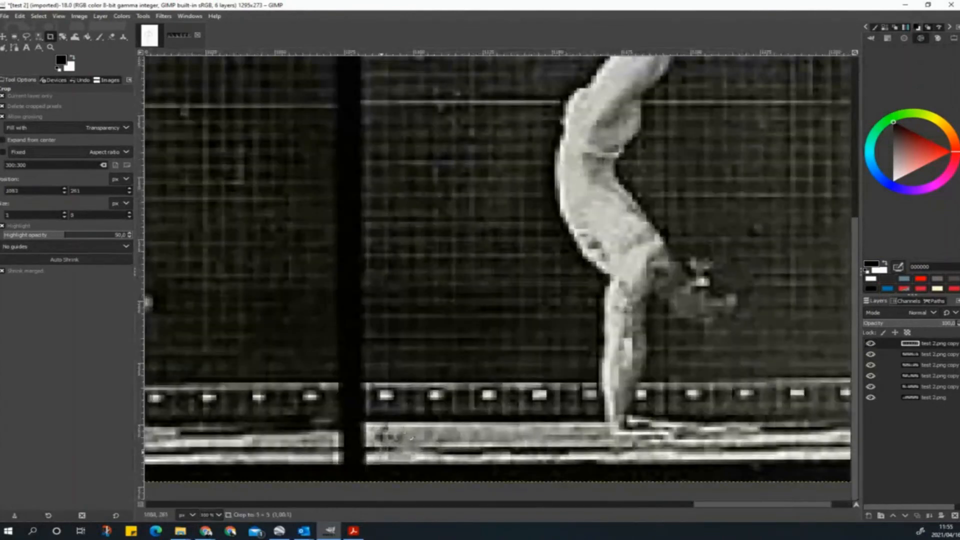
{"action": "scroll", "coordinate": [430, 465], "scroll_direction": "down", "scroll_amount": 3}
{"action": "left_click_drag", "start_coordinate": [438, 428], "coordinate": [589, 237]}
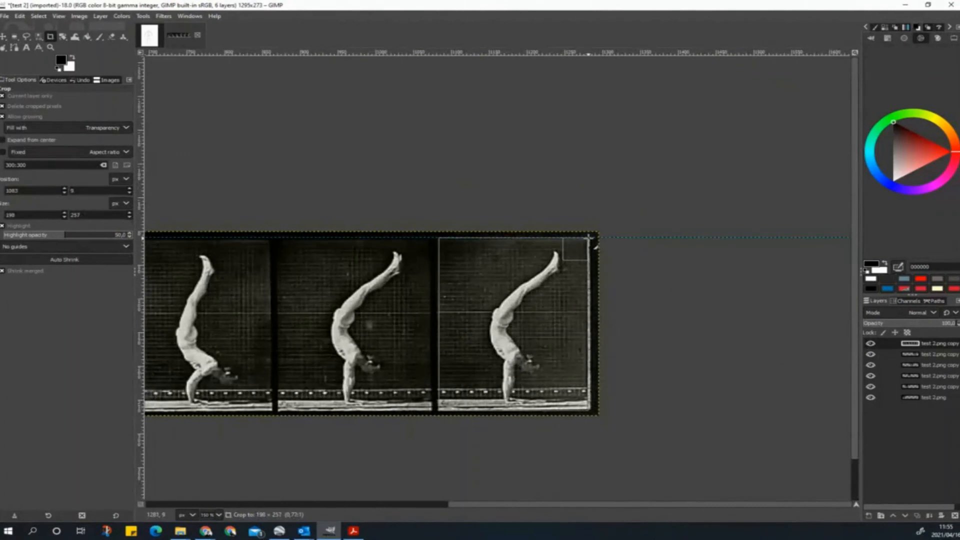
{"action": "key", "text": "Return"}
Step: Place a vertical guide along the left edge of the first frame
{"action": "scroll", "coordinate": [697, 443], "scroll_direction": "down", "scroll_amount": 1}
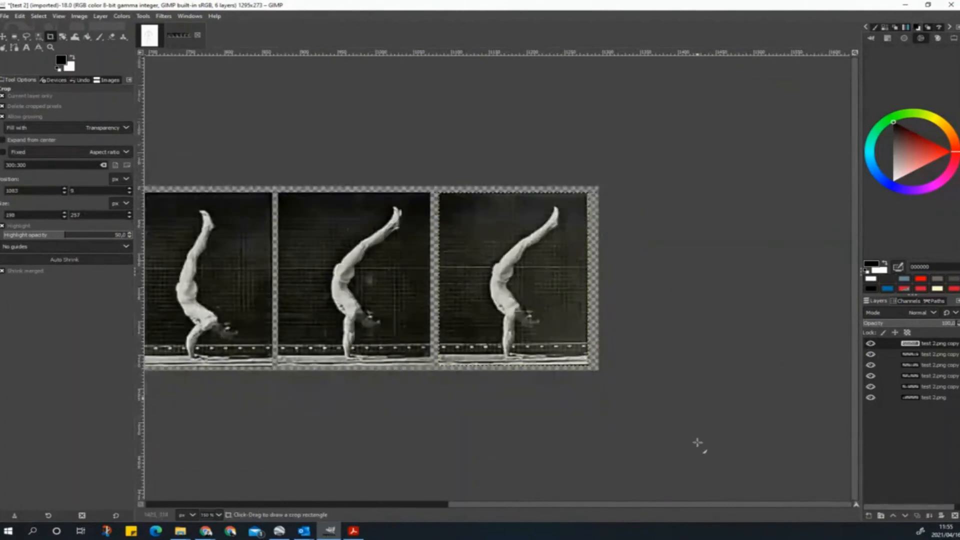
{"action": "scroll", "coordinate": [680, 368], "scroll_direction": "down", "scroll_amount": 4}
{"action": "scroll", "coordinate": [600, 355], "scroll_direction": "up", "scroll_amount": 4}
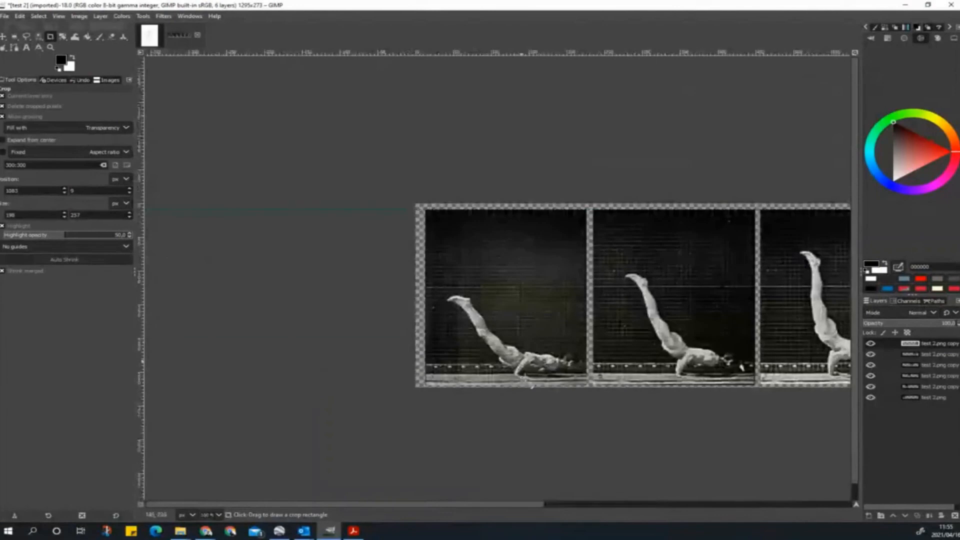
{"action": "left_click_drag", "start_coordinate": [143, 301], "coordinate": [425, 218]}
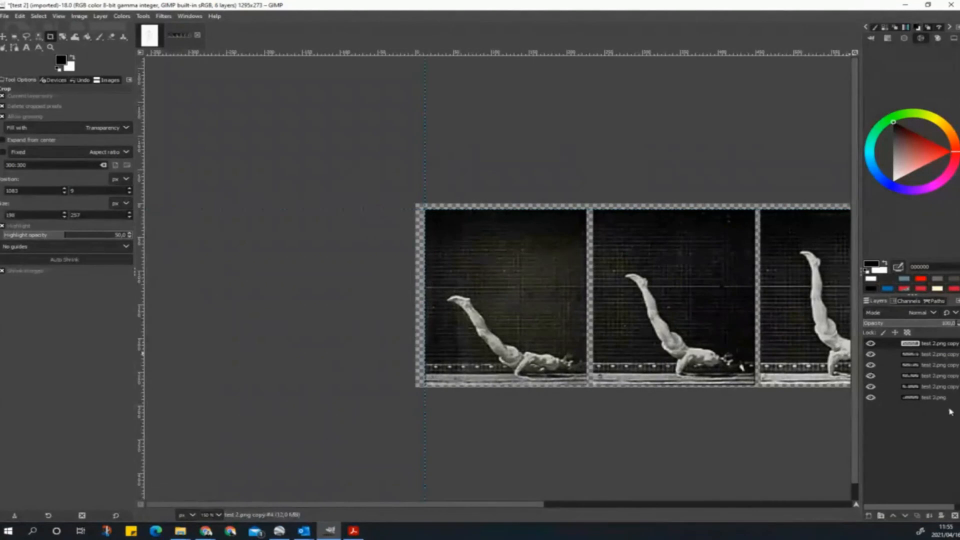
Step: Hide all layers above the original, show the second layer from the bottom, and move its frame to the guides' intersection over the first
{"action": "left_click_drag", "start_coordinate": [874, 345], "coordinate": [870, 393]}
{"action": "left_click", "coordinate": [935, 386]}
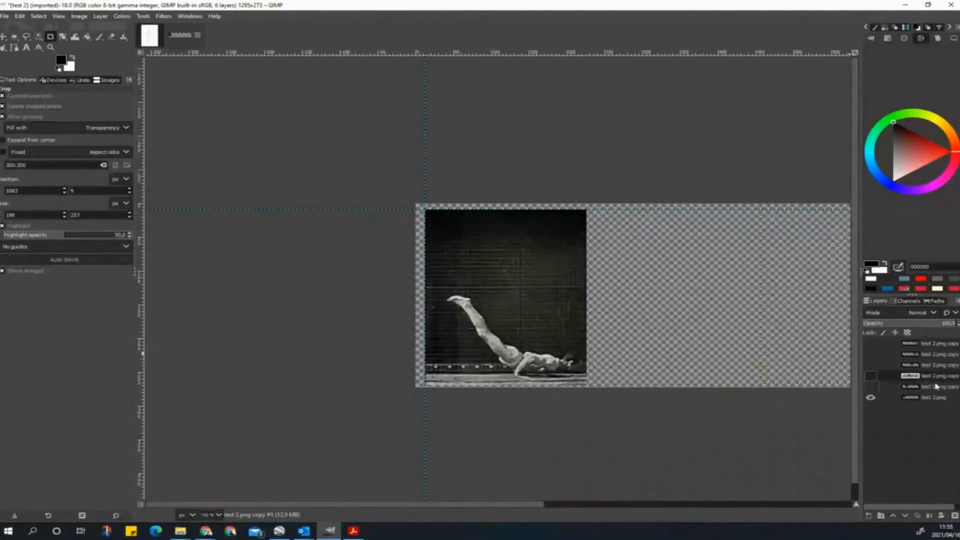
{"action": "left_click", "coordinate": [870, 386]}
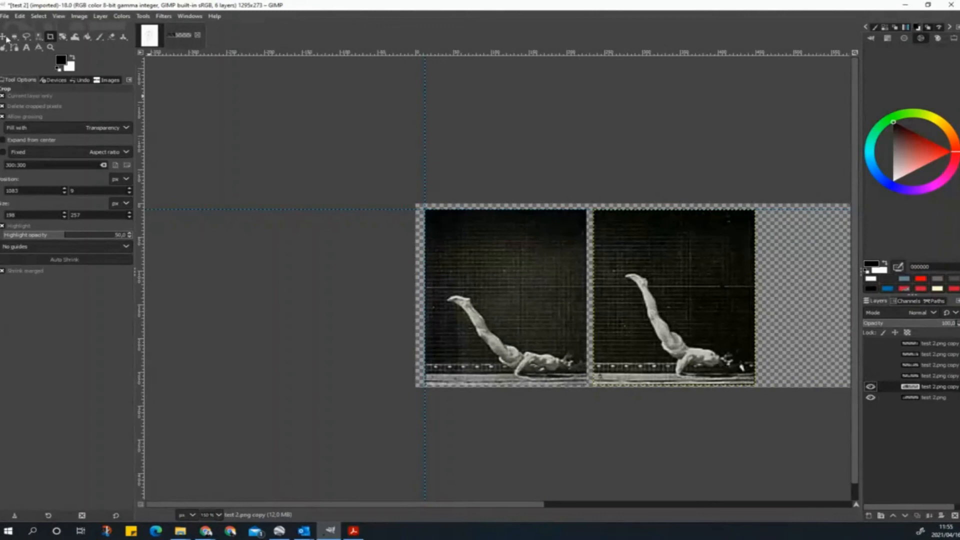
{"action": "left_click", "coordinate": [4, 36]}
{"action": "left_click_drag", "start_coordinate": [657, 290], "coordinate": [491, 297]}
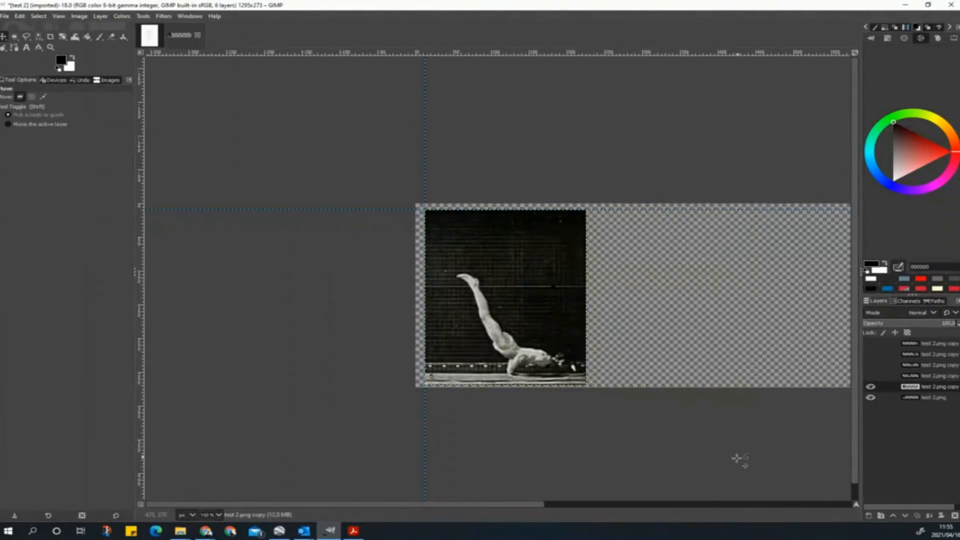
Step: Show the third layer from the bottom and move its frame to the intersection of the guides
{"action": "left_click", "coordinate": [925, 377]}
{"action": "left_click", "coordinate": [870, 377]}
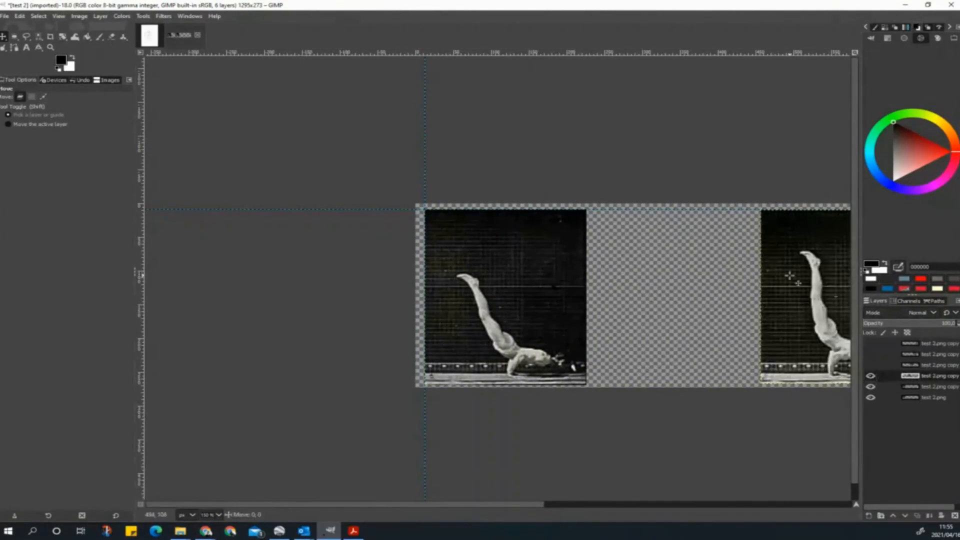
{"action": "left_click_drag", "start_coordinate": [780, 273], "coordinate": [449, 275]}
{"action": "scroll", "coordinate": [614, 382], "scroll_direction": "down", "scroll_amount": 1}
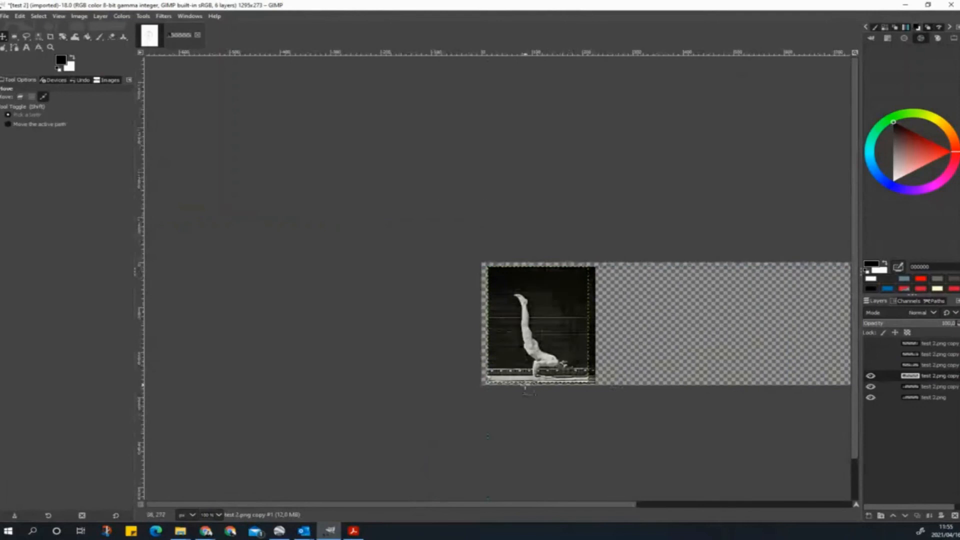
Step: Show the fourth layer from the bottom and align its frame with the guides over the stacked frames
{"action": "left_click", "coordinate": [931, 367]}
{"action": "left_click", "coordinate": [871, 364]}
{"action": "left_click_drag", "start_coordinate": [831, 325], "coordinate": [514, 318]}
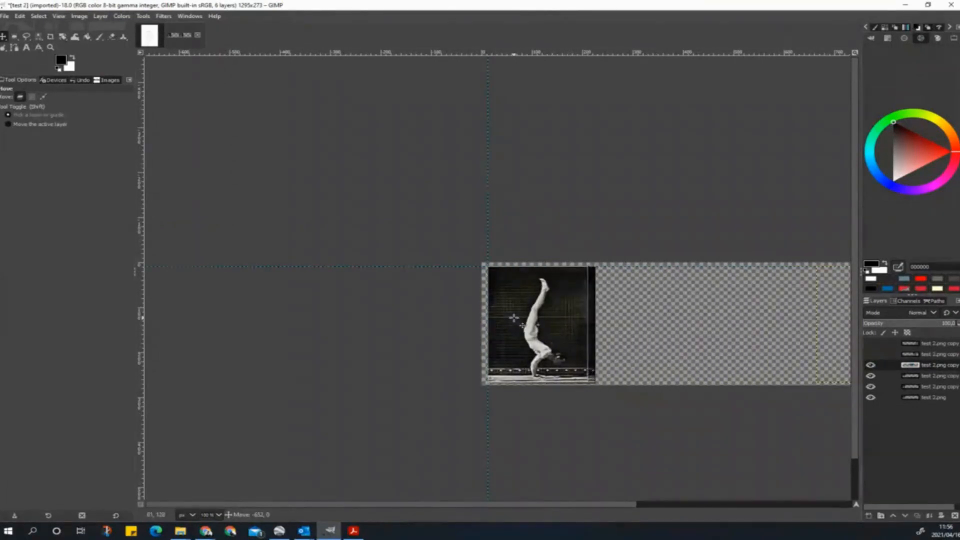
{"action": "scroll", "coordinate": [574, 385], "scroll_direction": "up", "scroll_amount": 3}
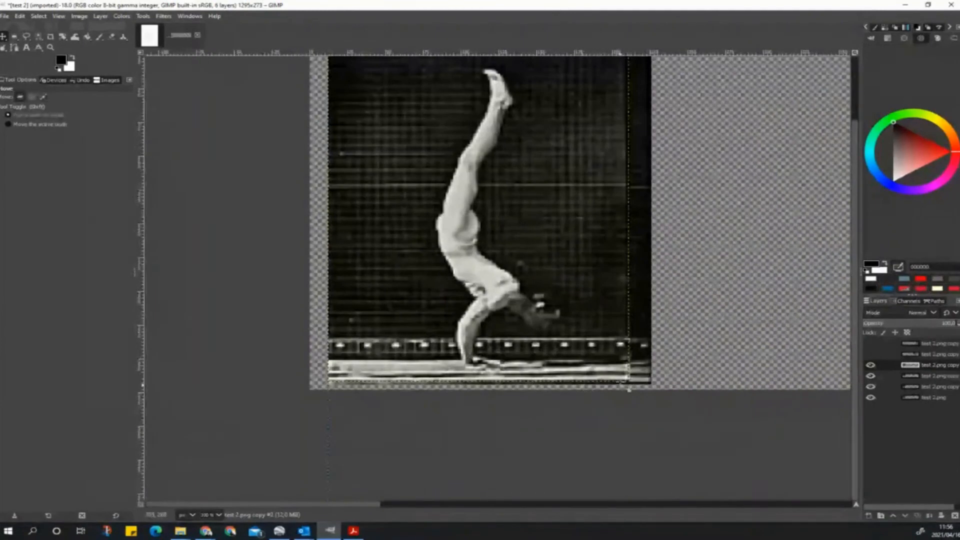
Step: Show the fifth layer from the bottom and move its frame onto the stack at the guides
{"action": "scroll", "coordinate": [555, 441], "scroll_direction": "down", "scroll_amount": 5}
{"action": "scroll", "coordinate": [765, 400], "scroll_direction": "up", "scroll_amount": 2}
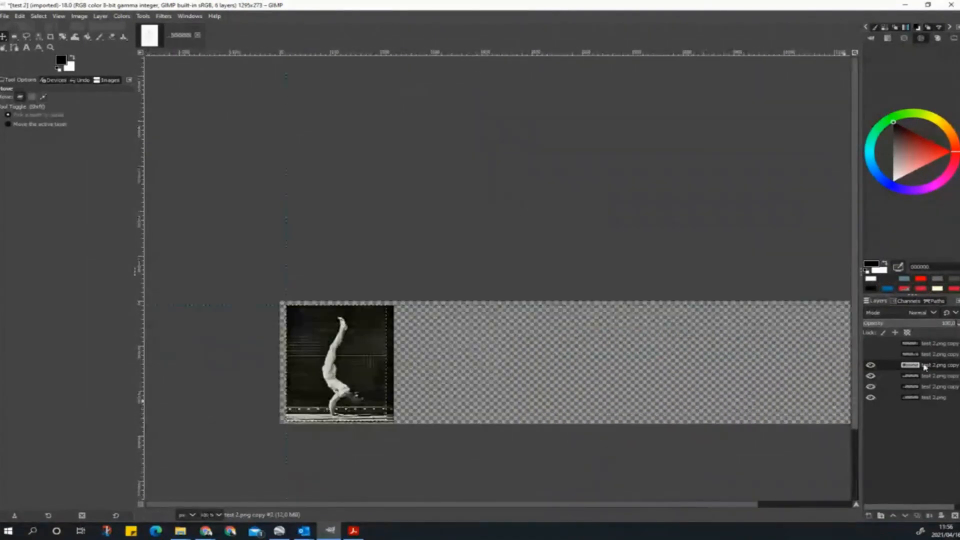
{"action": "left_click", "coordinate": [870, 355]}
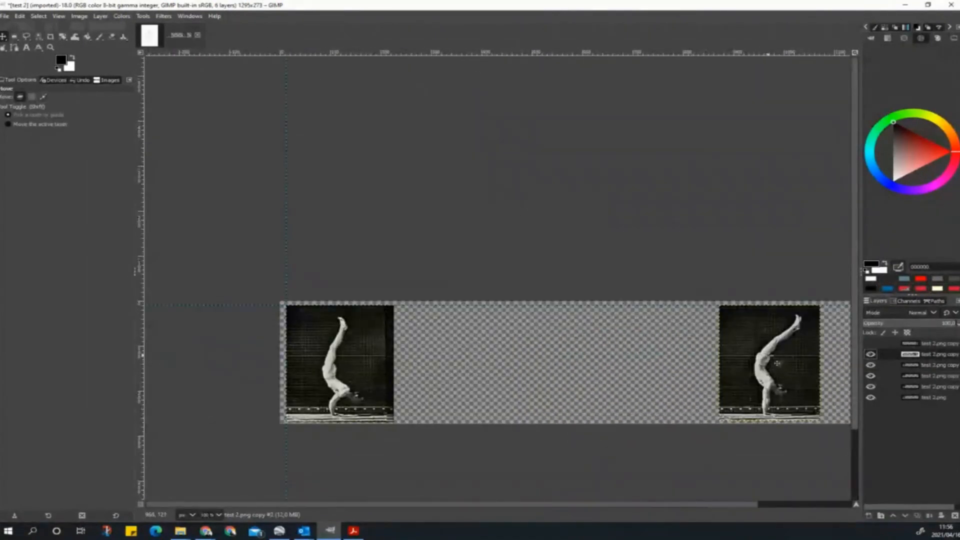
{"action": "left_click_drag", "start_coordinate": [780, 364], "coordinate": [356, 375]}
Step: Show the topmost layer and move the sixth frame onto the stack at the guides
{"action": "left_click", "coordinate": [934, 344]}
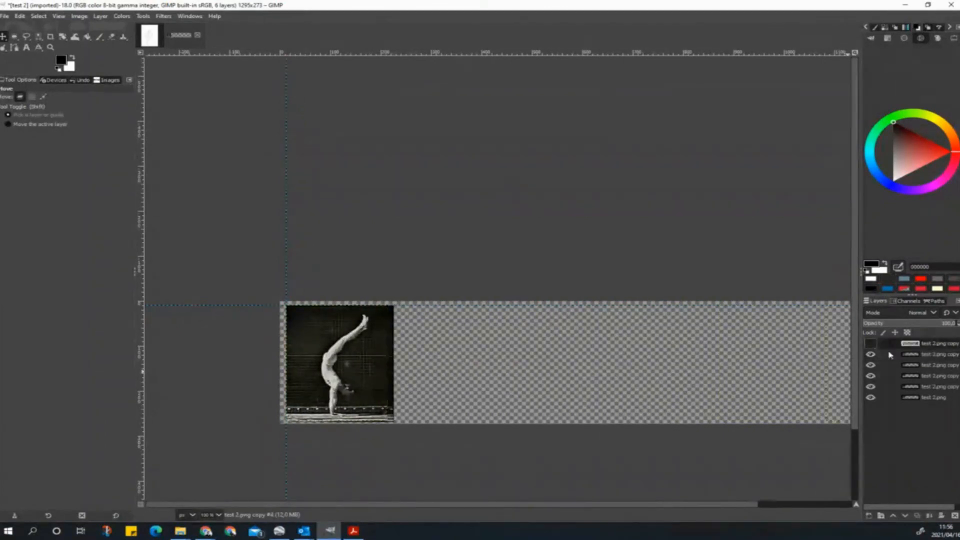
{"action": "left_click", "coordinate": [870, 343]}
{"action": "left_click_drag", "start_coordinate": [830, 359], "coordinate": [294, 346]}
{"action": "scroll", "coordinate": [285, 412], "scroll_direction": "up", "scroll_amount": 2}
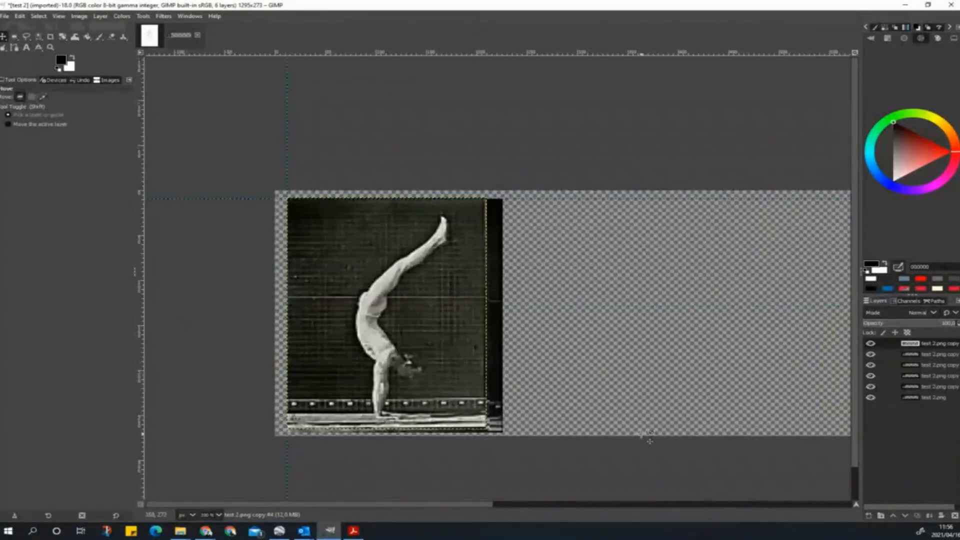
{"action": "scroll", "coordinate": [635, 453], "scroll_direction": "down", "scroll_amount": 1}
{"action": "scroll", "coordinate": [635, 453], "scroll_direction": "up", "scroll_amount": 1}
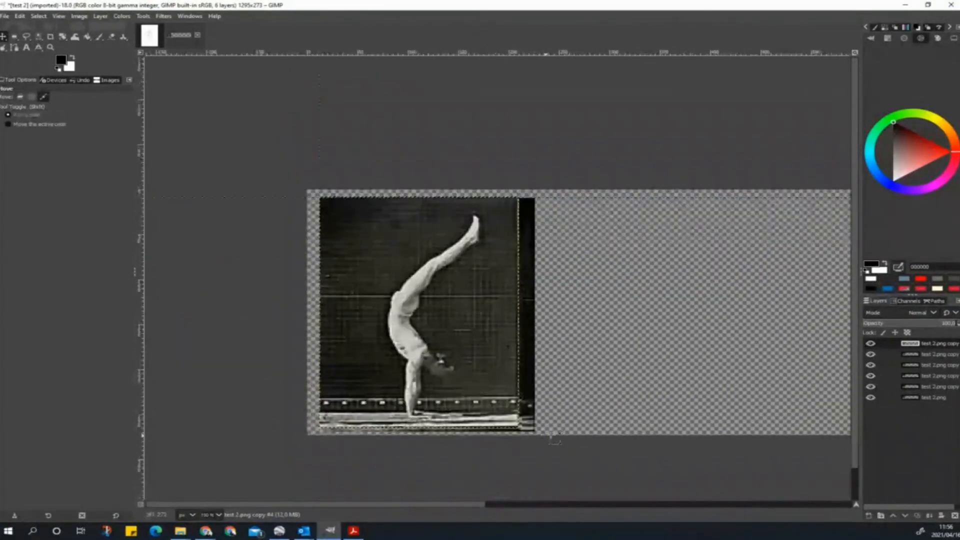
Step: Preview the motion by hiding the layers one by one from the top, then show the bottom two again
{"action": "left_click", "coordinate": [870, 343]}
{"action": "left_click", "coordinate": [871, 354]}
{"action": "left_click", "coordinate": [870, 366]}
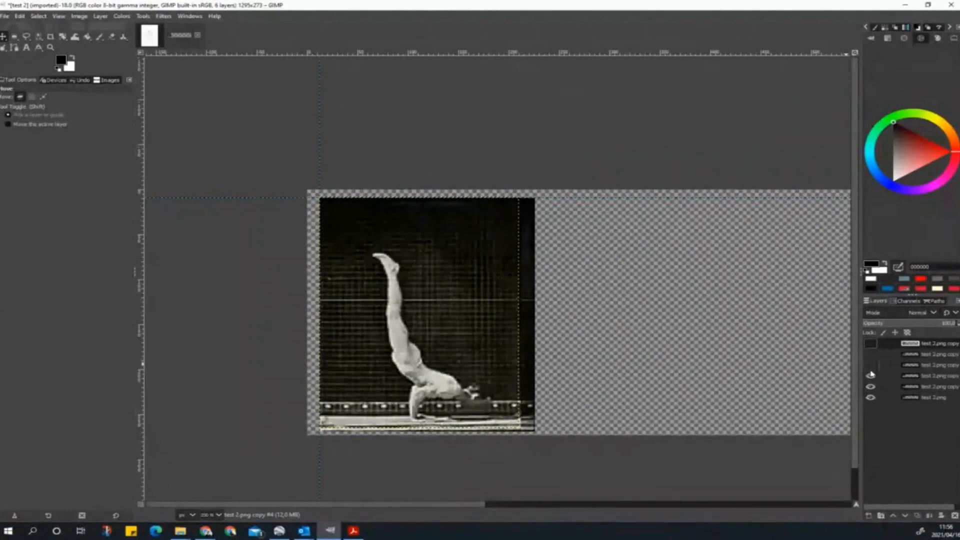
{"action": "left_click", "coordinate": [871, 375]}
{"action": "left_click", "coordinate": [870, 386]}
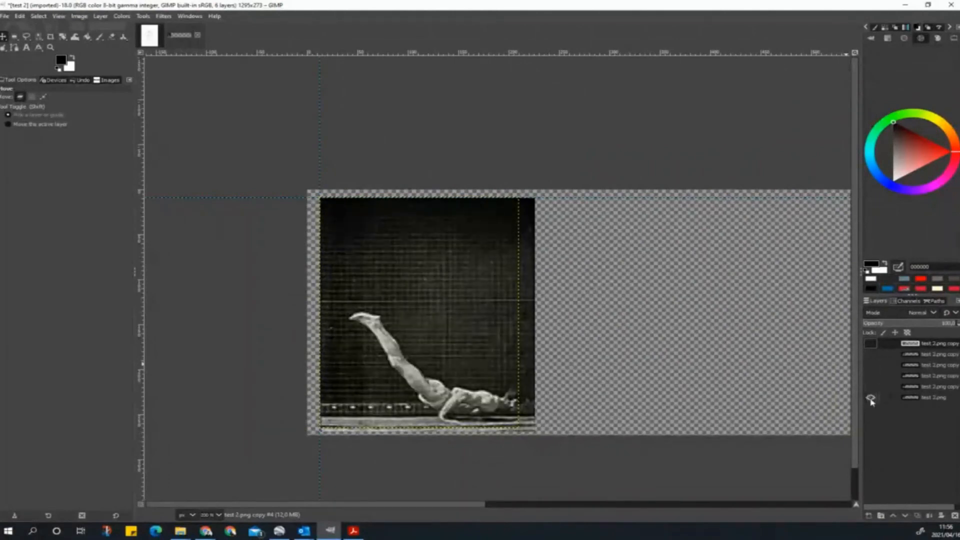
{"action": "left_click", "coordinate": [870, 398]}
{"action": "left_click", "coordinate": [871, 398]}
{"action": "left_click", "coordinate": [871, 387]}
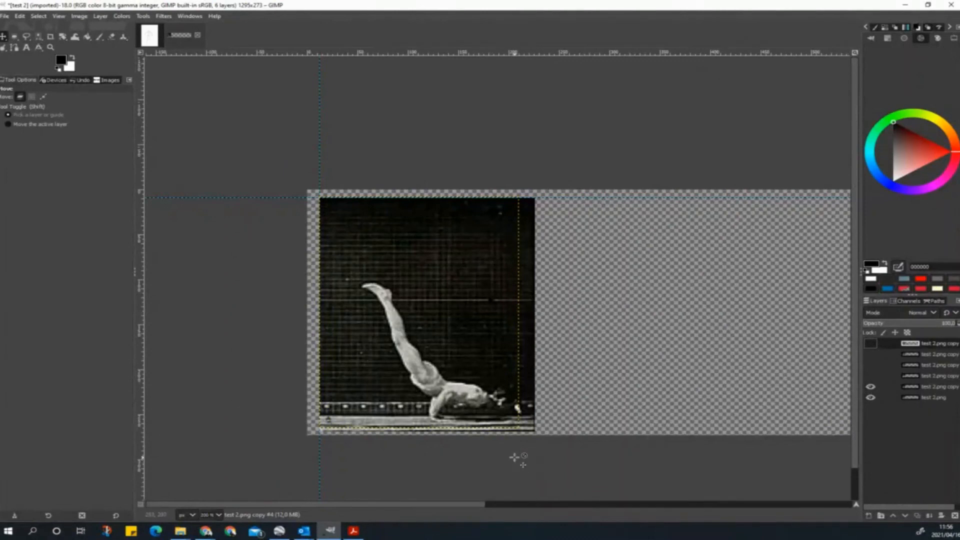
Step: Examine the alignment of the bottom two frames, selecting each layer in turn to compare their boundaries
{"action": "scroll", "coordinate": [523, 450], "scroll_direction": "up", "scroll_amount": 2}
{"action": "scroll", "coordinate": [527, 440], "scroll_direction": "down", "scroll_amount": 1}
{"action": "scroll", "coordinate": [518, 385], "scroll_direction": "down", "scroll_amount": 2}
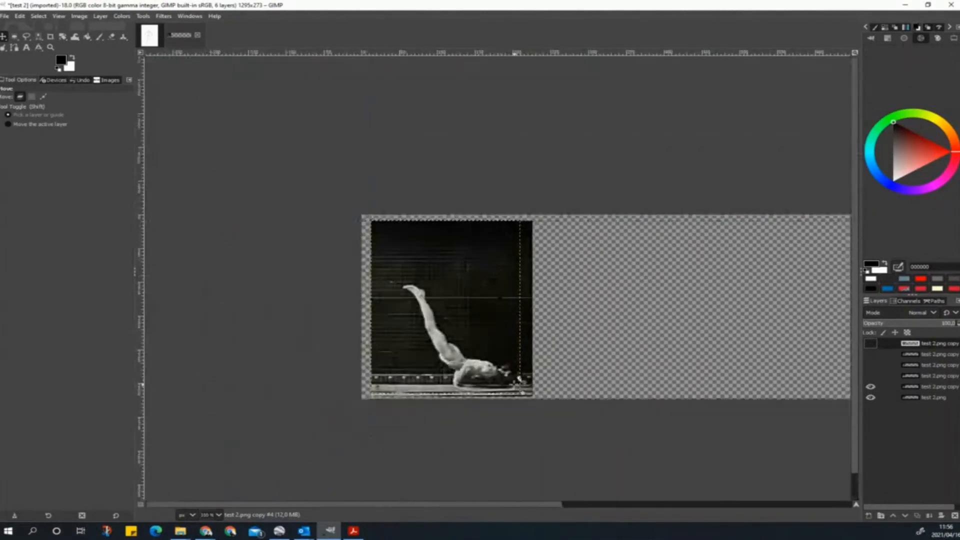
{"action": "scroll", "coordinate": [502, 382], "scroll_direction": "up", "scroll_amount": 1}
{"action": "scroll", "coordinate": [496, 424], "scroll_direction": "up", "scroll_amount": 1}
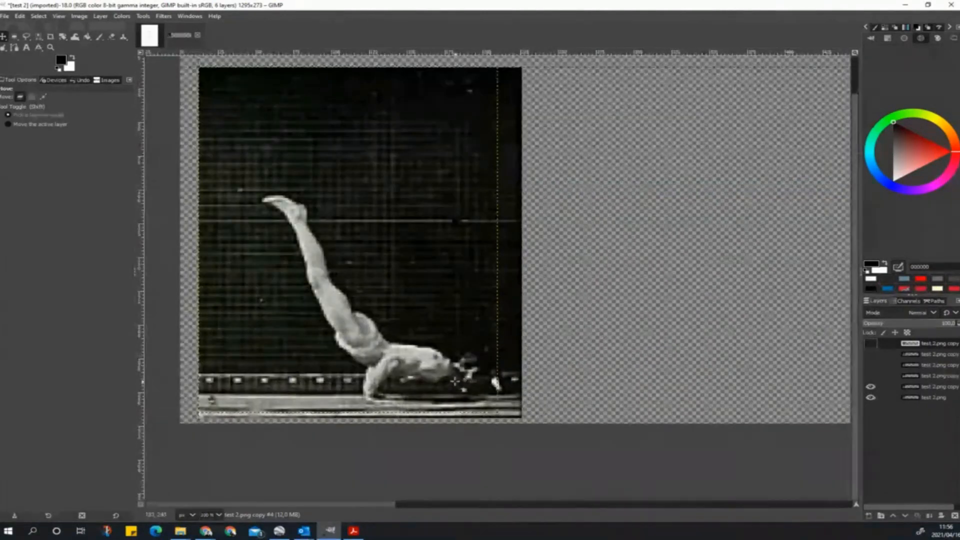
{"action": "left_click", "coordinate": [923, 397]}
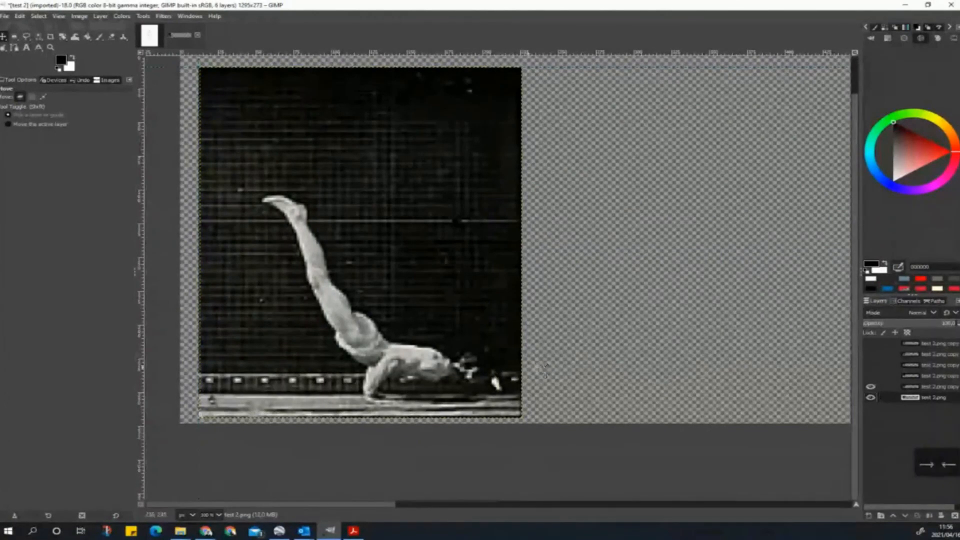
{"action": "left_click", "coordinate": [944, 387]}
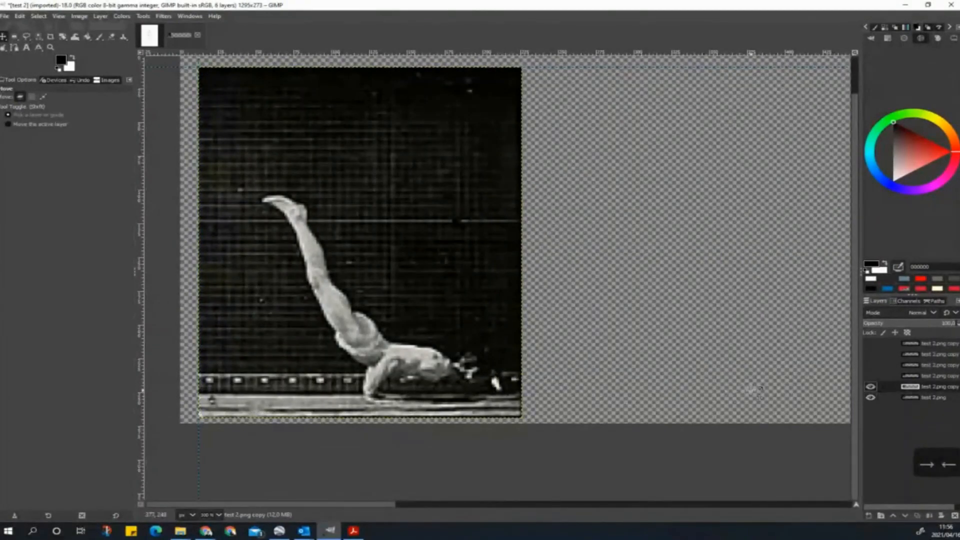
Step: Show the four hidden frame layers above the bottom two so the whole stack is visible
{"action": "scroll", "coordinate": [755, 390], "scroll_direction": "down", "scroll_amount": 1}
{"action": "left_click", "coordinate": [871, 375]}
{"action": "left_click", "coordinate": [870, 354]}
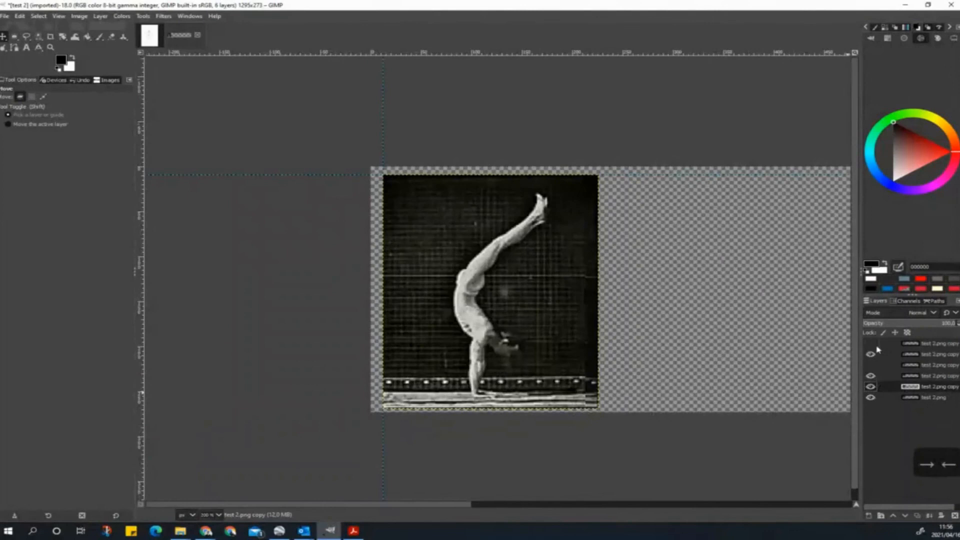
{"action": "left_click", "coordinate": [870, 364]}
{"action": "left_click", "coordinate": [870, 343]}
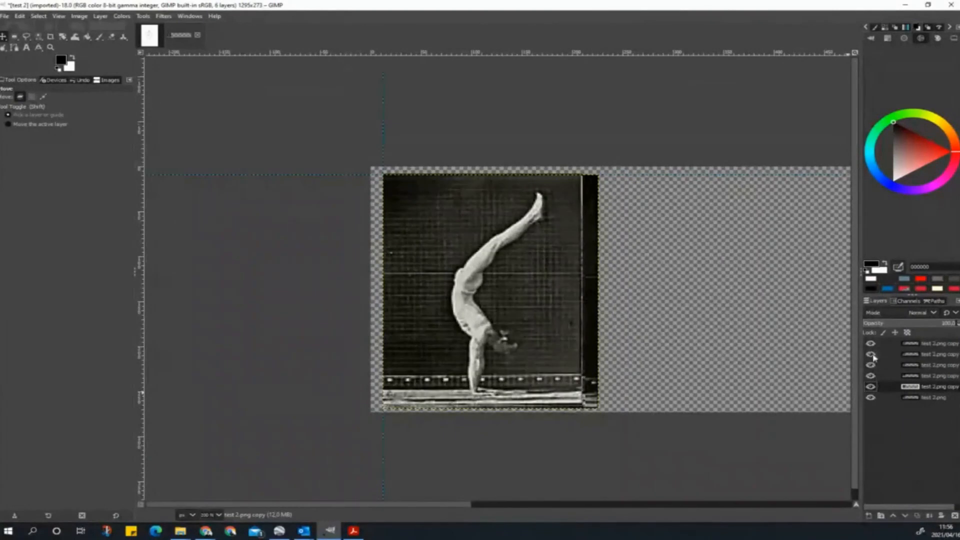
Step: Preview the motion by hiding the layers above the bottom one from the top down, then showing them again from the bottom up
{"action": "left_click", "coordinate": [871, 343]}
{"action": "left_click", "coordinate": [870, 354]}
{"action": "left_click", "coordinate": [870, 364]}
{"action": "left_click", "coordinate": [870, 376]}
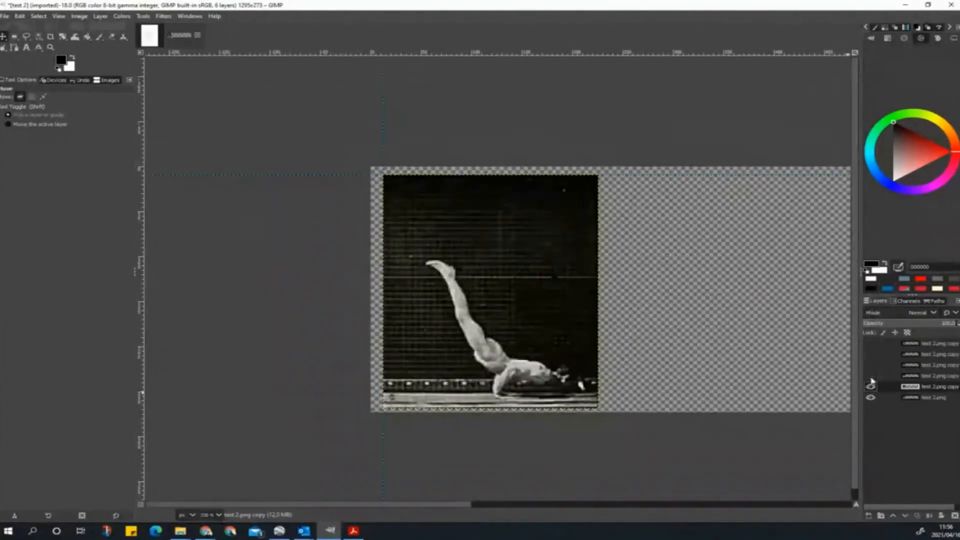
{"action": "left_click", "coordinate": [870, 387]}
{"action": "left_click", "coordinate": [870, 386]}
{"action": "left_click", "coordinate": [870, 376]}
{"action": "left_click", "coordinate": [870, 364]}
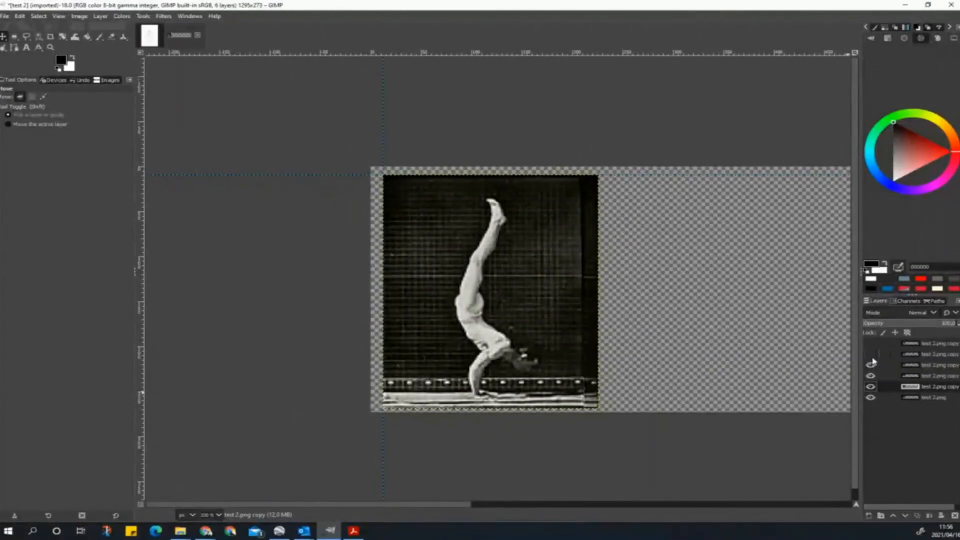
{"action": "left_click", "coordinate": [871, 354]}
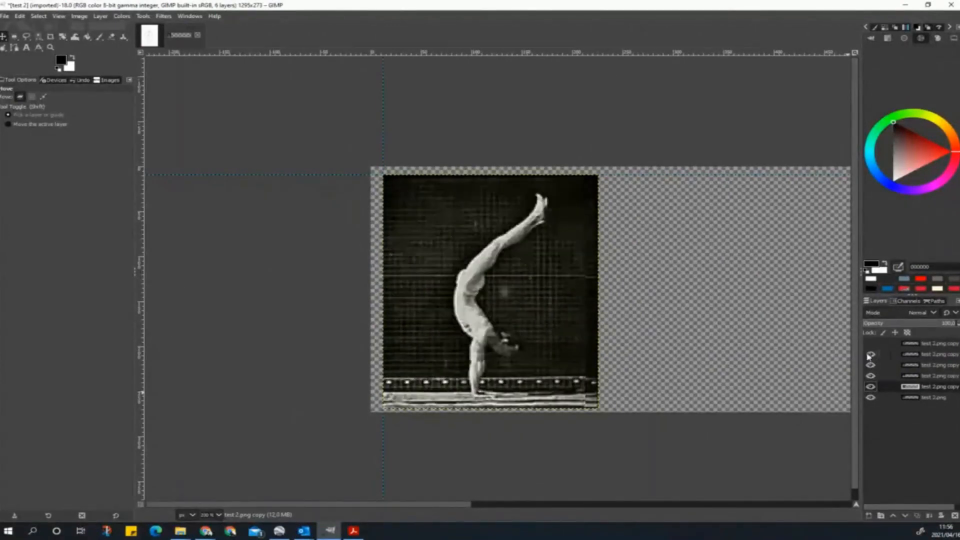
{"action": "left_click", "coordinate": [870, 344]}
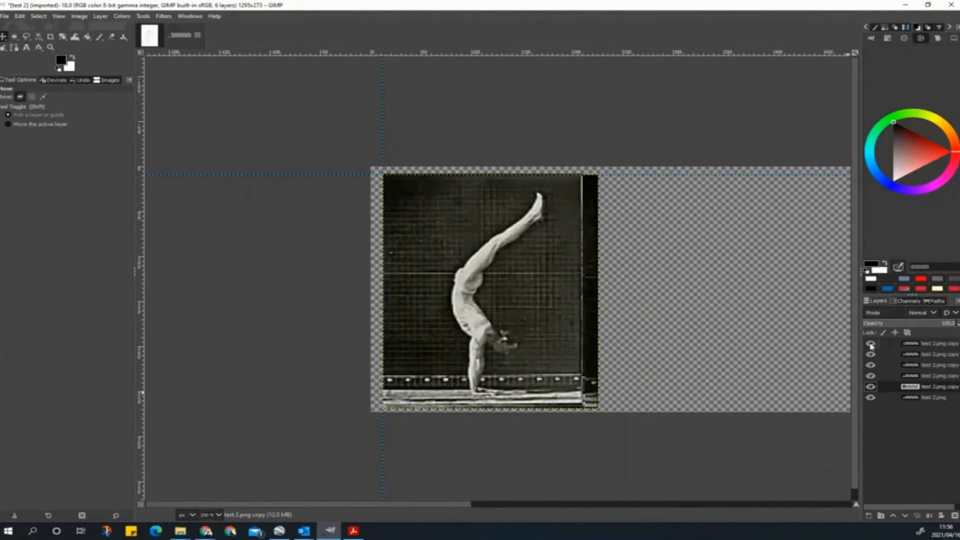
Step: Select the bottom layer, test 2.png, without changing its place in the layer stack
{"action": "left_click", "coordinate": [927, 399]}
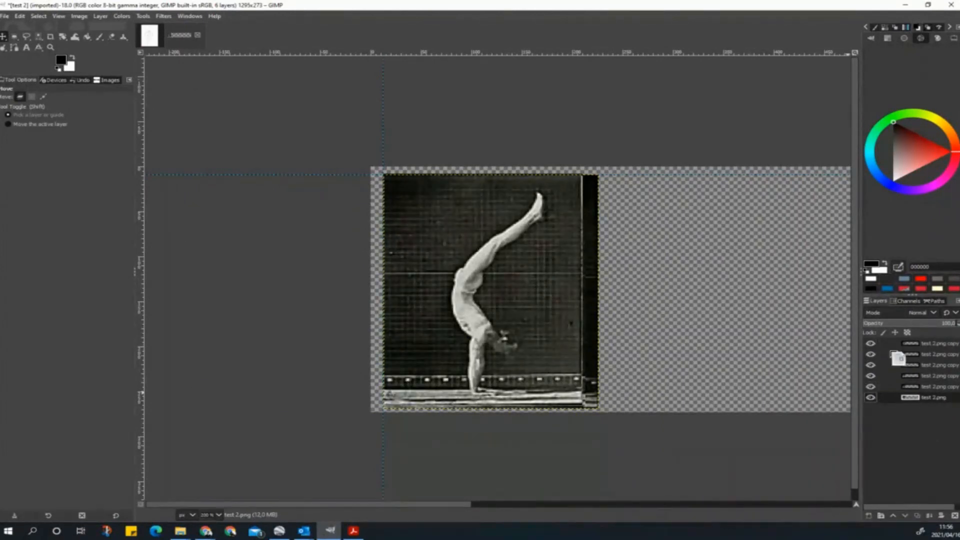
{"action": "key", "text": "Escape"}
{"action": "key", "text": "Escape"}
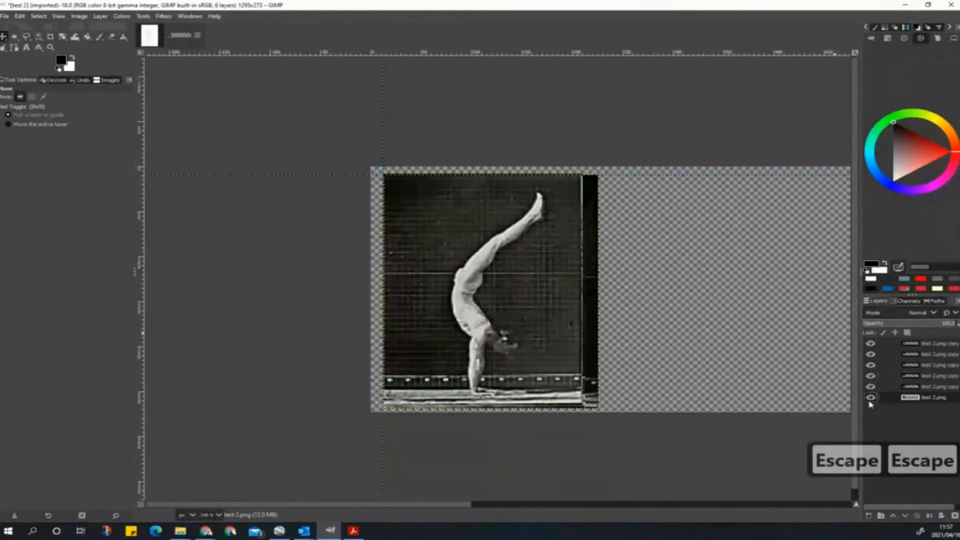
Step: Play the motion backwards by hiding all six layers one by one from the topmost down
{"action": "left_click", "coordinate": [870, 344]}
{"action": "left_click", "coordinate": [870, 354]}
{"action": "left_click", "coordinate": [871, 366]}
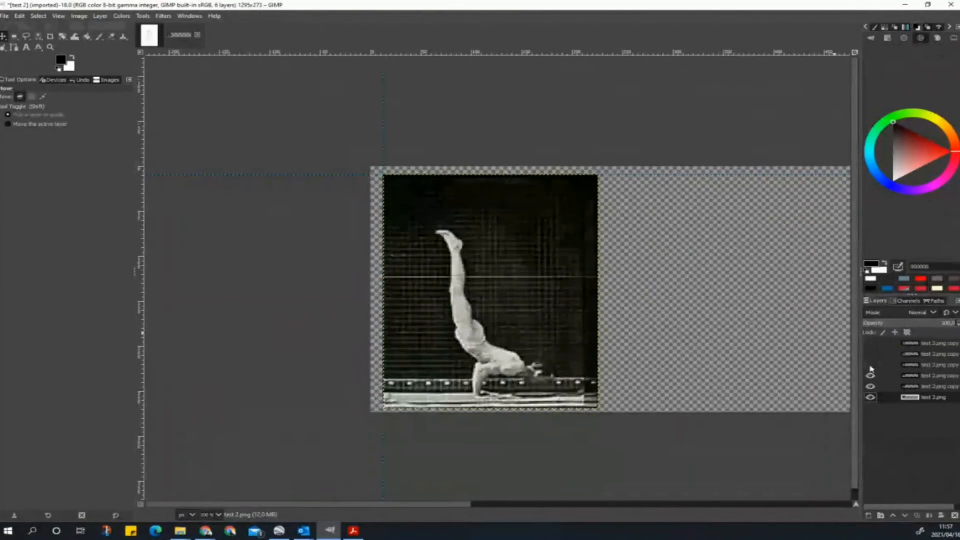
{"action": "left_click", "coordinate": [871, 376]}
{"action": "left_click", "coordinate": [870, 387]}
{"action": "left_click", "coordinate": [870, 397]}
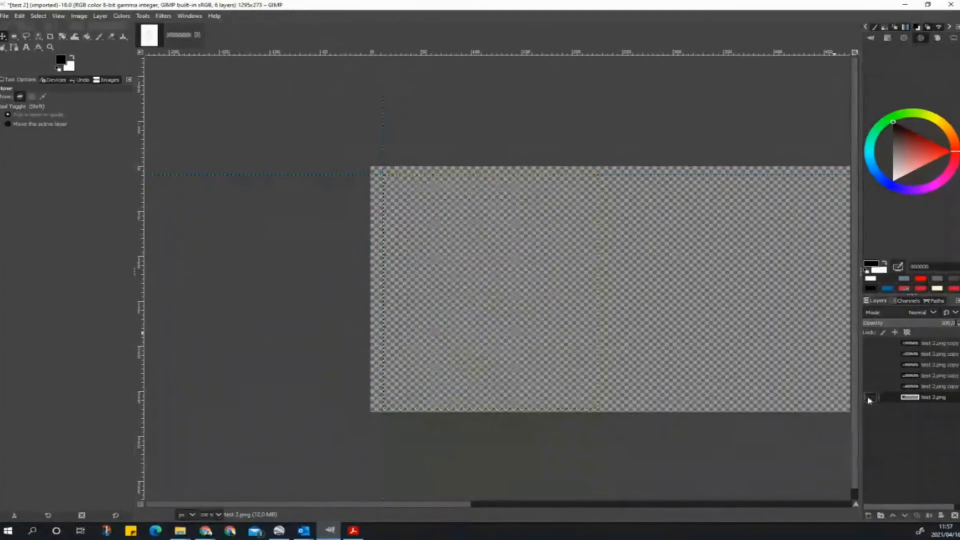
Step: Show the layers again from the bottom up, toggling the bottom two to compare their frames
{"action": "left_click", "coordinate": [870, 397]}
{"action": "left_click", "coordinate": [870, 388]}
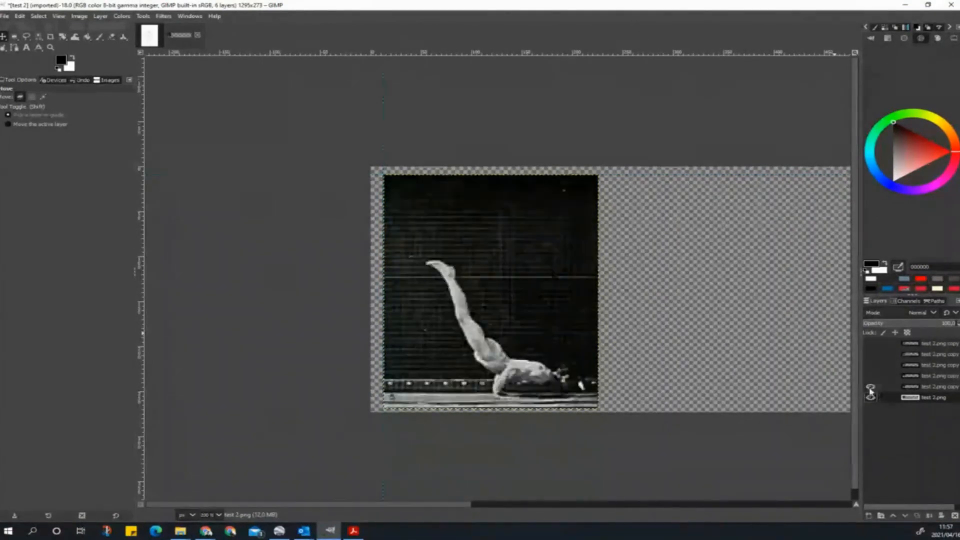
{"action": "left_click", "coordinate": [872, 387]}
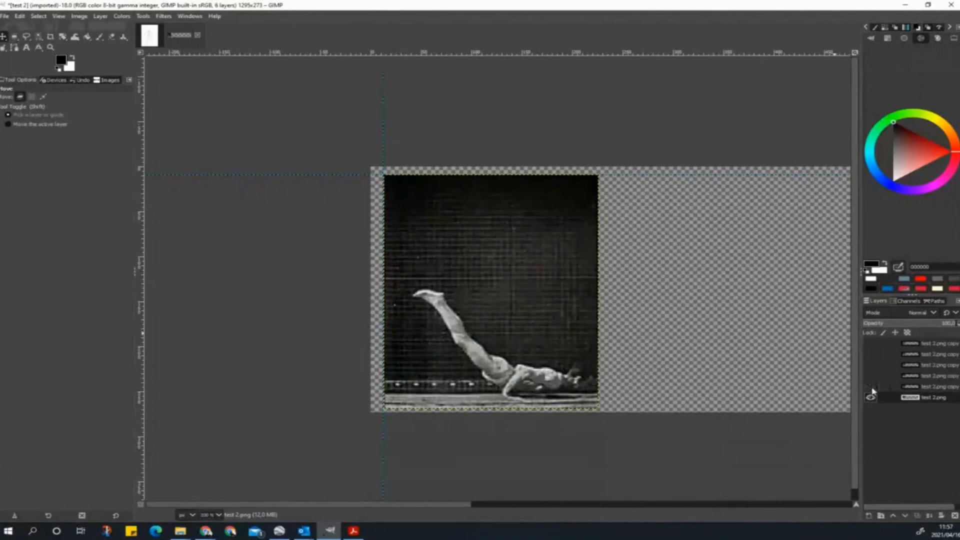
{"action": "left_click", "coordinate": [872, 398]}
{"action": "left_click", "coordinate": [870, 398]}
{"action": "left_click", "coordinate": [870, 388]}
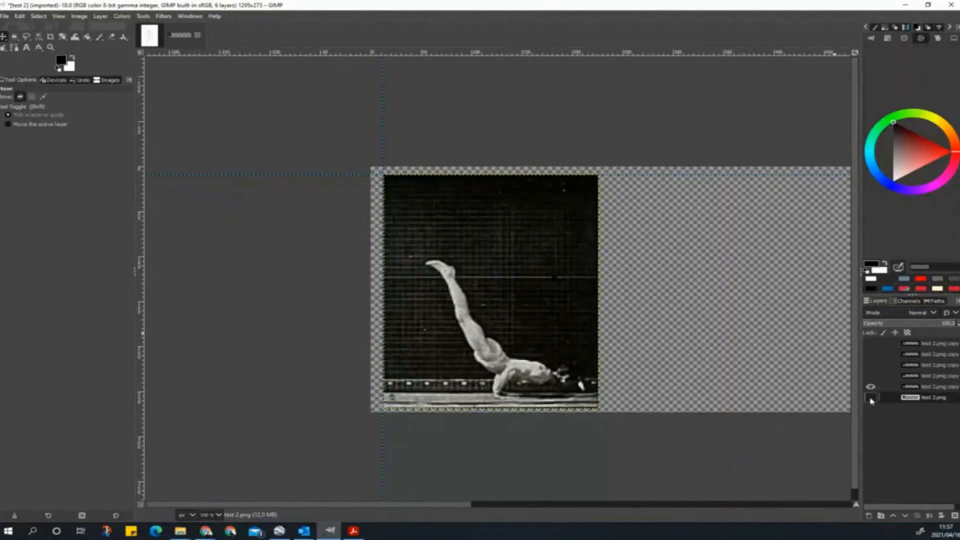
{"action": "left_click", "coordinate": [873, 388]}
{"action": "left_click", "coordinate": [871, 387]}
{"action": "left_click", "coordinate": [870, 365]}
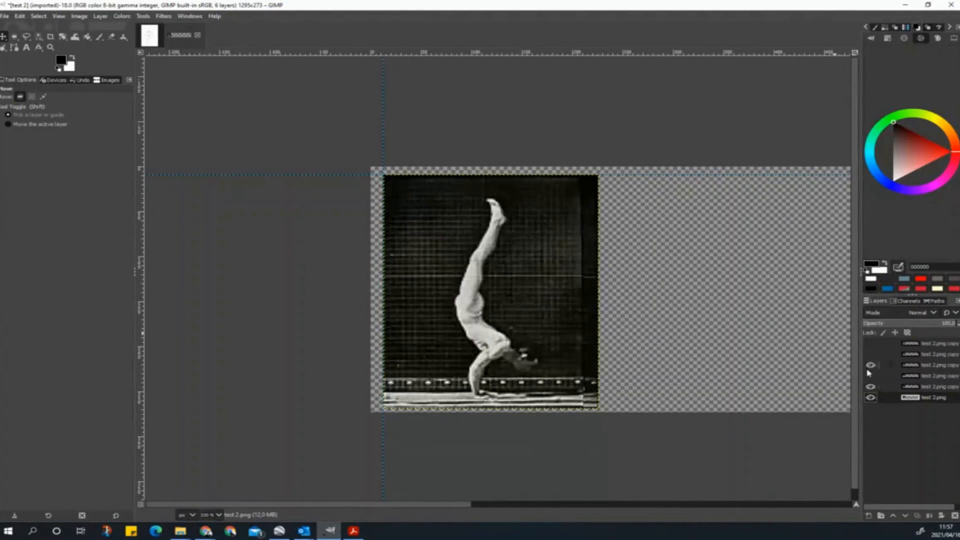
{"action": "left_click", "coordinate": [872, 354]}
{"action": "left_click", "coordinate": [870, 344]}
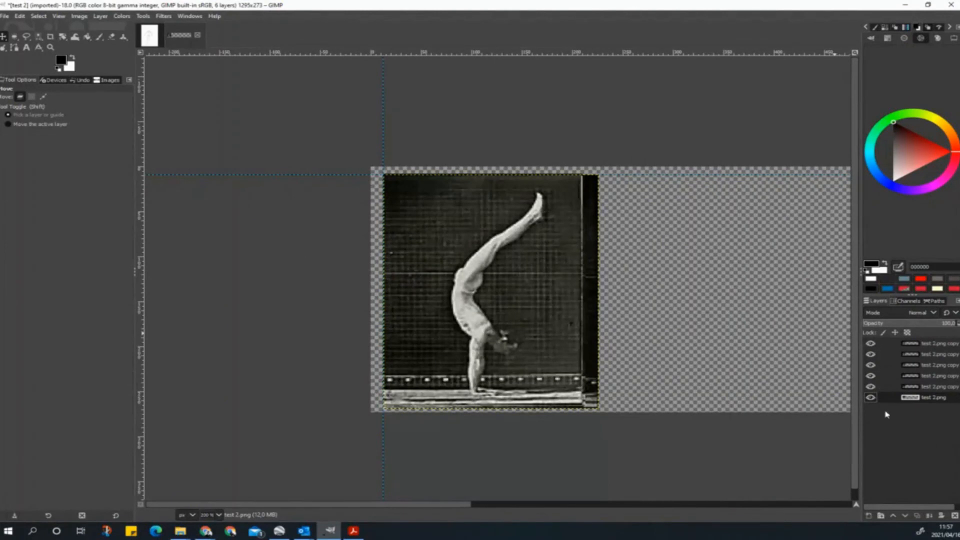
Step: Examine the pixel detail of the handstand figure's torso and head and of the frame's lower-left corner
{"action": "scroll", "coordinate": [499, 266], "scroll_direction": "down", "scroll_amount": 1}
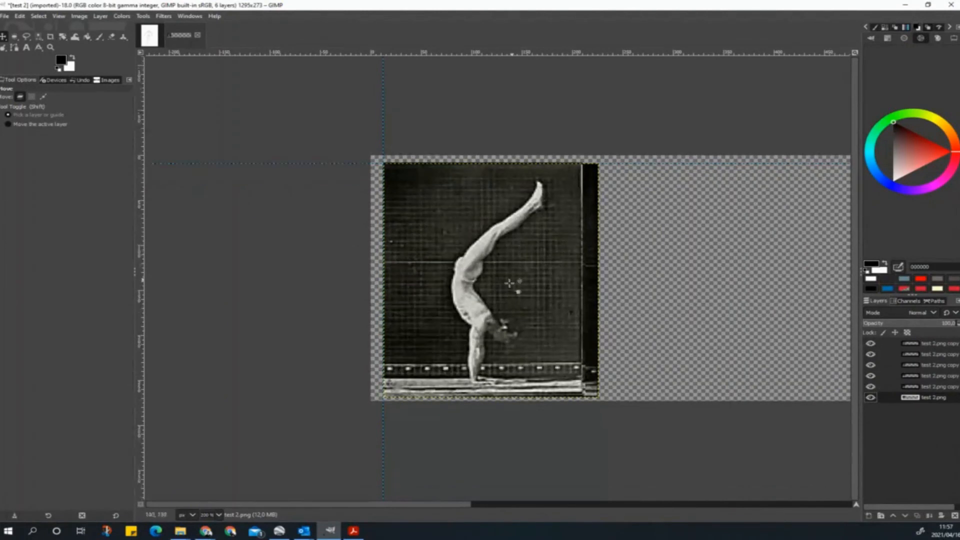
{"action": "scroll", "coordinate": [509, 283], "scroll_direction": "up", "scroll_amount": 3}
{"action": "scroll", "coordinate": [590, 280], "scroll_direction": "down", "scroll_amount": 1}
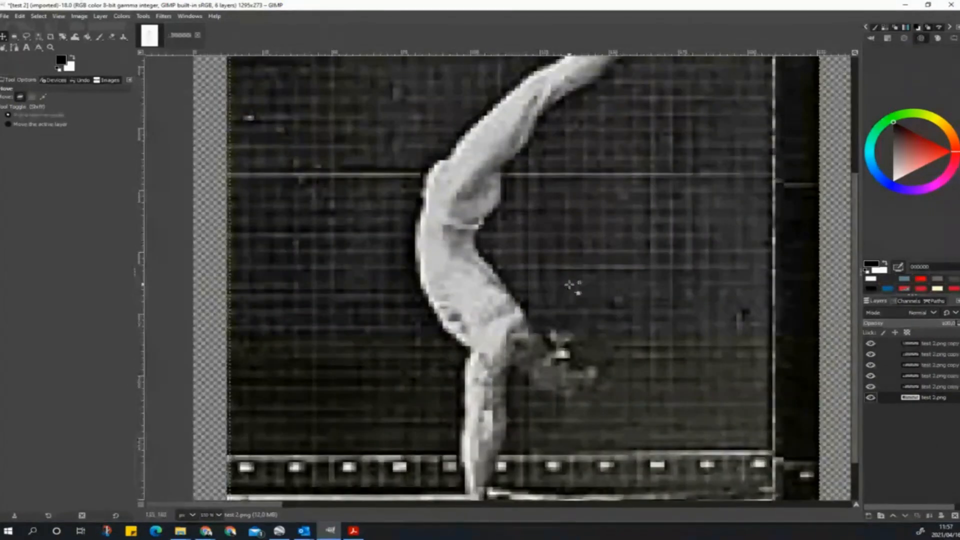
{"action": "scroll", "coordinate": [522, 343], "scroll_direction": "up", "scroll_amount": 5}
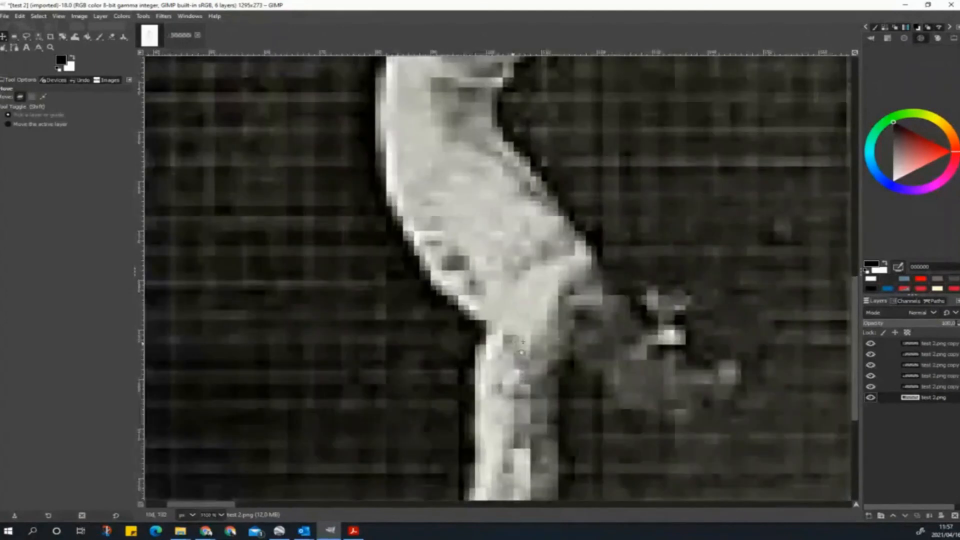
{"action": "scroll", "coordinate": [522, 342], "scroll_direction": "up", "scroll_amount": 2}
{"action": "scroll", "coordinate": [522, 342], "scroll_direction": "down", "scroll_amount": 3}
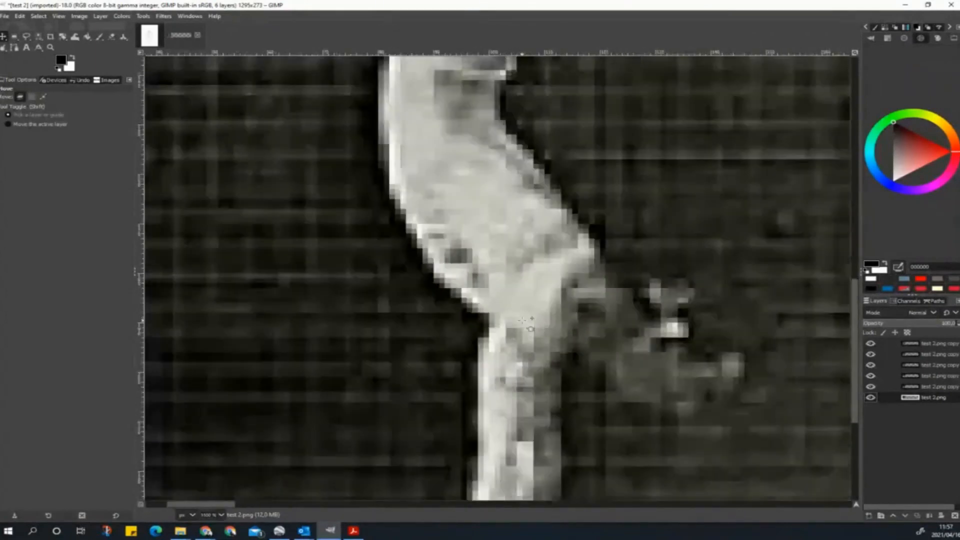
{"action": "scroll", "coordinate": [619, 375], "scroll_direction": "up", "scroll_amount": 5}
{"action": "scroll", "coordinate": [620, 375], "scroll_direction": "down", "scroll_amount": 5}
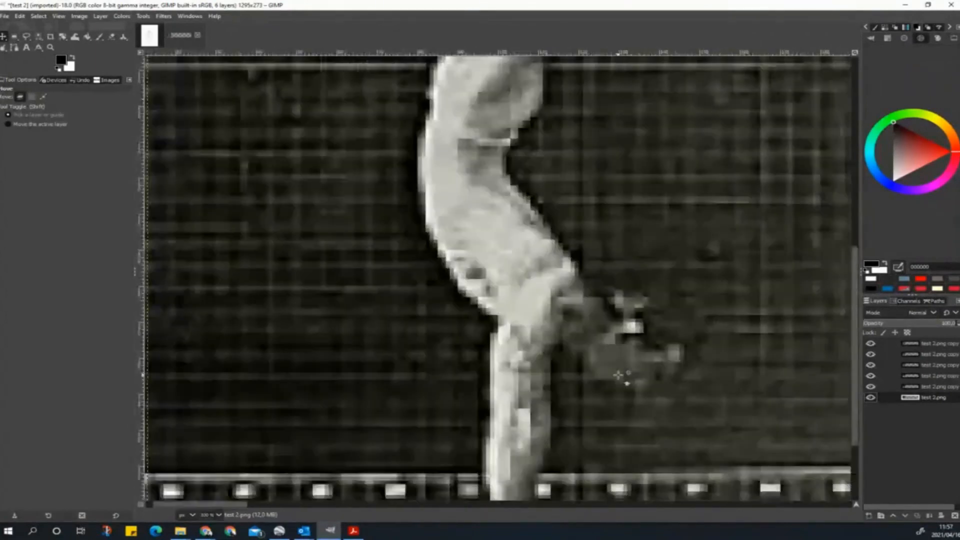
{"action": "scroll", "coordinate": [647, 407], "scroll_direction": "up", "scroll_amount": 3}
{"action": "scroll", "coordinate": [613, 337], "scroll_direction": "down", "scroll_amount": 3}
{"action": "scroll", "coordinate": [612, 338], "scroll_direction": "up", "scroll_amount": 4}
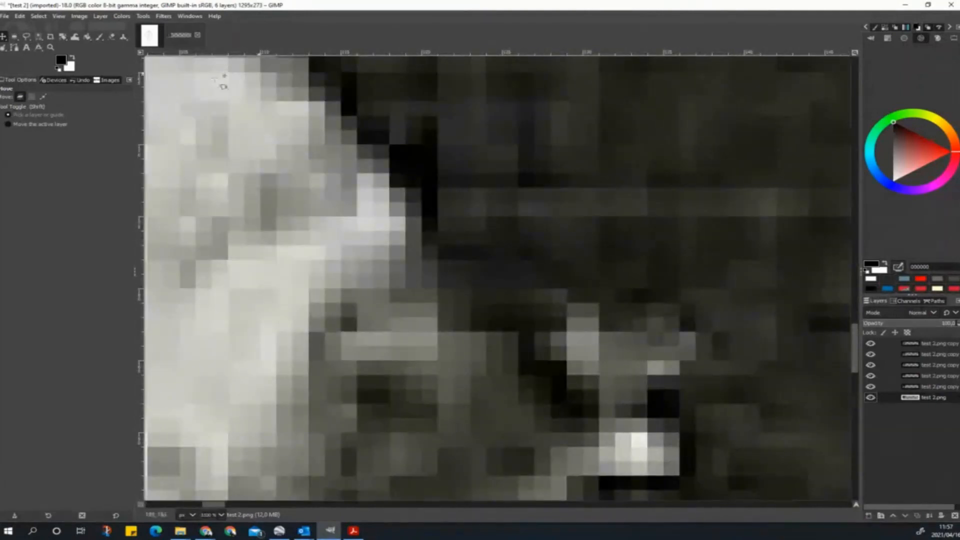
{"action": "scroll", "coordinate": [608, 287], "scroll_direction": "down", "scroll_amount": 3}
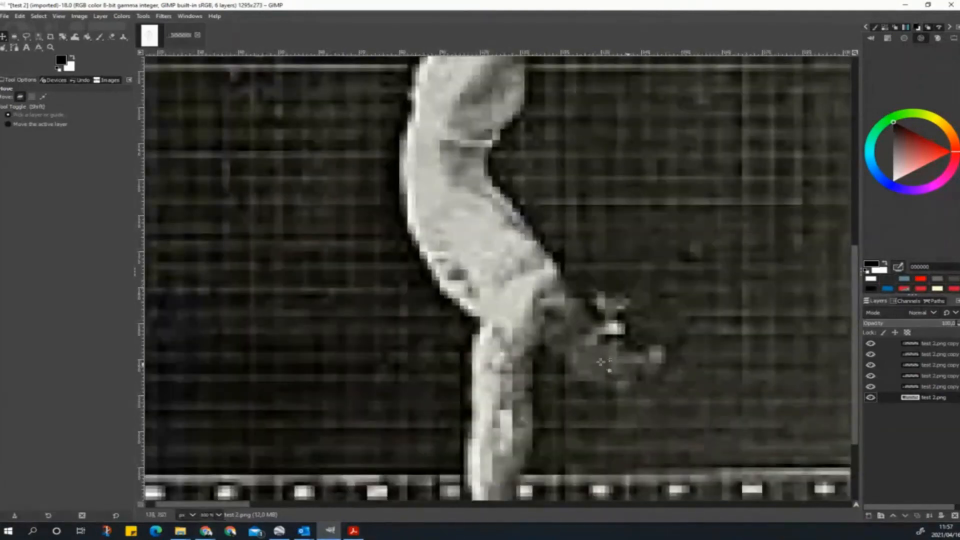
{"action": "scroll", "coordinate": [449, 280], "scroll_direction": "up", "scroll_amount": 5}
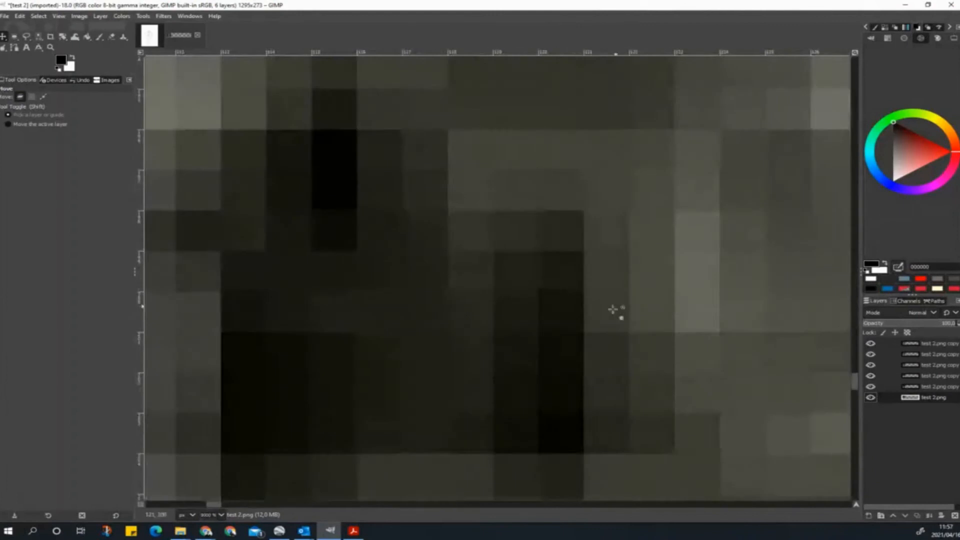
{"action": "scroll", "coordinate": [610, 325], "scroll_direction": "down", "scroll_amount": 2}
{"action": "scroll", "coordinate": [598, 343], "scroll_direction": "down", "scroll_amount": 8}
{"action": "scroll", "coordinate": [456, 428], "scroll_direction": "up", "scroll_amount": 10}
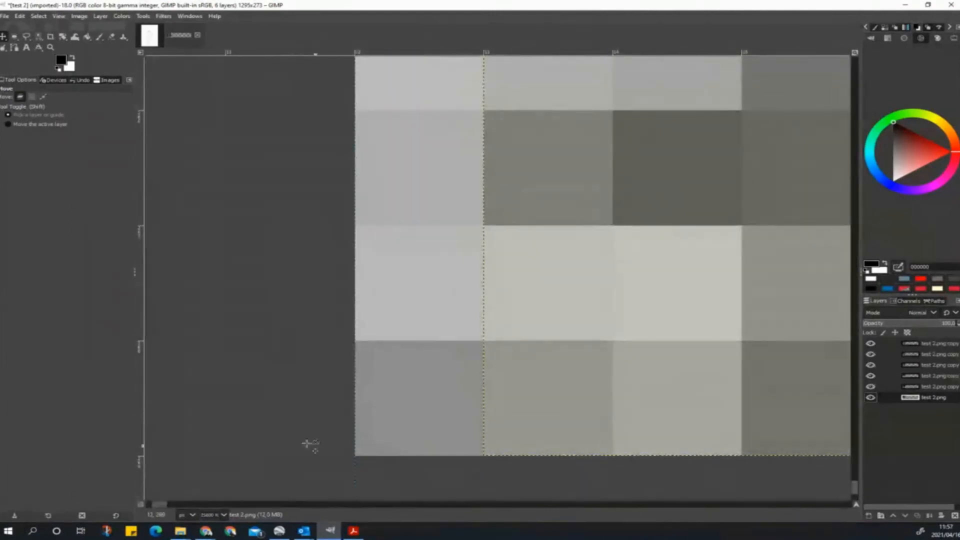
{"action": "scroll", "coordinate": [439, 360], "scroll_direction": "down", "scroll_amount": 6}
{"action": "scroll", "coordinate": [500, 300], "scroll_direction": "up", "scroll_amount": 2}
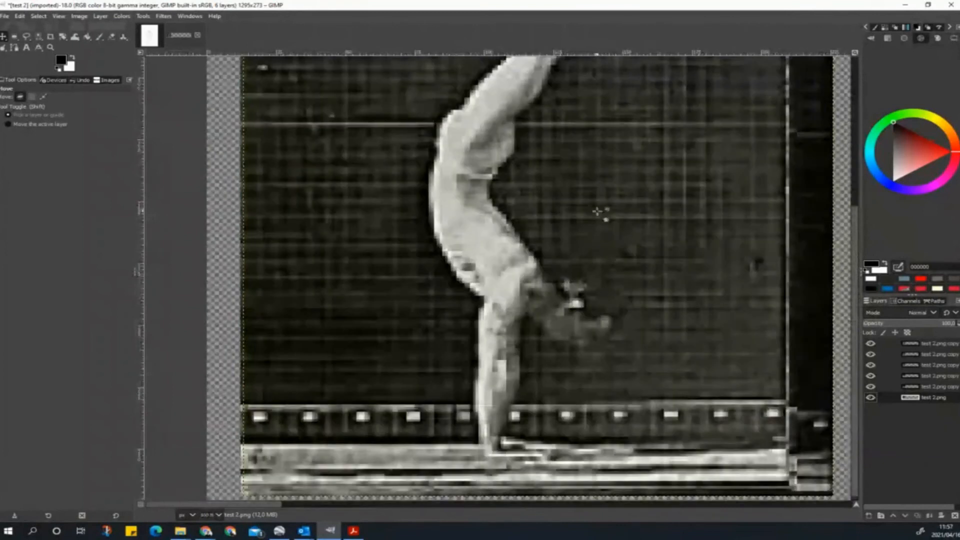
{"action": "left_click", "coordinate": [100, 16]}
{"action": "mouse_move", "coordinate": [77, 18]}
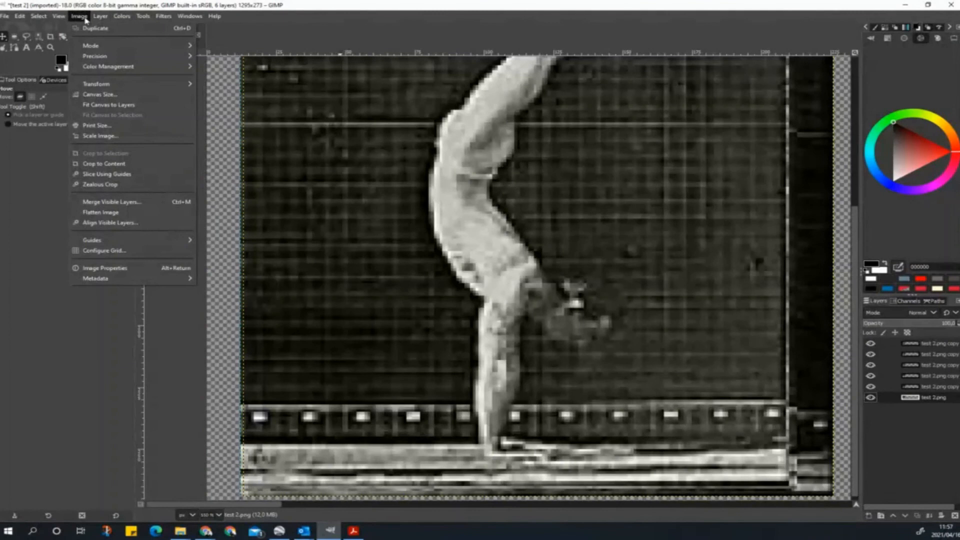
{"action": "left_click", "coordinate": [90, 94]}
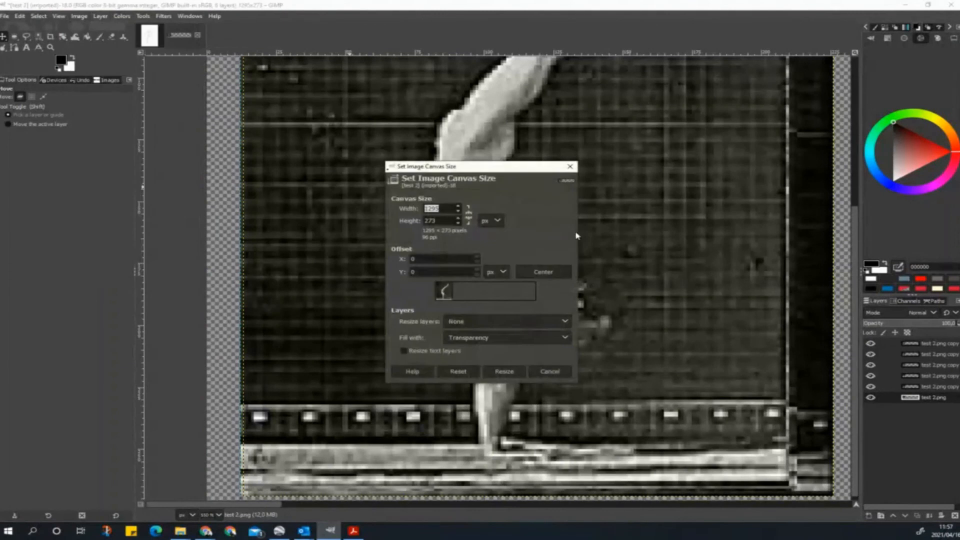
{"action": "left_click", "coordinate": [468, 213]}
{"action": "left_click", "coordinate": [547, 374]}
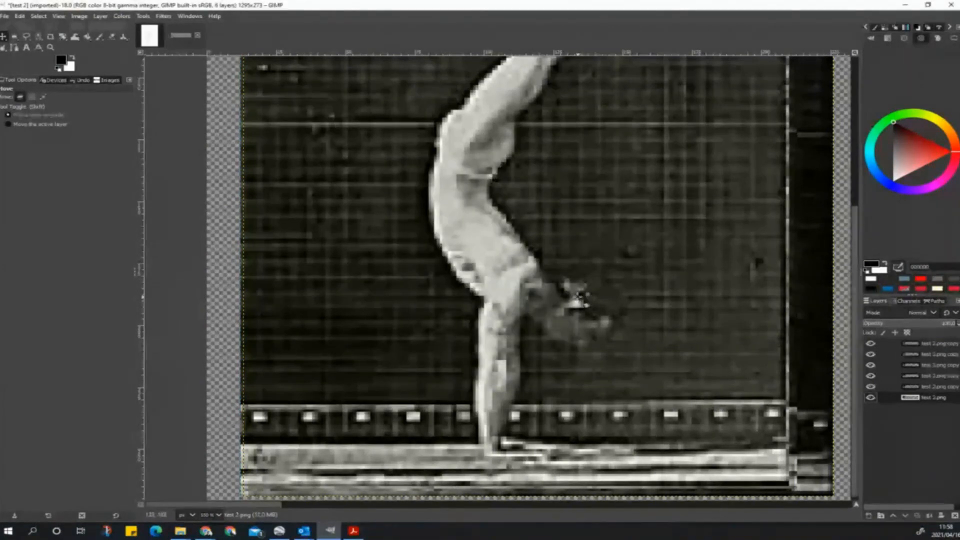
Step: Examine the stacked frame within the wide canvas, comparing the full view with close-ups of the figure
{"action": "scroll", "coordinate": [536, 308], "scroll_direction": "down", "scroll_amount": 3}
{"action": "scroll", "coordinate": [586, 249], "scroll_direction": "up", "scroll_amount": 1}
{"action": "scroll", "coordinate": [477, 257], "scroll_direction": "down", "scroll_amount": 2}
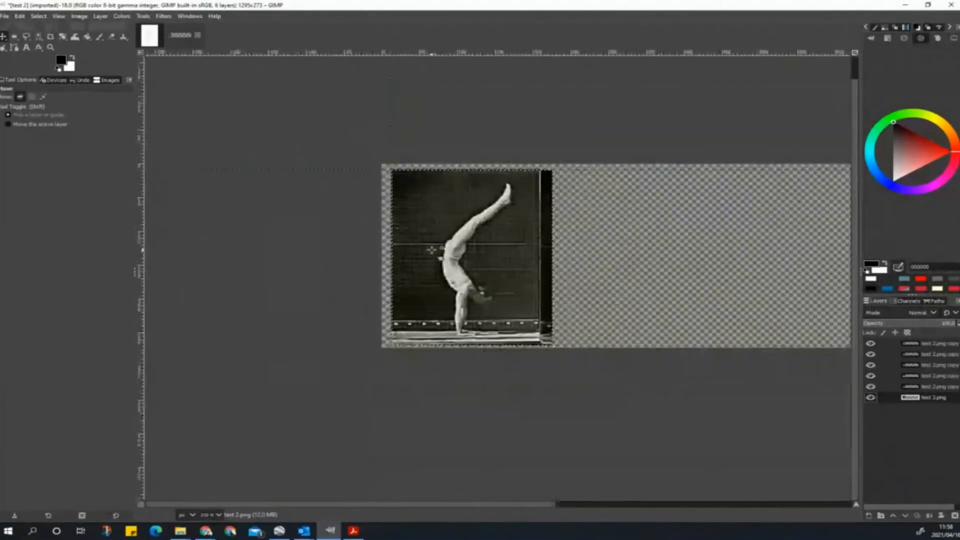
{"action": "scroll", "coordinate": [525, 245], "scroll_direction": "up", "scroll_amount": 2}
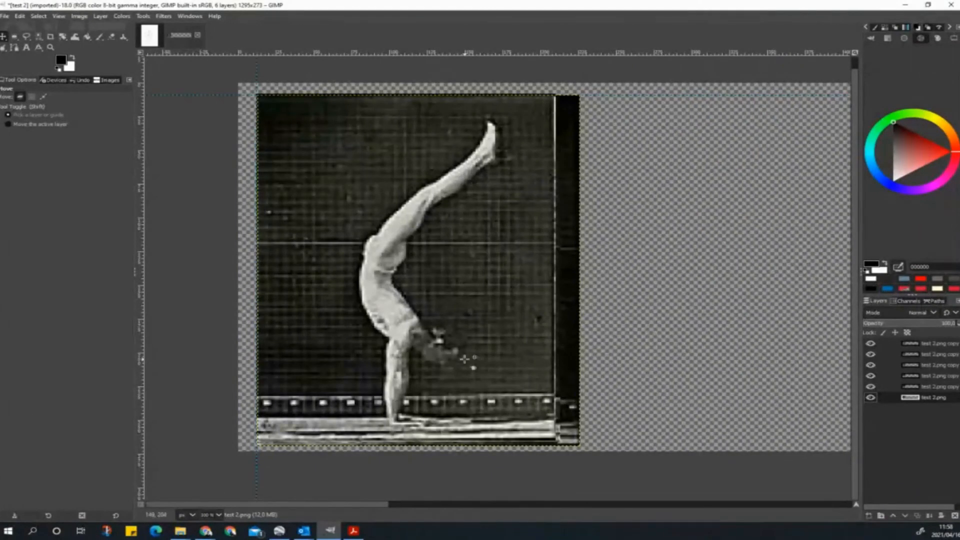
{"action": "scroll", "coordinate": [395, 341], "scroll_direction": "up", "scroll_amount": 3}
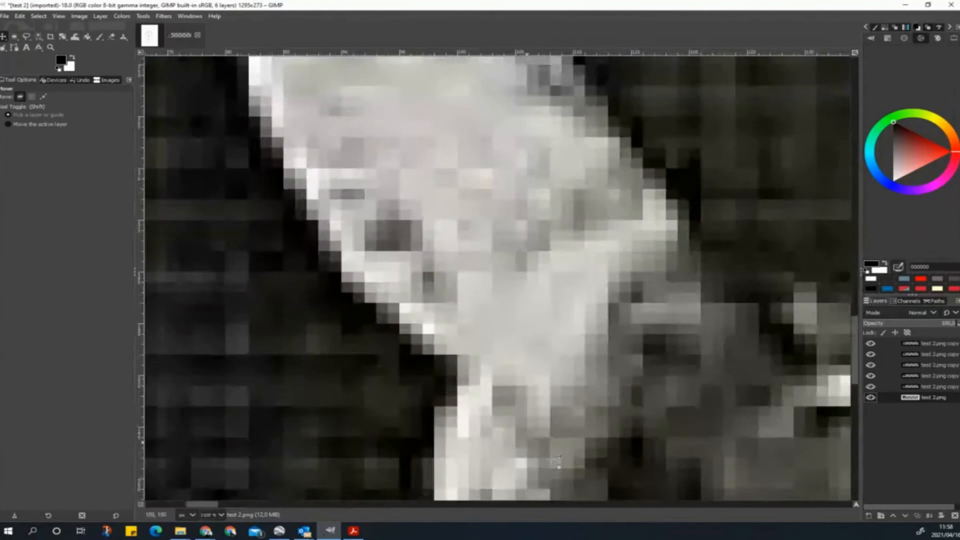
{"action": "scroll", "coordinate": [445, 331], "scroll_direction": "down", "scroll_amount": 2}
{"action": "scroll", "coordinate": [446, 330], "scroll_direction": "down", "scroll_amount": 3}
{"action": "scroll", "coordinate": [470, 105], "scroll_direction": "up", "scroll_amount": 4}
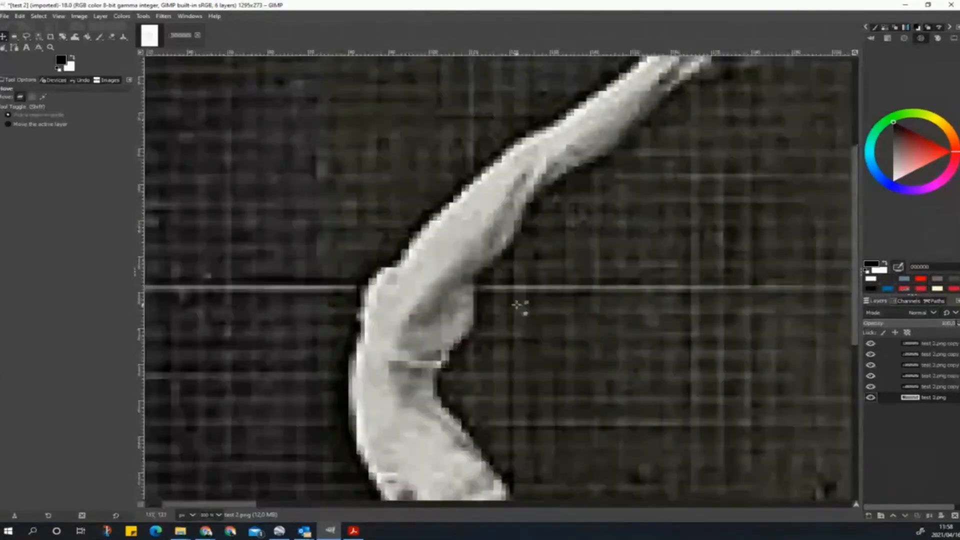
{"action": "scroll", "coordinate": [520, 306], "scroll_direction": "down", "scroll_amount": 3}
{"action": "scroll", "coordinate": [461, 208], "scroll_direction": "up", "scroll_amount": 3}
{"action": "scroll", "coordinate": [510, 207], "scroll_direction": "down", "scroll_amount": 3}
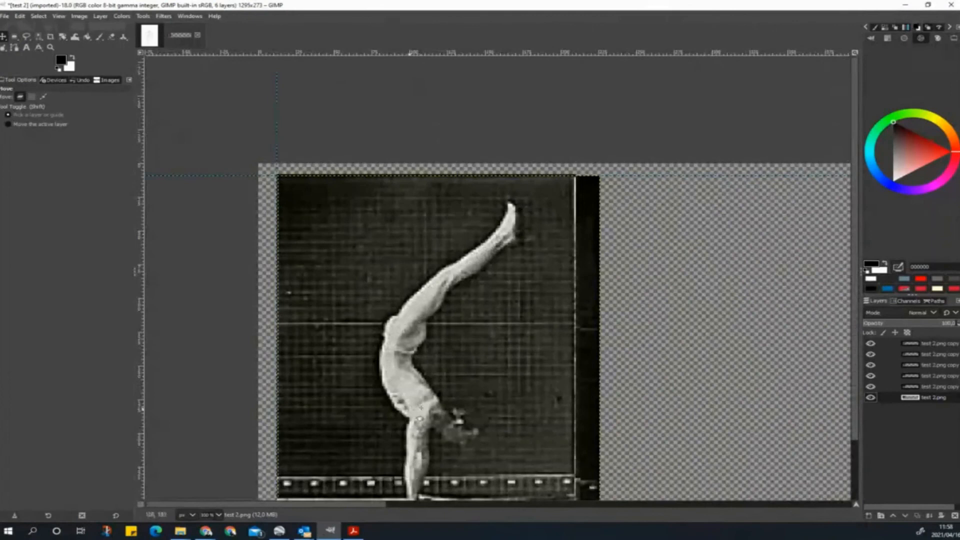
{"action": "scroll", "coordinate": [460, 330], "scroll_direction": "down", "scroll_amount": 3}
{"action": "scroll", "coordinate": [414, 392], "scroll_direction": "up", "scroll_amount": 4}
{"action": "scroll", "coordinate": [414, 393], "scroll_direction": "down", "scroll_amount": 3}
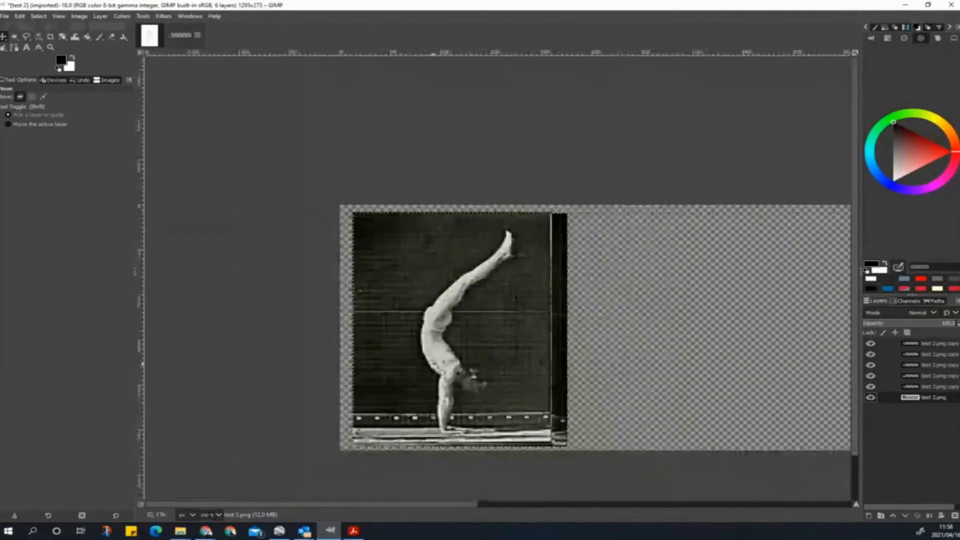
{"action": "scroll", "coordinate": [414, 393], "scroll_direction": "up", "scroll_amount": 4}
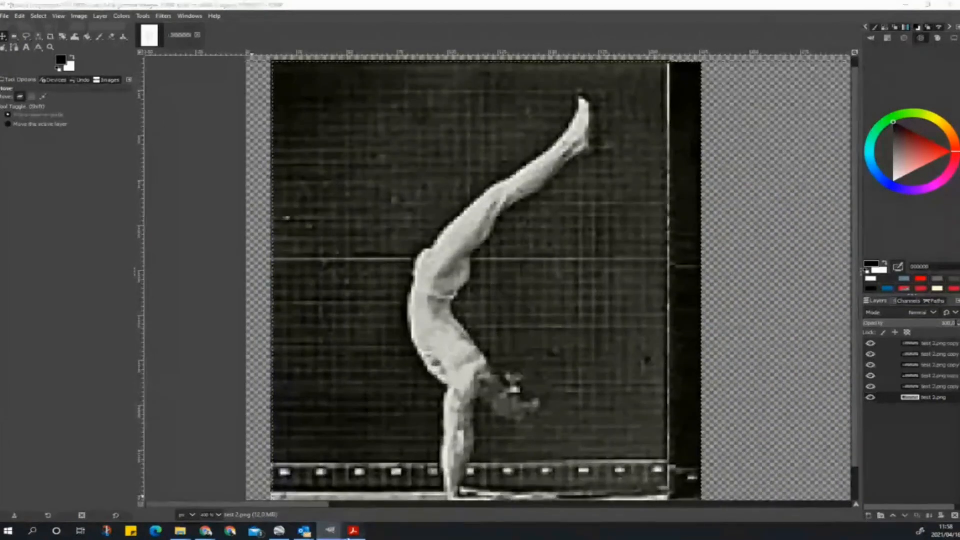
Step: Switch to the Muybridge photo sheet PDF in Adobe Acrobat, examine its pixel detail and full page, and return to GIMP
{"action": "left_click", "coordinate": [353, 532]}
{"action": "scroll", "coordinate": [438, 351], "scroll_direction": "up", "scroll_amount": 2}
{"action": "scroll", "coordinate": [438, 350], "scroll_direction": "up", "scroll_amount": 3}
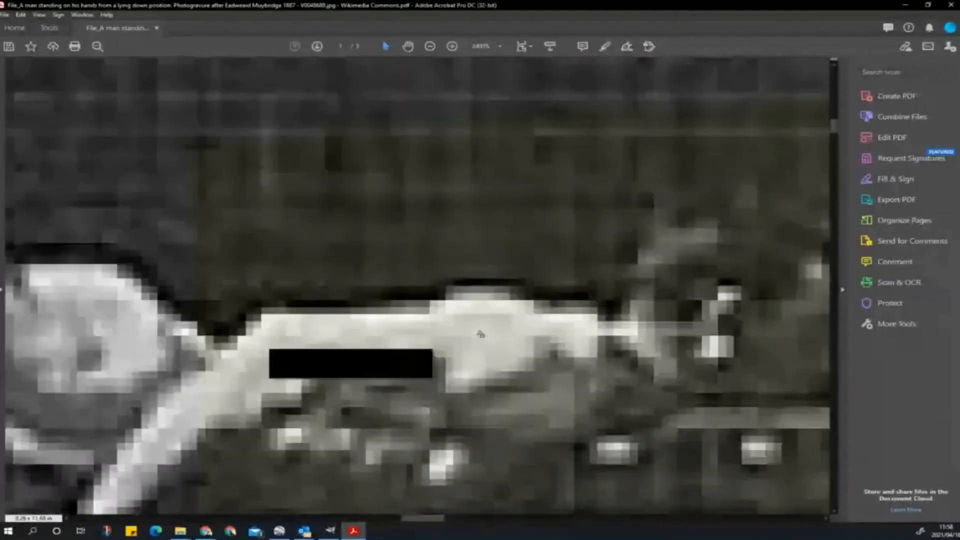
{"action": "scroll", "coordinate": [325, 305], "scroll_direction": "down", "scroll_amount": 5}
{"action": "scroll", "coordinate": [313, 295], "scroll_direction": "down", "scroll_amount": 2}
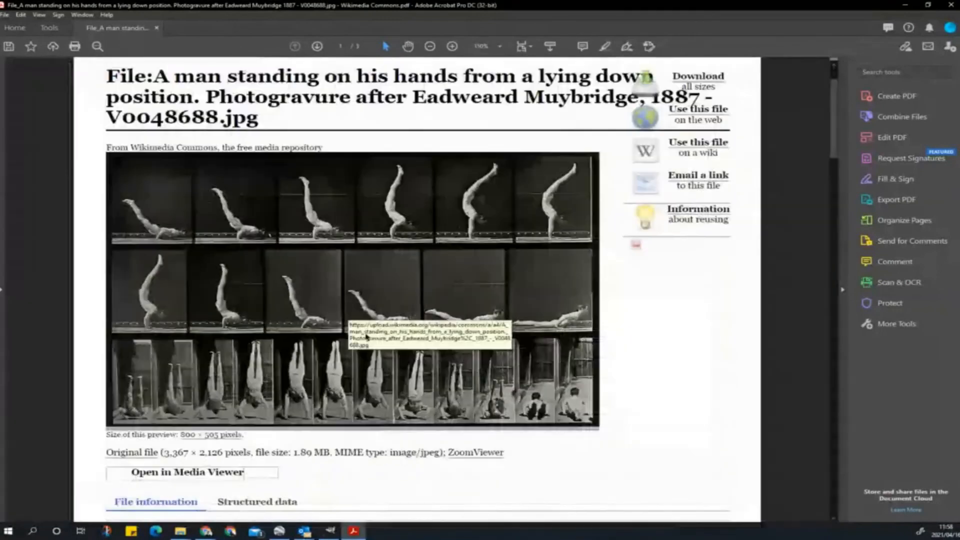
{"action": "left_click", "coordinate": [905, 6]}
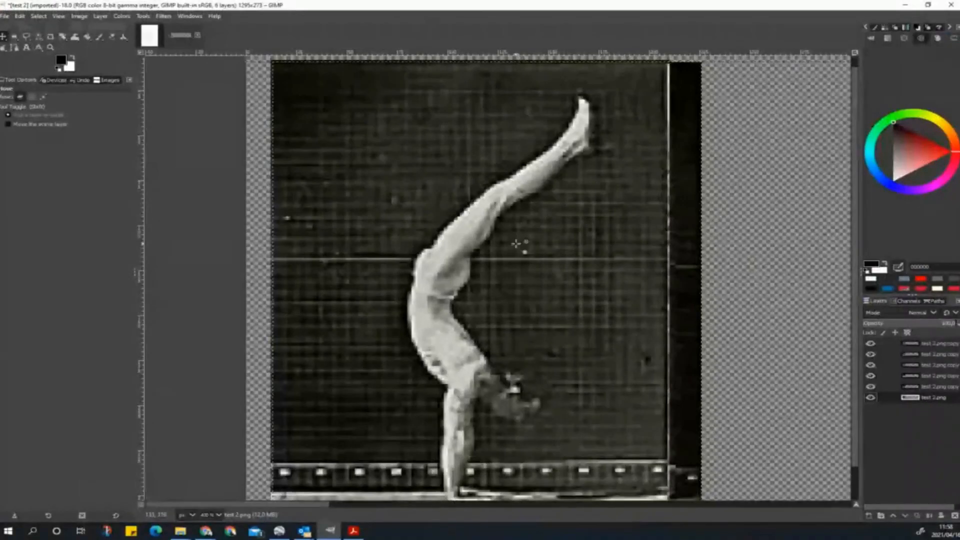
Step: Mark a crop area over the handstand frame, size it to 270 × 270 px and move it over the figure
{"action": "scroll", "coordinate": [516, 244], "scroll_direction": "down", "scroll_amount": 2}
{"action": "scroll", "coordinate": [516, 243], "scroll_direction": "up", "scroll_amount": 1}
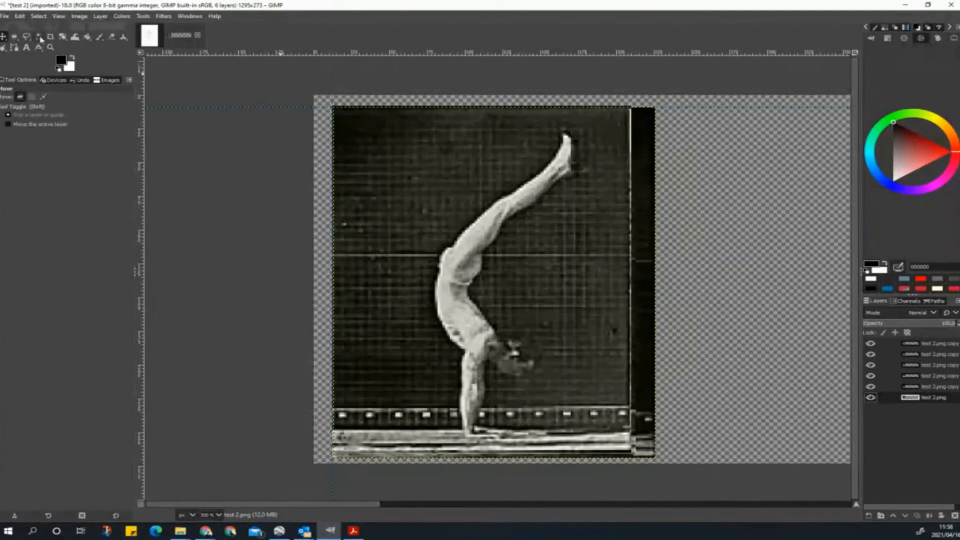
{"action": "left_click", "coordinate": [51, 37]}
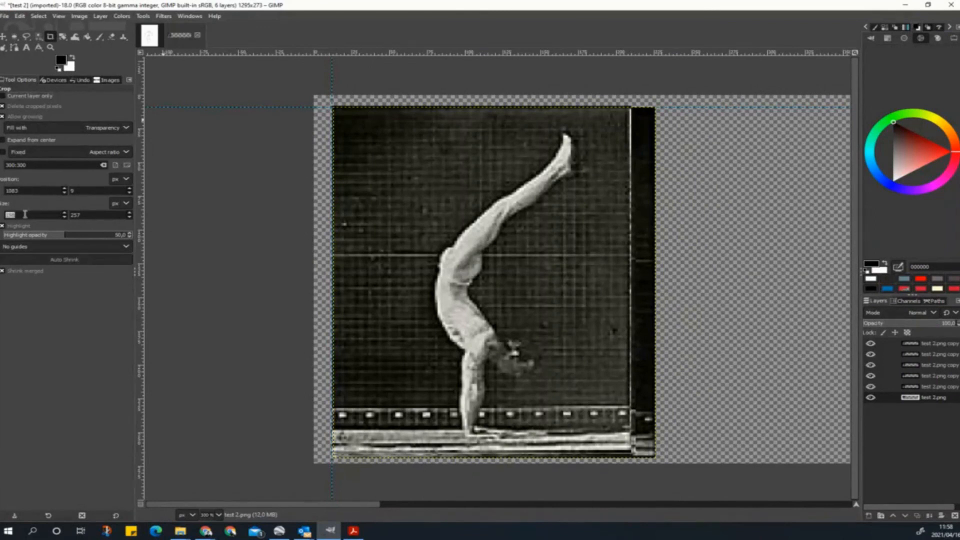
{"action": "type", "text": "270"}
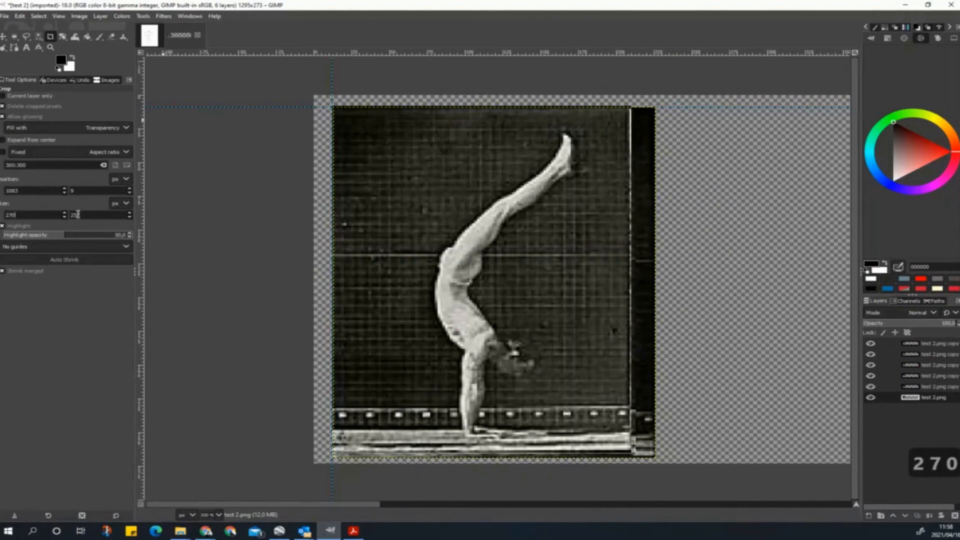
{"action": "type", "text": "270"}
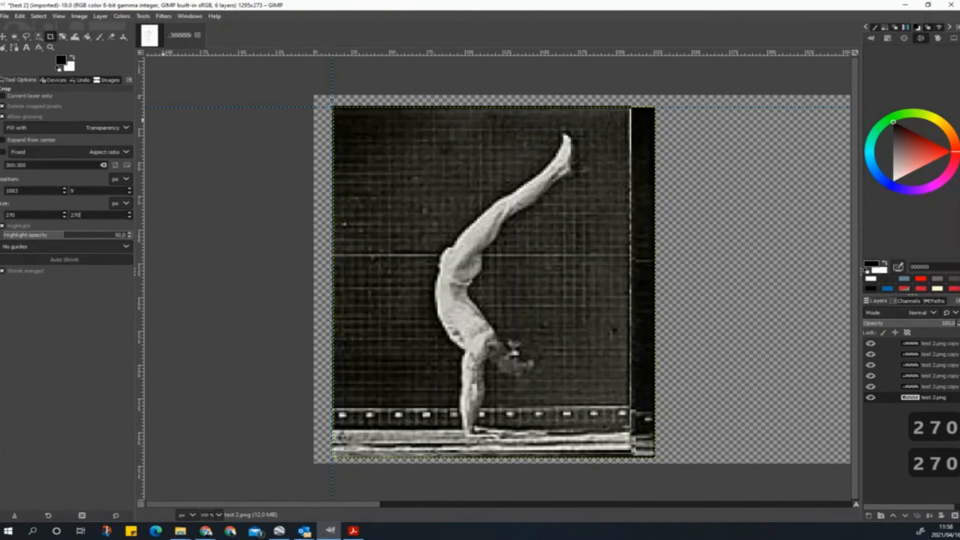
{"action": "mouse_move", "coordinate": [337, 116]}
{"action": "left_mouse_down"}
{"action": "mouse_move", "coordinate": [411, 274]}
{"action": "mouse_move", "coordinate": [629, 427]}
{"action": "left_mouse_up"}
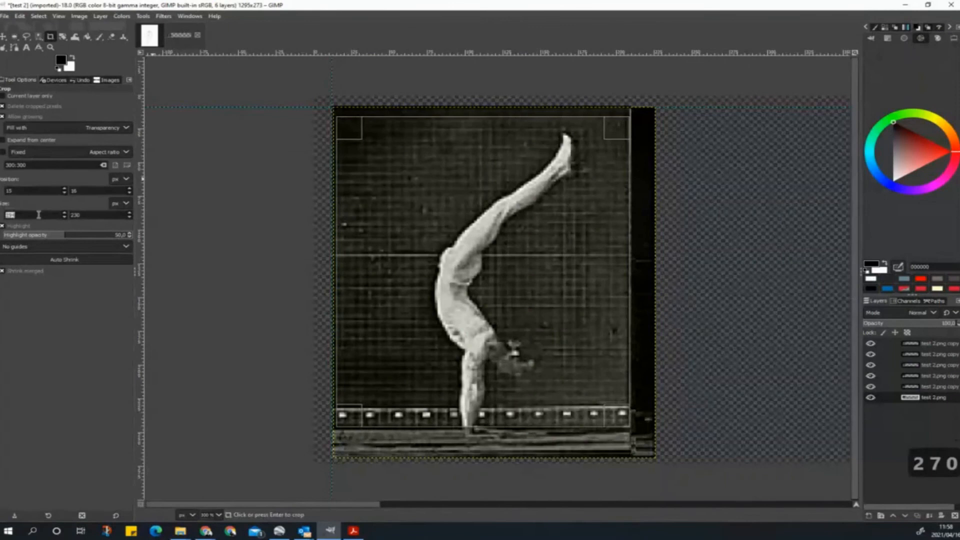
{"action": "type", "text": "270"}
{"action": "triple_click", "coordinate": [101, 216]}
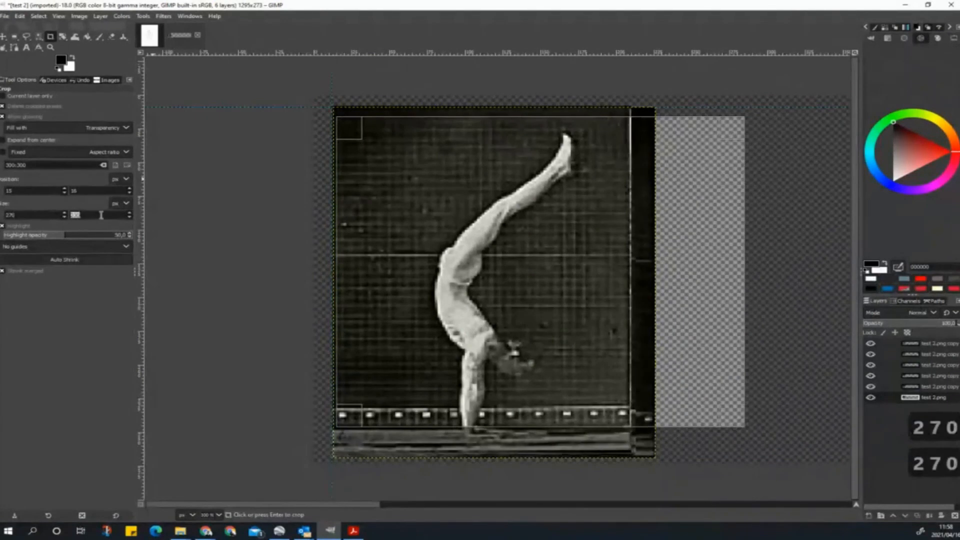
{"action": "type", "text": "270"}
{"action": "key", "text": "Return"}
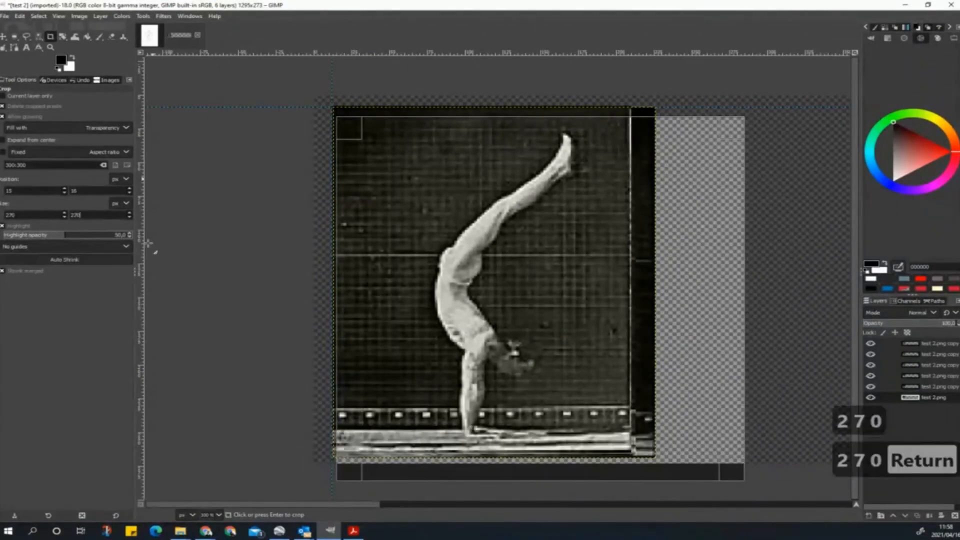
{"action": "left_click_drag", "start_coordinate": [519, 294], "coordinate": [486, 270]}
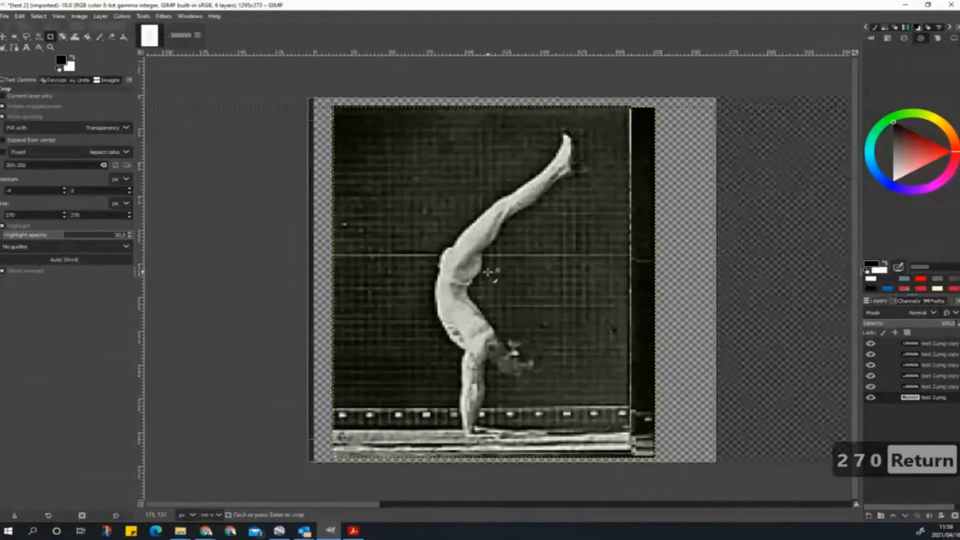
Step: Try a crop area of 200 × 200 px, moved over the lower part of the handstand frame
{"action": "left_click", "coordinate": [27, 217]}
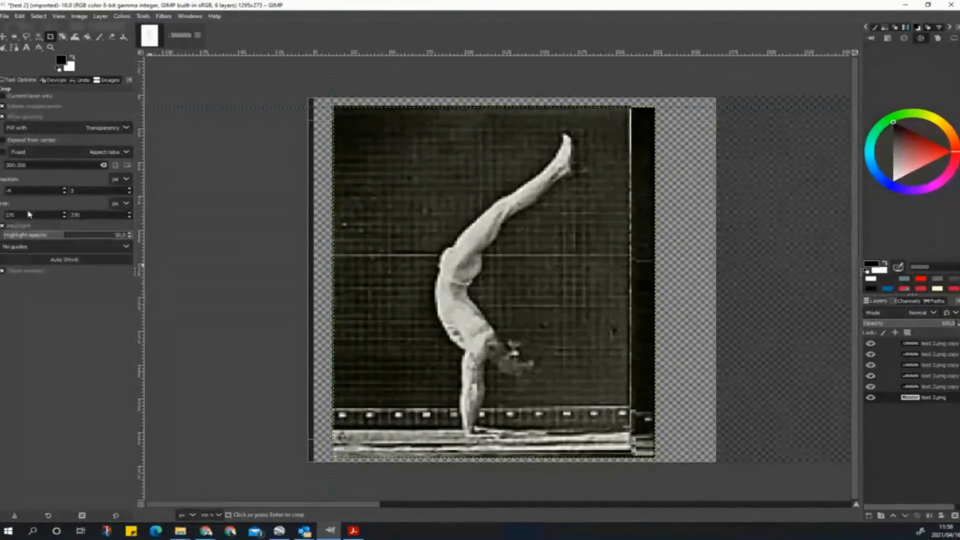
{"action": "type", "text": "200"}
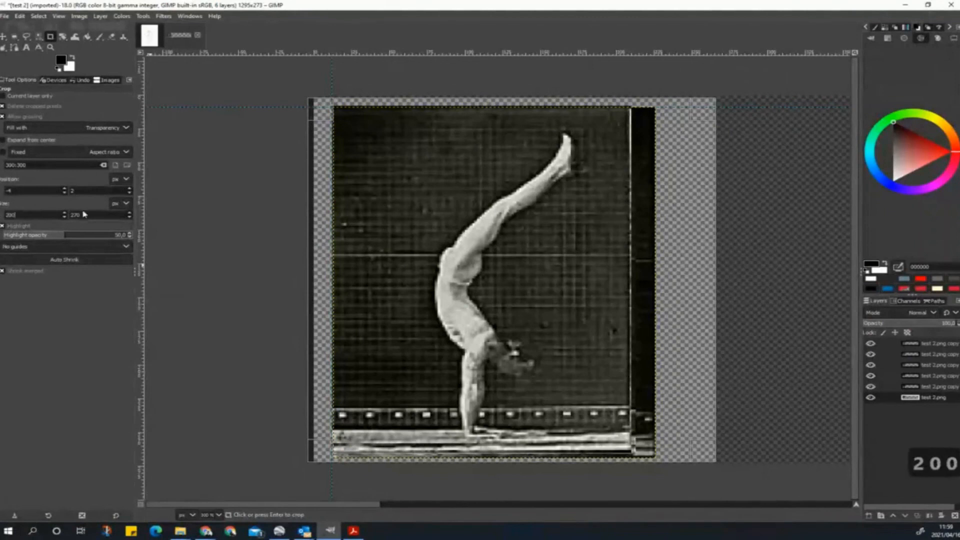
{"action": "double_click", "coordinate": [95, 214]}
{"action": "type", "text": "200"}
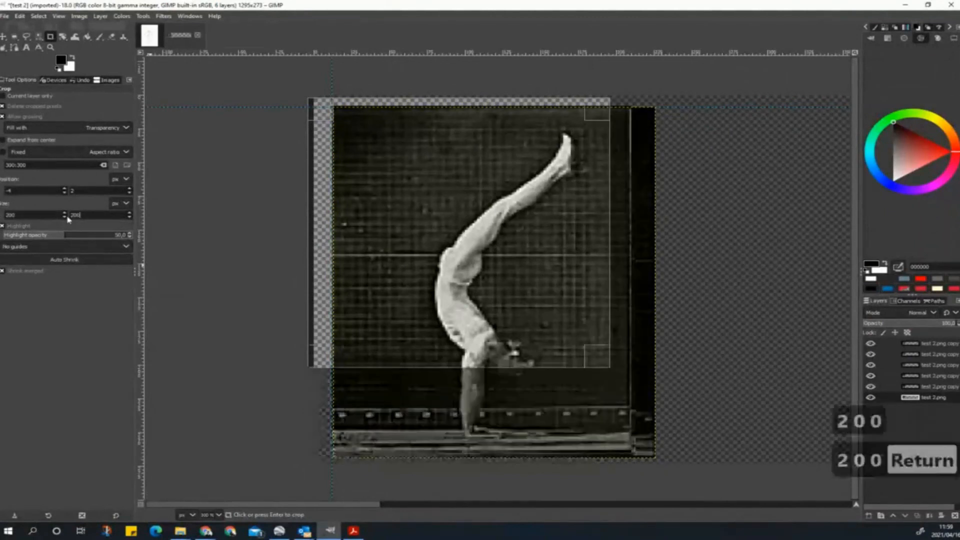
{"action": "key", "text": "Return"}
{"action": "left_click_drag", "start_coordinate": [415, 190], "coordinate": [453, 245]}
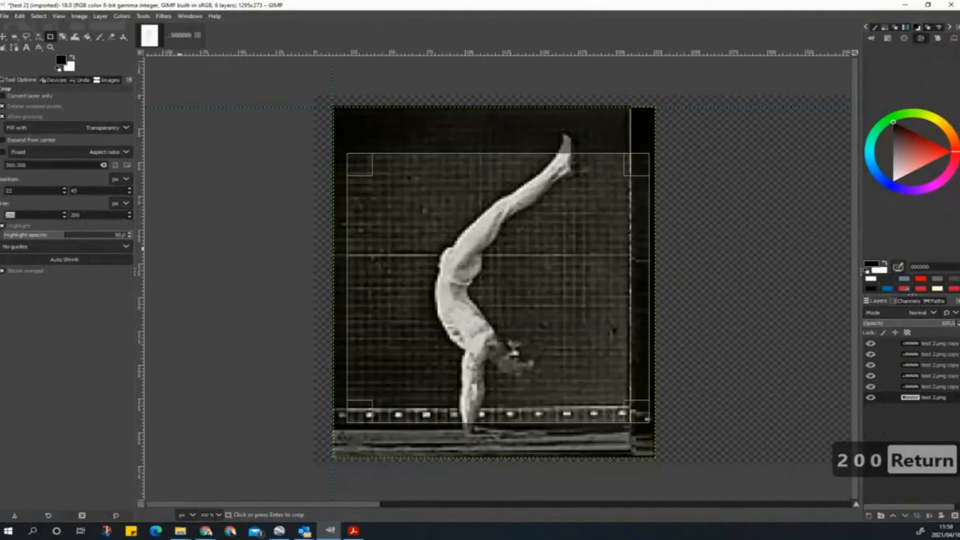
Step: Set the crop area to 250 × 250 px, move it over the whole frame and crop the image
{"action": "type", "text": "250"}
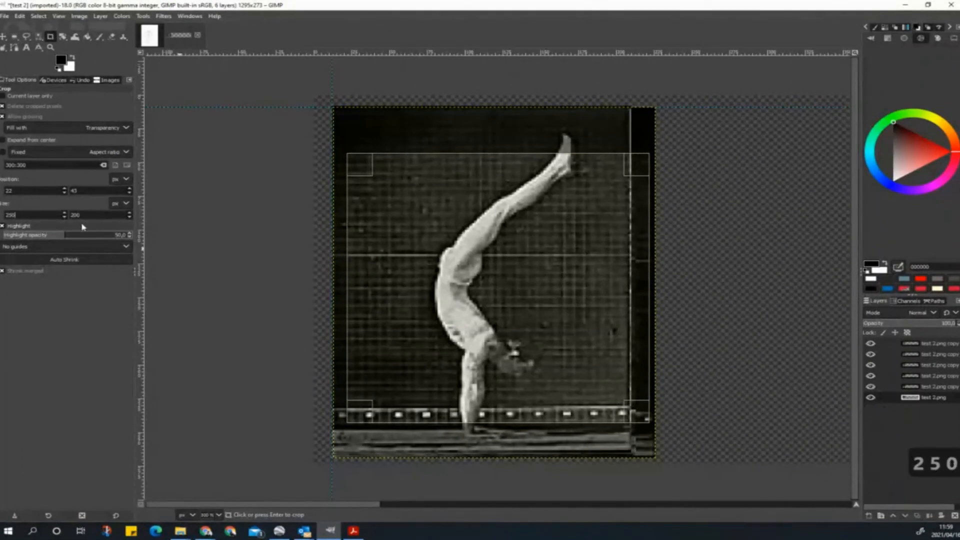
{"action": "key", "text": "Tab"}
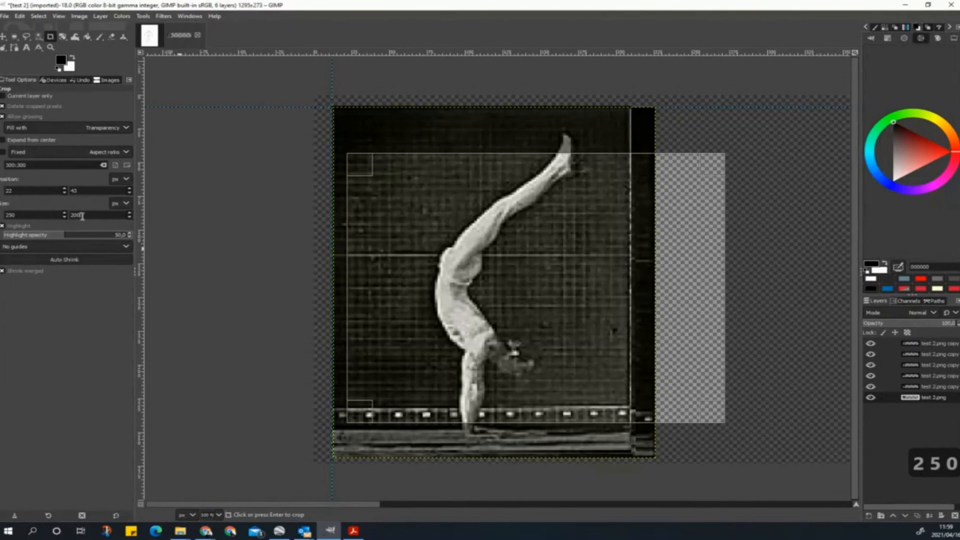
{"action": "type", "text": "250"}
{"action": "key", "text": "Return"}
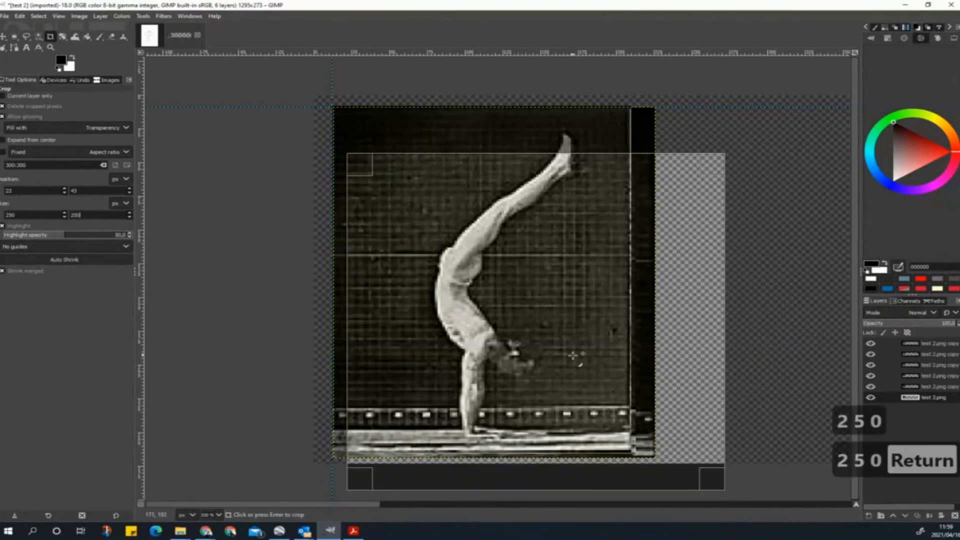
{"action": "left_click_drag", "start_coordinate": [523, 327], "coordinate": [479, 285]}
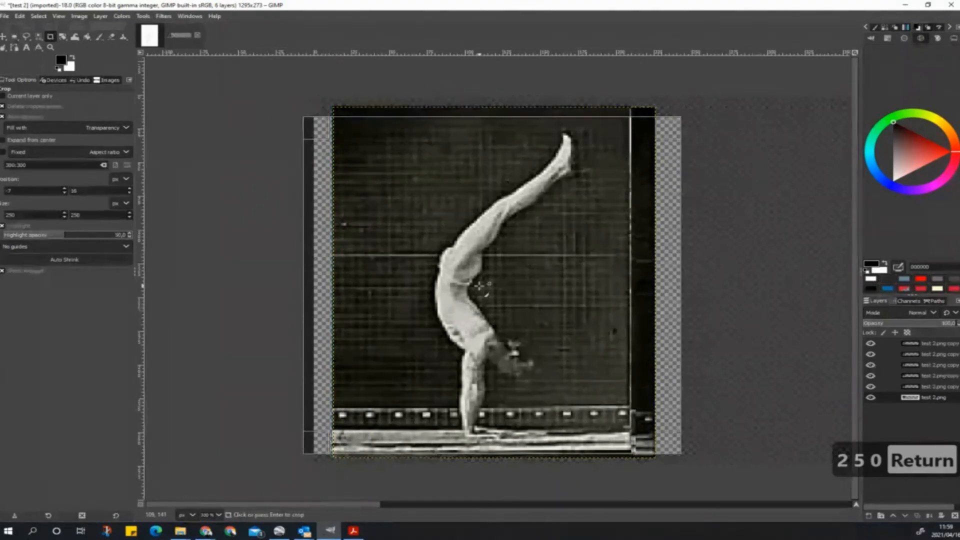
{"action": "left_click", "coordinate": [502, 286]}
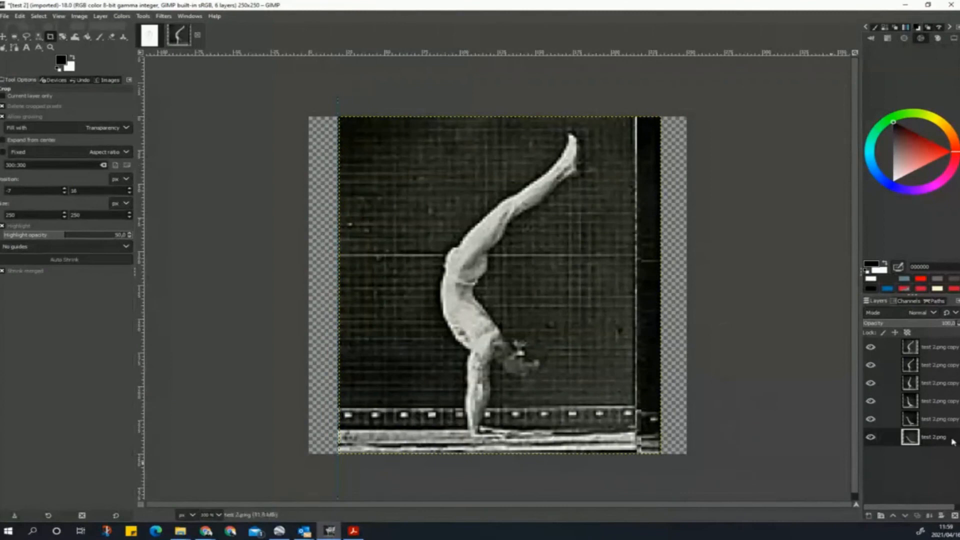
{"action": "left_click", "coordinate": [942, 422]}
{"action": "left_click", "coordinate": [941, 439]}
{"action": "left_click", "coordinate": [935, 420]}
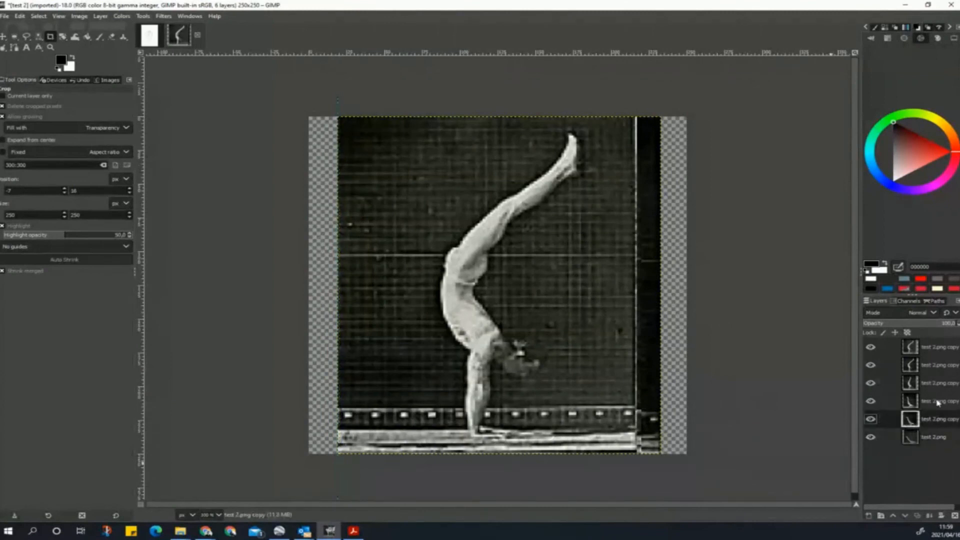
{"action": "left_click", "coordinate": [937, 402]}
{"action": "left_click", "coordinate": [933, 419]}
{"action": "left_click", "coordinate": [934, 437]}
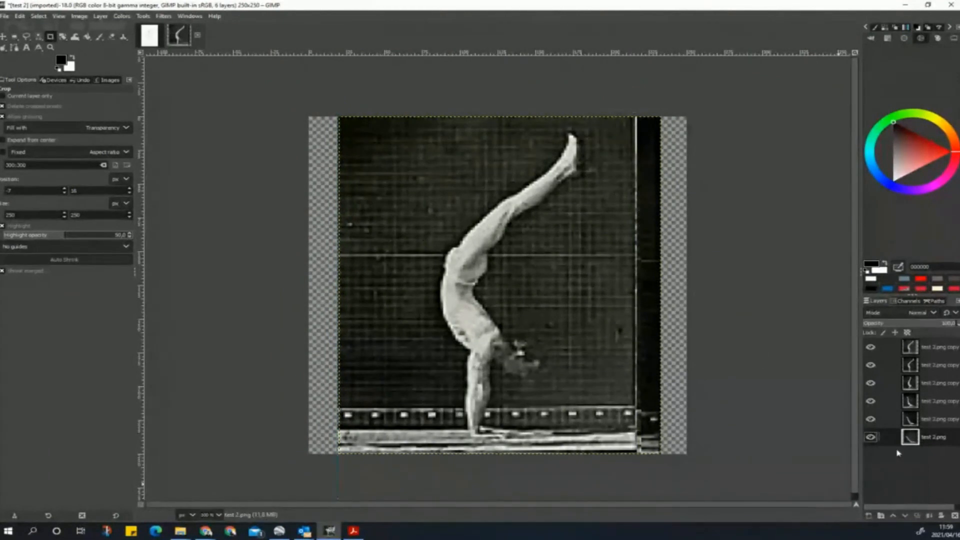
{"action": "left_click", "coordinate": [868, 515]}
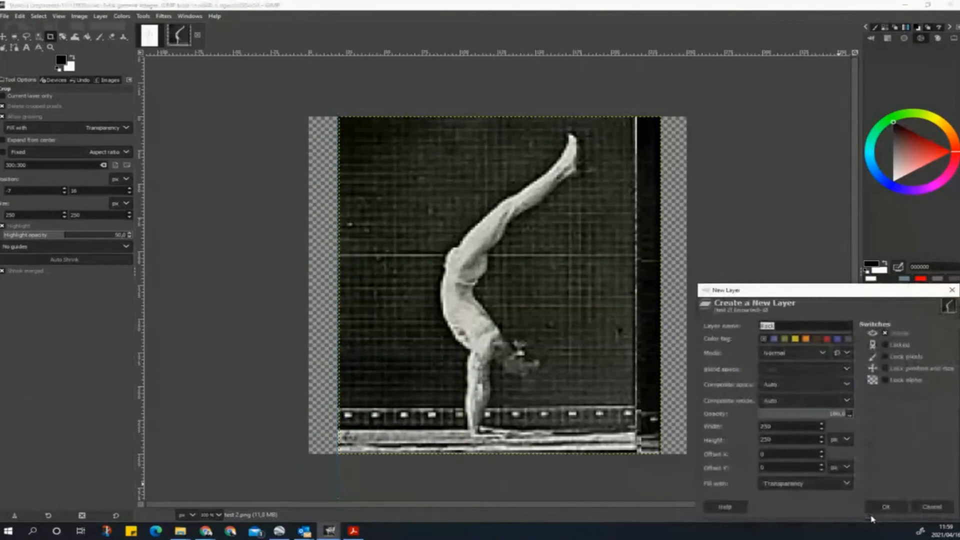
{"action": "left_click", "coordinate": [932, 507]}
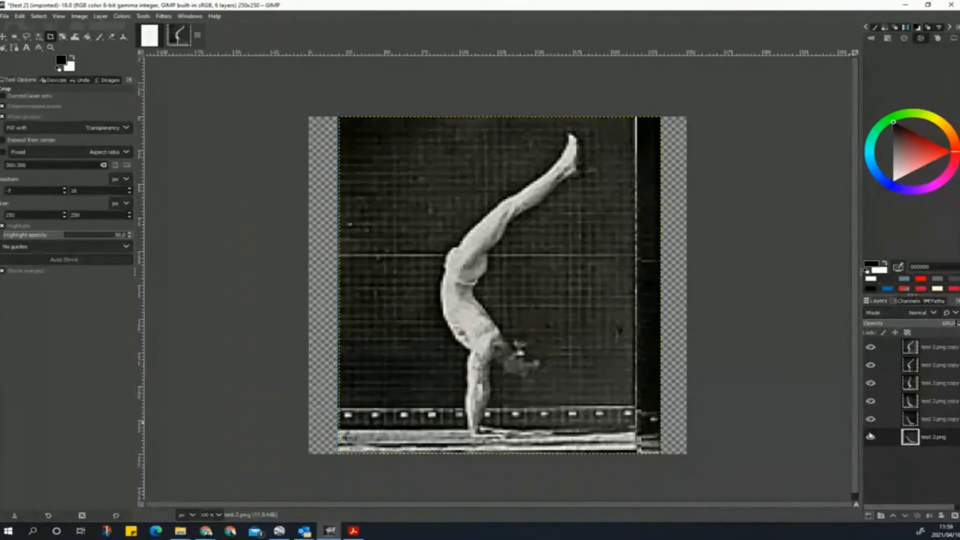
{"action": "left_click", "coordinate": [940, 423]}
{"action": "left_click", "coordinate": [936, 443]}
{"action": "left_click", "coordinate": [948, 419]}
{"action": "left_click", "coordinate": [946, 440]}
{"action": "left_click", "coordinate": [945, 419]}
{"action": "left_click", "coordinate": [947, 445]}
Step: Hide the five layers above the bottom one so that only the first frame shows
{"action": "left_click", "coordinate": [870, 419]}
{"action": "left_click", "coordinate": [870, 383]}
{"action": "left_click", "coordinate": [870, 365]}
{"action": "left_click", "coordinate": [871, 347]}
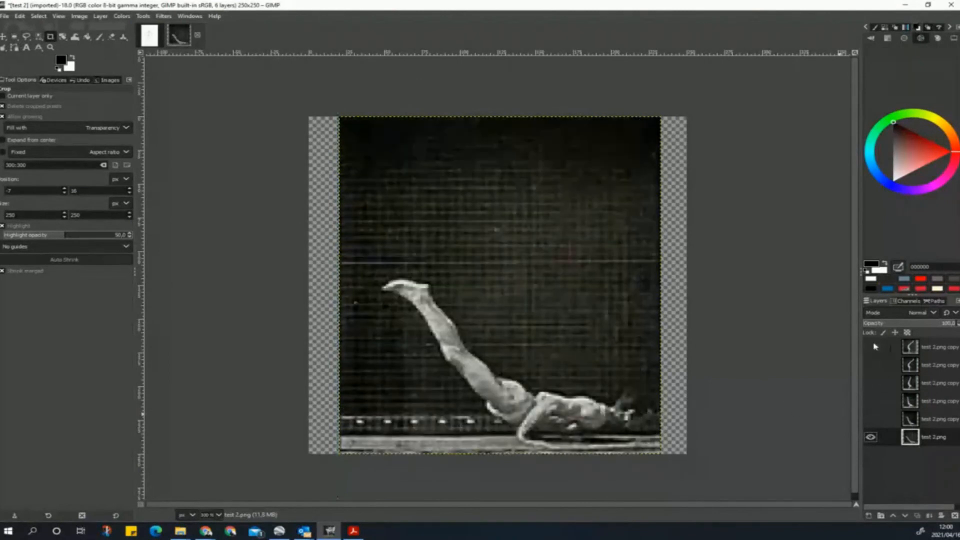
Step: Toggle the top two layers on and off to compare their frames, leaving both visible
{"action": "left_click", "coordinate": [871, 348]}
{"action": "left_click", "coordinate": [871, 348]}
{"action": "left_click", "coordinate": [871, 350]}
{"action": "left_click", "coordinate": [870, 365]}
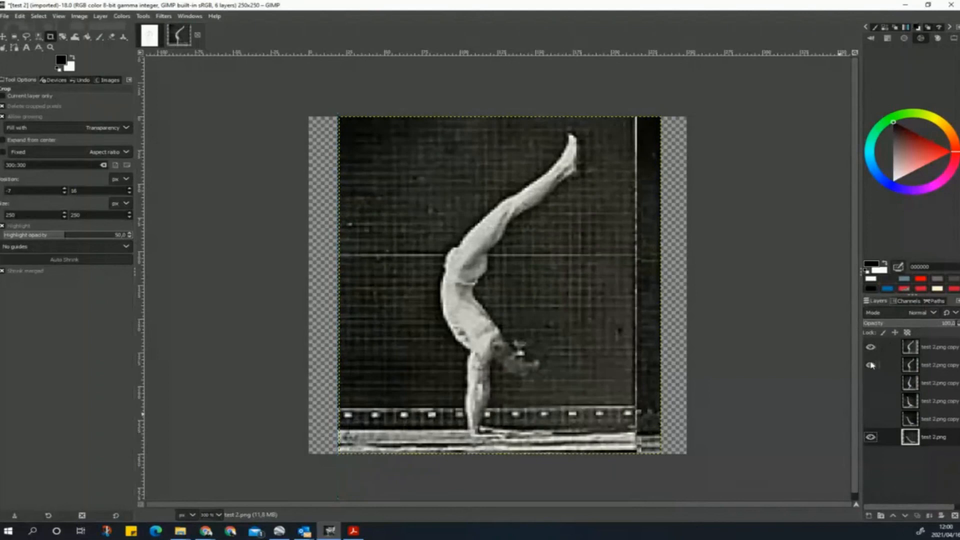
{"action": "left_click", "coordinate": [871, 364]}
{"action": "left_click", "coordinate": [871, 363]}
{"action": "left_click", "coordinate": [871, 364]}
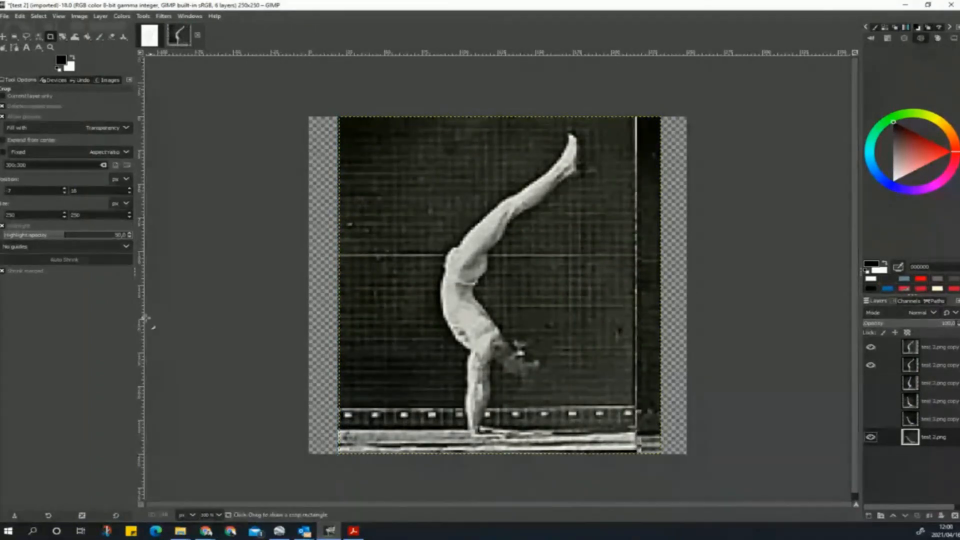
Step: Place a vertical guide on the frame's right border line and select the area beyond it, about 79 × 268 px
{"action": "left_click_drag", "start_coordinate": [144, 321], "coordinate": [637, 385]}
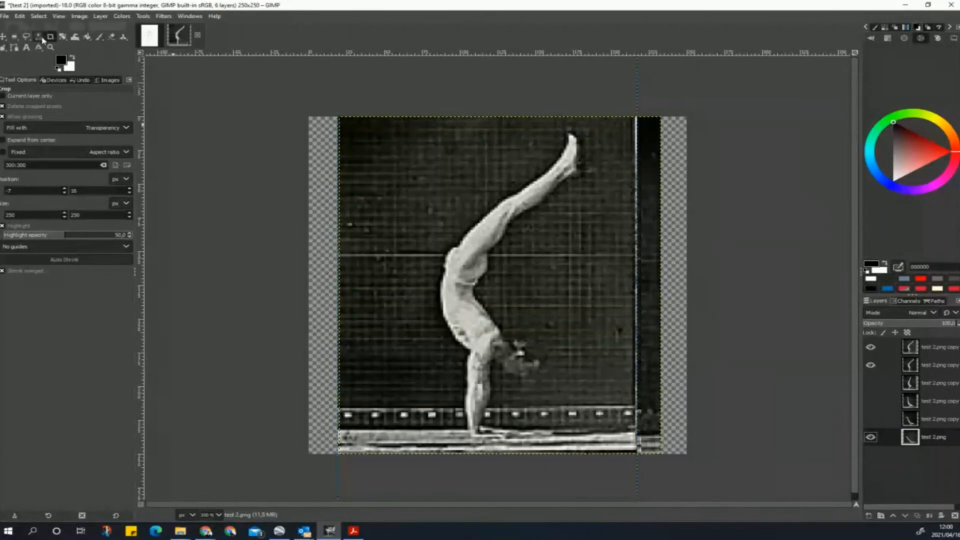
{"action": "left_click", "coordinate": [42, 40]}
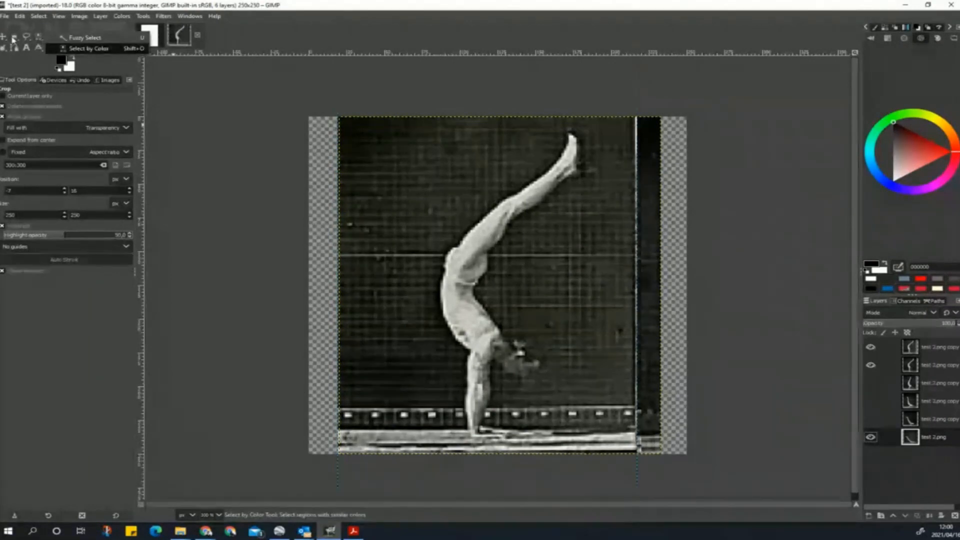
{"action": "left_click", "coordinate": [14, 37]}
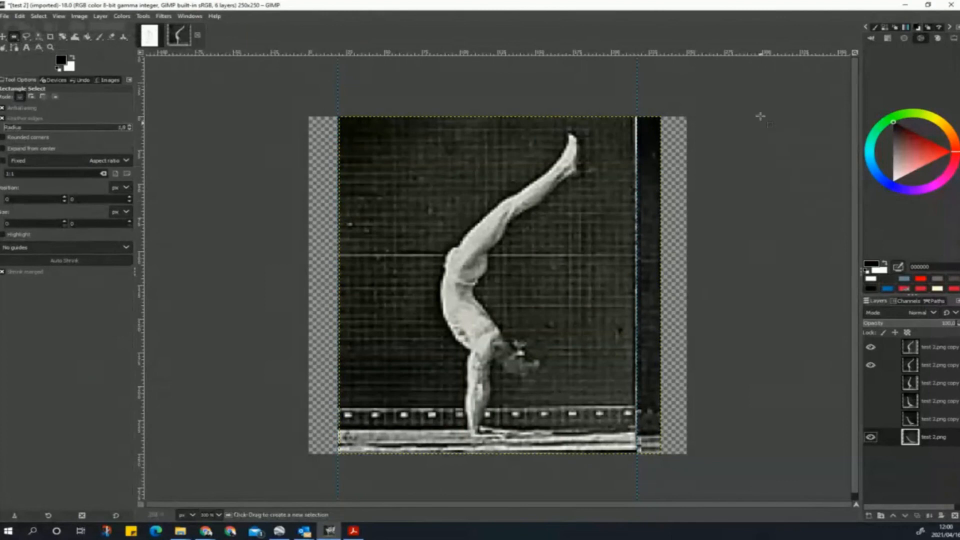
{"action": "left_click_drag", "start_coordinate": [756, 116], "coordinate": [637, 476]}
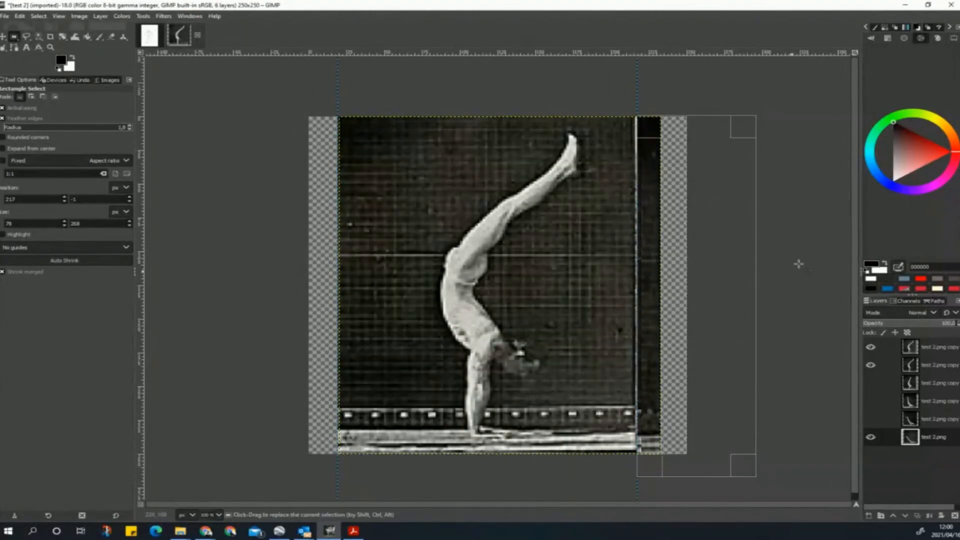
Step: Delete the selected area beyond the right guide from all six frame layers and clear the selection
{"action": "left_click", "coordinate": [944, 347]}
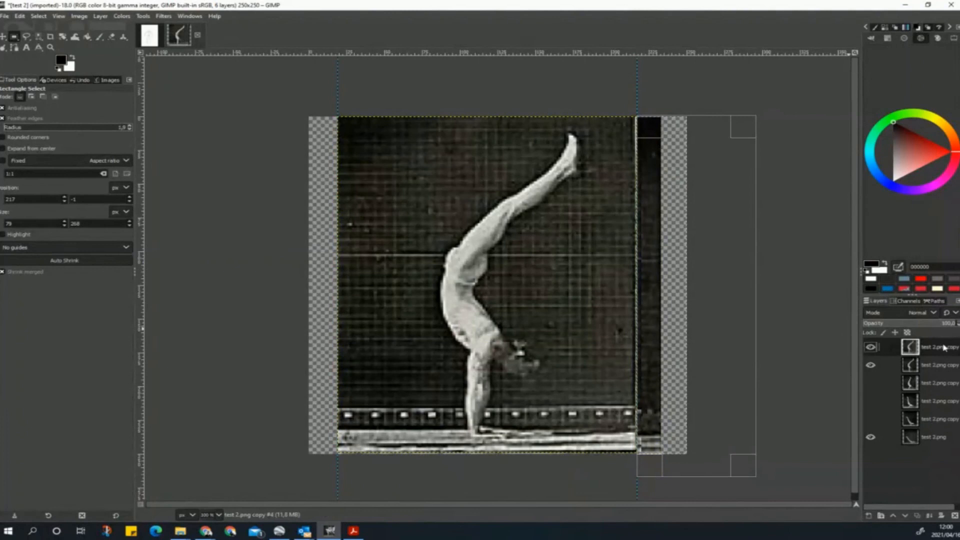
{"action": "key", "text": "Delete"}
{"action": "left_click", "coordinate": [943, 367]}
{"action": "key", "text": "Delete"}
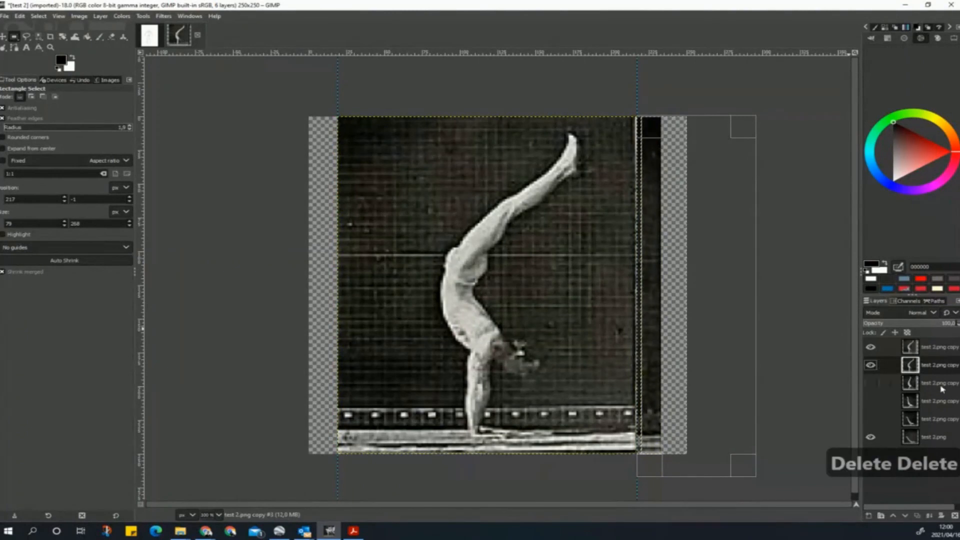
{"action": "left_click", "coordinate": [941, 384]}
{"action": "key", "text": "Delete"}
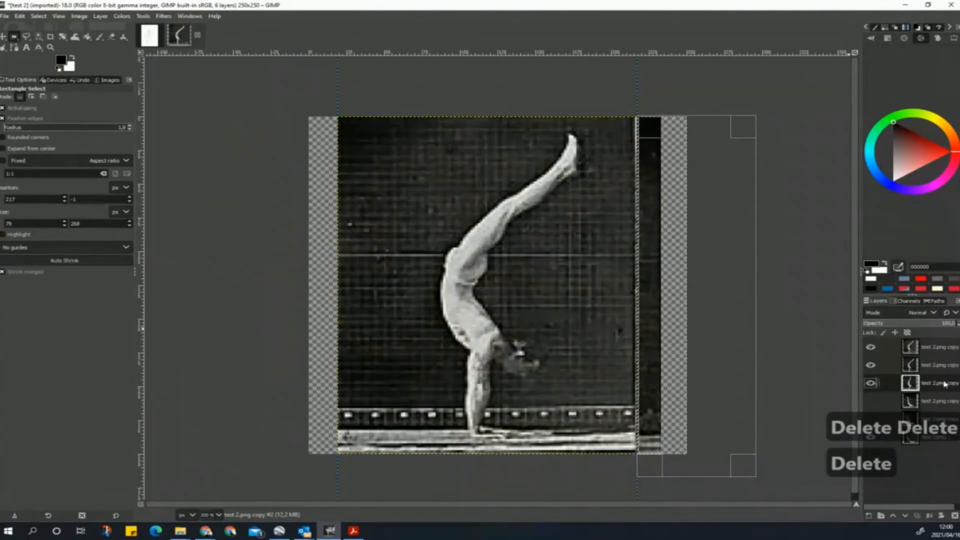
{"action": "key", "text": "Delete"}
{"action": "left_click", "coordinate": [919, 416]}
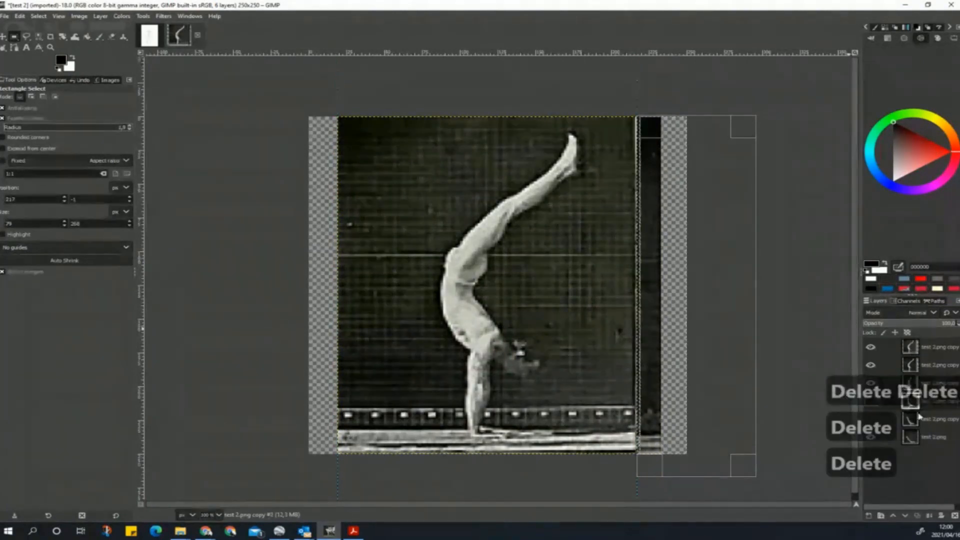
{"action": "key", "text": "Delete"}
{"action": "left_click", "coordinate": [873, 420]}
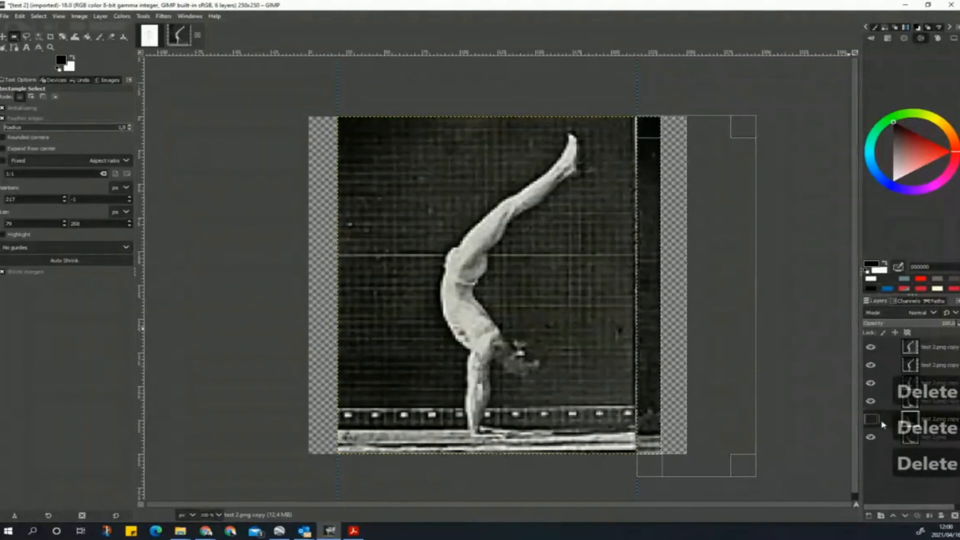
{"action": "left_click", "coordinate": [869, 421]}
{"action": "key", "text": "Delete"}
{"action": "left_click", "coordinate": [935, 439]}
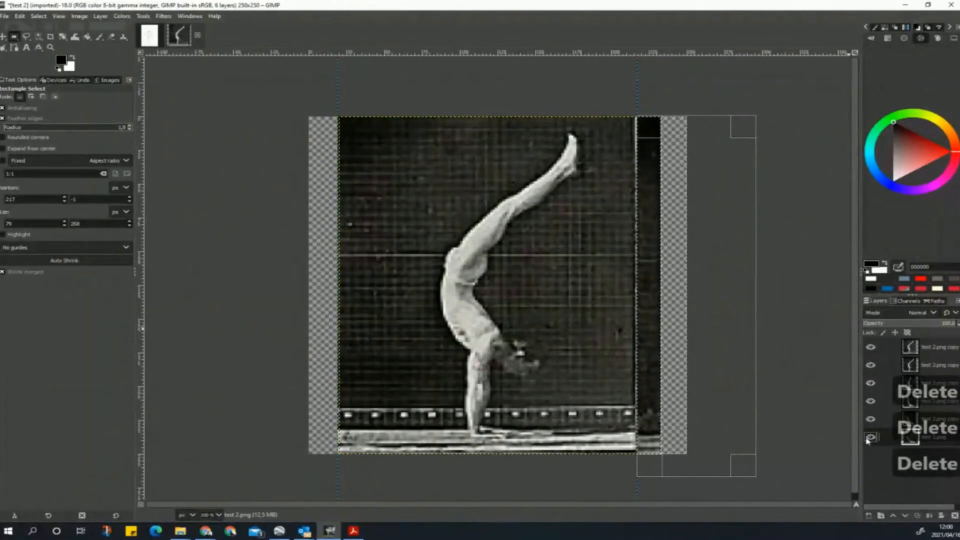
{"action": "key", "text": "Delete"}
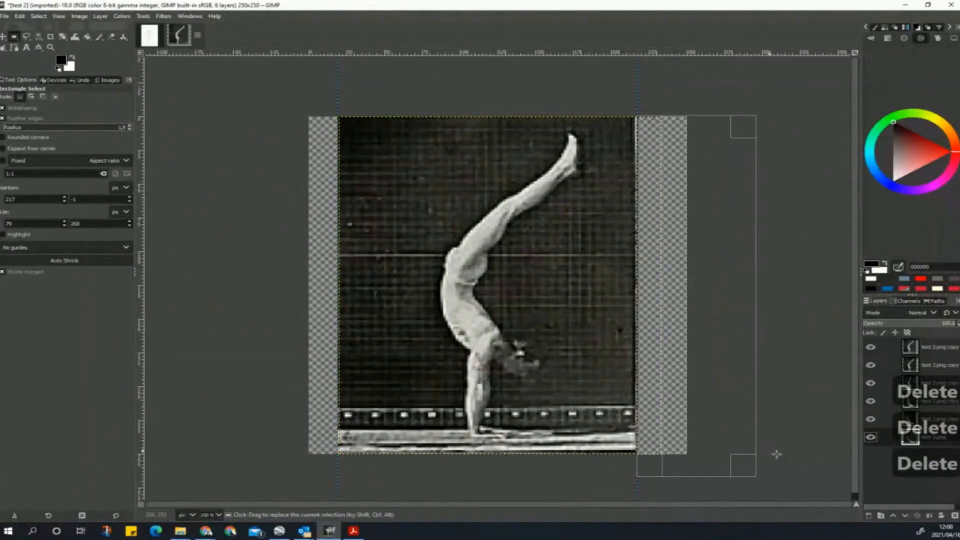
{"action": "left_click", "coordinate": [824, 399]}
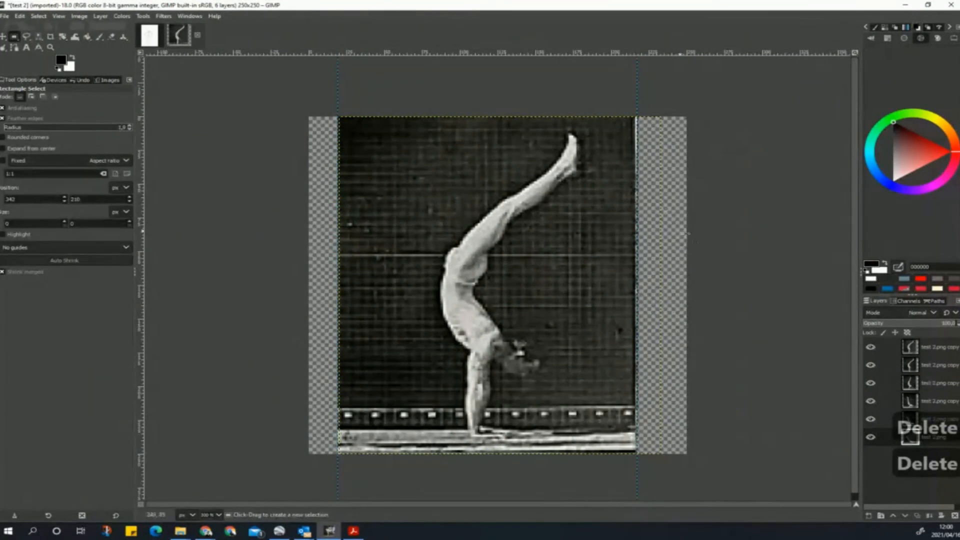
Step: Create a 250 × 250 px transparent layer named Back and lower it beneath all the frame layers
{"action": "left_click", "coordinate": [869, 518]}
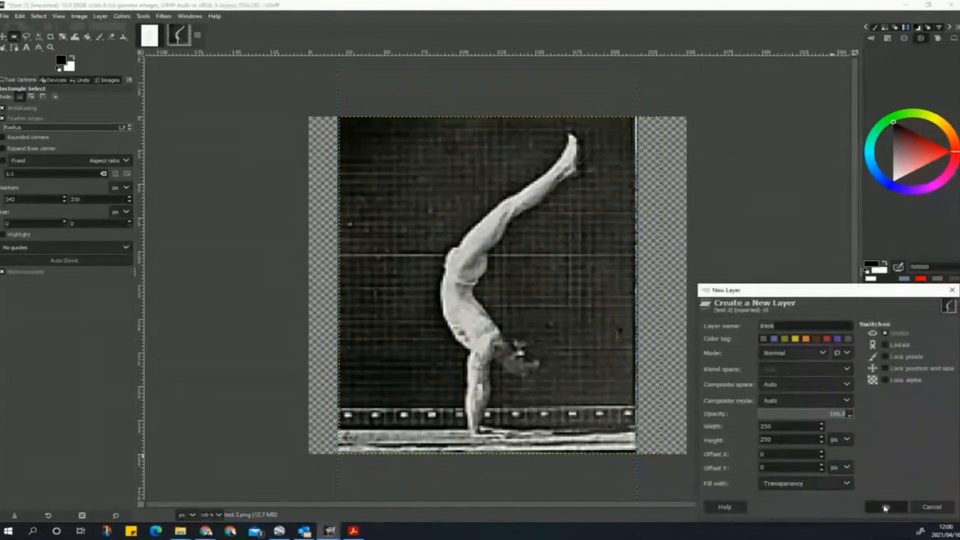
{"action": "left_click", "coordinate": [886, 507]}
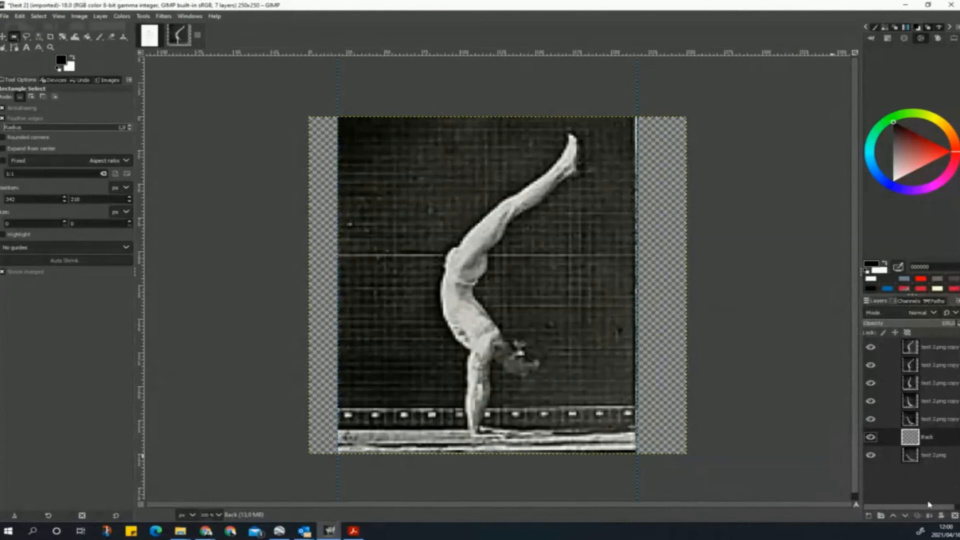
{"action": "left_click", "coordinate": [893, 516]}
{"action": "left_click", "coordinate": [904, 516]}
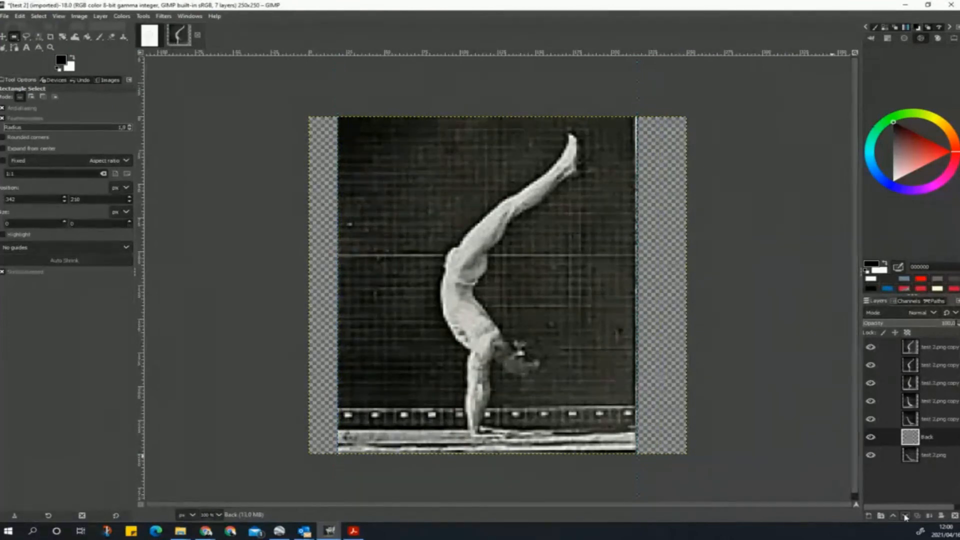
{"action": "left_click", "coordinate": [905, 517]}
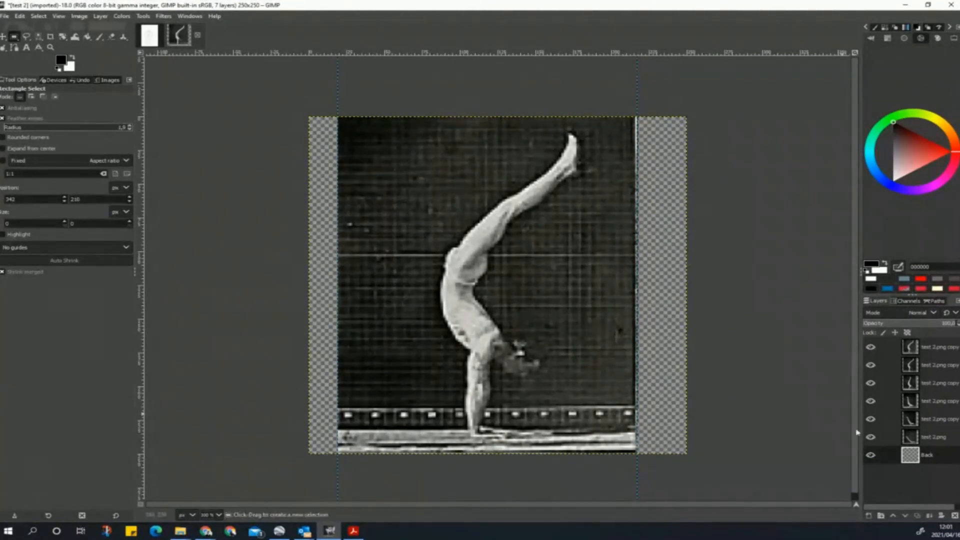
Step: Hide all six frame layers and bucket-fill the Back layer with black
{"action": "left_click", "coordinate": [871, 436]}
{"action": "left_click", "coordinate": [870, 418]}
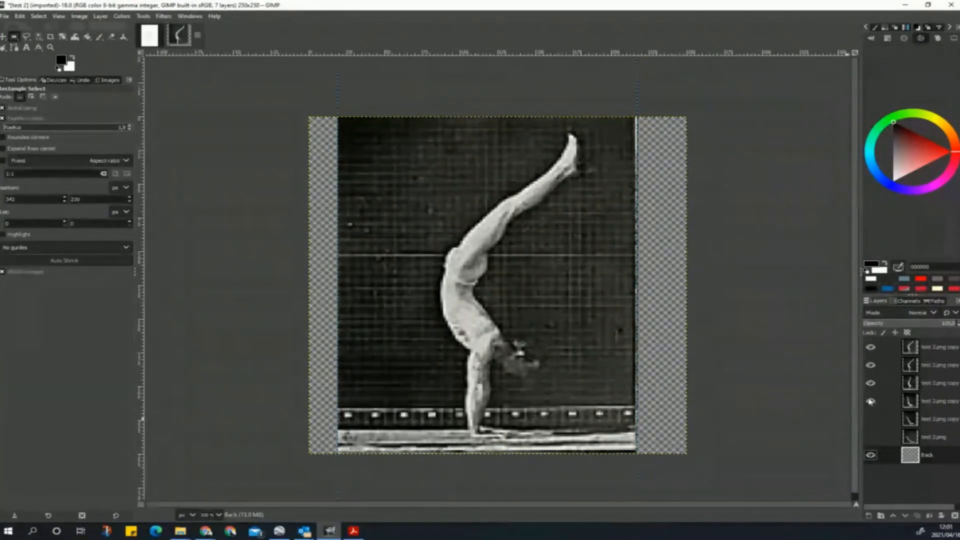
{"action": "left_click", "coordinate": [871, 348]}
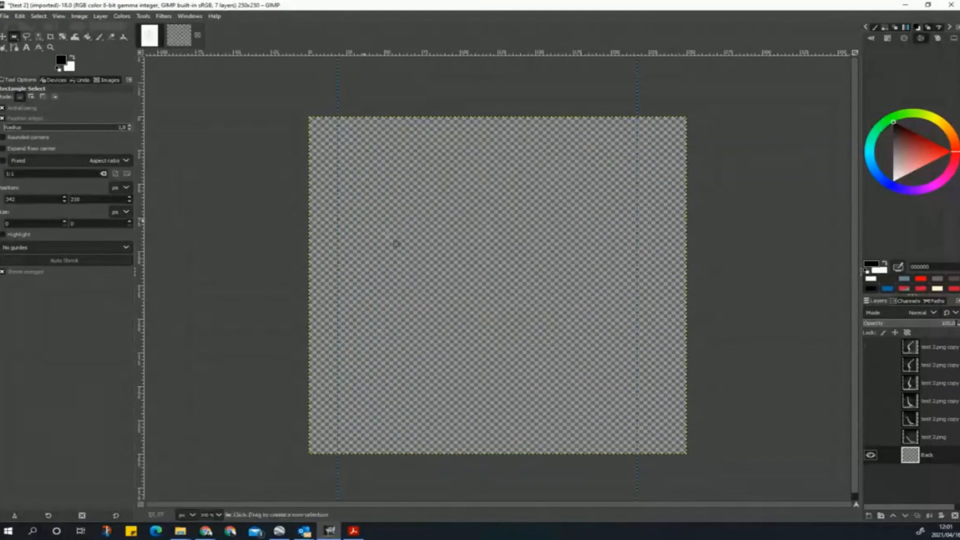
{"action": "left_click", "coordinate": [88, 36]}
{"action": "left_click", "coordinate": [467, 264]}
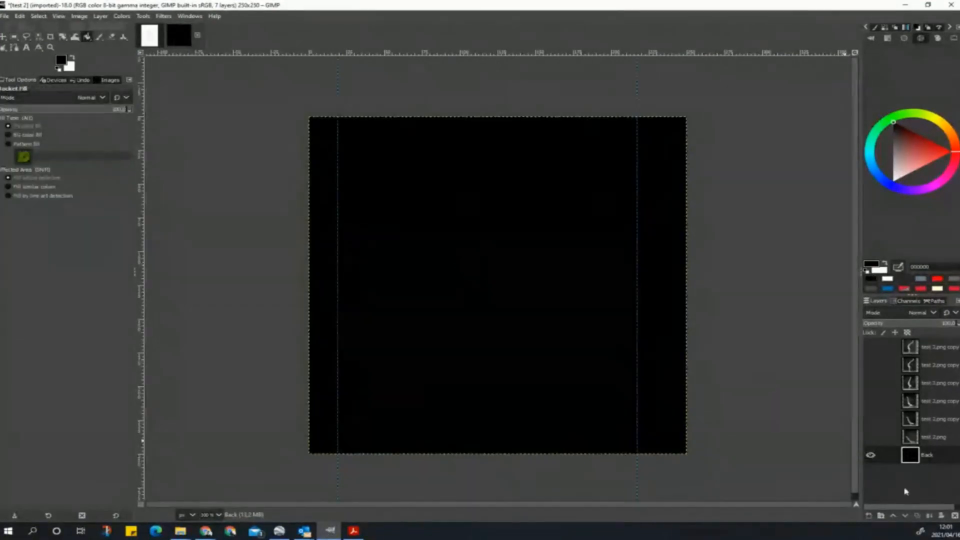
Step: Show the six frame layers one by one from the lowest to the topmost, checking each frame against the black background
{"action": "left_click", "coordinate": [871, 436]}
{"action": "left_click", "coordinate": [871, 434]}
{"action": "left_click", "coordinate": [870, 436]}
{"action": "left_click", "coordinate": [871, 419]}
{"action": "left_click", "coordinate": [871, 401]}
{"action": "left_click", "coordinate": [871, 383]}
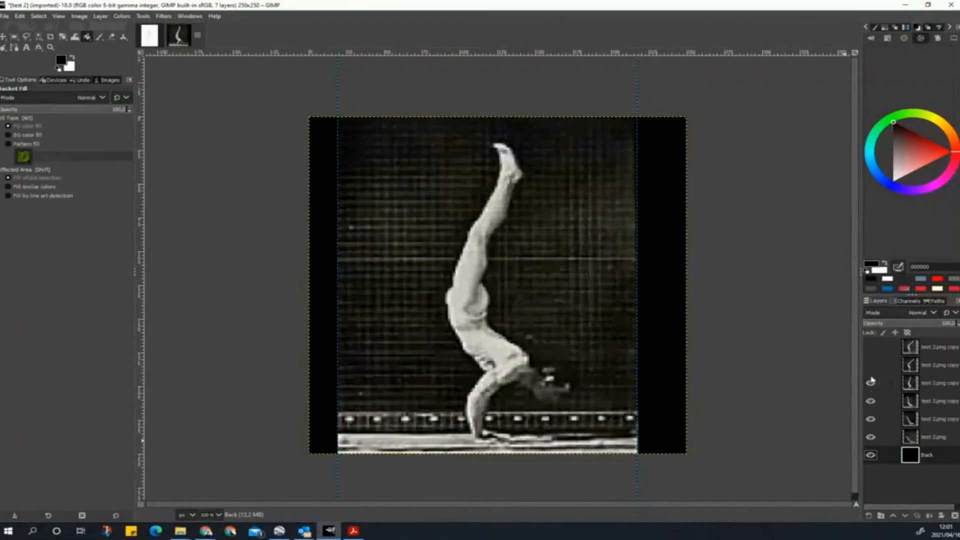
{"action": "left_click", "coordinate": [871, 382]}
{"action": "left_click", "coordinate": [871, 384]}
{"action": "left_click", "coordinate": [871, 365]}
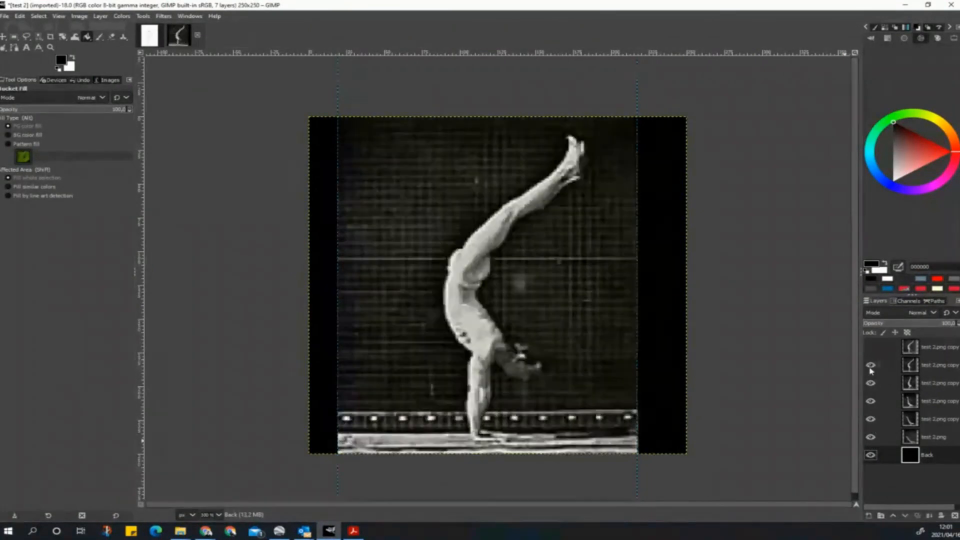
{"action": "left_click", "coordinate": [871, 347]}
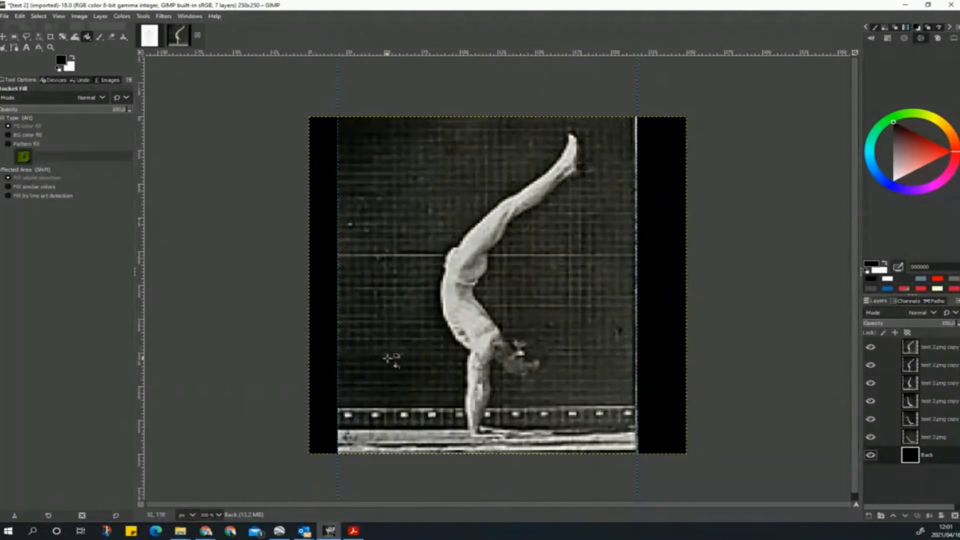
Step: Select the lowest frame layer and start exporting the image under the file name test 2.gif
{"action": "left_click", "coordinate": [936, 438]}
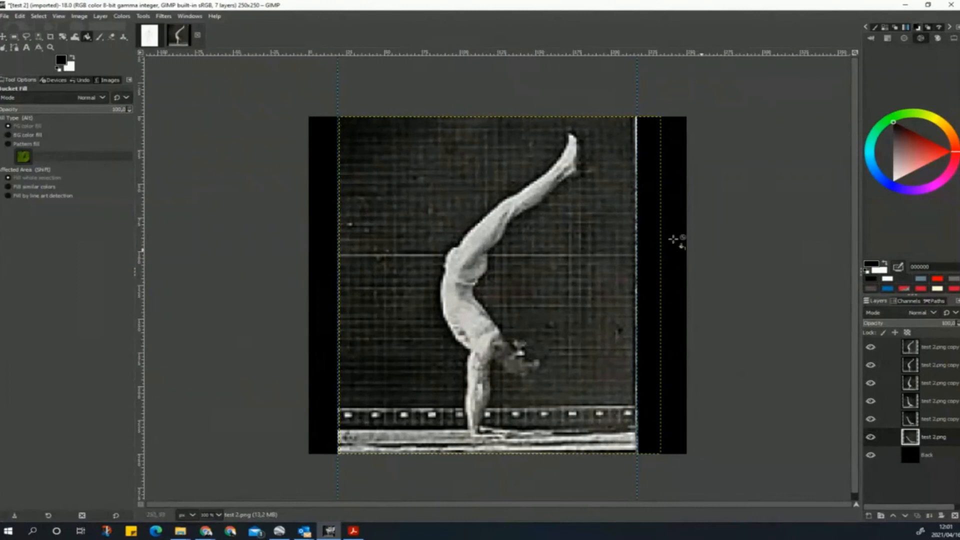
{"action": "left_click", "coordinate": [3, 18]}
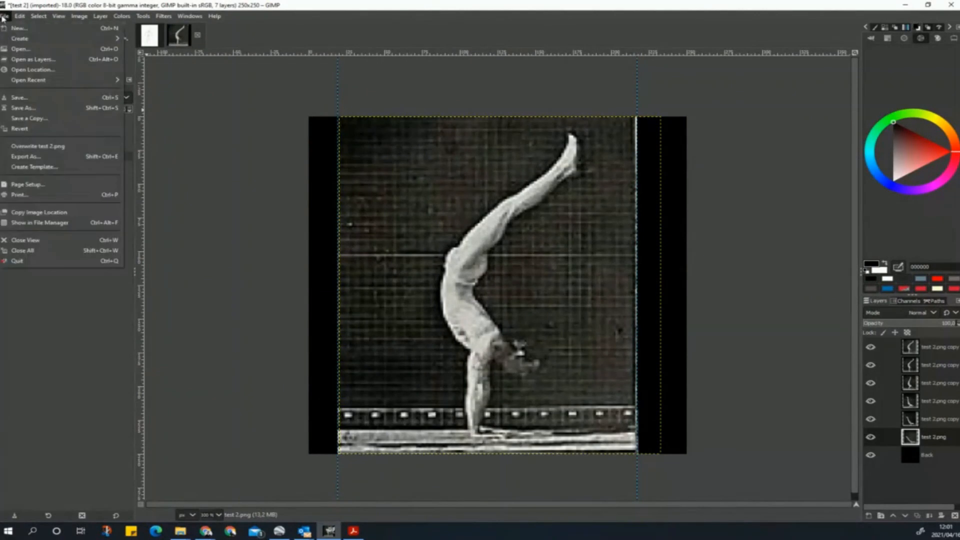
{"action": "left_click", "coordinate": [31, 157]}
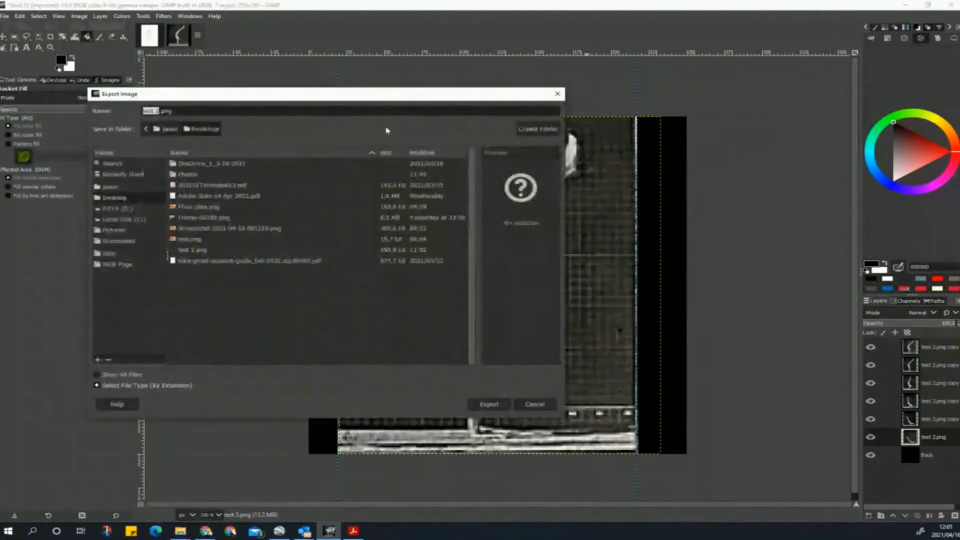
{"action": "key", "text": "BackSpace"}
{"action": "key", "text": "BackSpace"}
{"action": "key", "text": "BackSpace"}
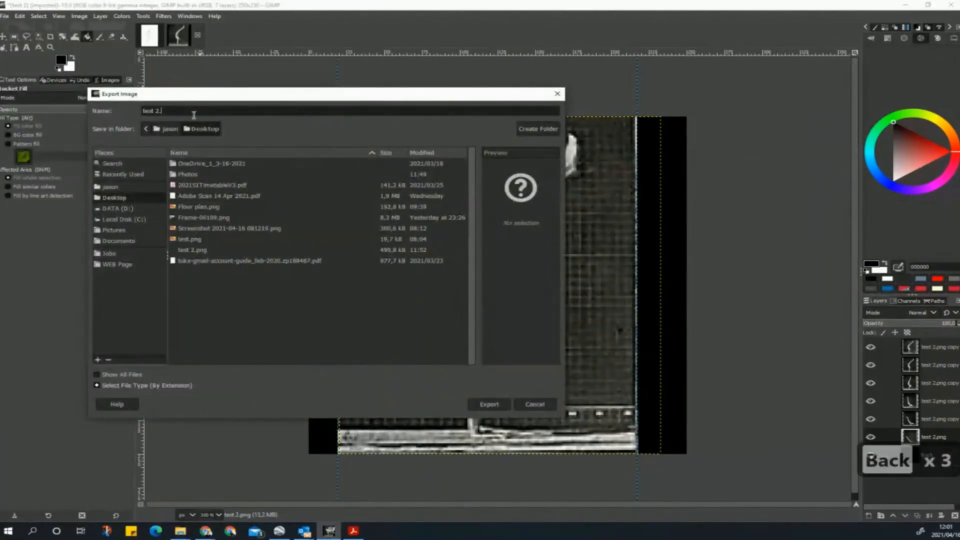
{"action": "type", "text": "gif"}
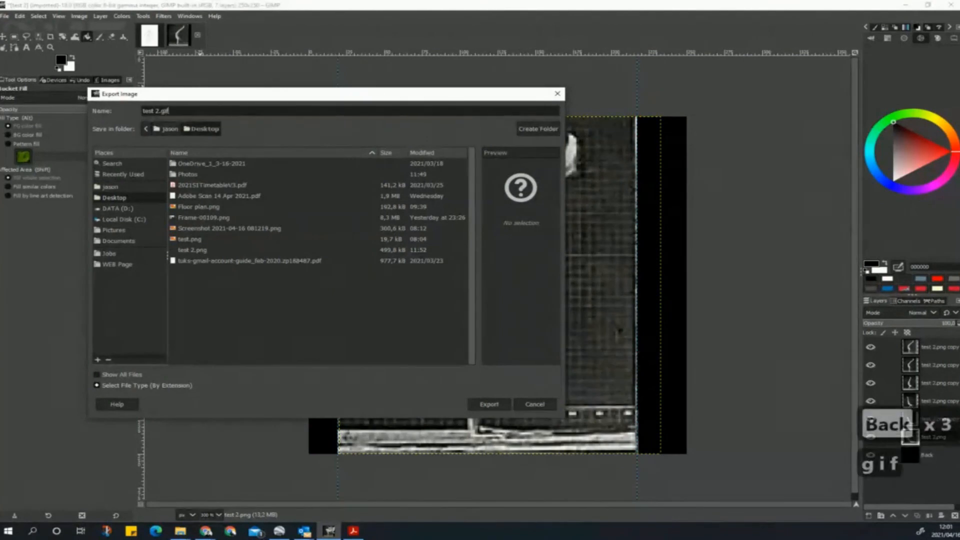
{"action": "key", "text": "Return"}
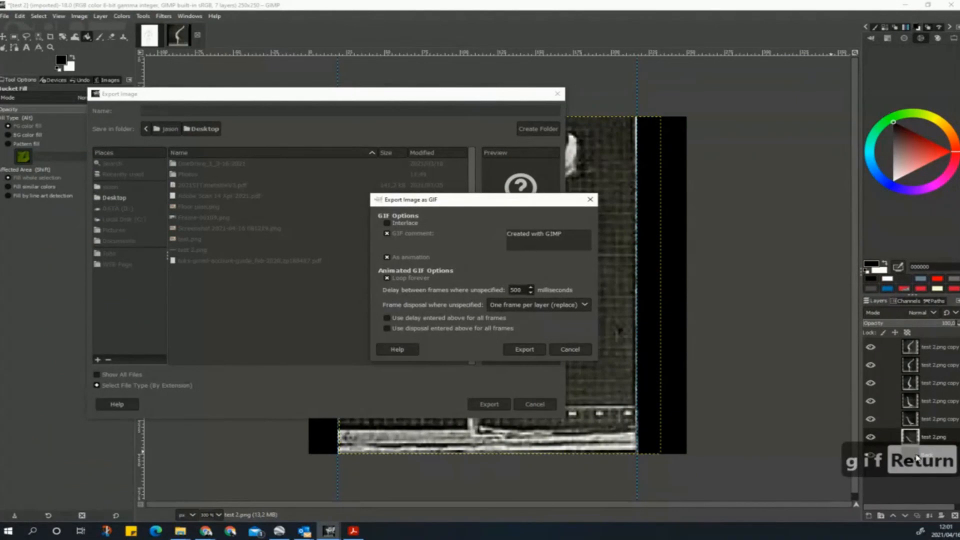
{"action": "left_click", "coordinate": [577, 306]}
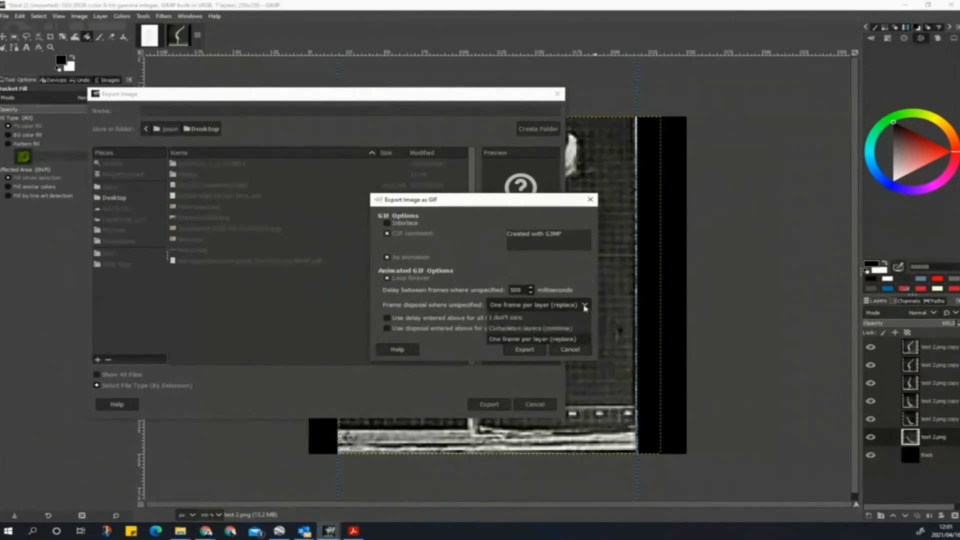
{"action": "left_click", "coordinate": [521, 329]}
{"action": "left_click", "coordinate": [585, 307]}
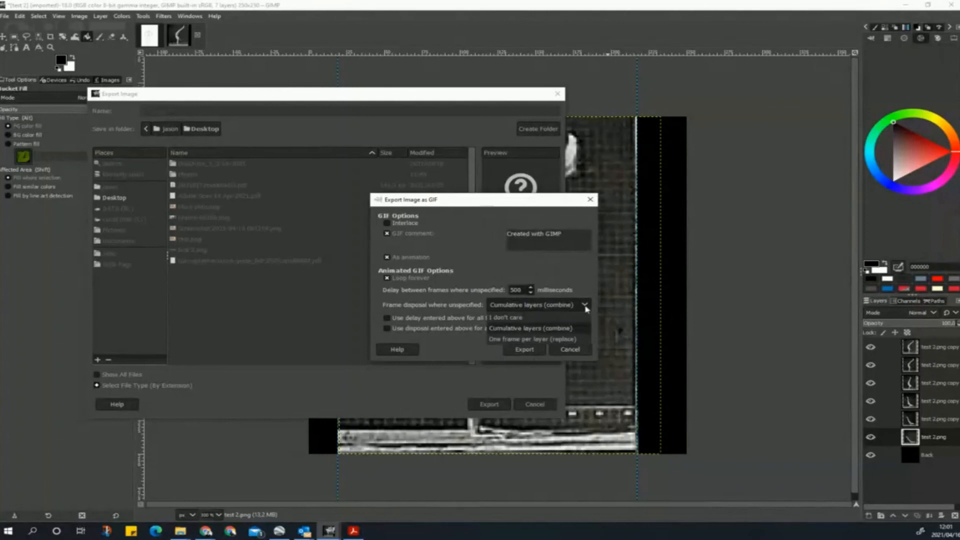
{"action": "left_click", "coordinate": [545, 338]}
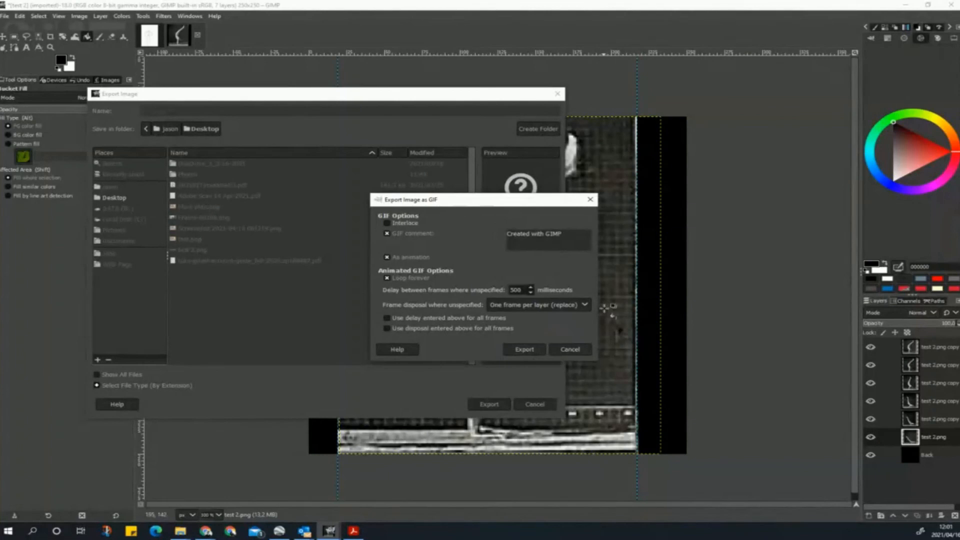
{"action": "double_click", "coordinate": [516, 290]}
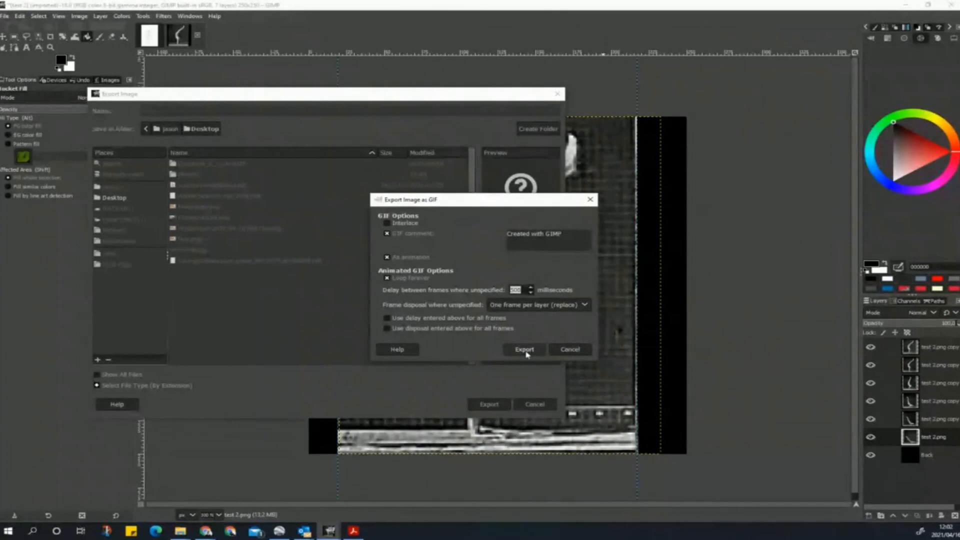
{"action": "left_click", "coordinate": [571, 352]}
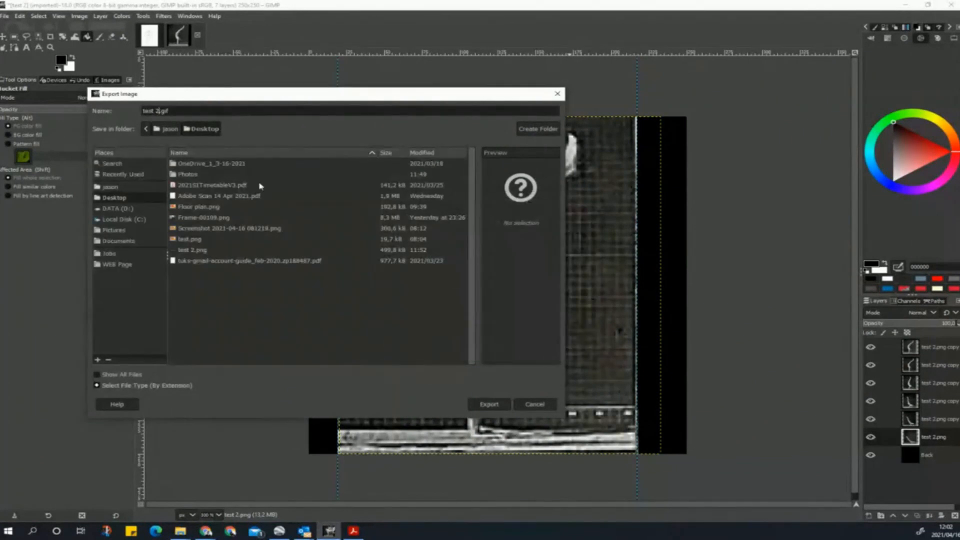
Step: Export test 2.gif to the Photos folder on the Desktop as a GIF with one frame per layer
{"action": "double_click", "coordinate": [186, 174]}
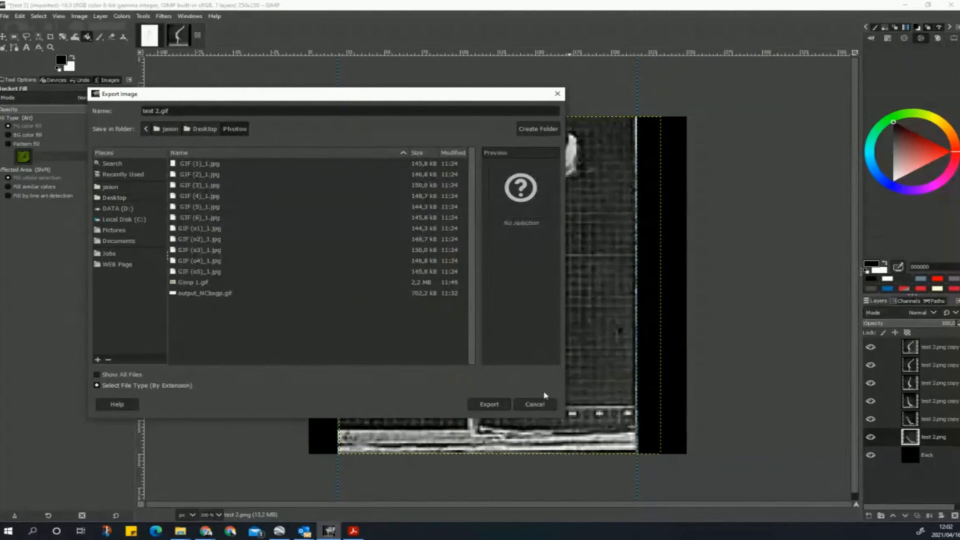
{"action": "left_click", "coordinate": [489, 404]}
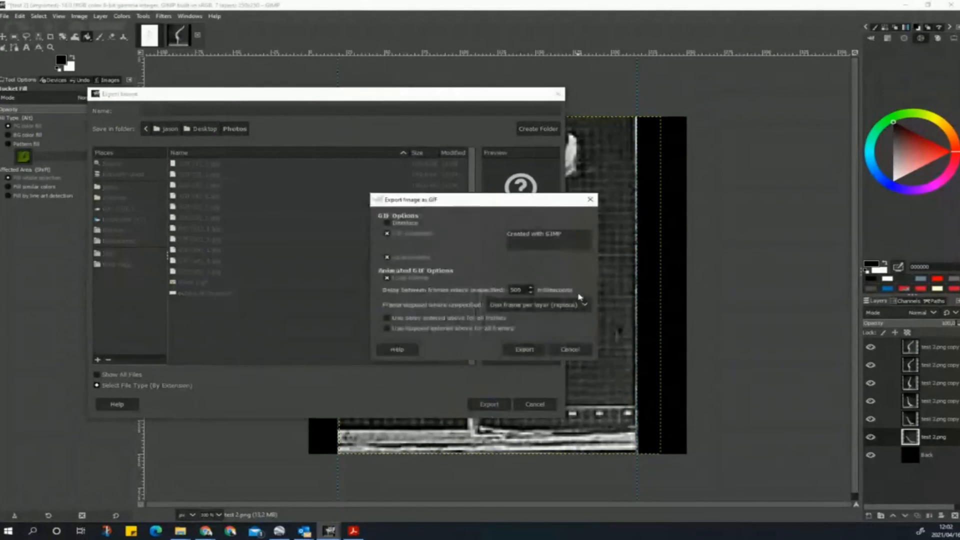
{"action": "left_click", "coordinate": [524, 349]}
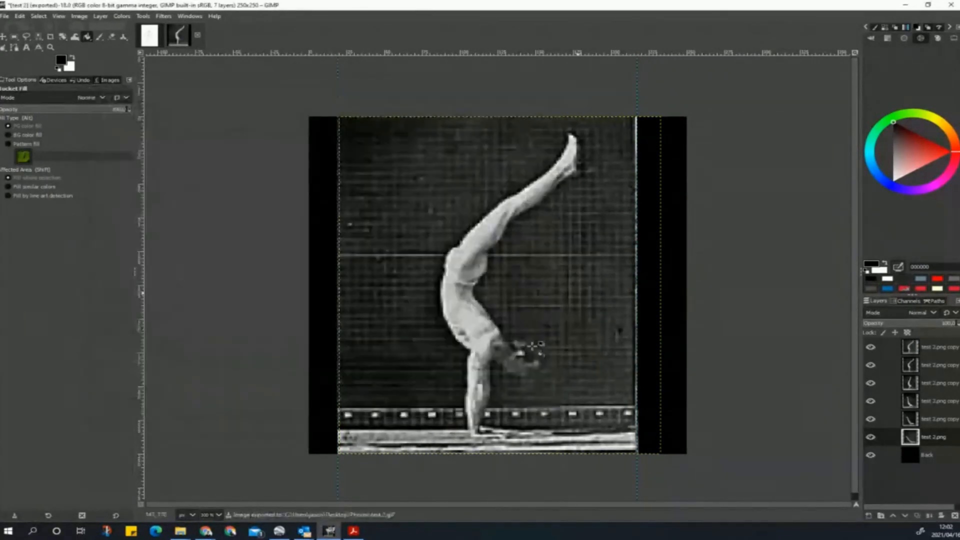
Step: Start a new export of the image to the Photos folder under the file name test 3.gif
{"action": "left_click", "coordinate": [5, 17]}
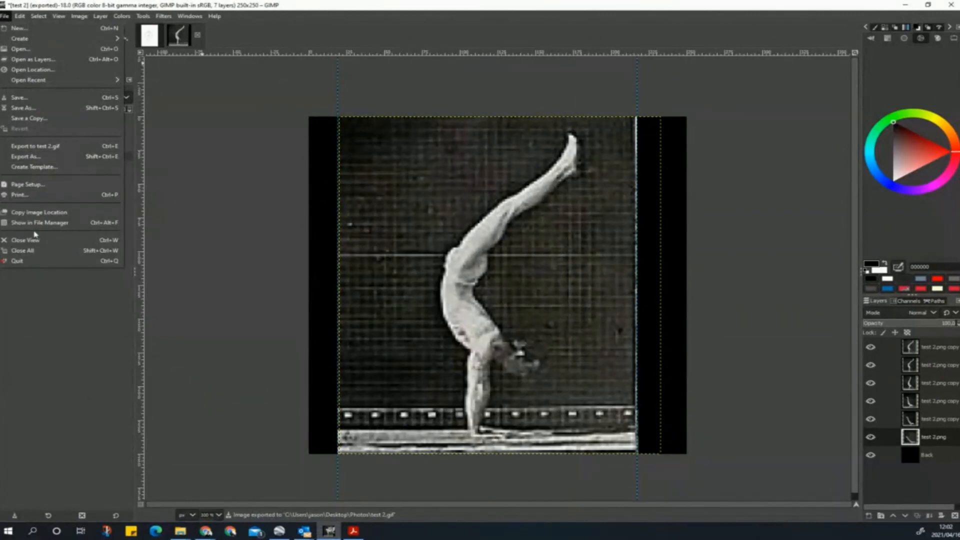
{"action": "left_click", "coordinate": [34, 156]}
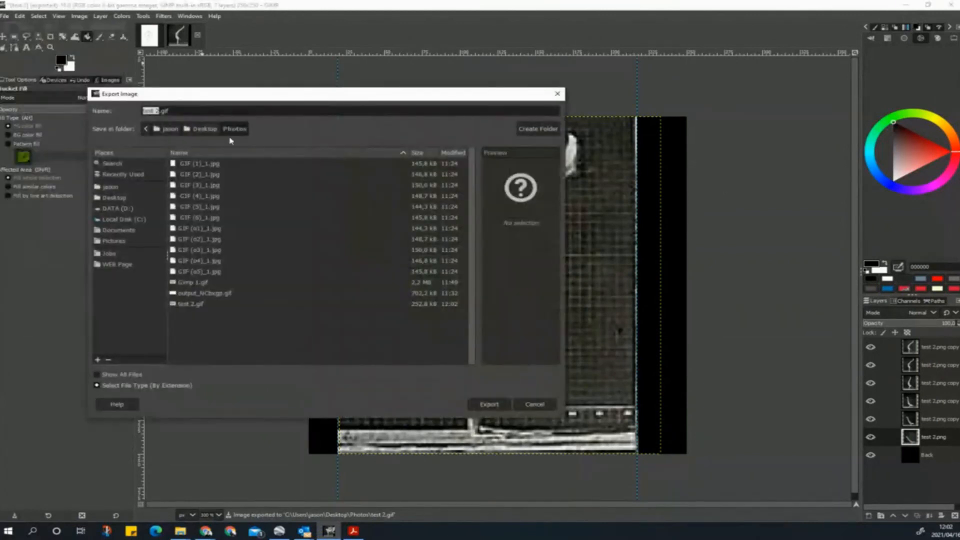
{"action": "left_click", "coordinate": [168, 111]}
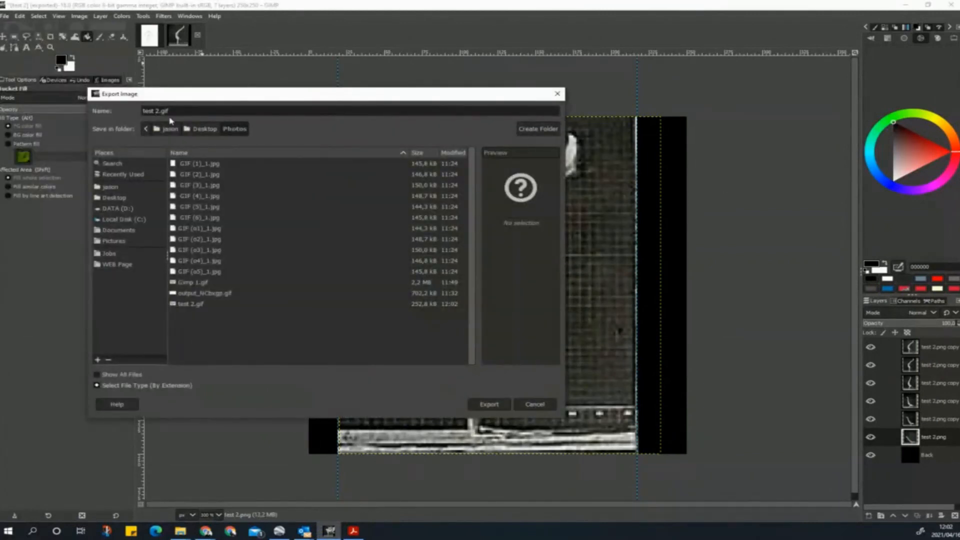
{"action": "key", "text": "BackSpace"}
{"action": "type", "text": "3"}
{"action": "key", "text": "Return"}
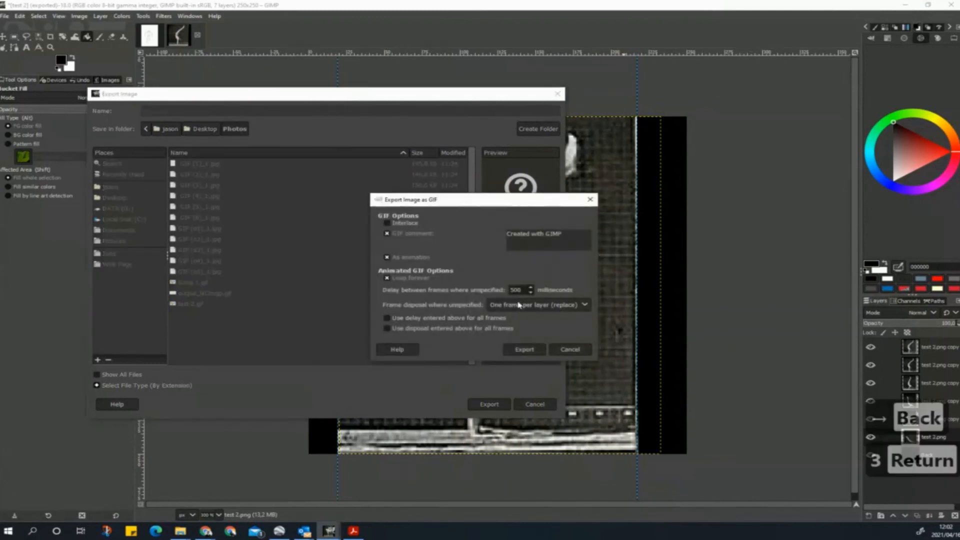
Step: Set the GIF frame disposal to Cumulative layers (combine) and export the animation
{"action": "left_click", "coordinate": [557, 304]}
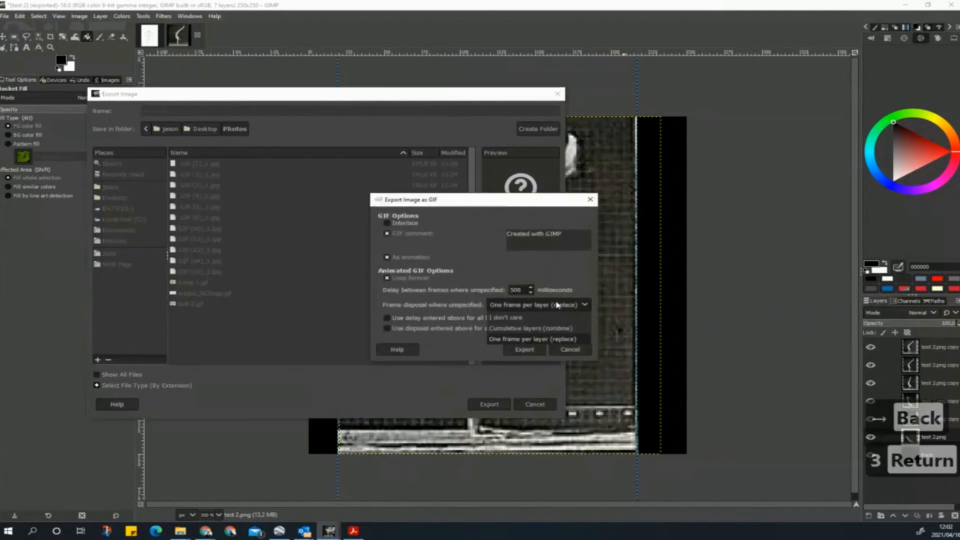
{"action": "left_click", "coordinate": [514, 328]}
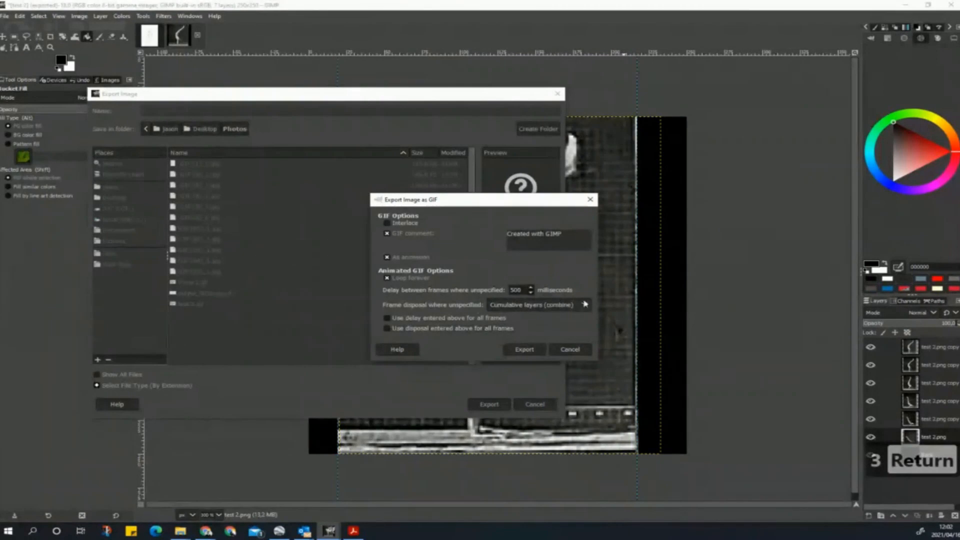
{"action": "left_click", "coordinate": [534, 354]}
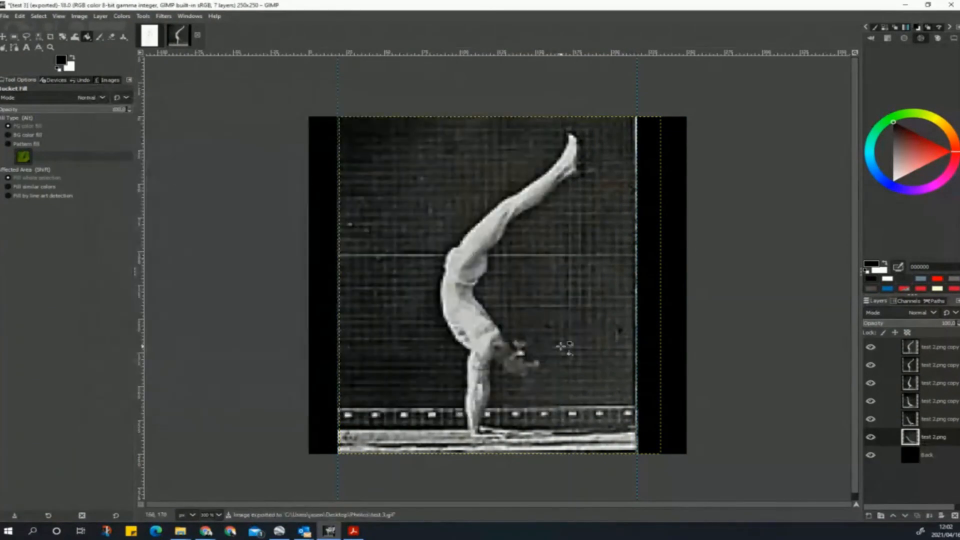
Step: Switch to the Photos folder in File Explorer and play test 2.gif to check its animation
{"action": "left_click", "coordinate": [180, 531]}
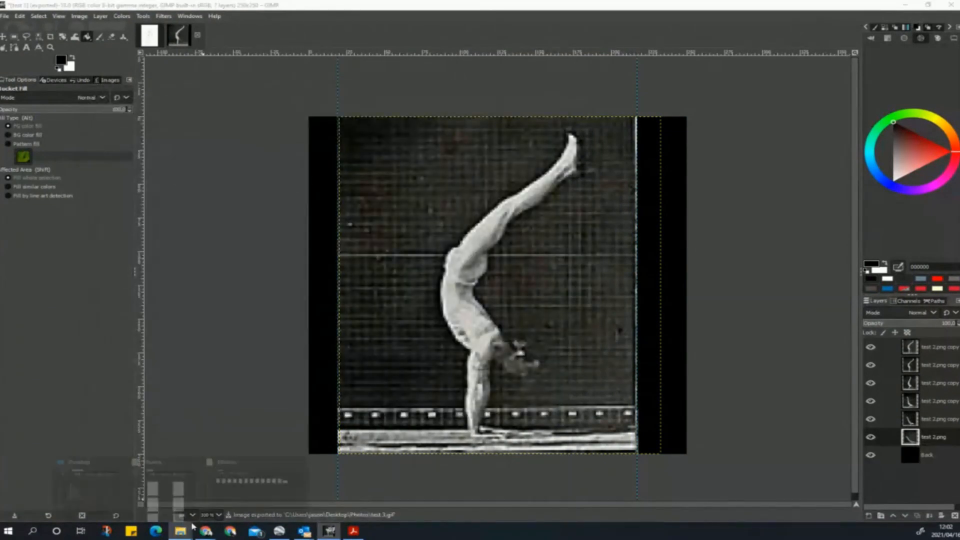
{"action": "left_click", "coordinate": [272, 497]}
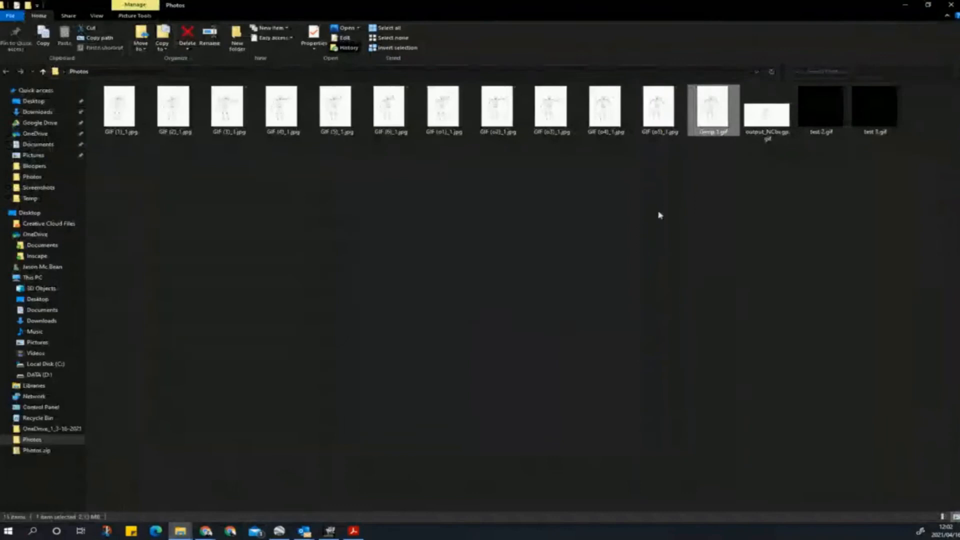
{"action": "double_click", "coordinate": [810, 136]}
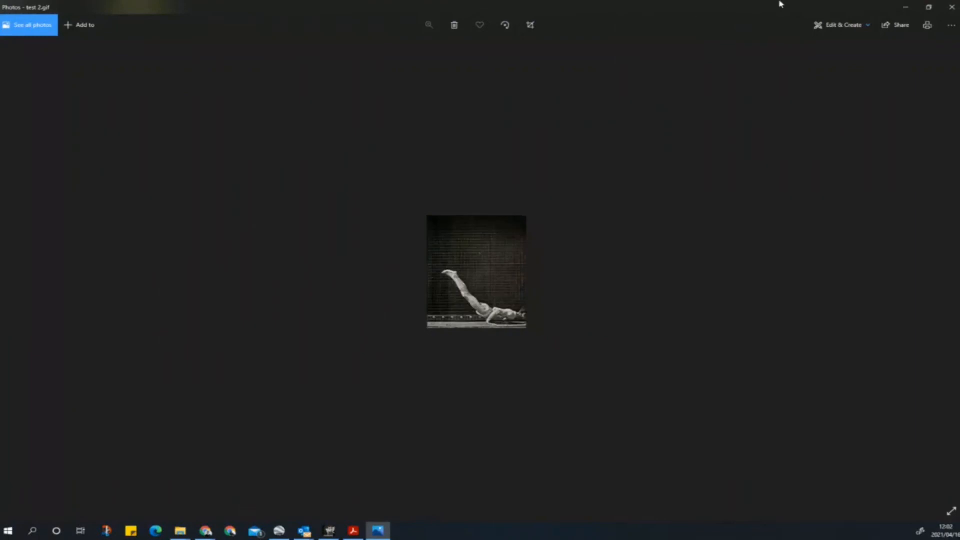
{"action": "left_click_drag", "start_coordinate": [780, 2], "coordinate": [310, 197]}
Step: Play test 3.gif from the Photos folder for comparison and return to GIMP
{"action": "double_click", "coordinate": [875, 108]}
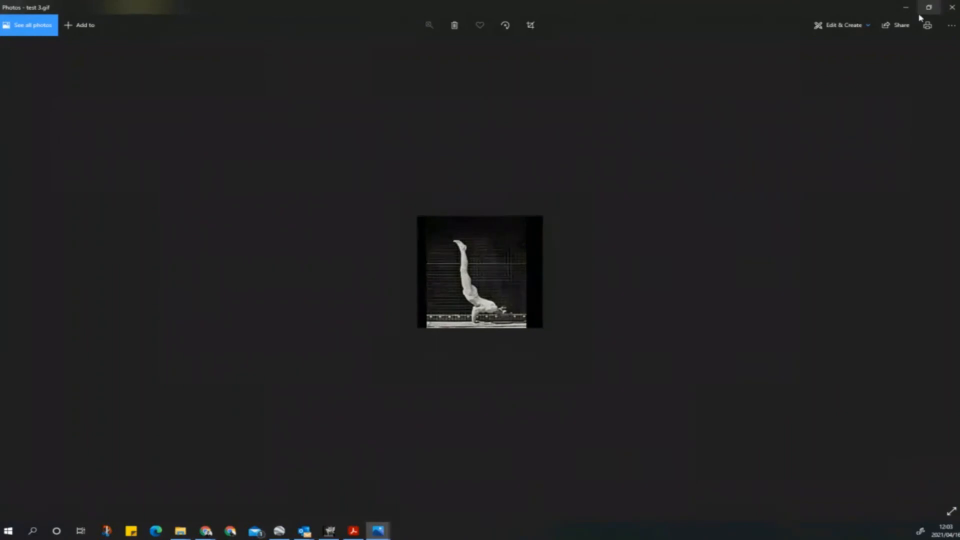
{"action": "left_click", "coordinate": [906, 7]}
{"action": "left_click", "coordinate": [331, 532]}
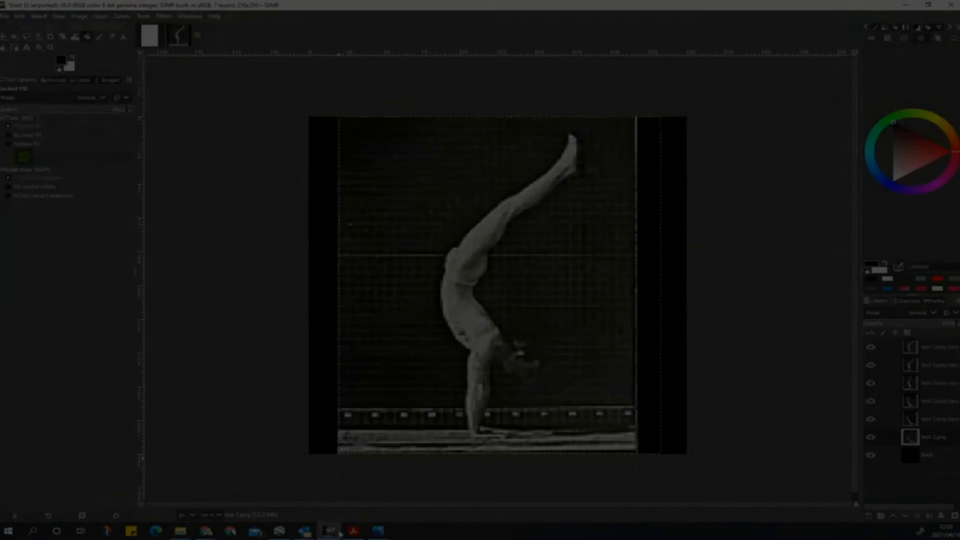